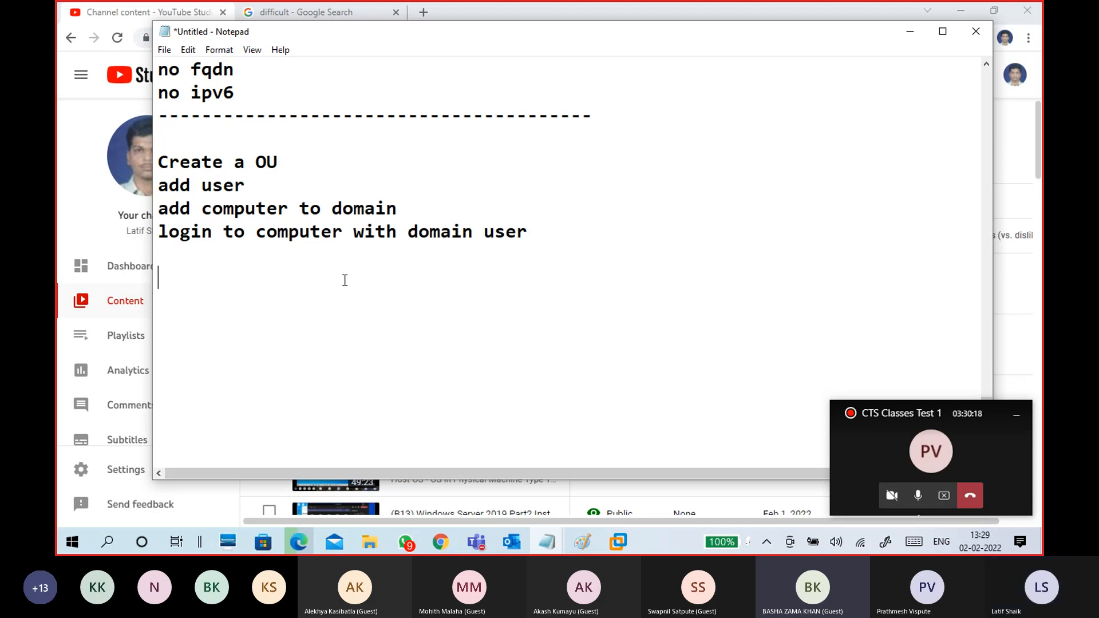
- Move the untitled Notepad notes window a little further left
drag(462, 37, 397, 49)
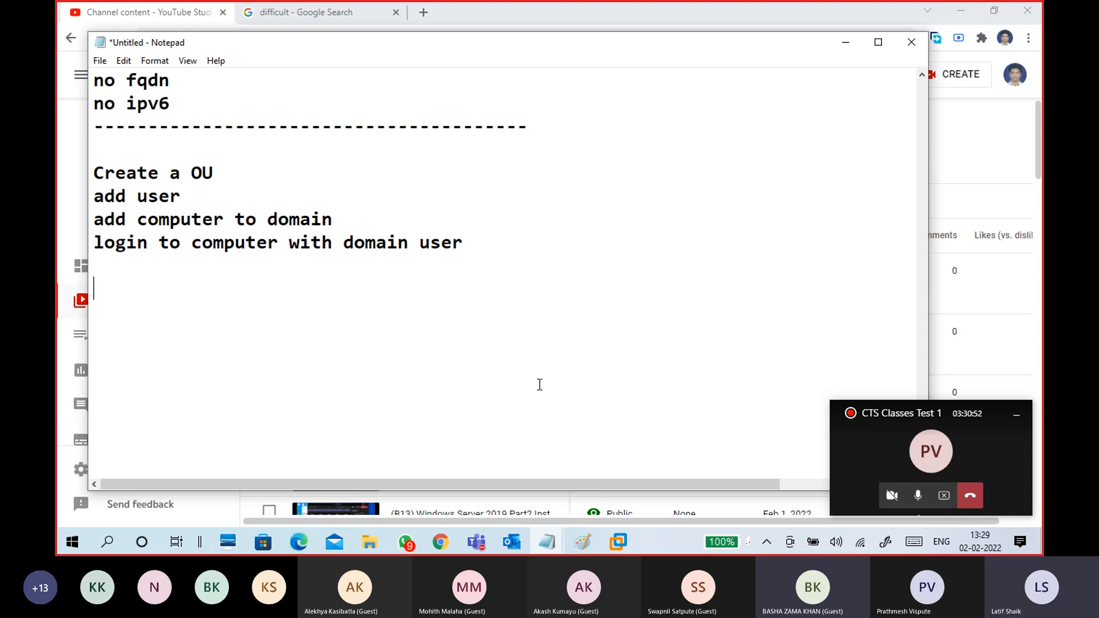
- Unlock the CTS13-WINS1 server VM and sign in with the domain administrator password
mouse_move(617, 545)
click(644, 470)
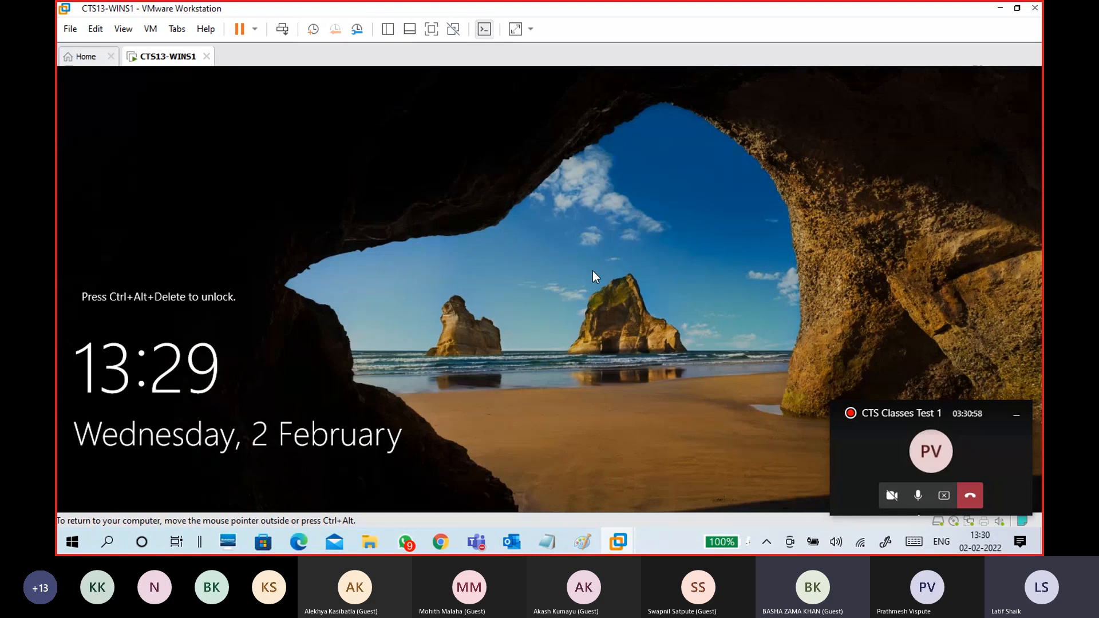
key(ctrl+alt+Insert)
text(Pa55w.rd)
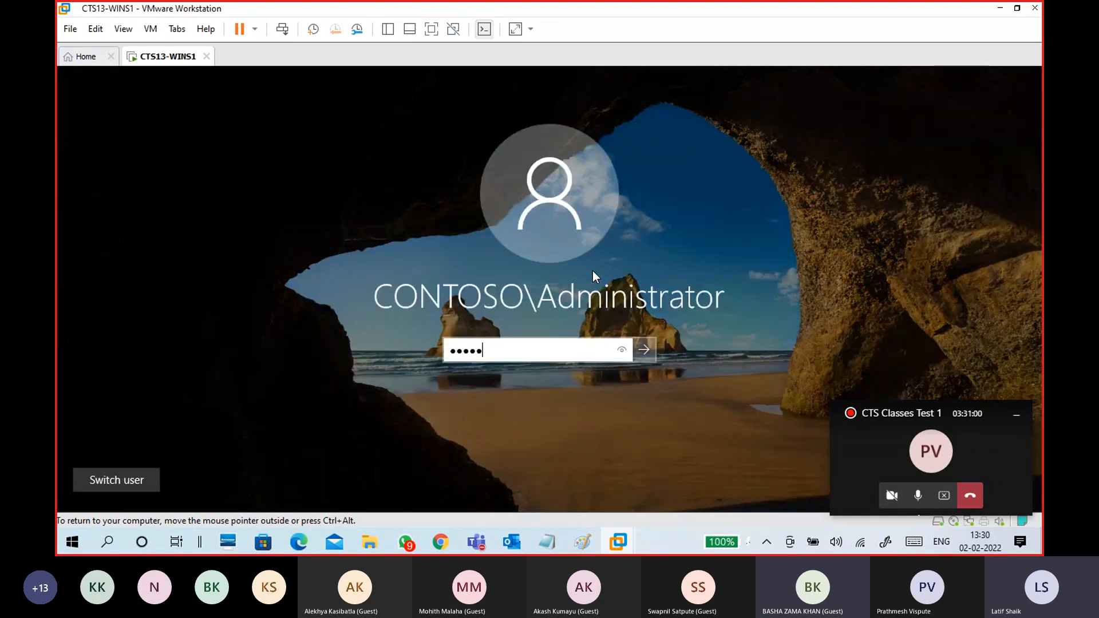
key(Return)
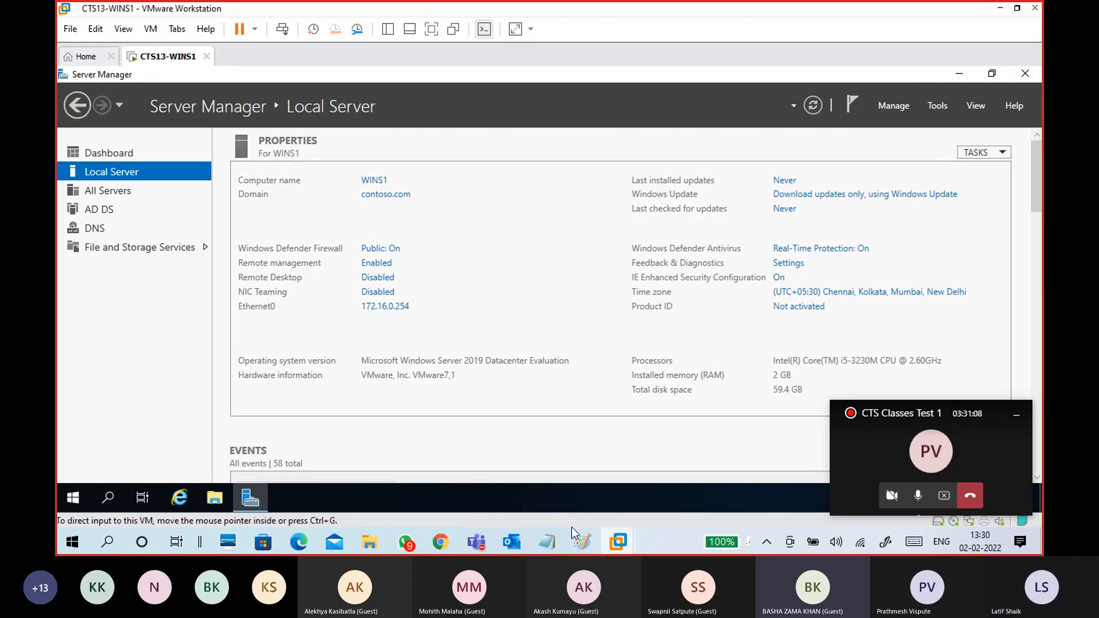
mouse_move(567, 529)
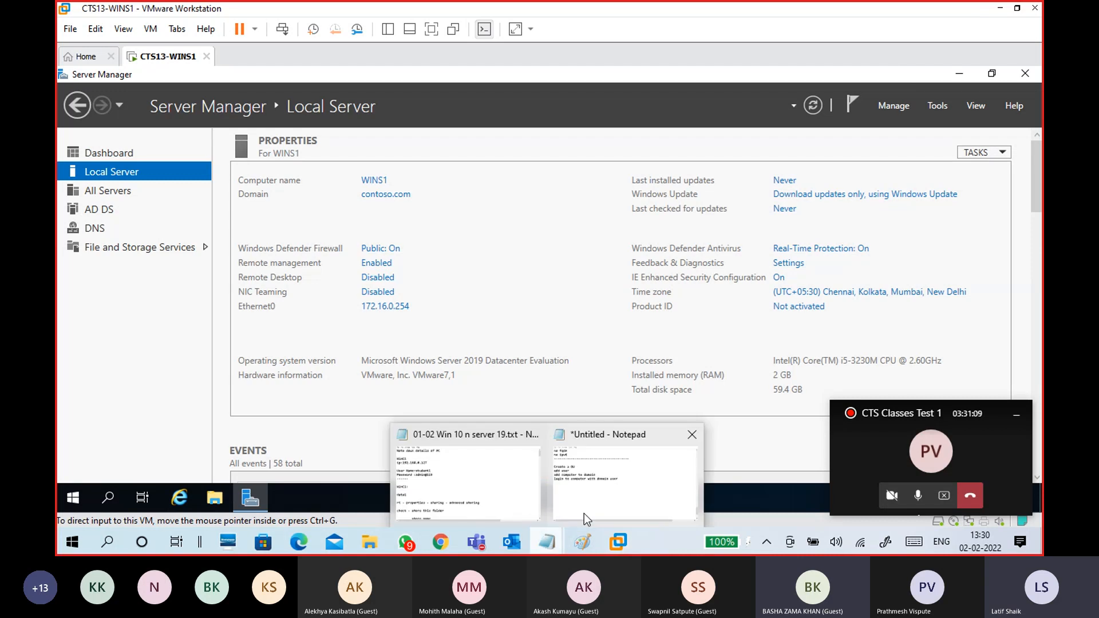
- Add the heading 'OU - Organization Unit' to the notes, with a '-local' line beneath it
click(601, 467)
text(OU - organization )
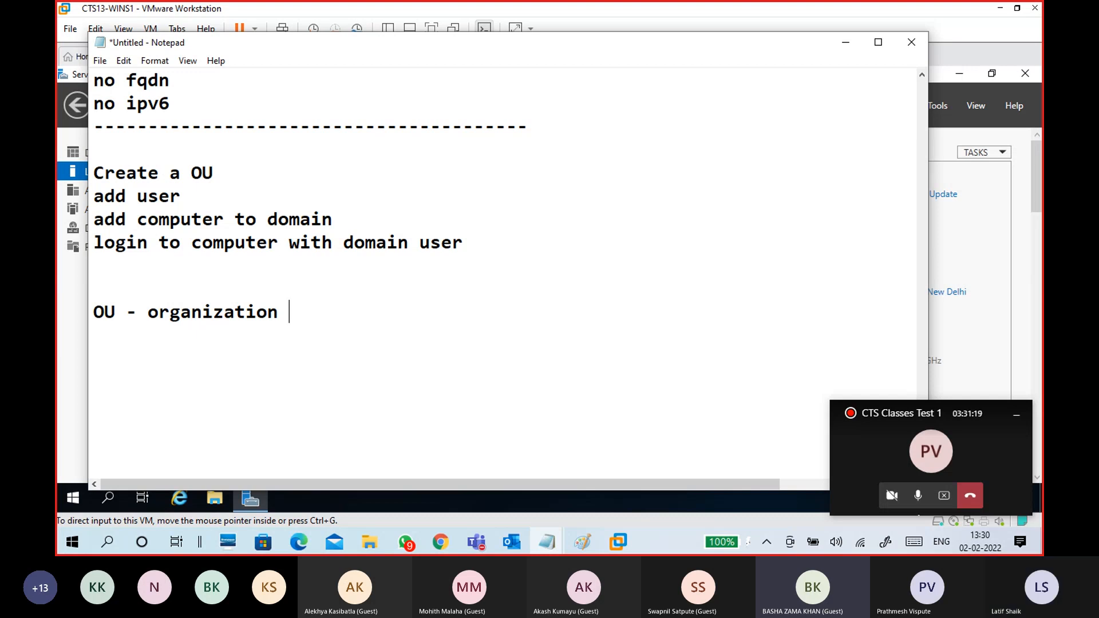
text(unit)
click(159, 312)
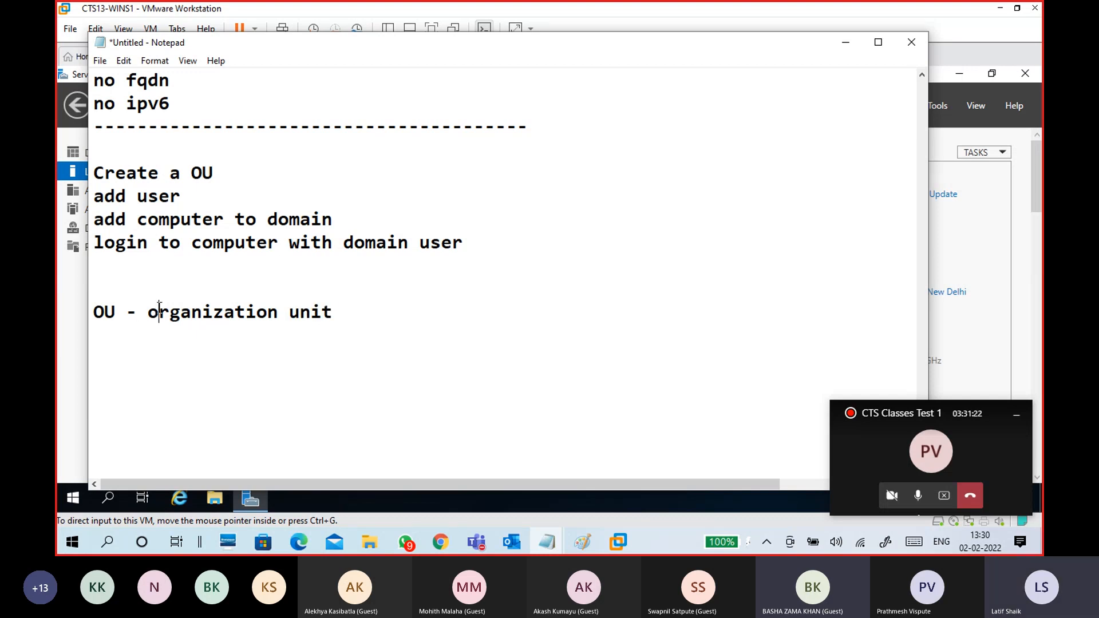
key(BackSpace)
text(O)
click(299, 314)
key(BackSpace)
text(U)
key(End)
key(Return)
text(-local)
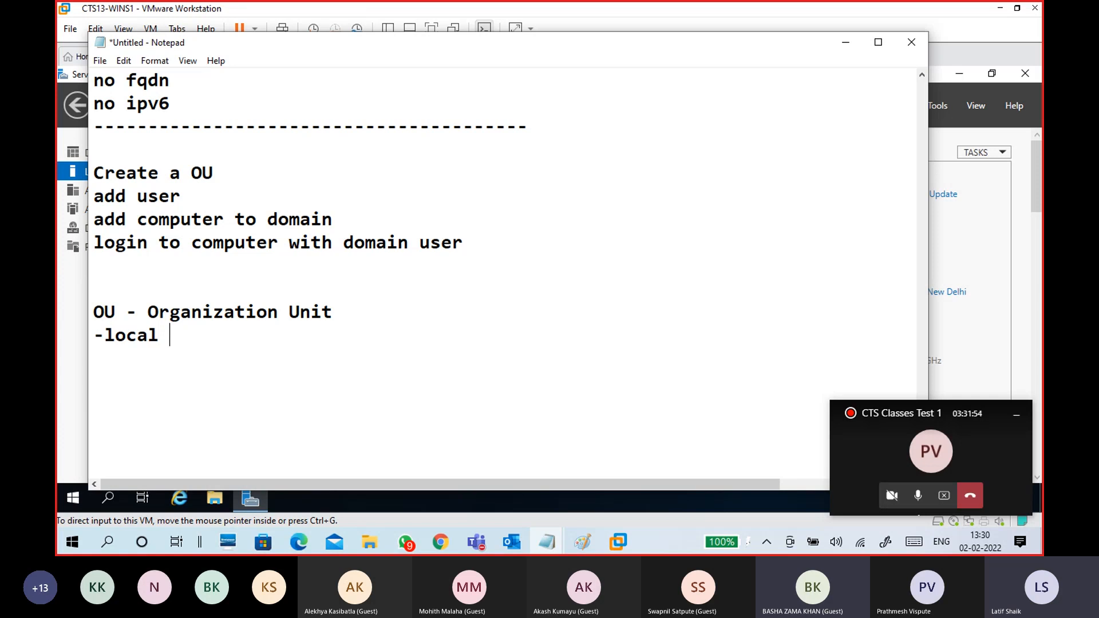
- Correct the '-local' line to read '-logical component'
key(BackSpace)
key(BackSpace)
key(BackSpace)
key(BackSpace)
text(gical)
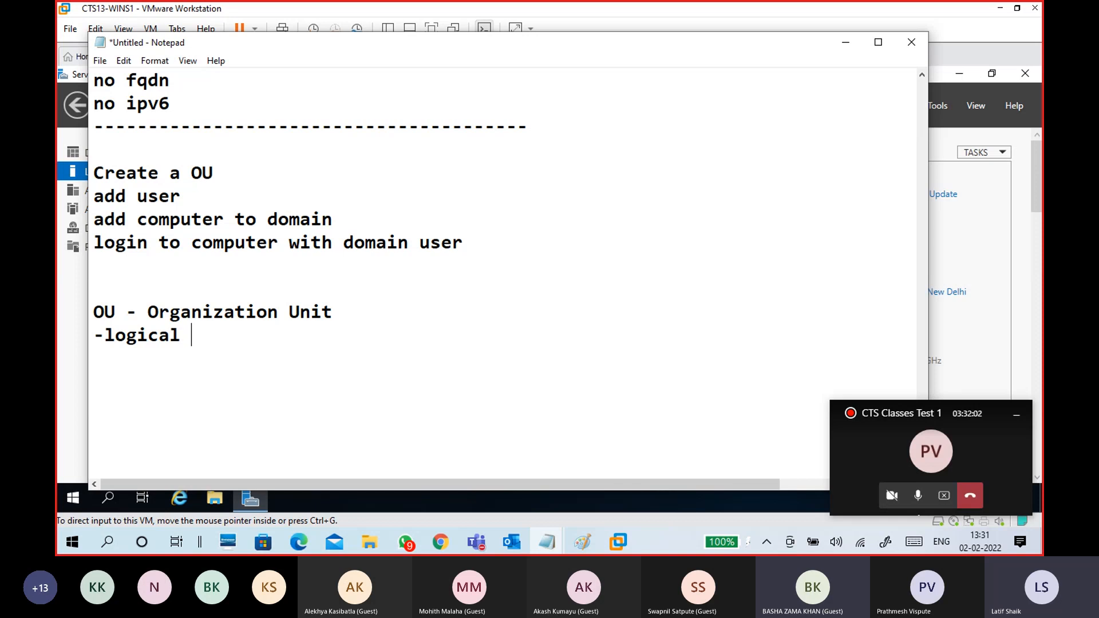
key(Return)
key(BackSpace)
text(component)
- Add the bullet '-store user computers groups', fixing the typos
key(Return)
text(-store)
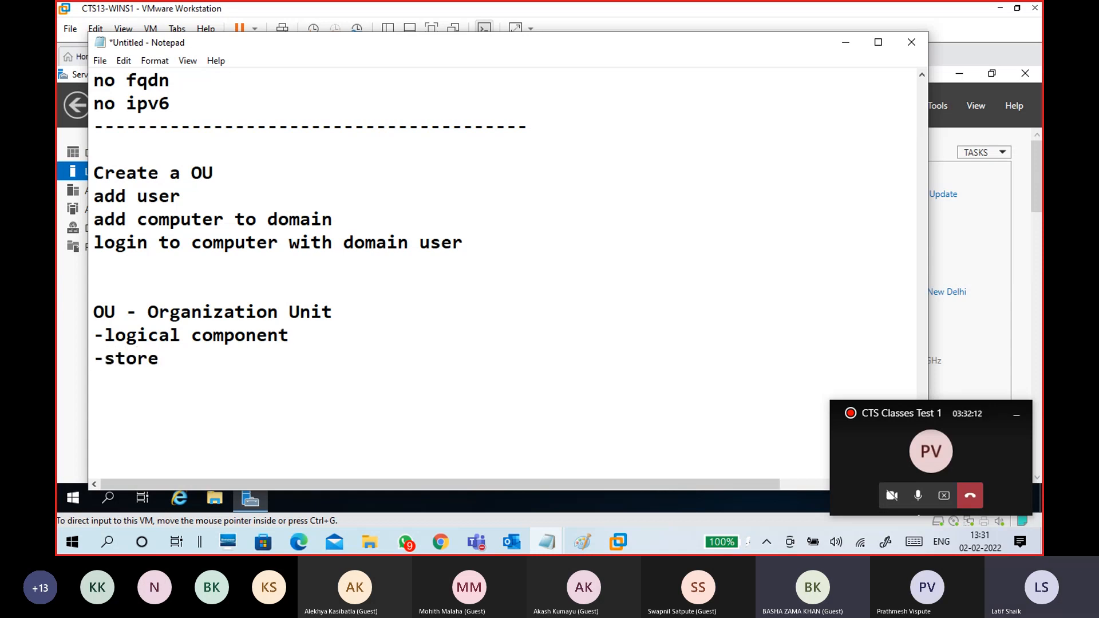
text( user cm=)
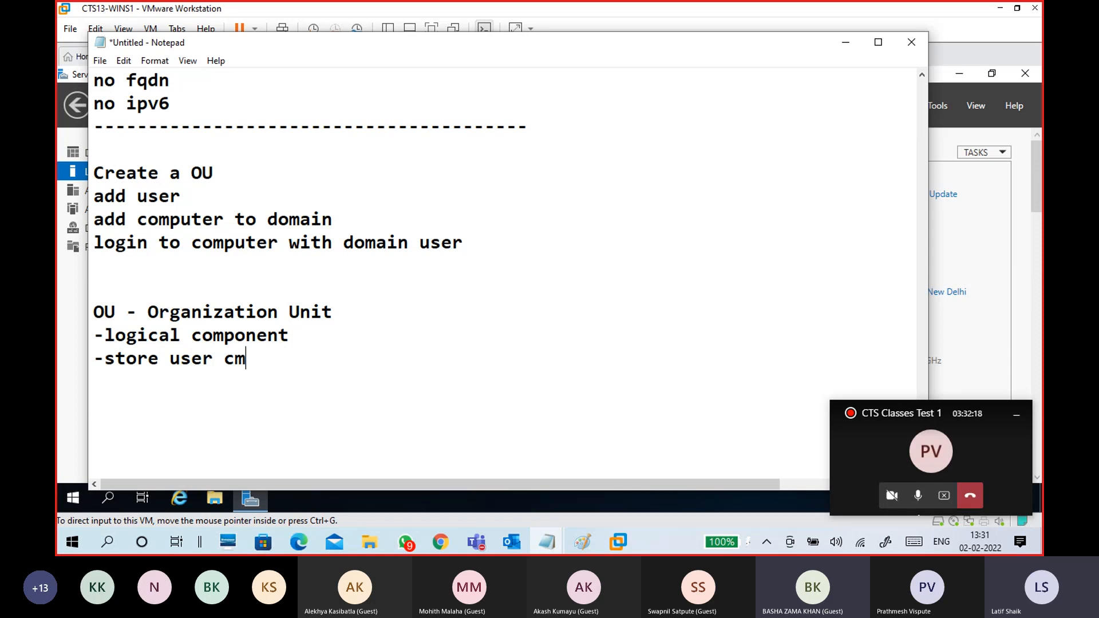
key(BackSpace)
key(BackSpace)
text(omp)
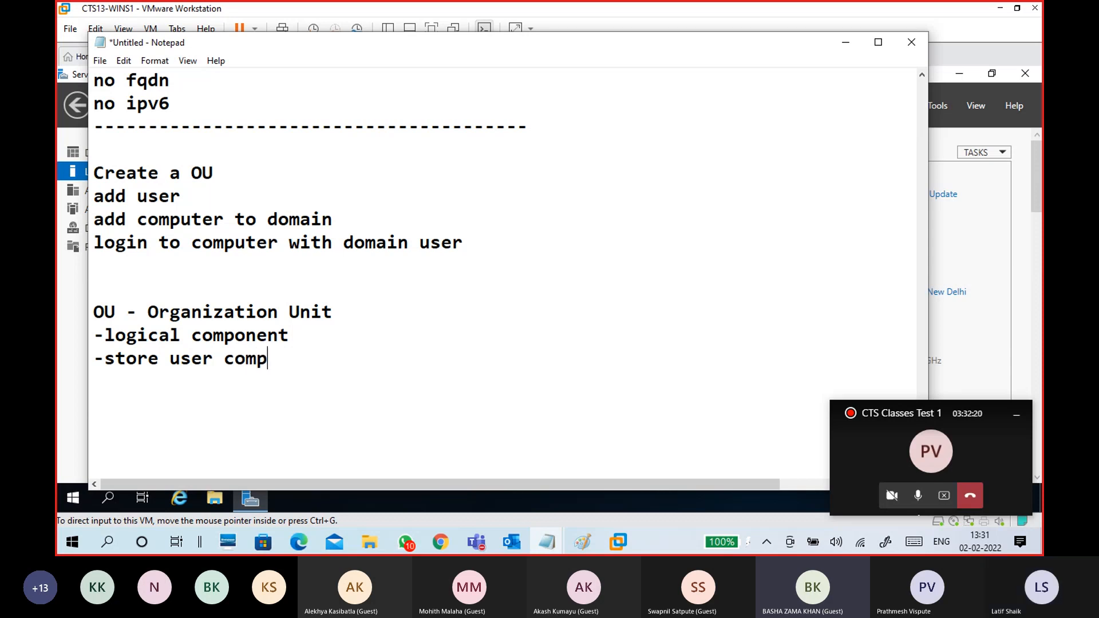
text(uters)
key(BackSpace)
text(s groups)
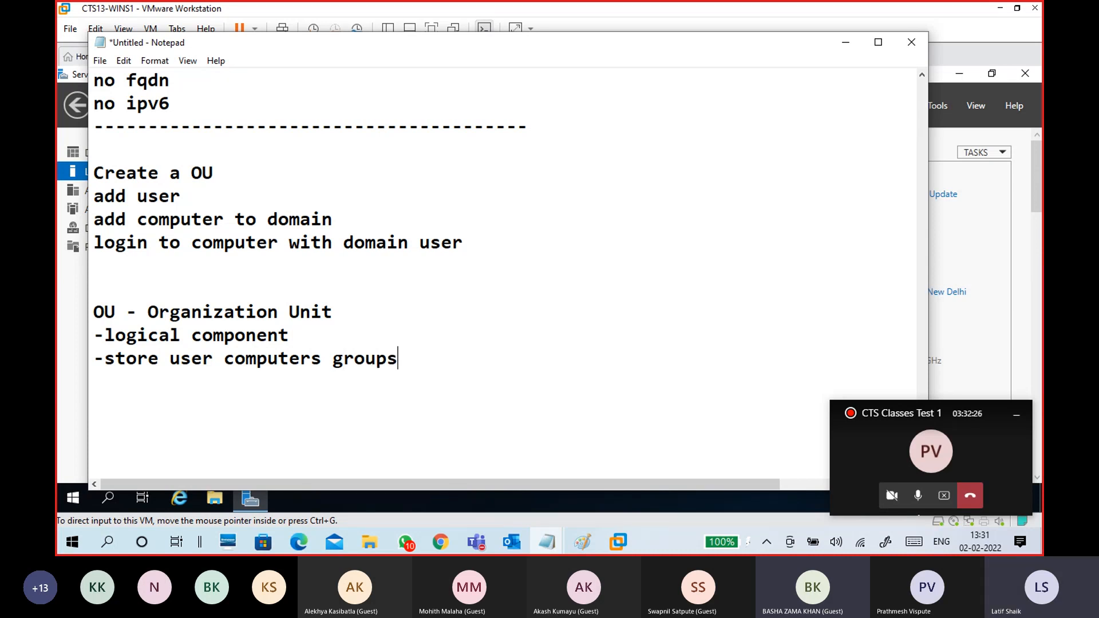
key(Left)
key(Left)
key(Left)
key(Left)
key(Left)
key(Left)
key(Left)
key(Left)
key(Left)
key(Left)
key(Left)
key(Left)
key(Left)
key(Left)
key(Left)
key(Left)
key(Left)
key(Left)
key(Left)
key(Left)
key(Left)
- Add '-organize the user computers and groups in separate OUs based on organization/employees/', then a new dash line
key(End)
key(Return)
text(-organize )
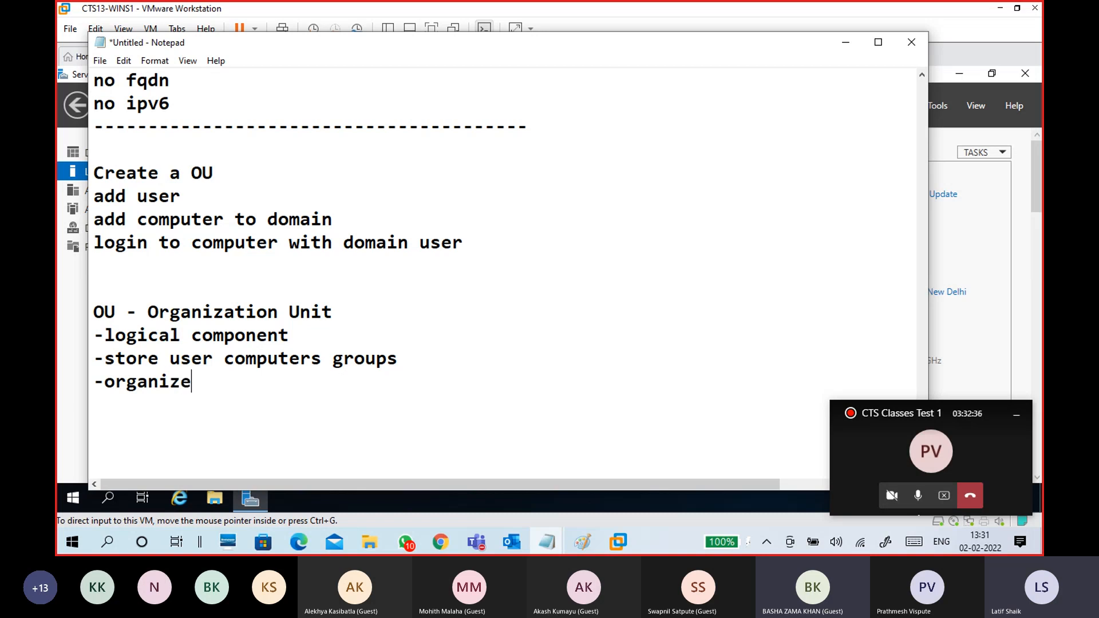
text(the user )
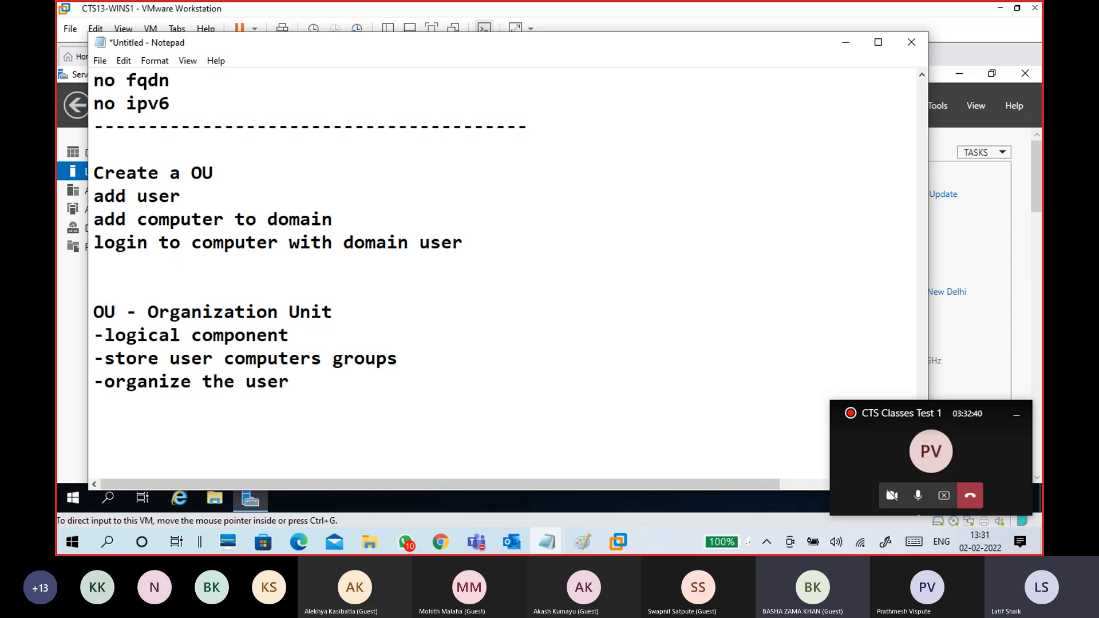
text(computers and groups in separate OUs a)
key(BackSpace)
text(based on org)
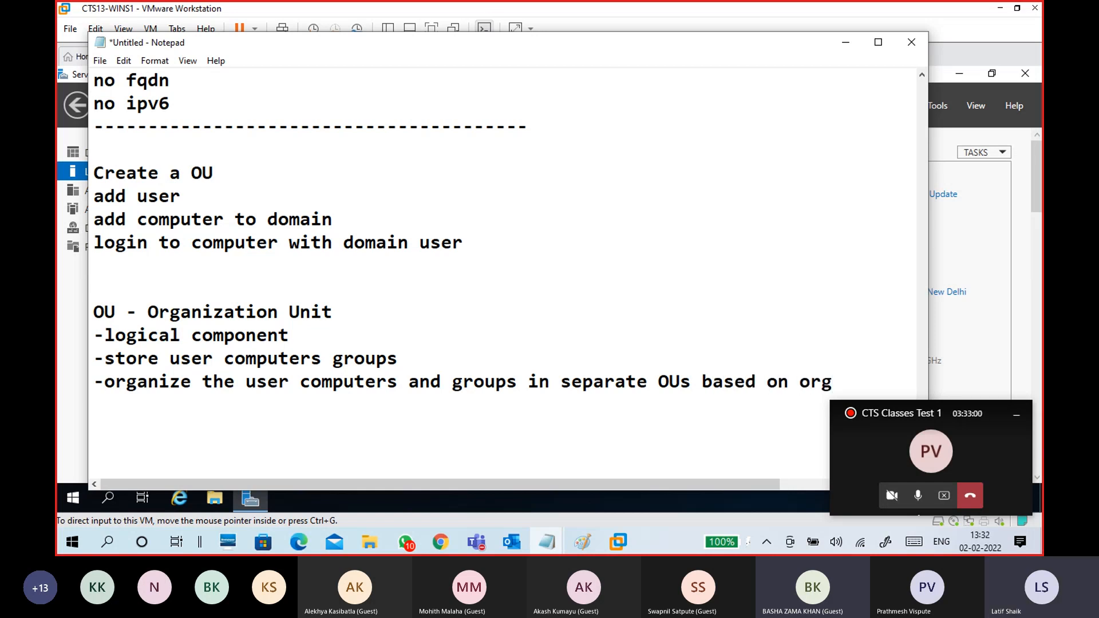
text(anization)
key(BackSpace)
text(/empl)
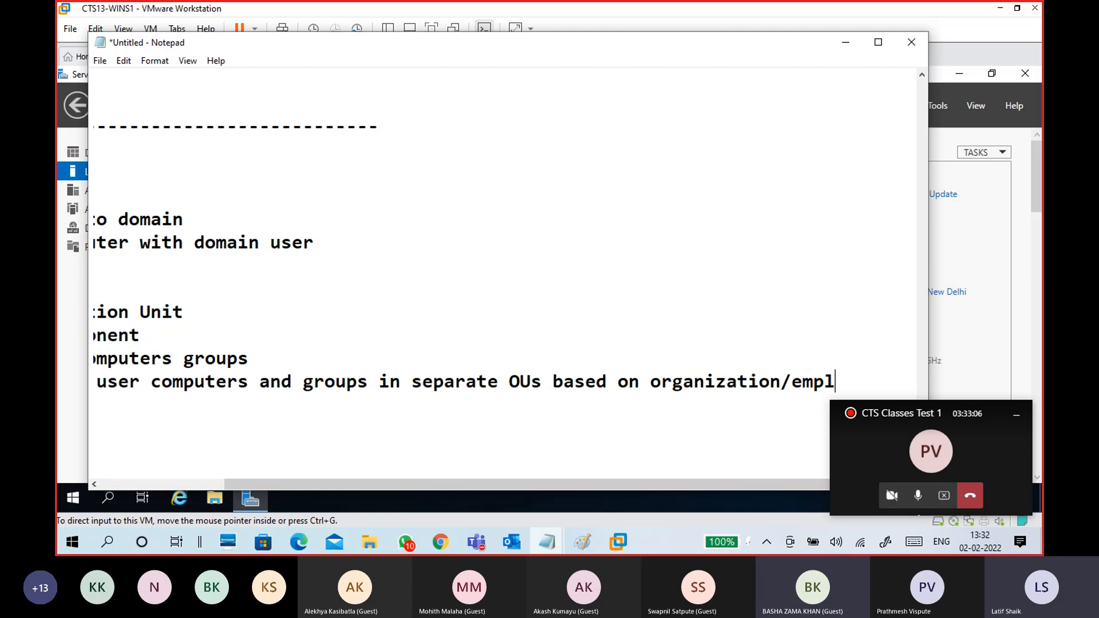
text(oyees/)
key(Return)
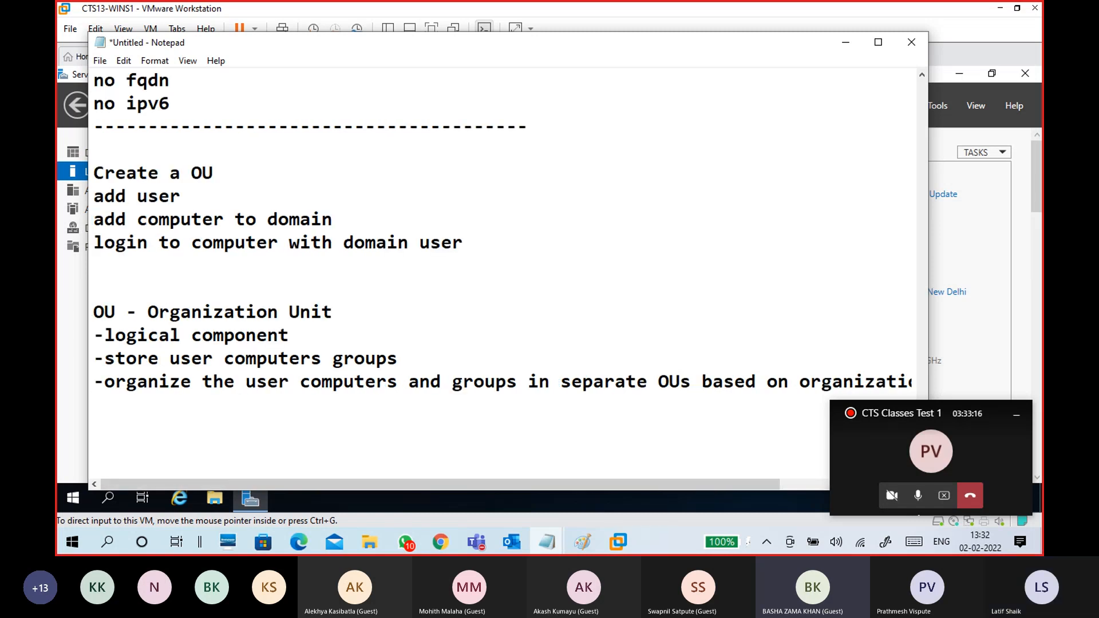
text(-)
- Wrap 'based on organization/employees' onto its own line and add an 'HR -' line with one employee name
click(705, 380)
key(Return)
scroll(120, 319, down, 2)
click(127, 292)
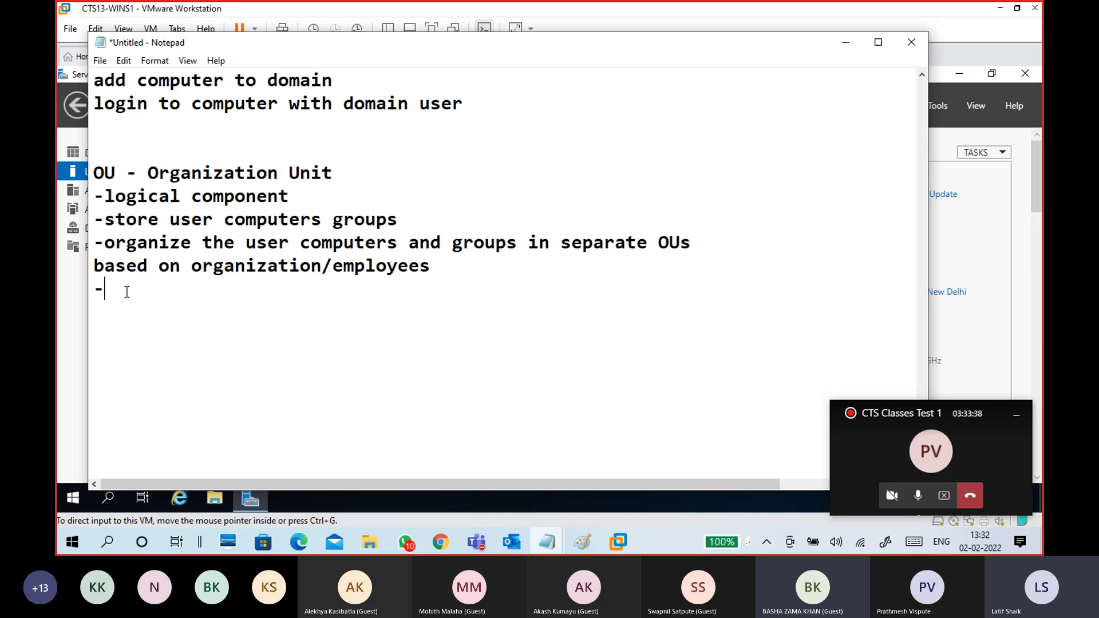
drag(115, 242, 448, 267)
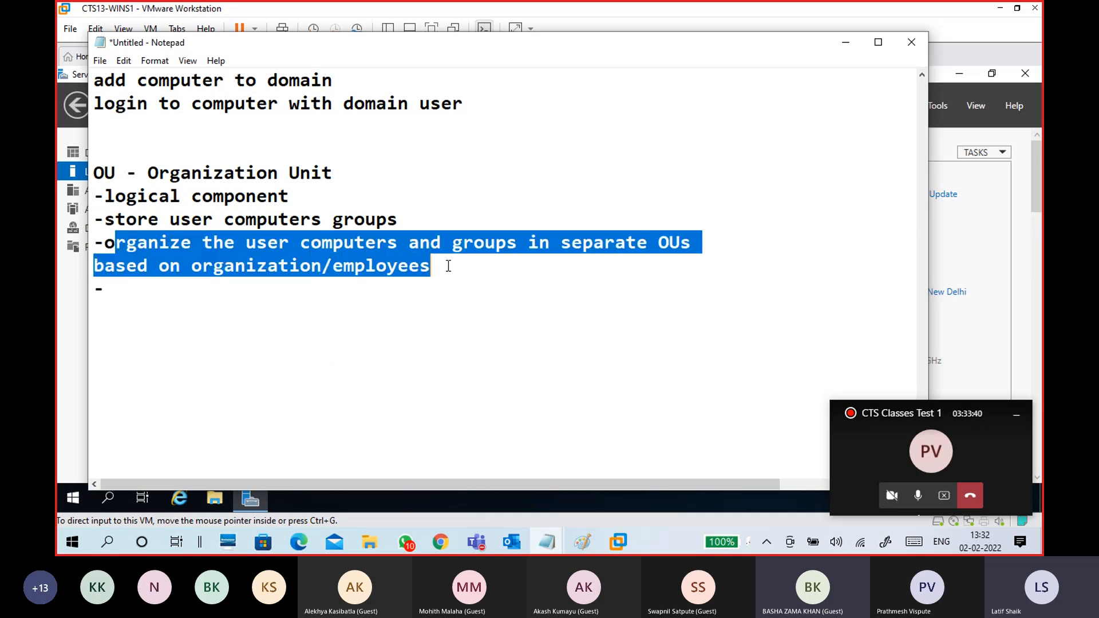
click(448, 267)
click(317, 289)
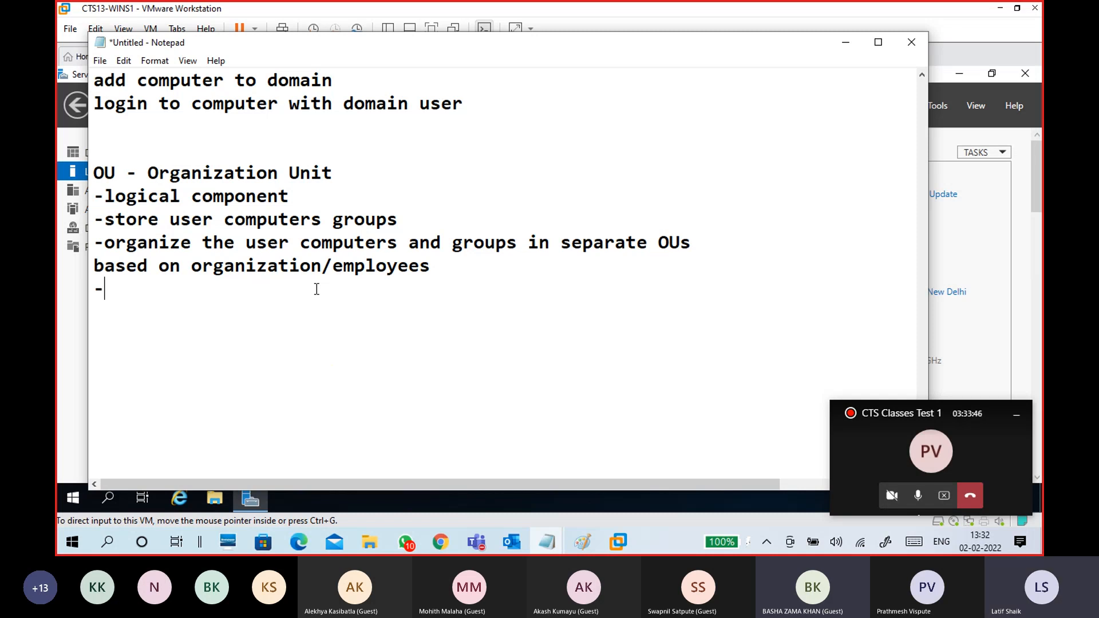
key(Return)
text(HR - pri)
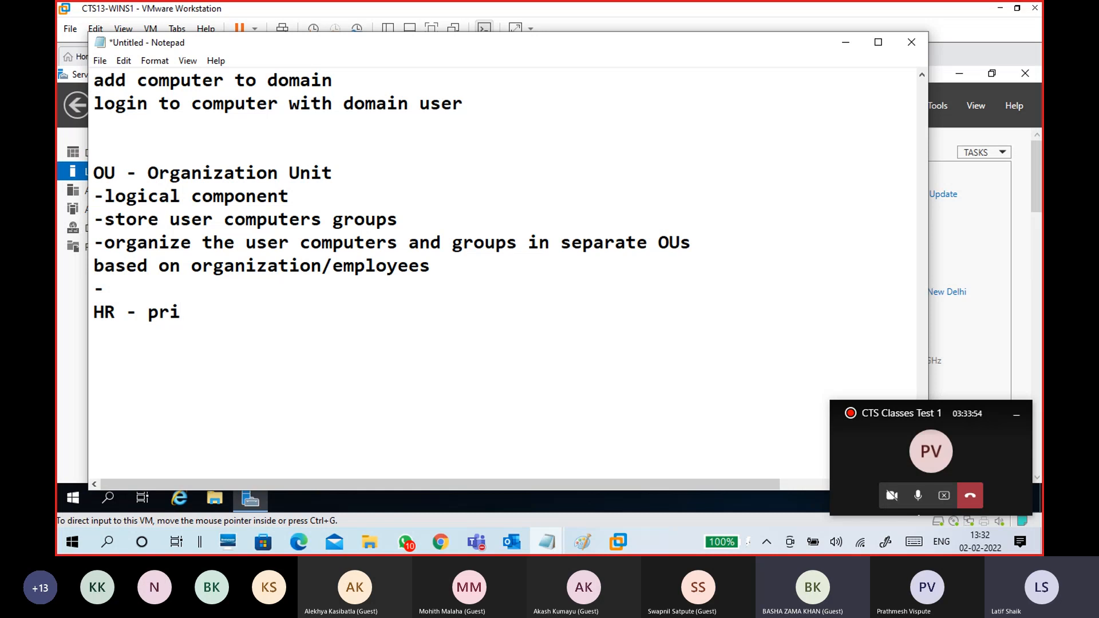
text(ya)
- Check the class meeting window, then minimize it to return to the notes
click(482, 538)
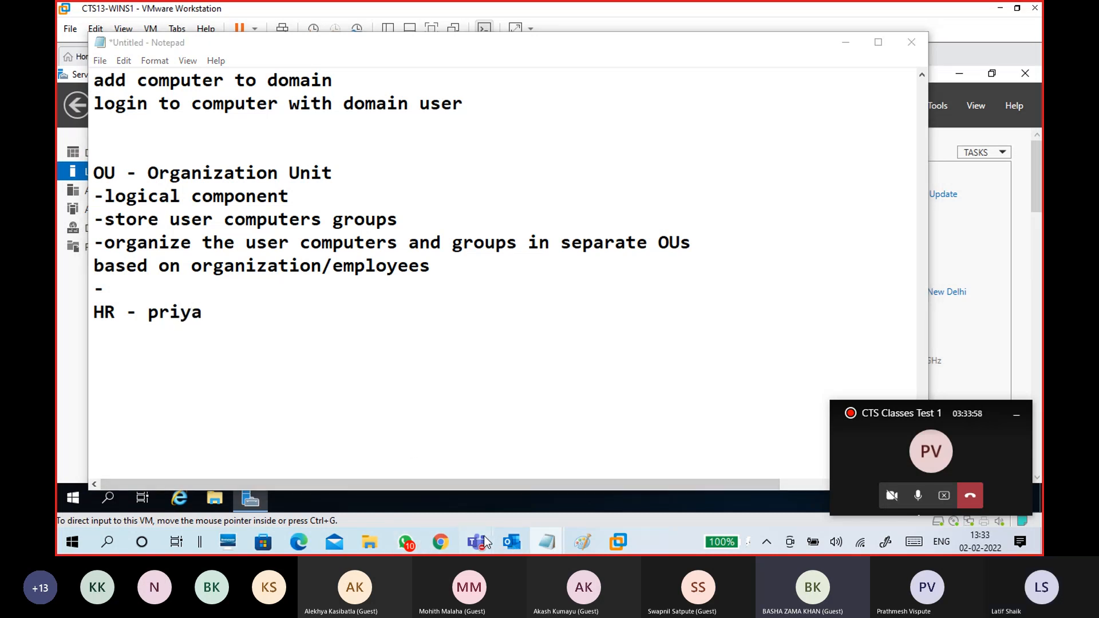
click(479, 468)
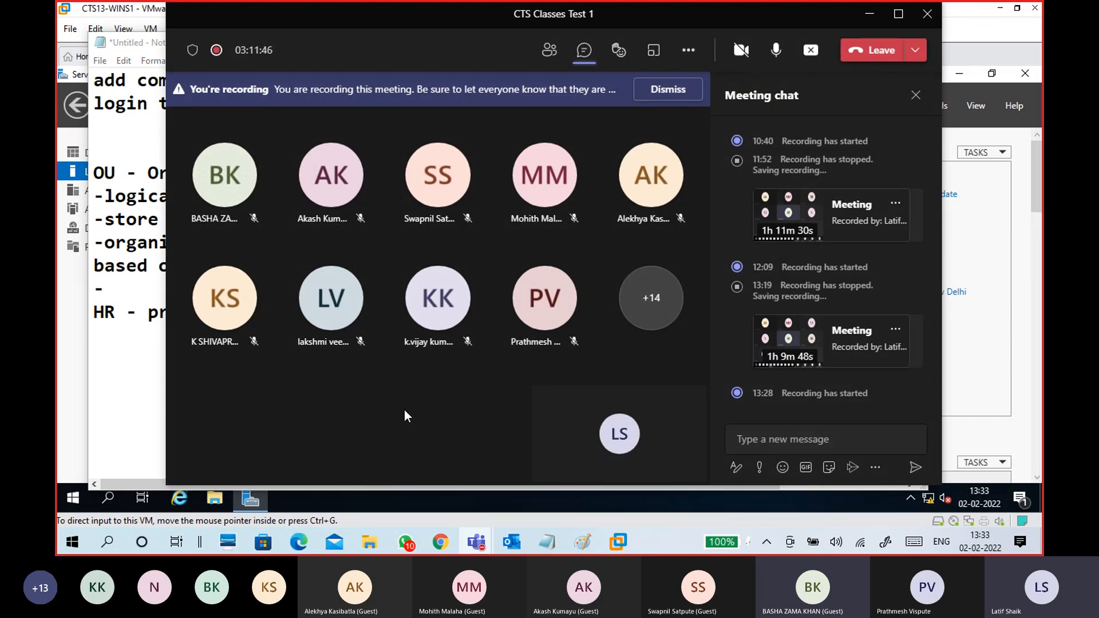
click(870, 14)
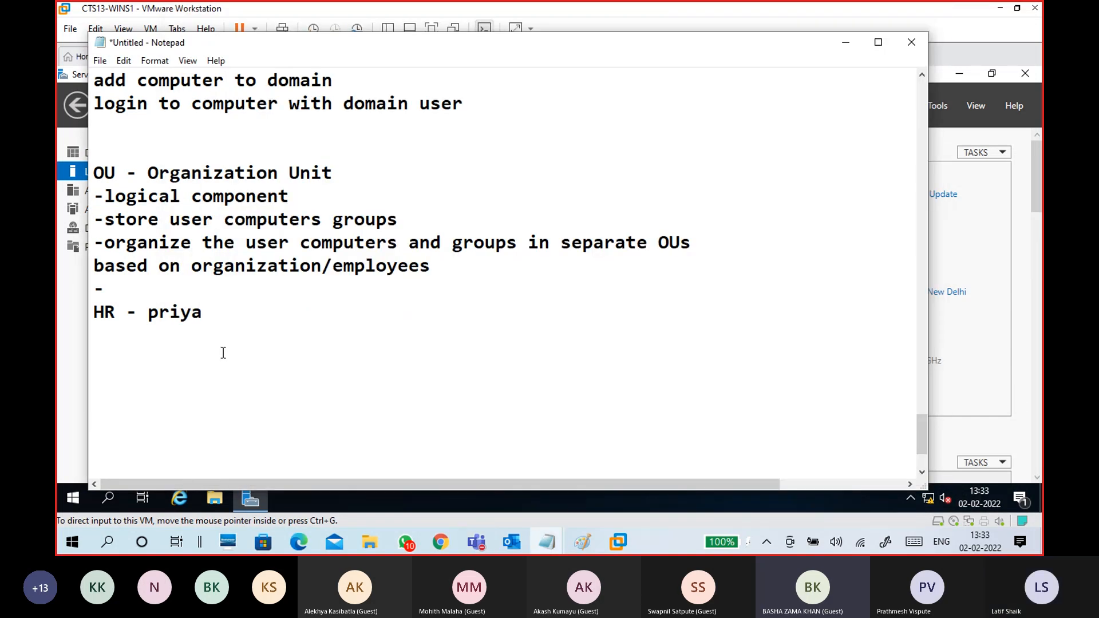
- Add a second employee name indented beneath the HR line
key(Return)
key(Tab)
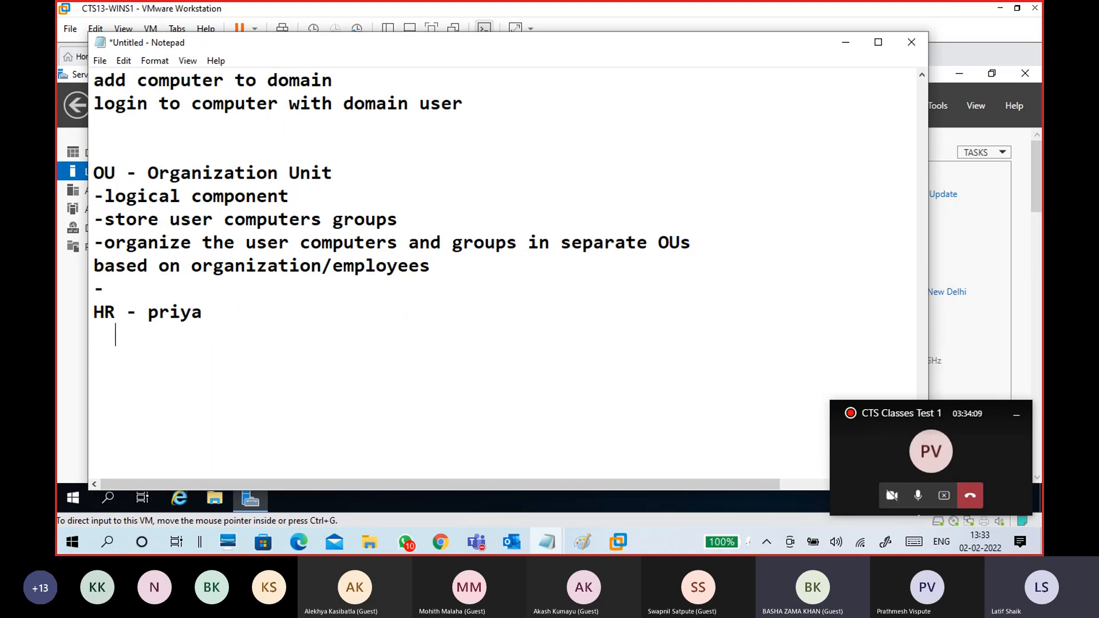
key(BackSpace)
text(Ak)
key(BackSpace)
text(leykya)
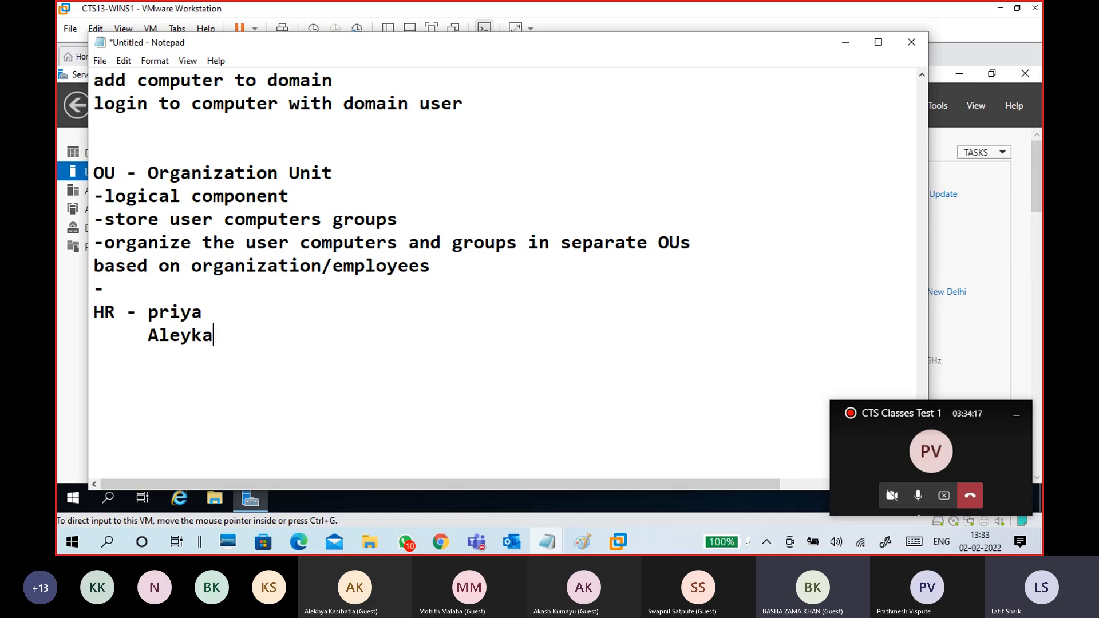
key(BackSpace)
text(ya)
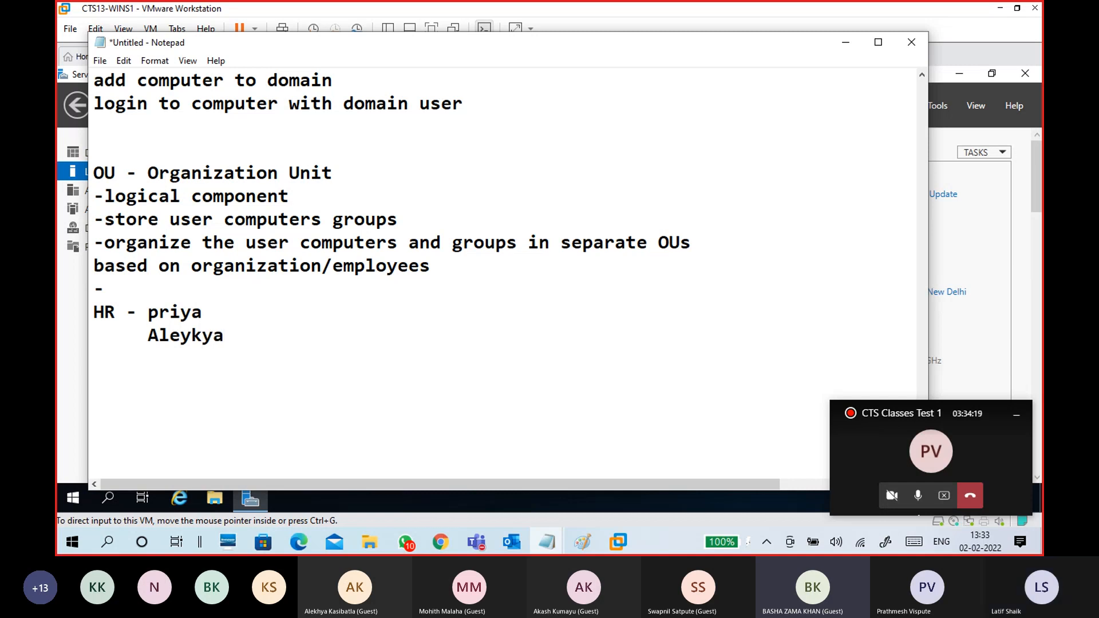
- Pause the class recording playing in the OneDrive browser window
click(299, 543)
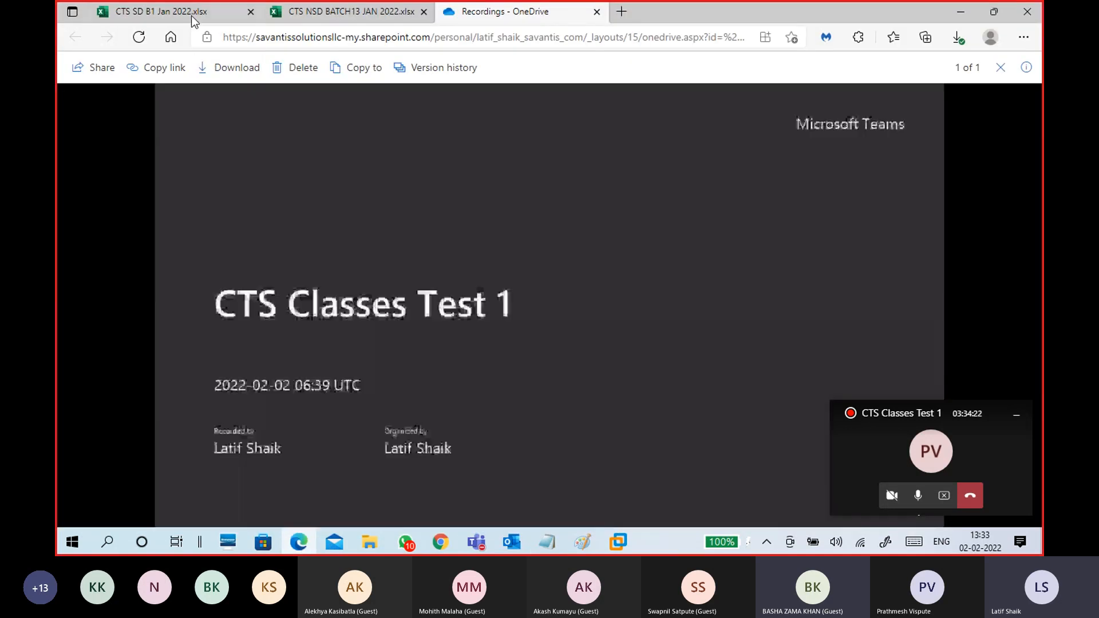
click(192, 16)
click(464, 17)
click(73, 509)
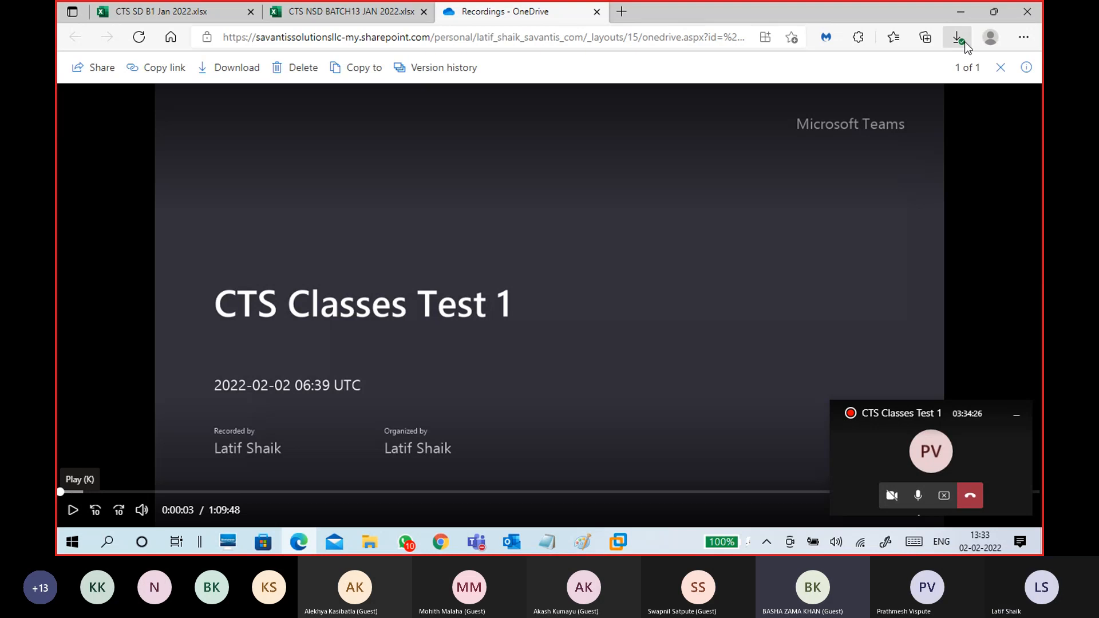
- View the CTS SD B1 attendance sheet from its top, then minimize the browser
click(217, 18)
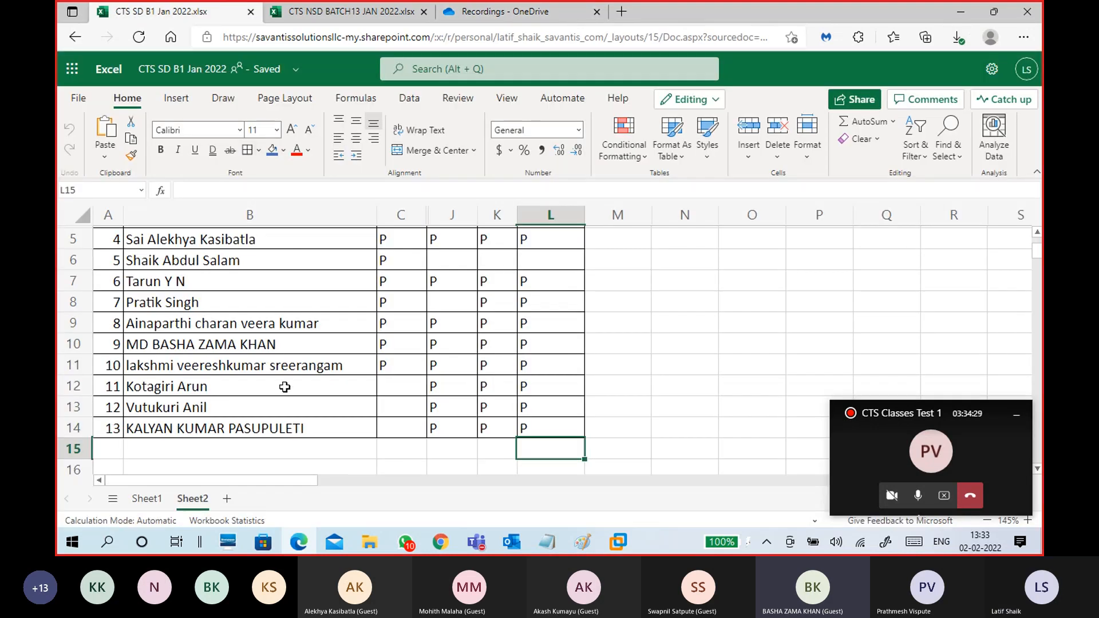
scroll(252, 395, up, 3)
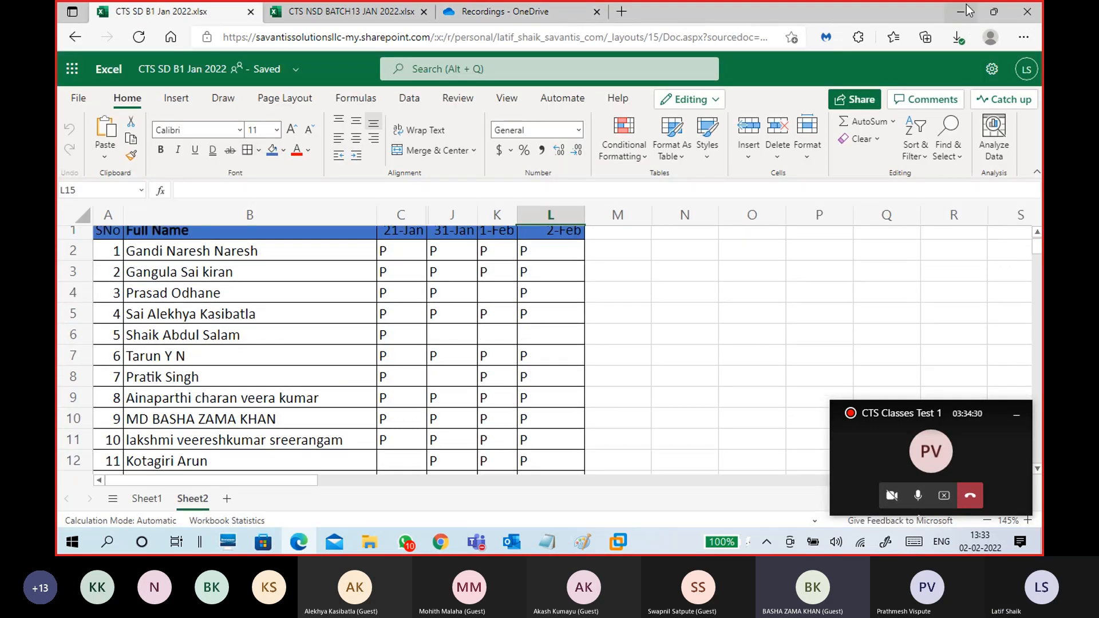
click(962, 11)
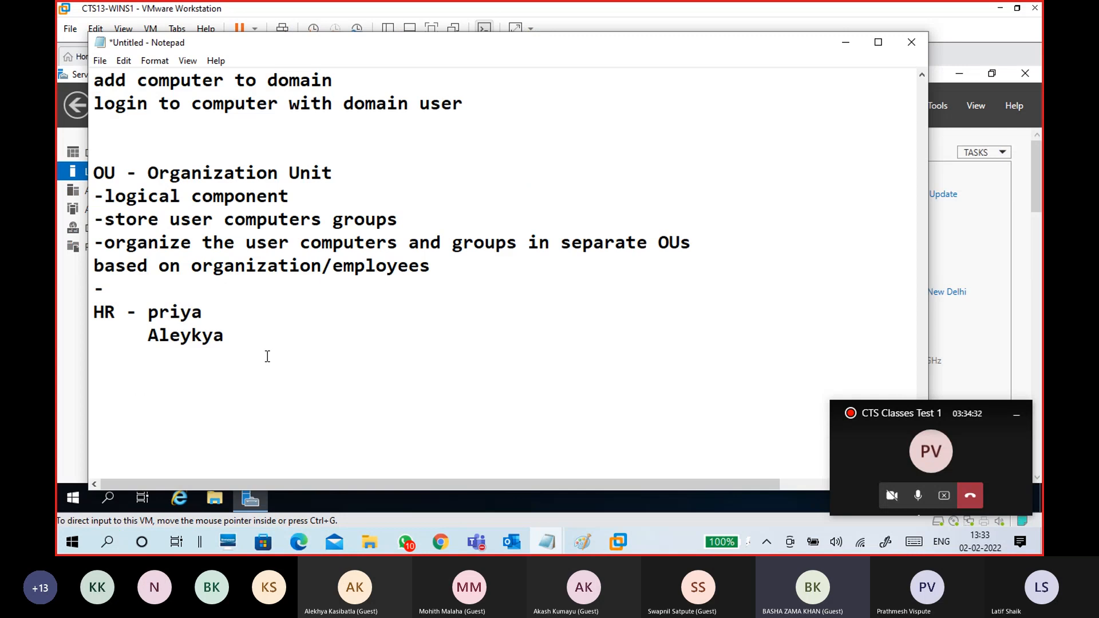
- Fix the spelling of the second HR name and capitalise the first name
click(192, 335)
key(BackSpace)
key(Right)
text(h)
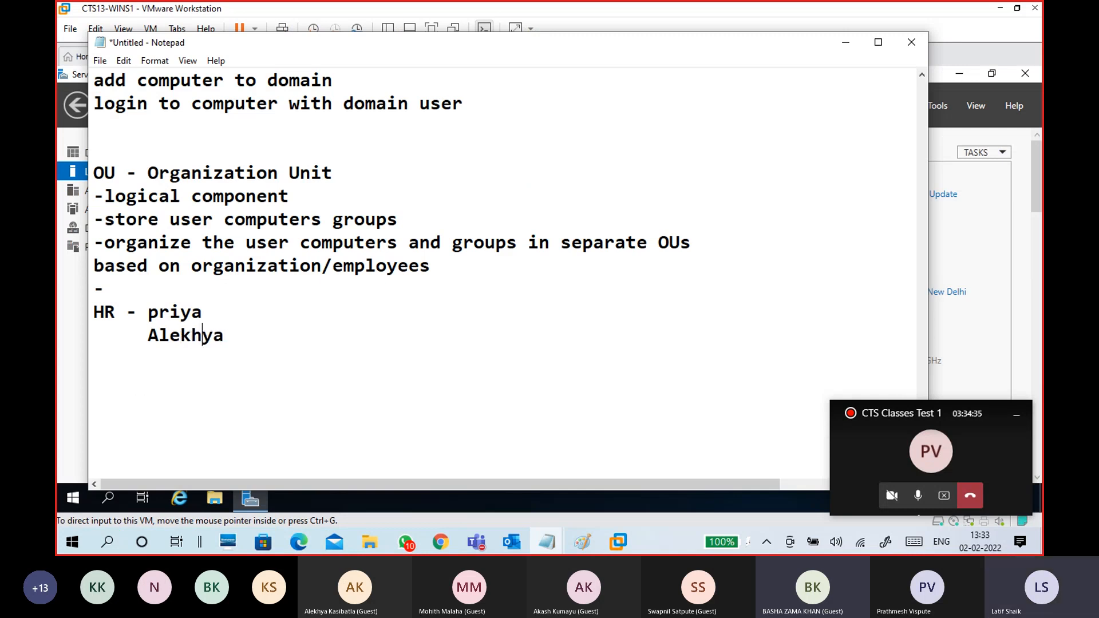
mouse_move(224, 337)
mouse_down()
mouse_move(141, 312)
mouse_move(89, 312)
mouse_move(223, 337)
mouse_up()
click(223, 336)
click(158, 312)
key(BackSpace)
text(P)
- Add a Developer heading with -Java, -Dotnet and -Python lines beneath it
click(172, 364)
text(H)
key(BackSpace)
text(Developer)
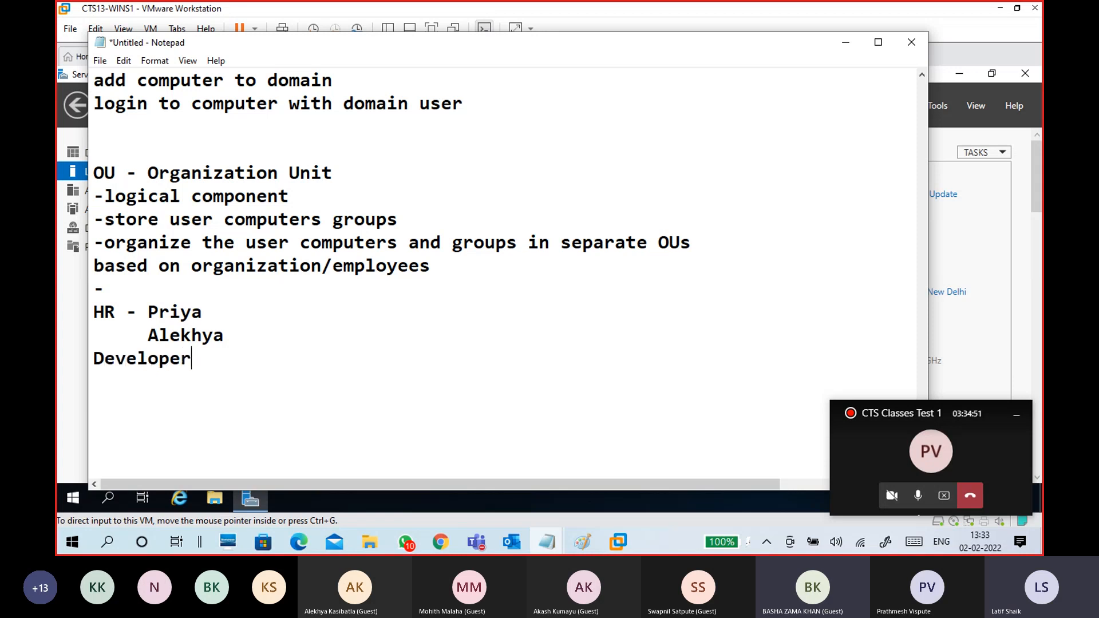
key(Return)
text(-Java)
key(Return)
text(-Dot)
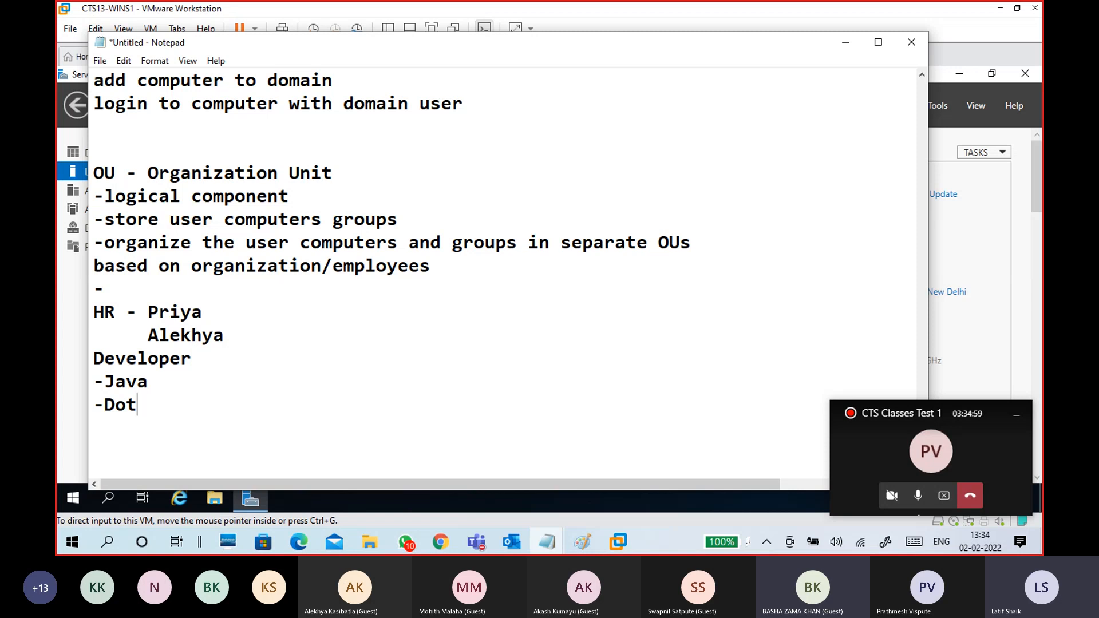
text(net)
key(Return)
text(-Python)
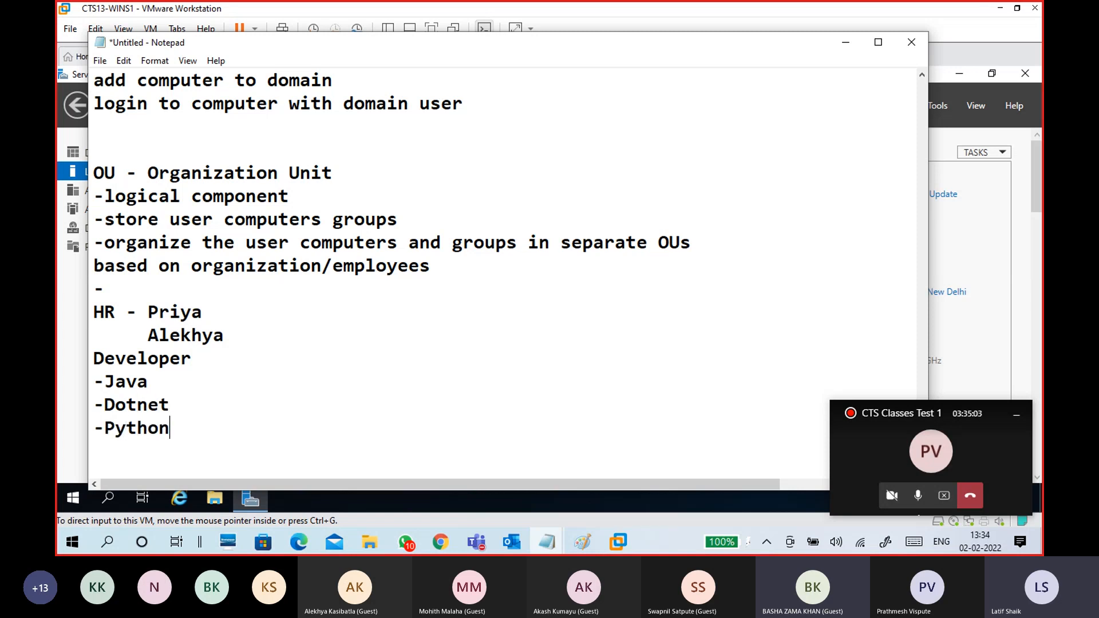
- Add one member name after each of the -Java, -Dotnet and -Python lines
click(181, 382)
text(-Tarun)
key(Left)
key(Down)
key(BackSpace)
key(BackSpace)
text(-v)
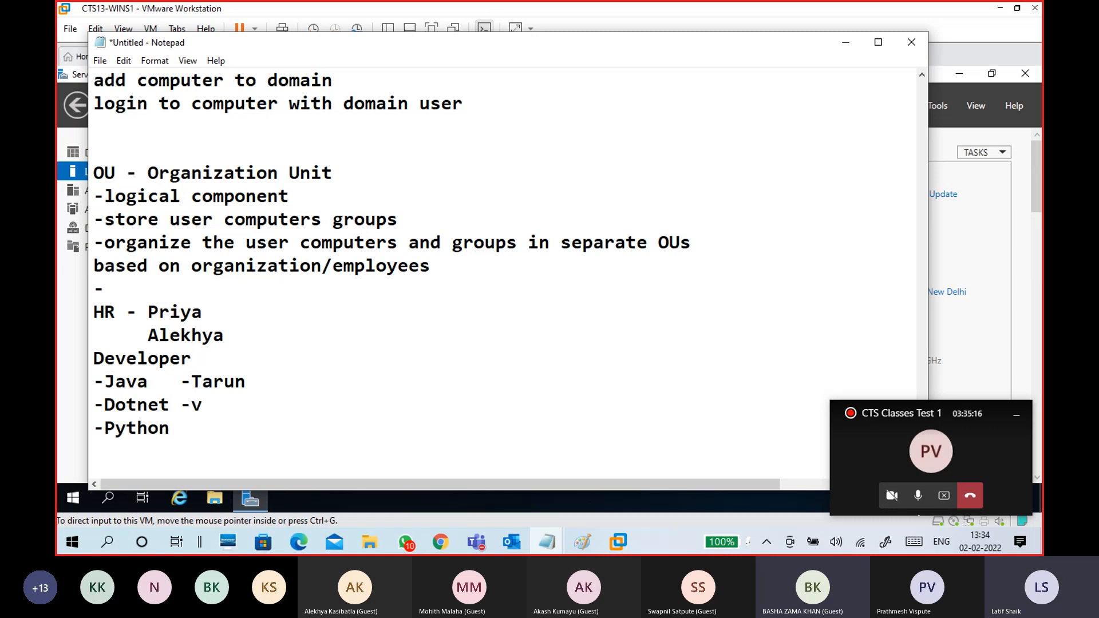
text(aibhav)
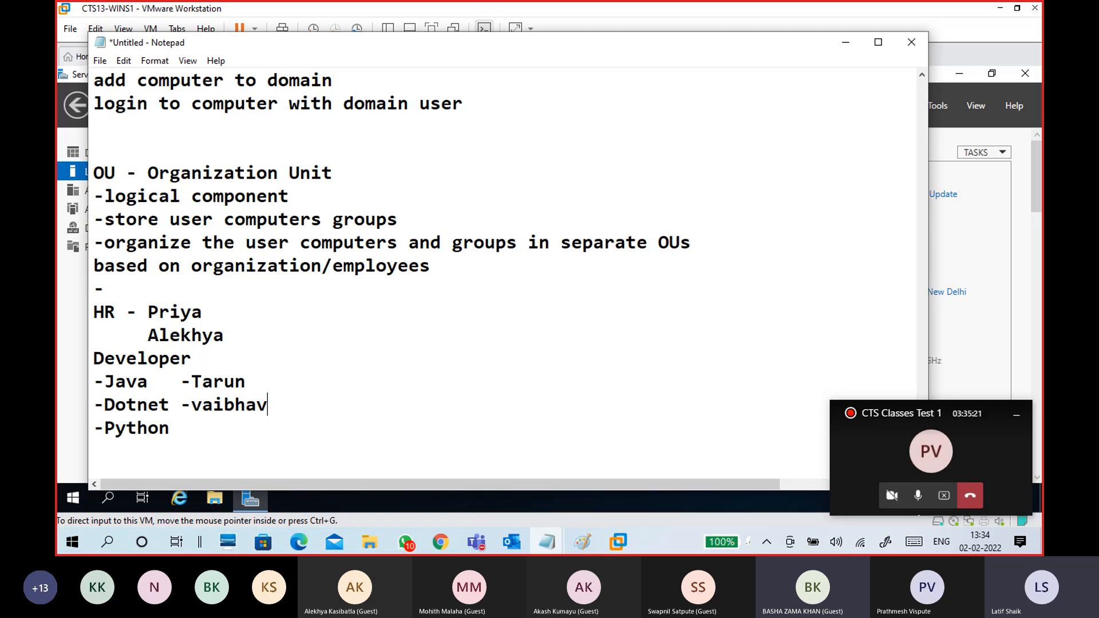
click(201, 435)
text(-vijay,)
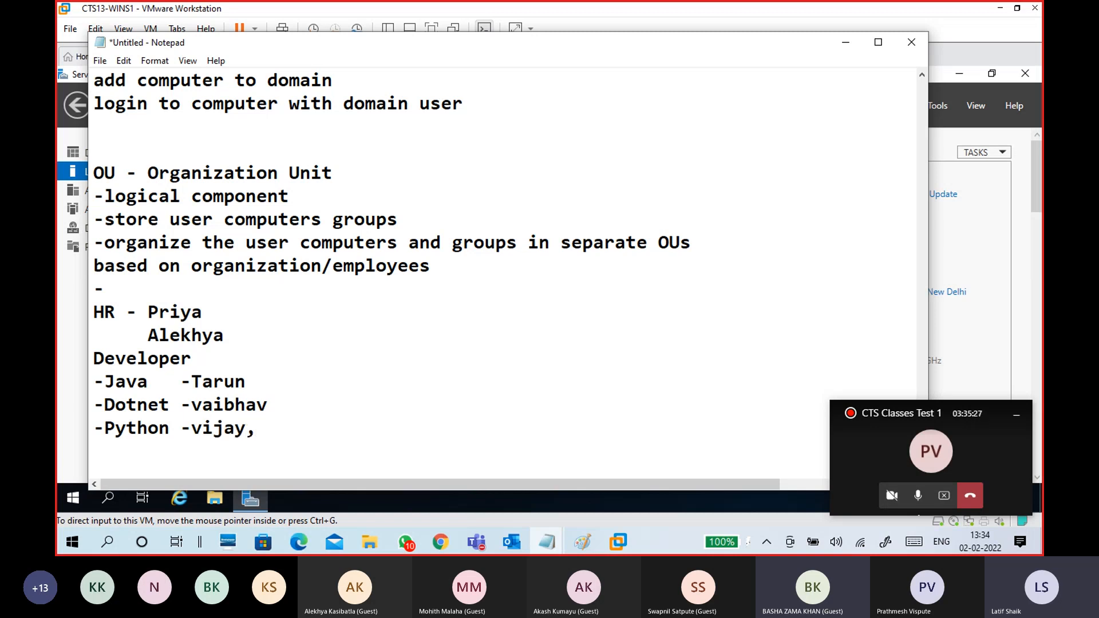
- After checking the class meeting, add a second member to the -Python line
click(479, 537)
click(462, 476)
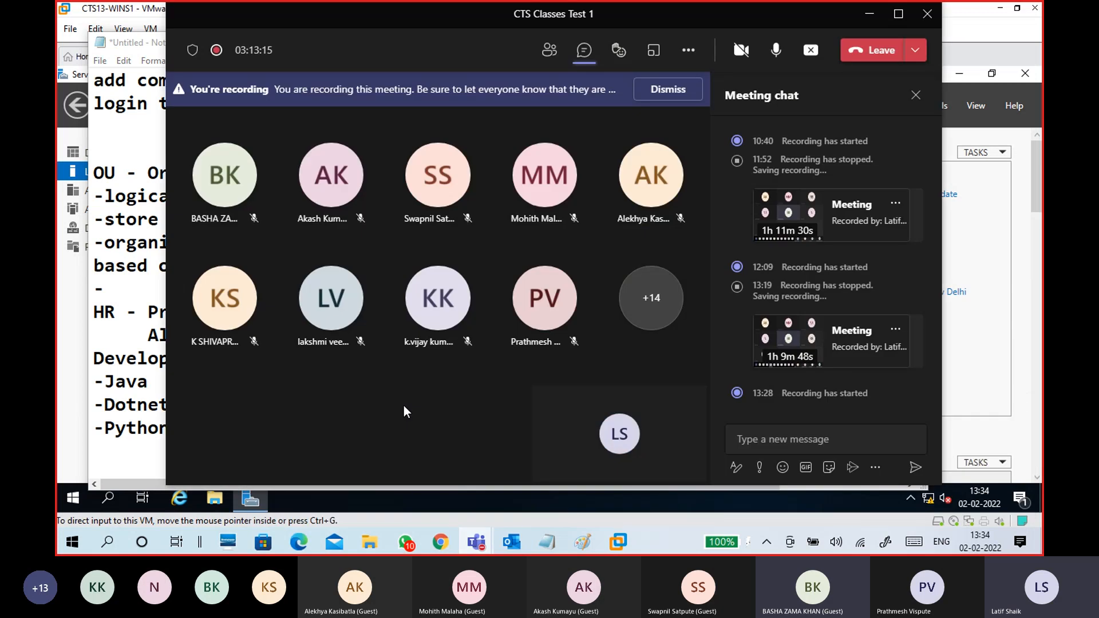
click(869, 17)
text(swapnil)
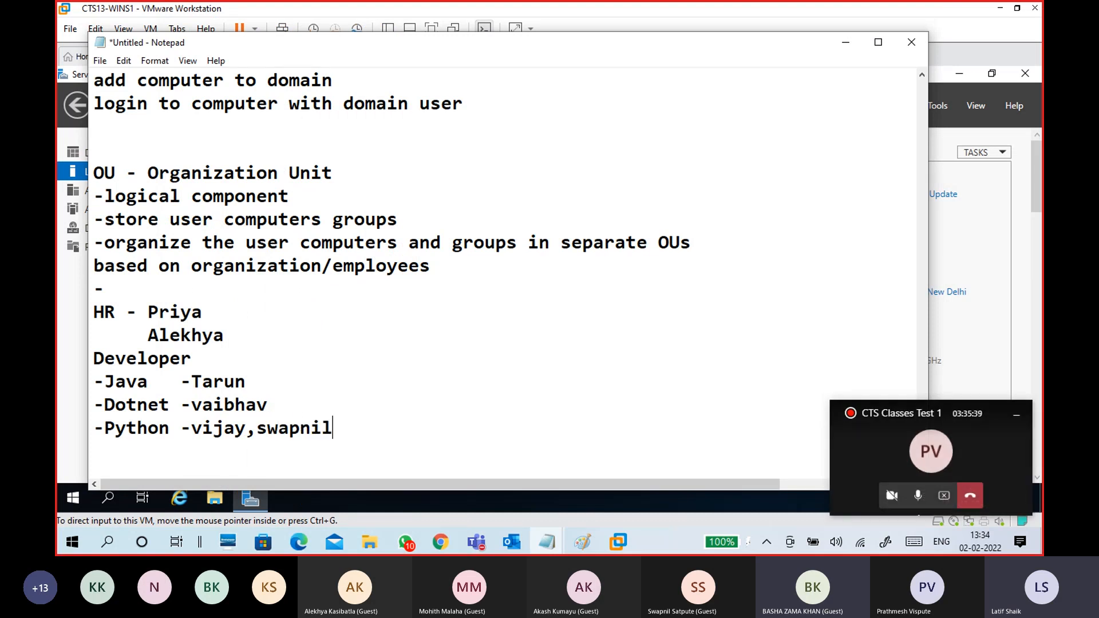
scroll(255, 403, down, 3)
key(Return)
key(Return)
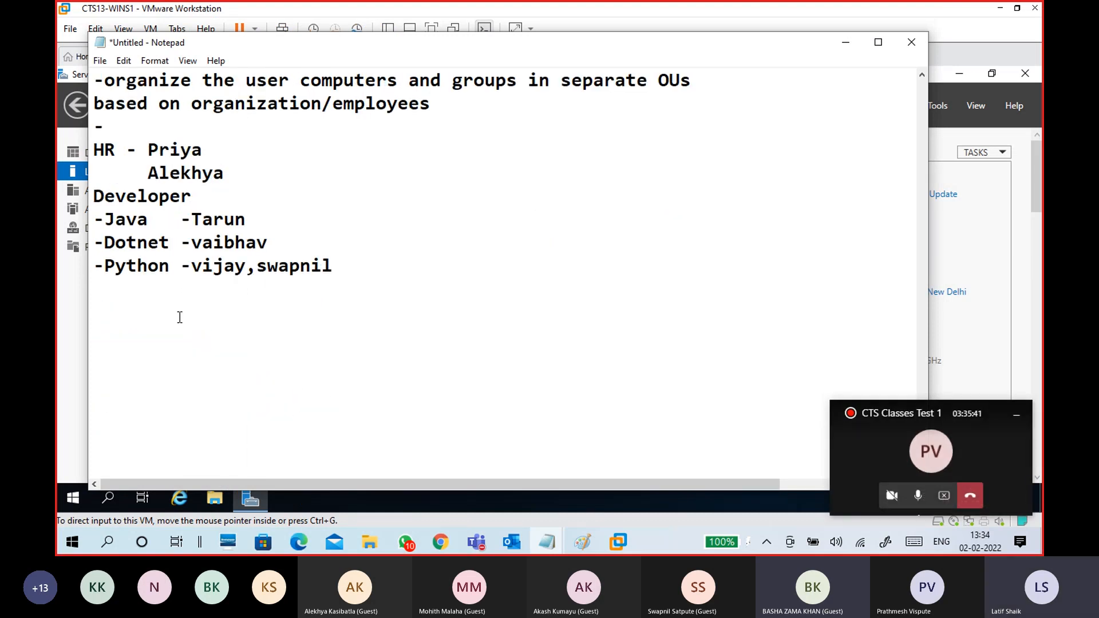
- Insert a blank line above Developer and highlight HR, Developer and Java entries while explaining
click(95, 196)
key(Return)
double_click(104, 150)
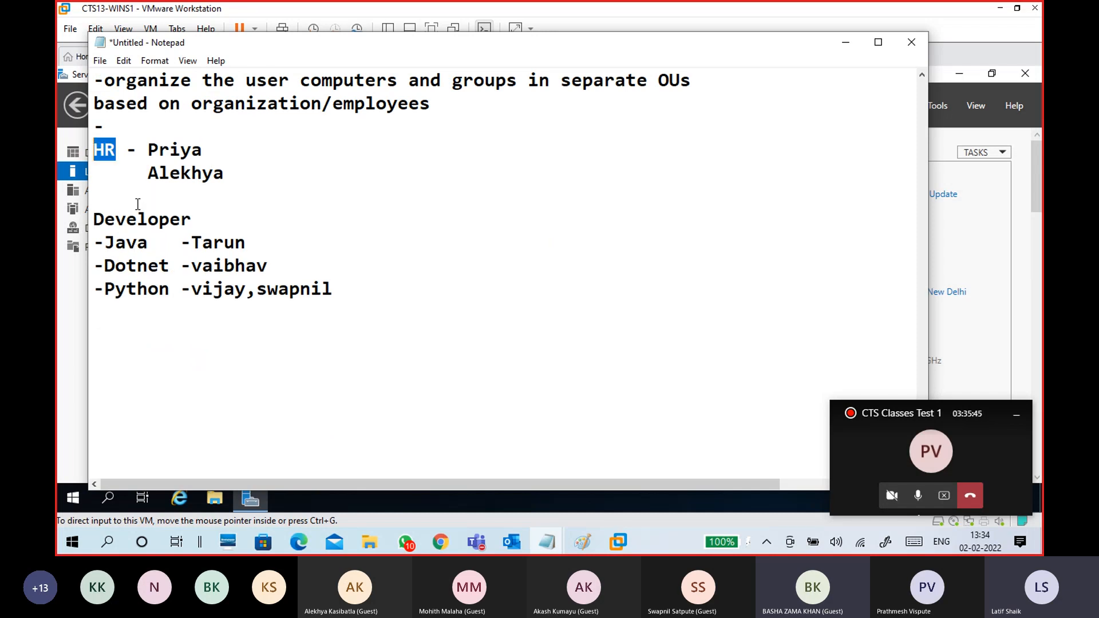
drag(259, 246, 191, 244)
drag(335, 289, 204, 290)
drag(147, 243, 105, 245)
drag(192, 220, 86, 224)
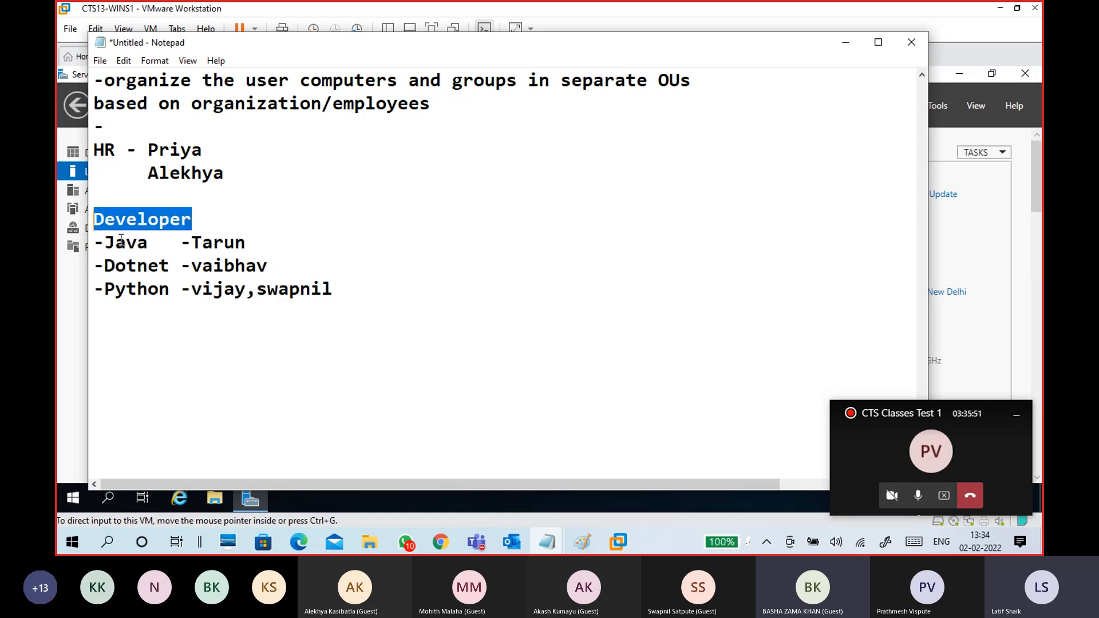
click(149, 241)
drag(148, 241, 94, 246)
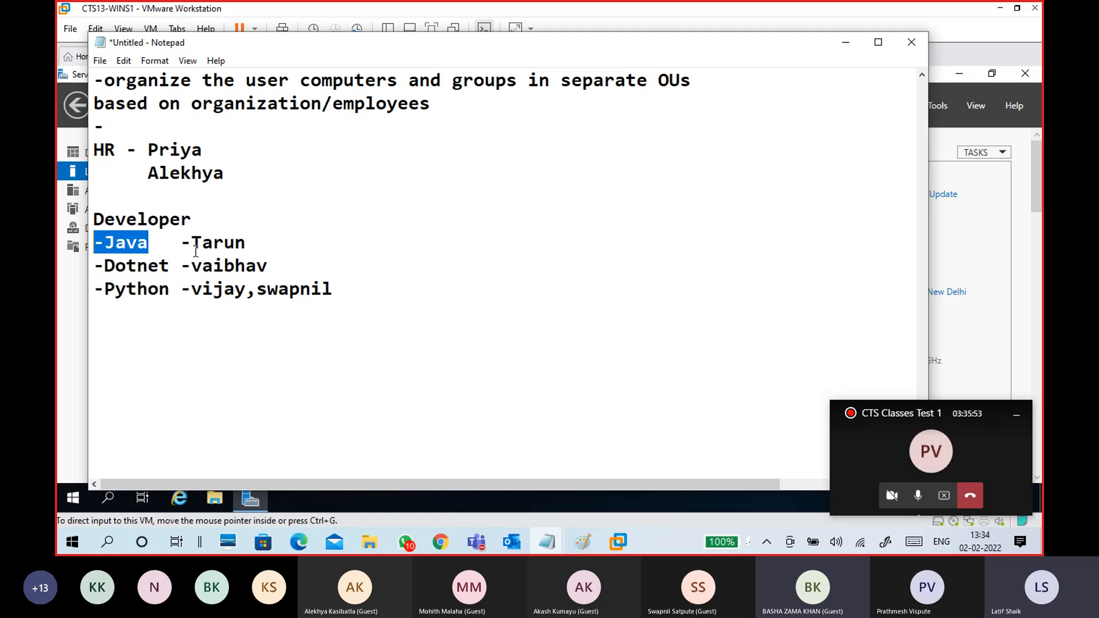
click(173, 314)
key(Return)
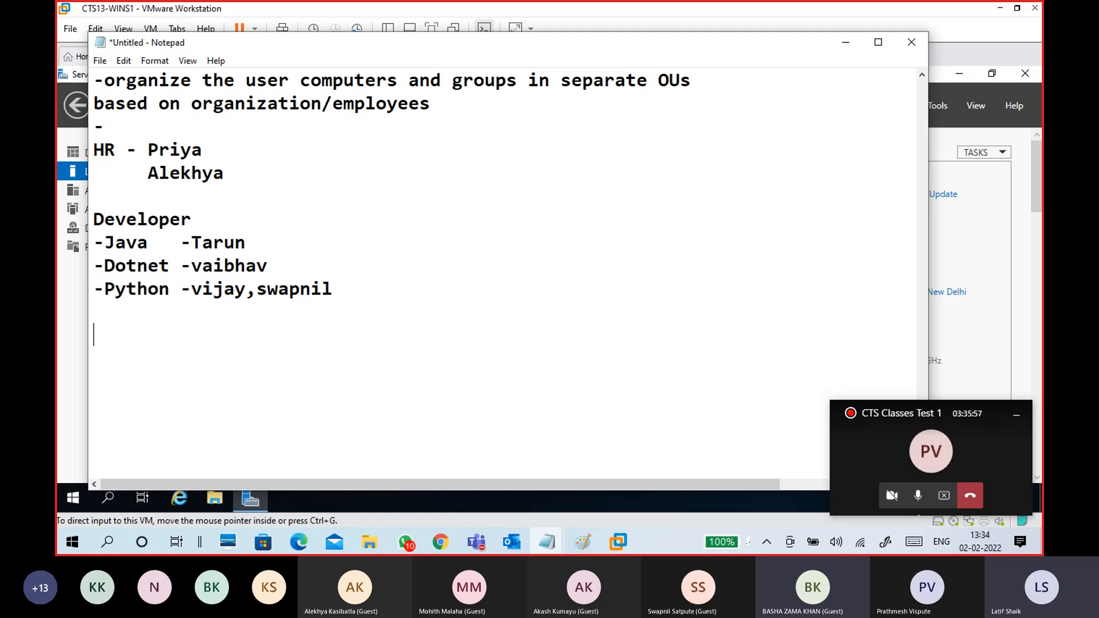
- Add the line 'ITSupport -ituser1,ituser2' below the Developer group
text(ITsupport -)
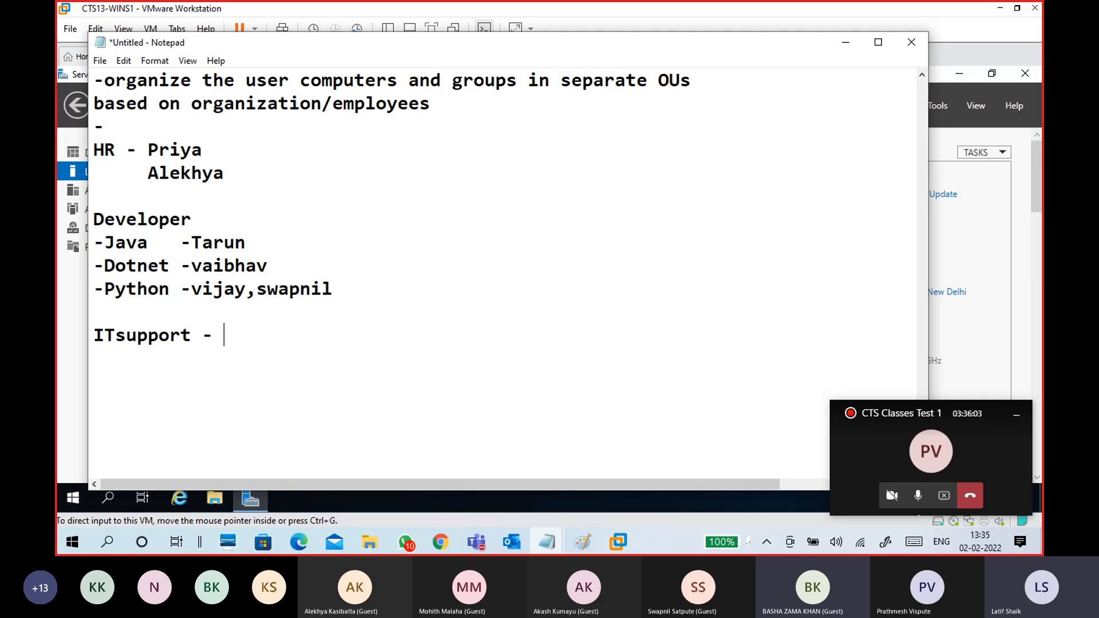
click(126, 337)
key(BackSpace)
text(S)
click(211, 338)
text(ituser1,it)
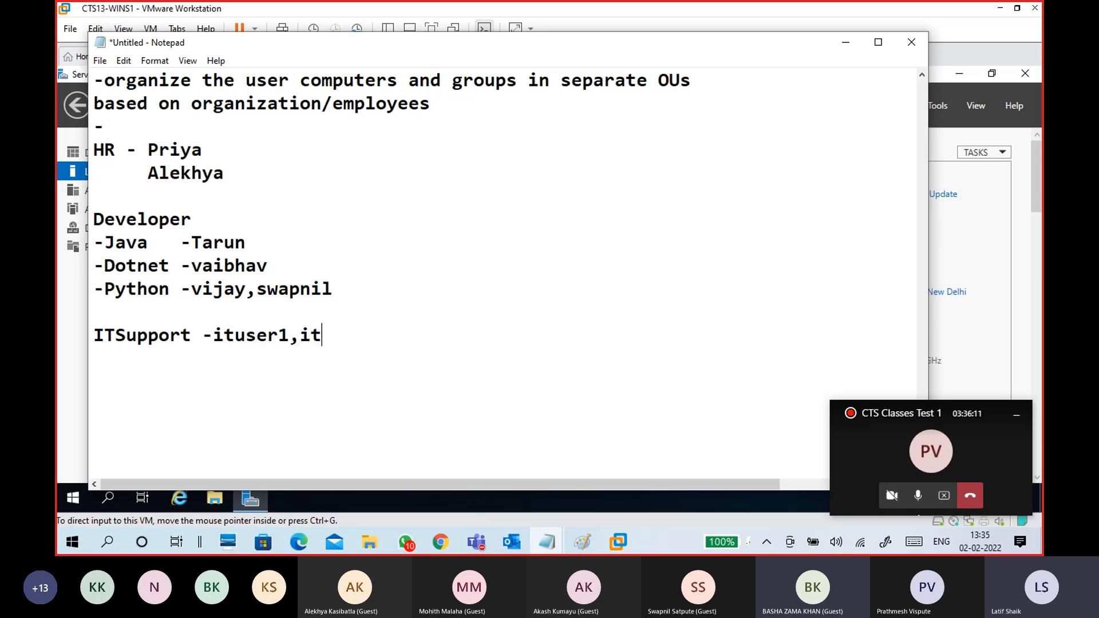
text(user2)
- Highlight ITSupport, HR, Developer and the IT users to explain the groups, then start a new line
drag(196, 337, 86, 332)
click(111, 371)
double_click(108, 151)
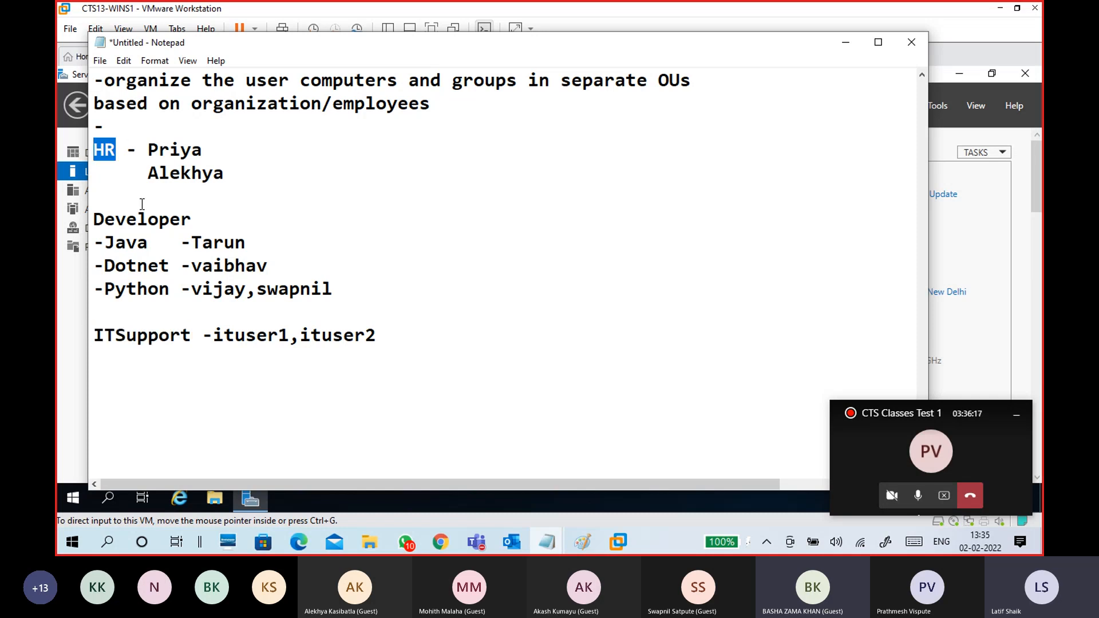
drag(189, 222, 93, 220)
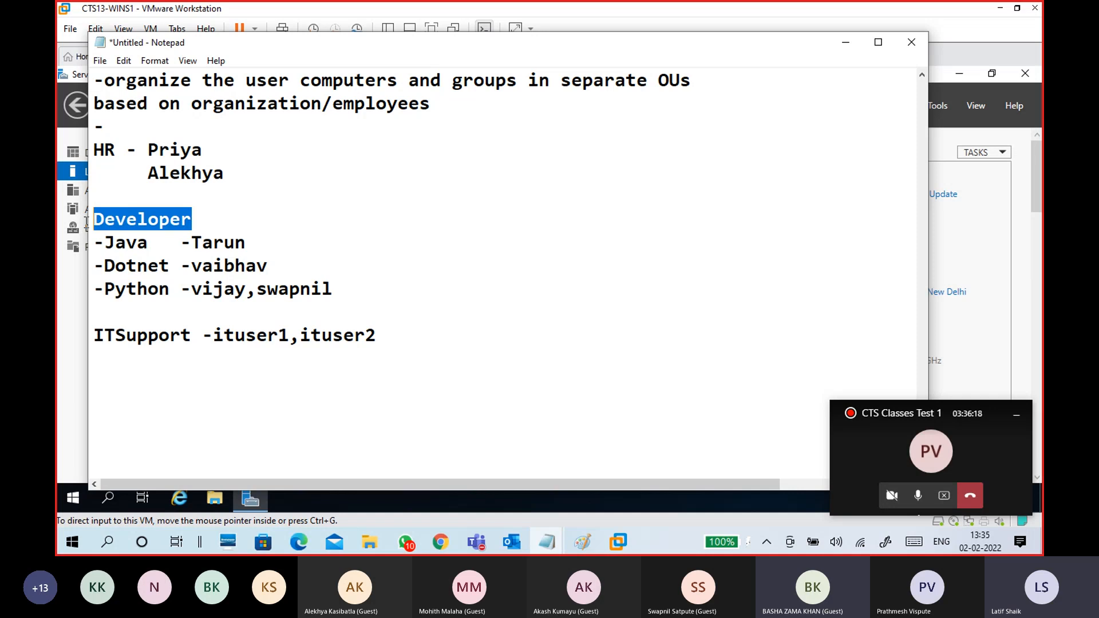
click(191, 155)
drag(376, 339, 214, 337)
click(256, 369)
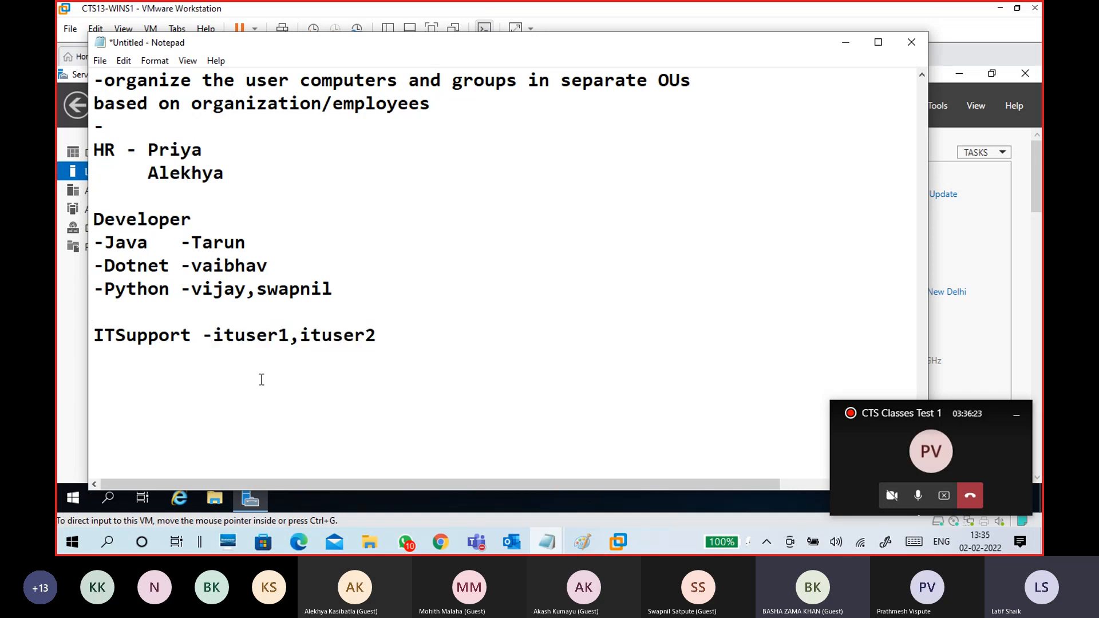
key(Return)
drag(147, 150, 378, 338)
- Clear the highlighted text and start a new '--' note line below the ITSupport entry
click(383, 364)
click(203, 377)
text(--Easy t)
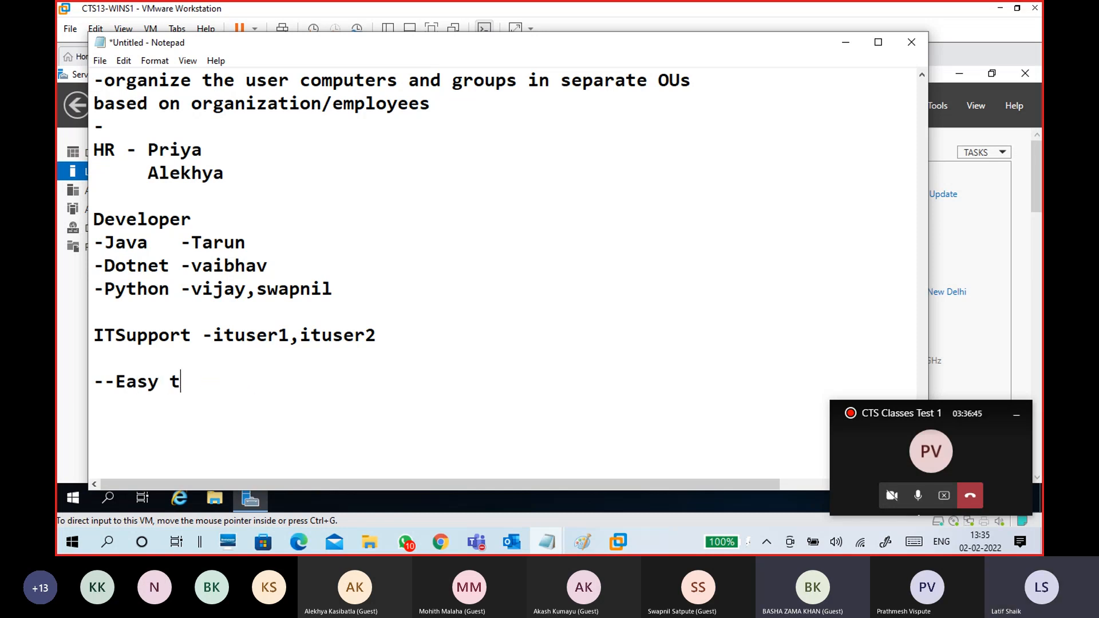
key(BackSpace)
key(BackSpace)
key(BackSpace)
key(BackSpace)
key(BackSpace)
key(BackSpace)
- Type the note lines '--Apply group policy' and '--Delegation control', fixing typos
text(Apply group pol)
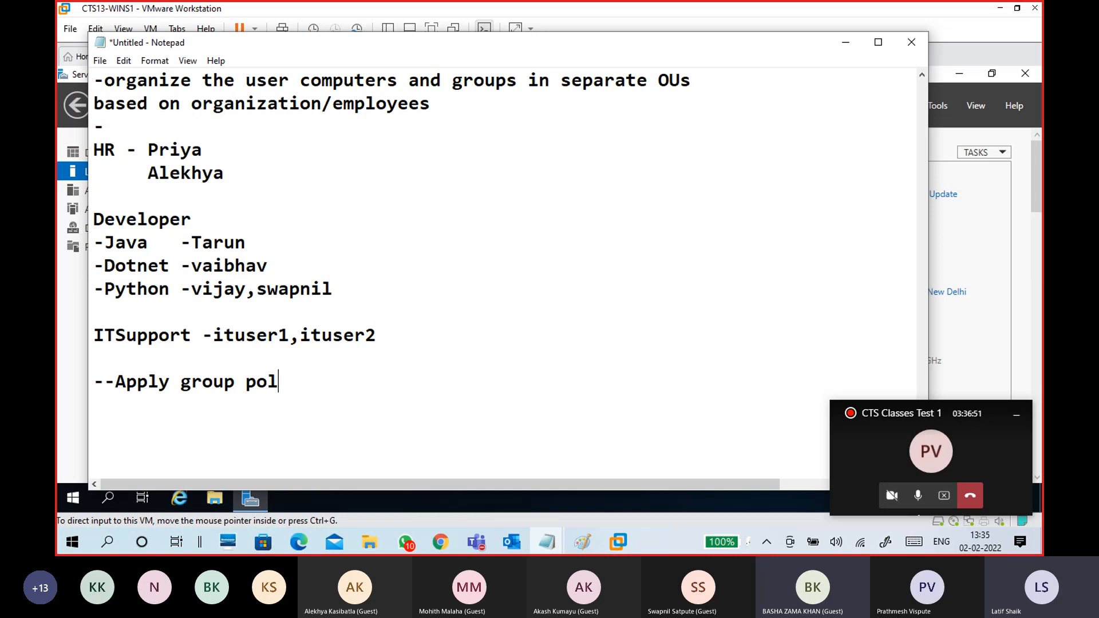
text(ci)
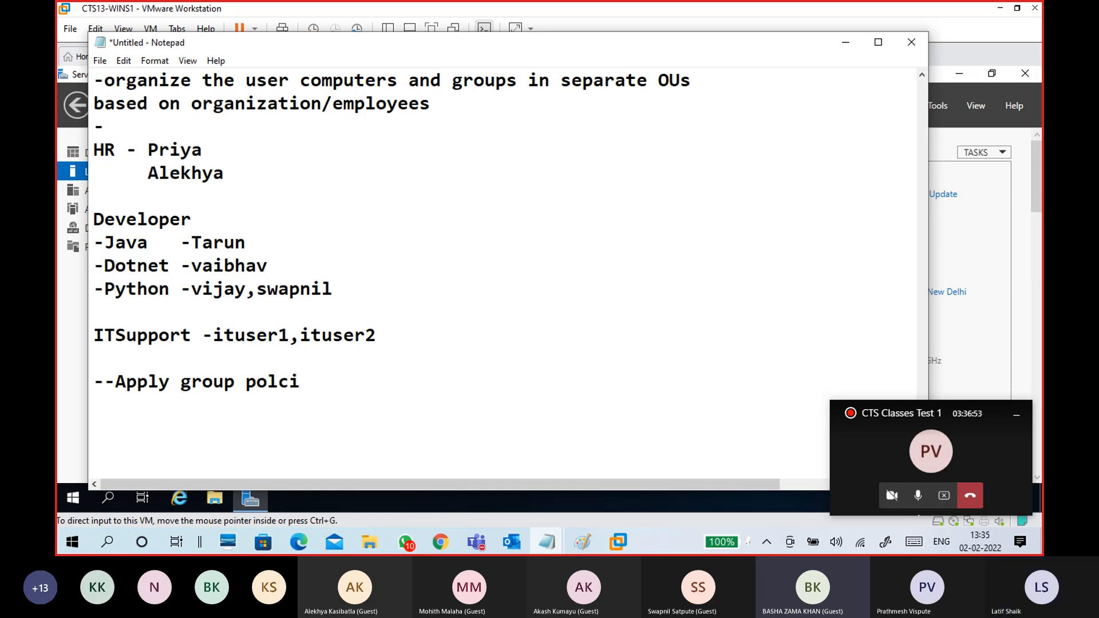
key(BackSpace)
key(BackSpace)
text(a)
key(BackSpace)
text(cy)
key(BackSpace)
key(BackSpace)
key(BackSpace)
key(BackSpace)
key(BackSpace)
text(ol)
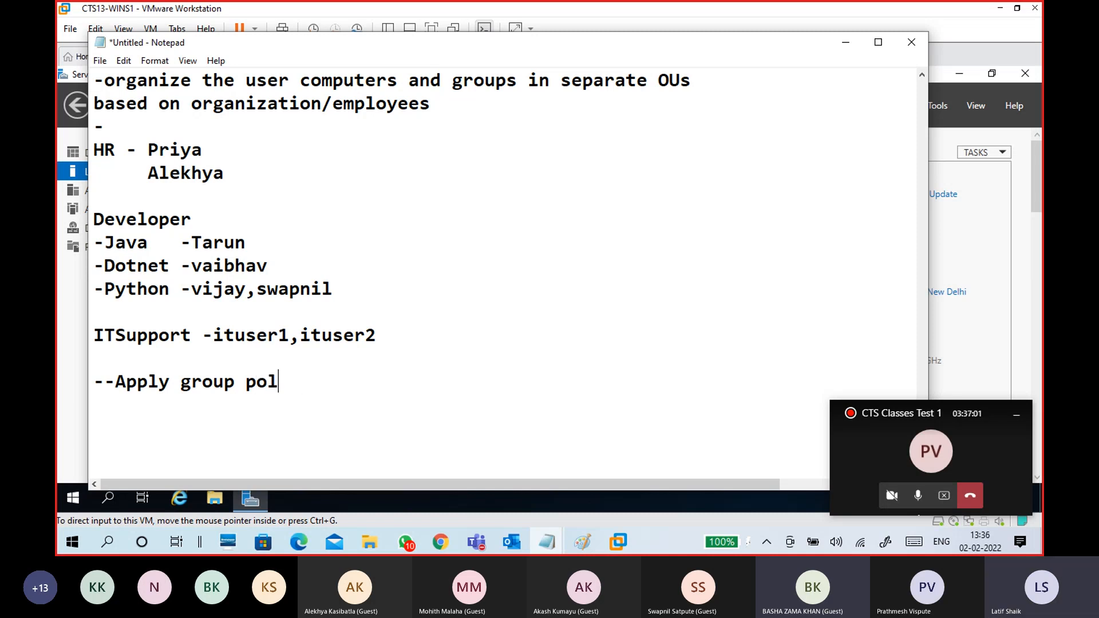
text(icy )
text(--Del)
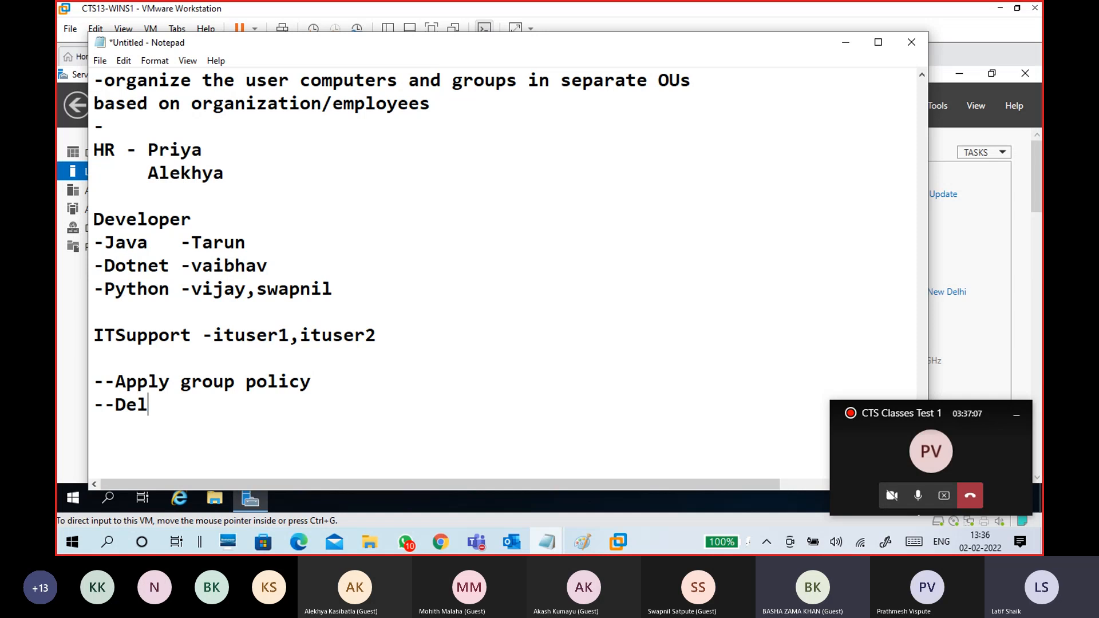
text(egation control)
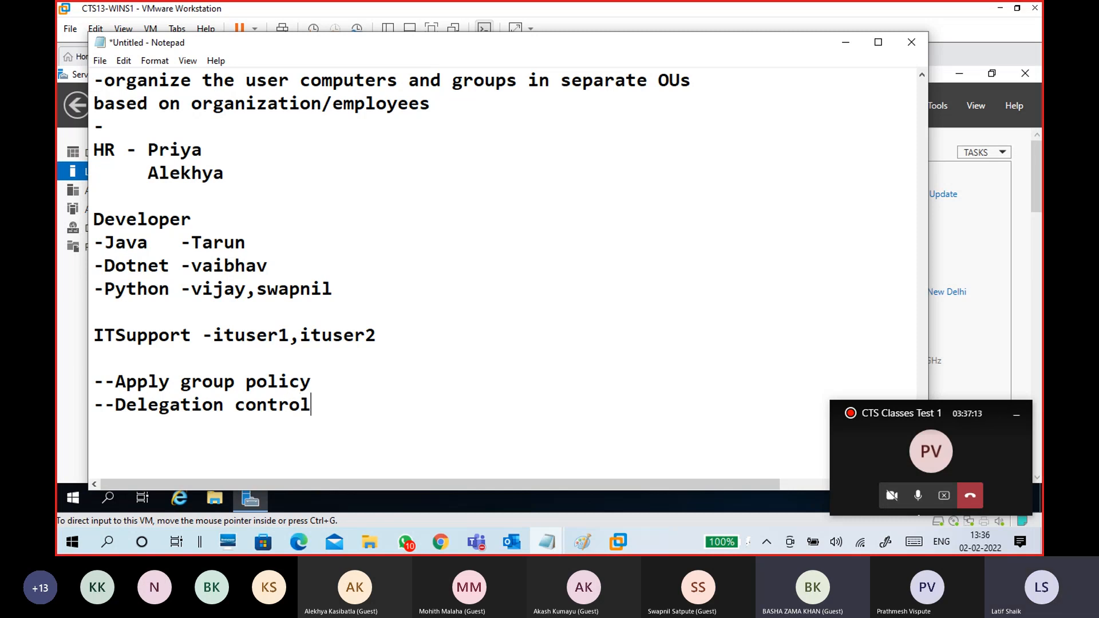
scroll(275, 367, down, 1)
drag(316, 336, 80, 312)
click(169, 335)
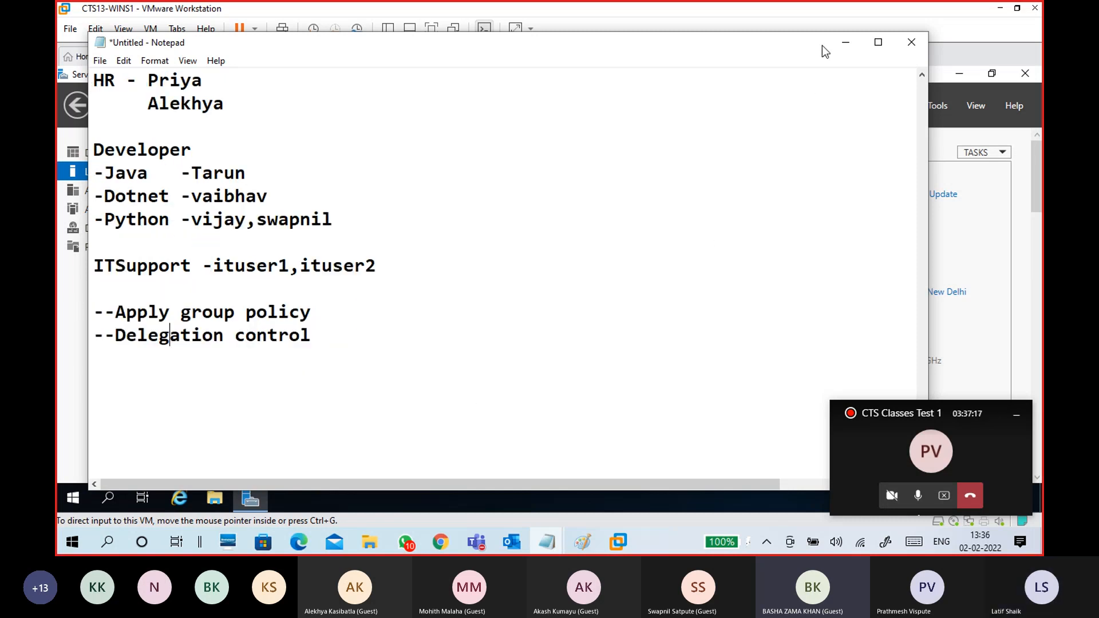
click(845, 43)
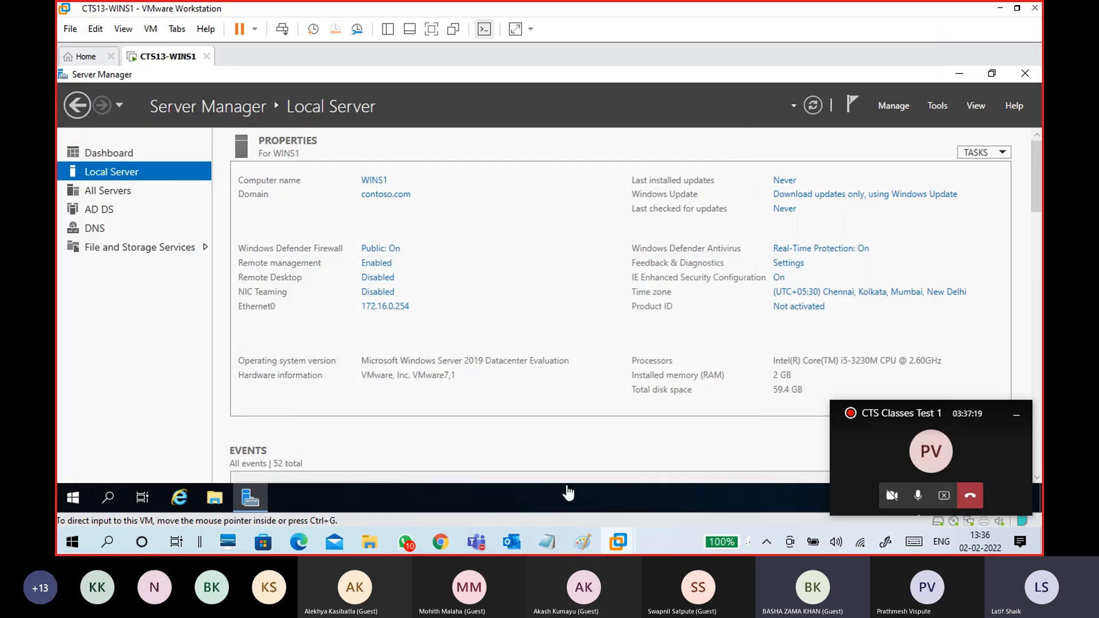
mouse_move(543, 548)
click(592, 493)
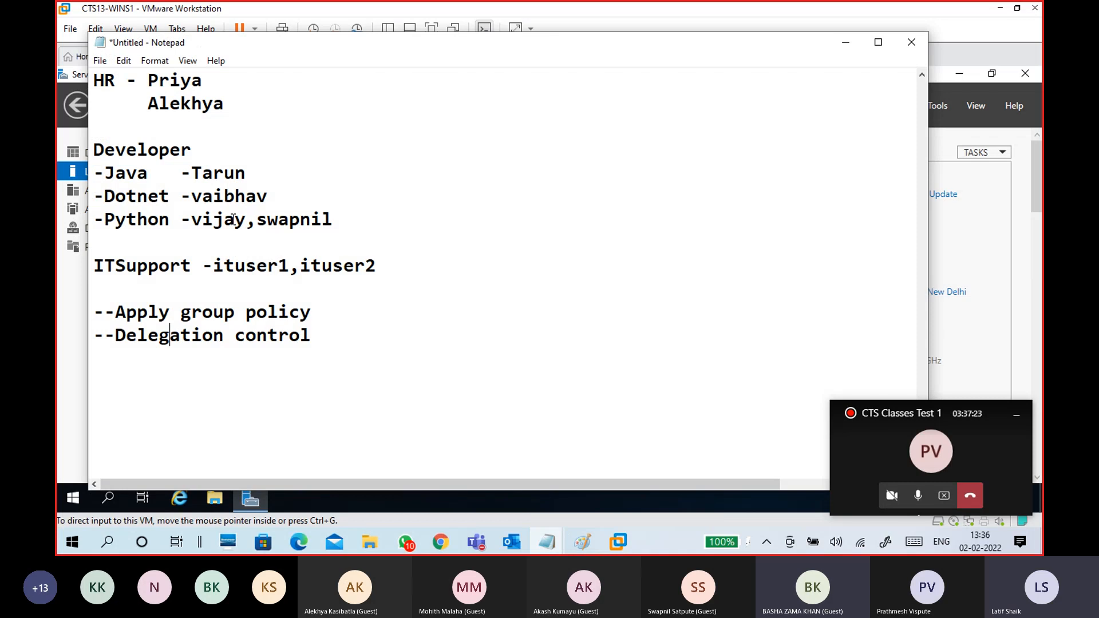
drag(192, 195, 274, 193)
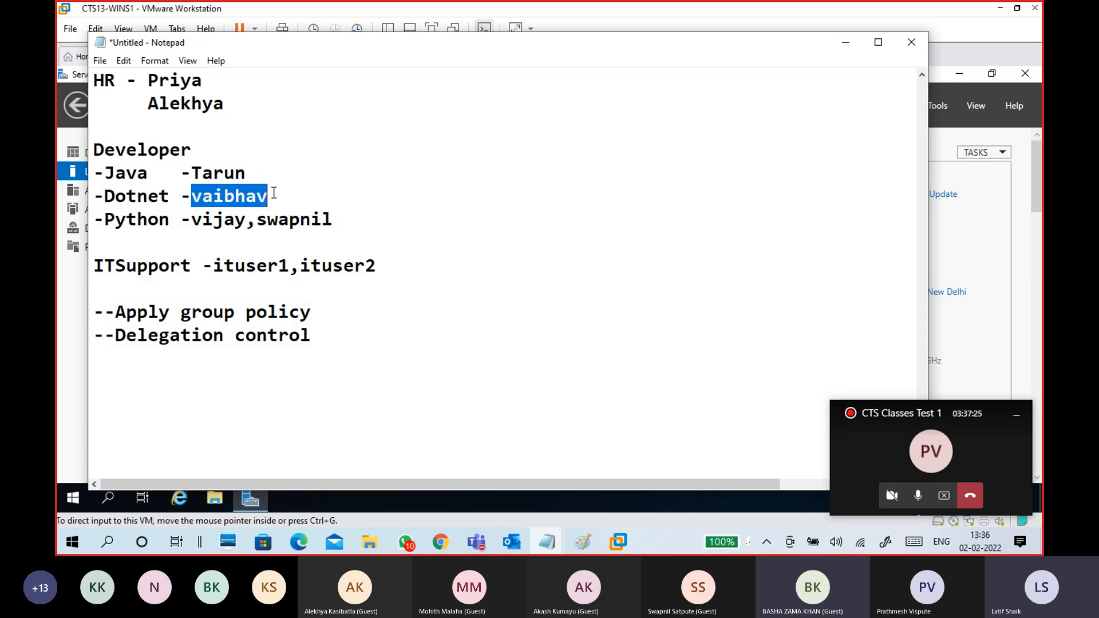
click(95, 150)
drag(95, 150, 192, 150)
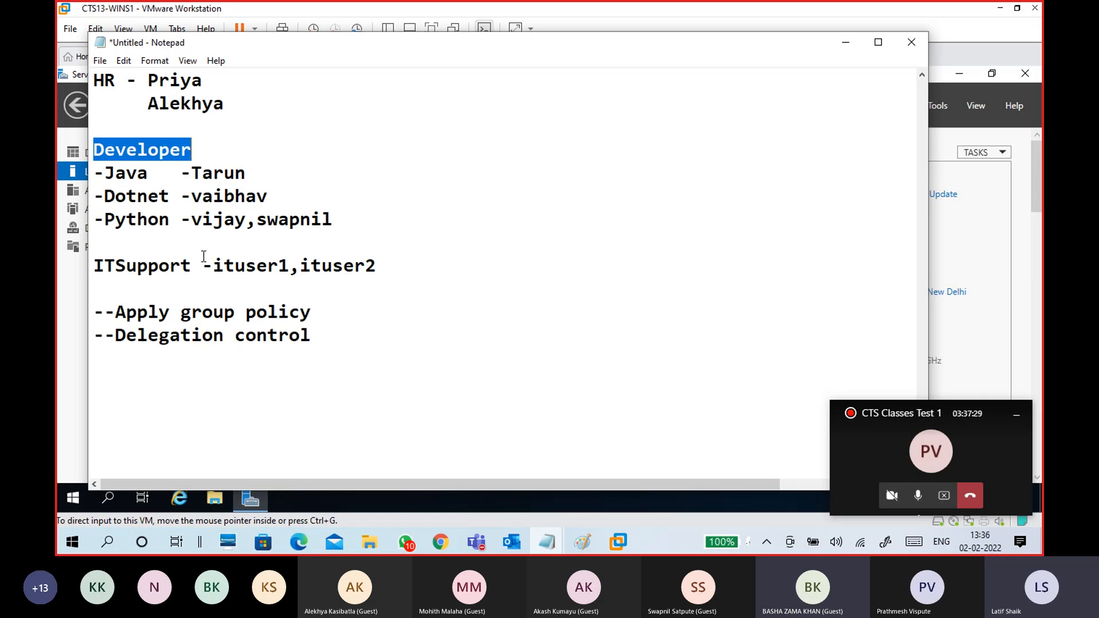
click(184, 243)
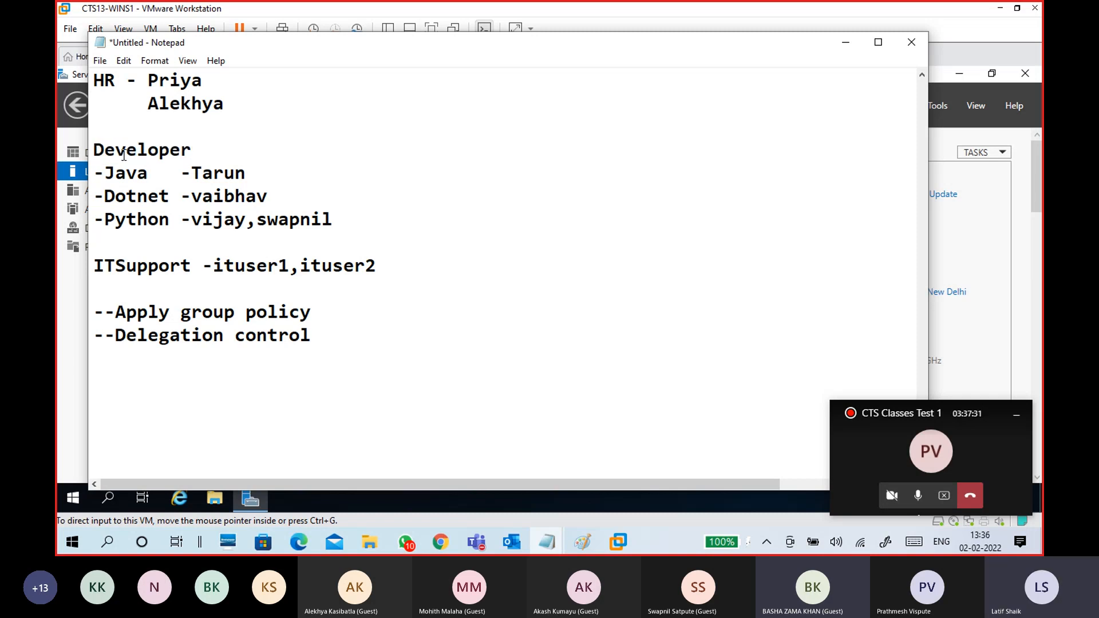
drag(96, 149, 280, 196)
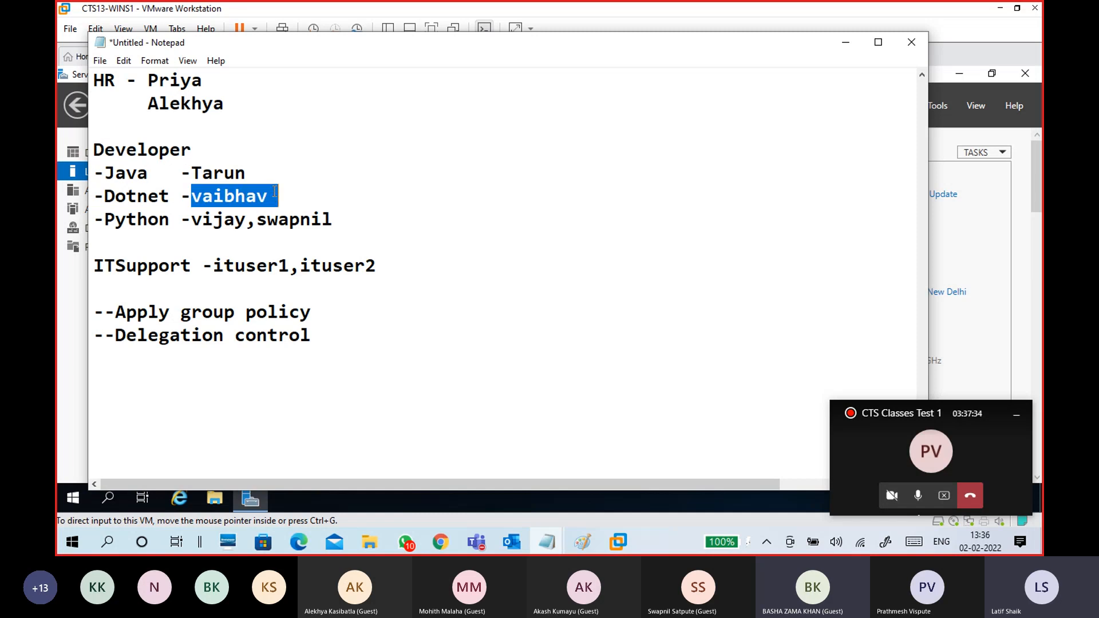
click(311, 193)
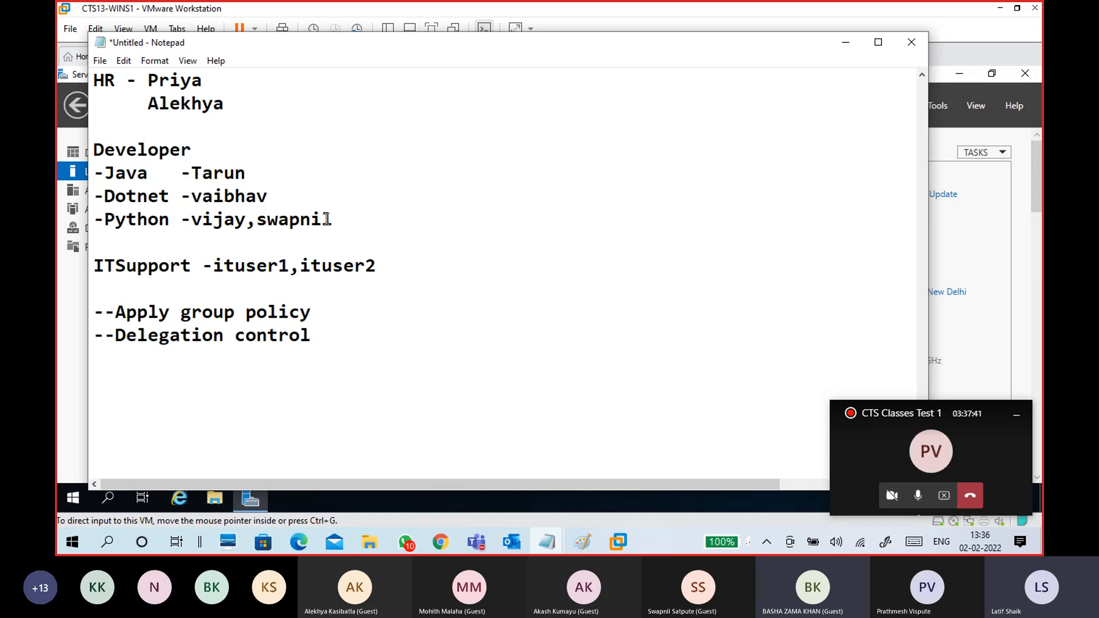
drag(333, 220, 256, 217)
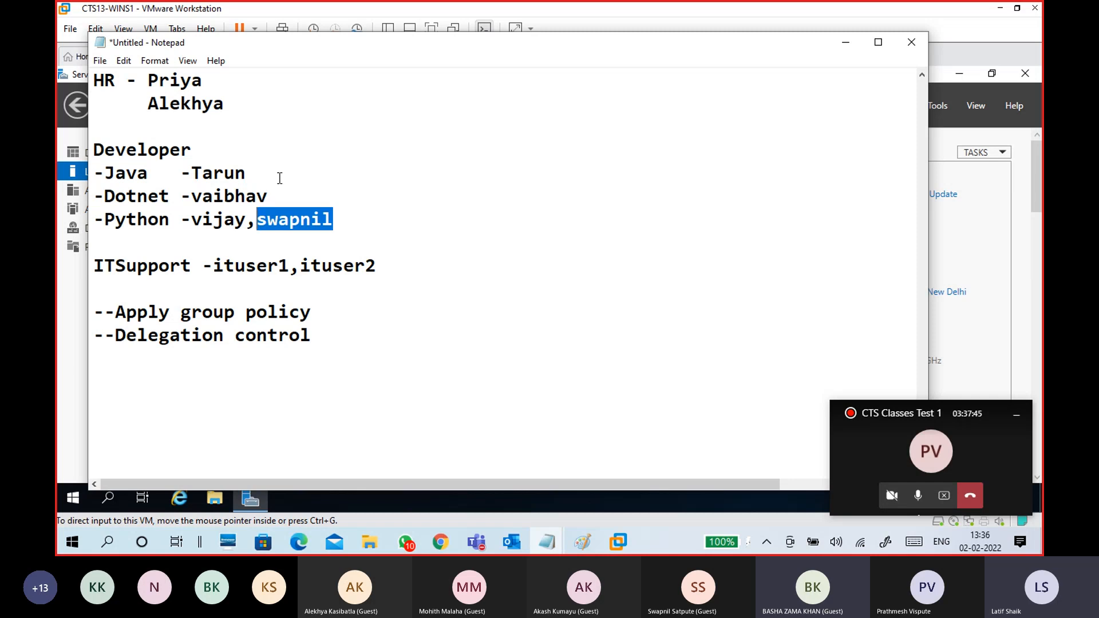
drag(105, 172, 325, 234)
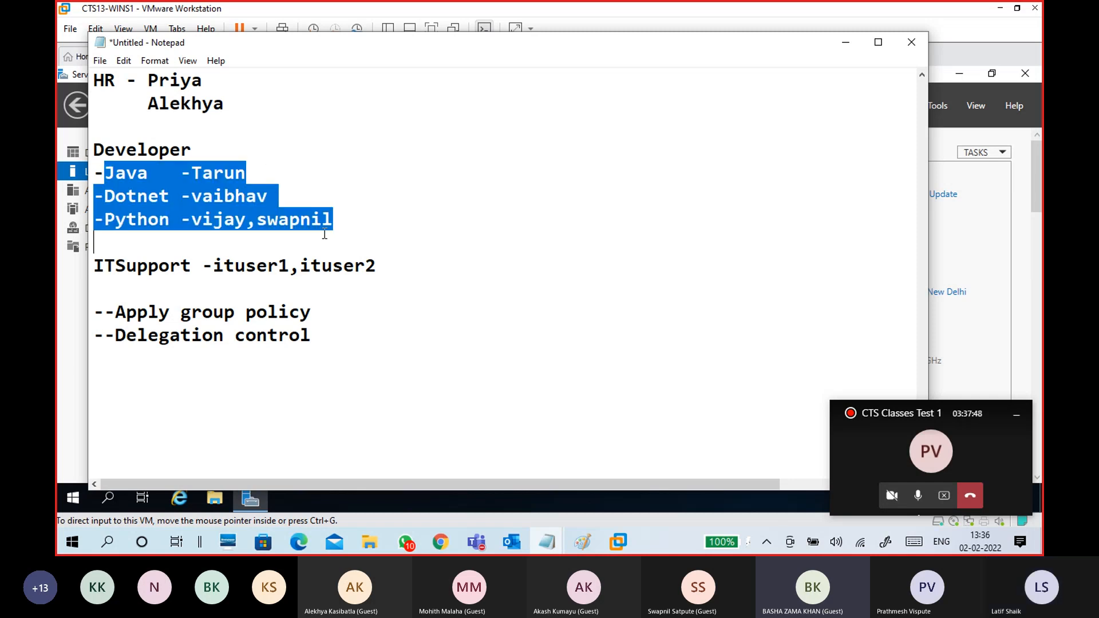
click(391, 235)
scroll(409, 245, up, 1)
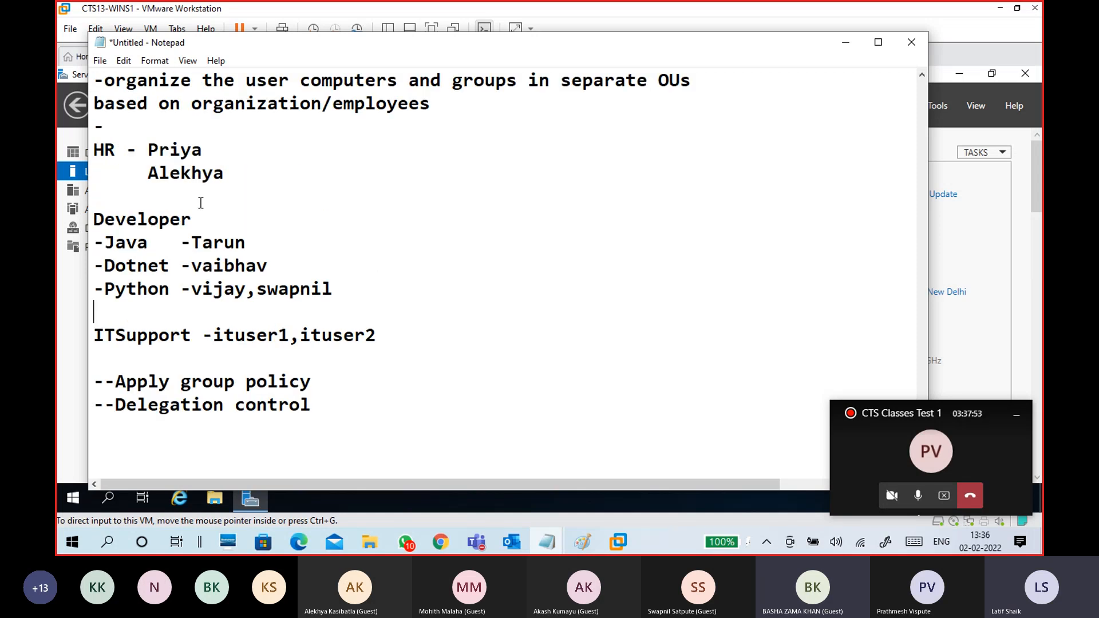
scroll(430, 308, down, 1)
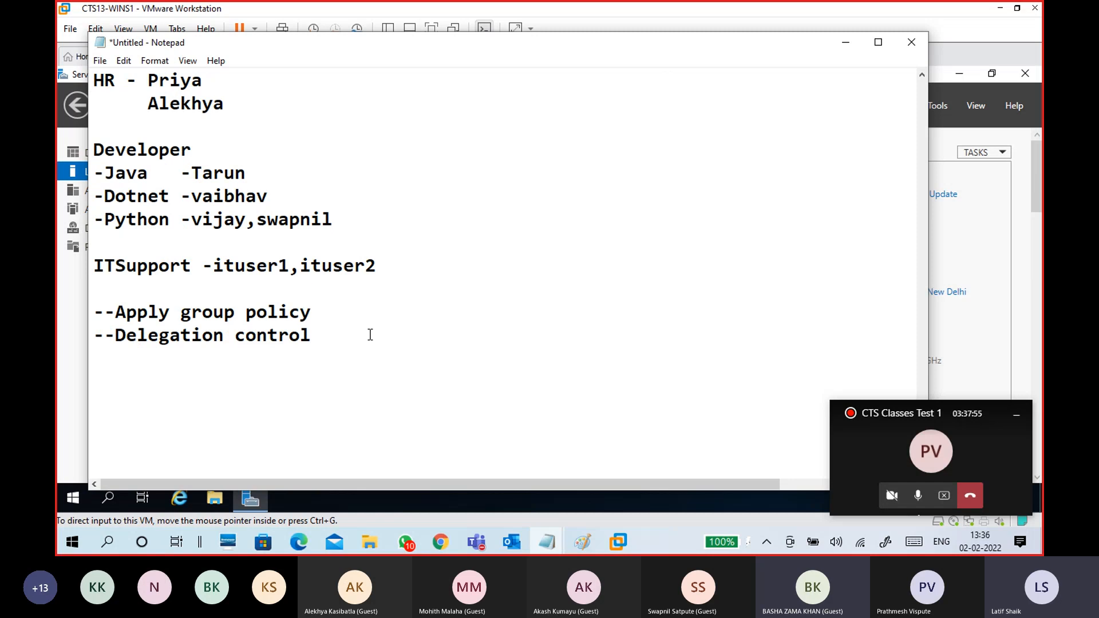
drag(319, 339, 95, 343)
click(238, 359)
drag(315, 335, 112, 338)
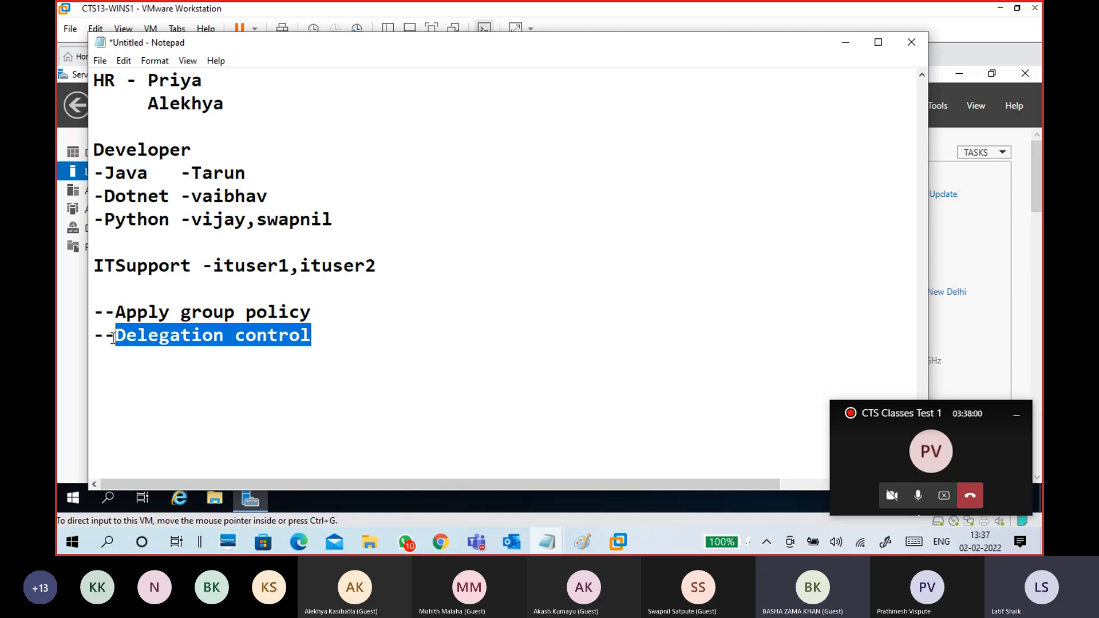
click(333, 338)
drag(332, 338, 106, 338)
click(221, 373)
drag(320, 312, 115, 313)
click(198, 372)
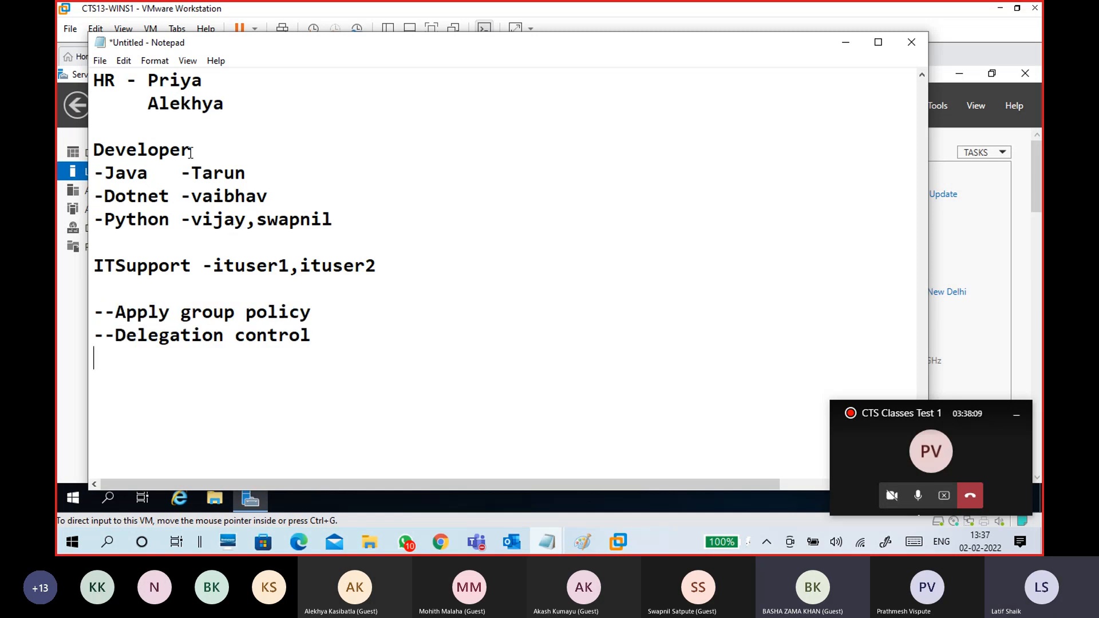
drag(194, 150, 98, 147)
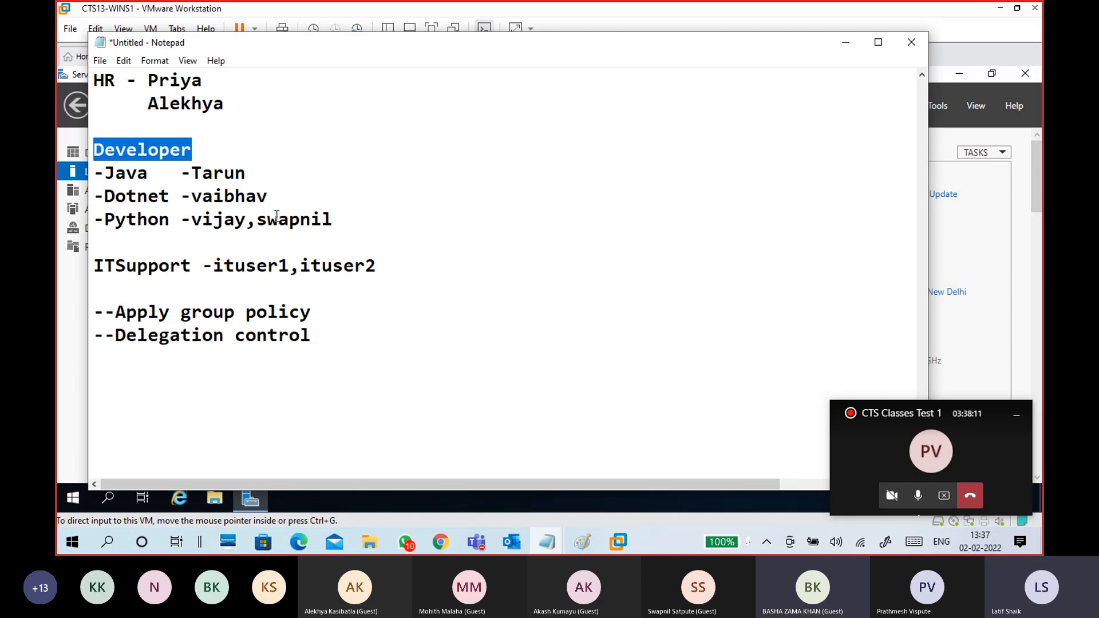
click(308, 199)
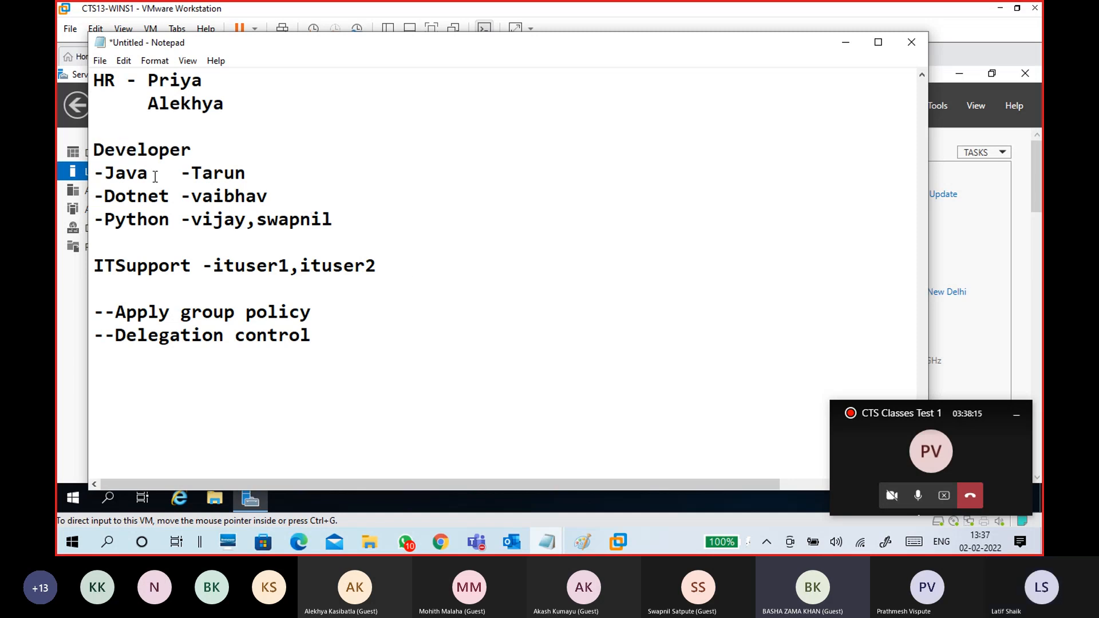
drag(104, 173, 355, 217)
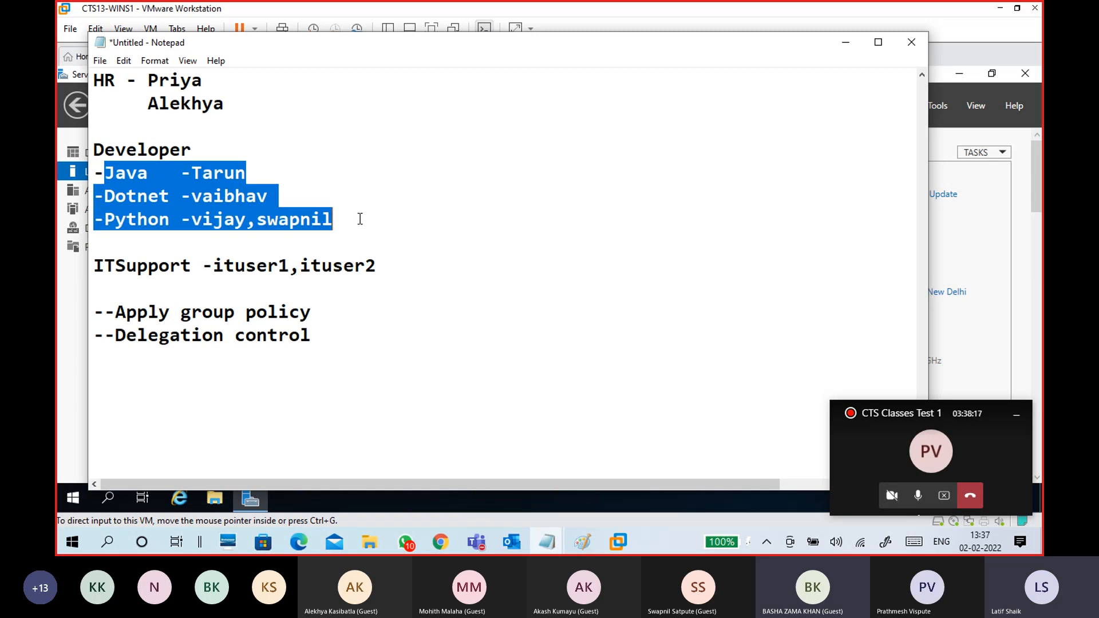
click(368, 377)
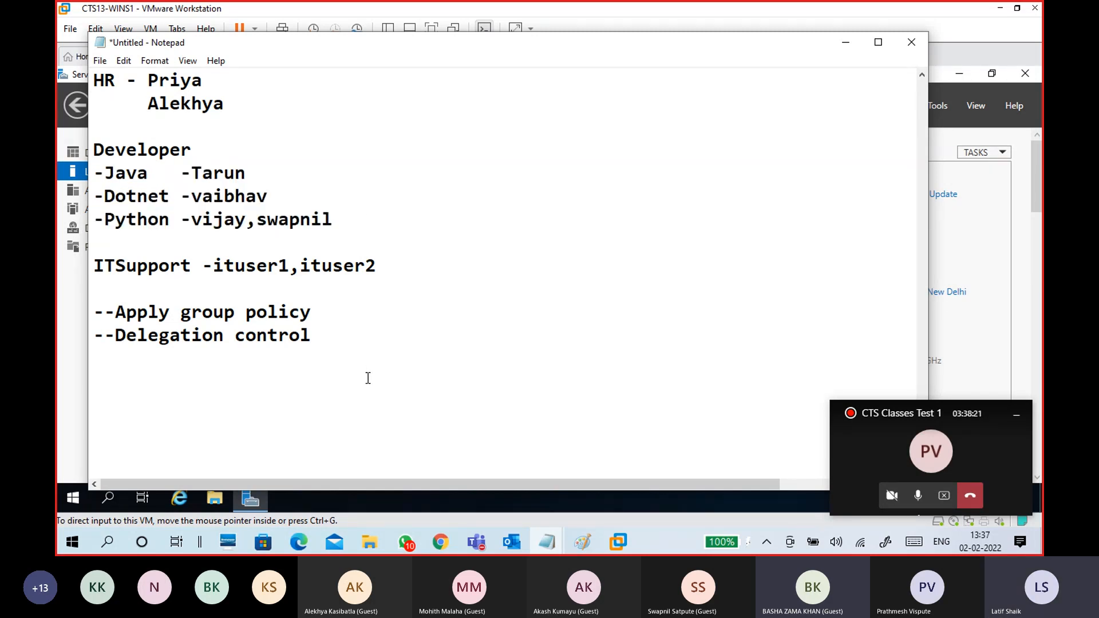
- Type and erase a partial 'Apply a group' line, then minimize Notepad to reveal Server Manager
text(Apply a p)
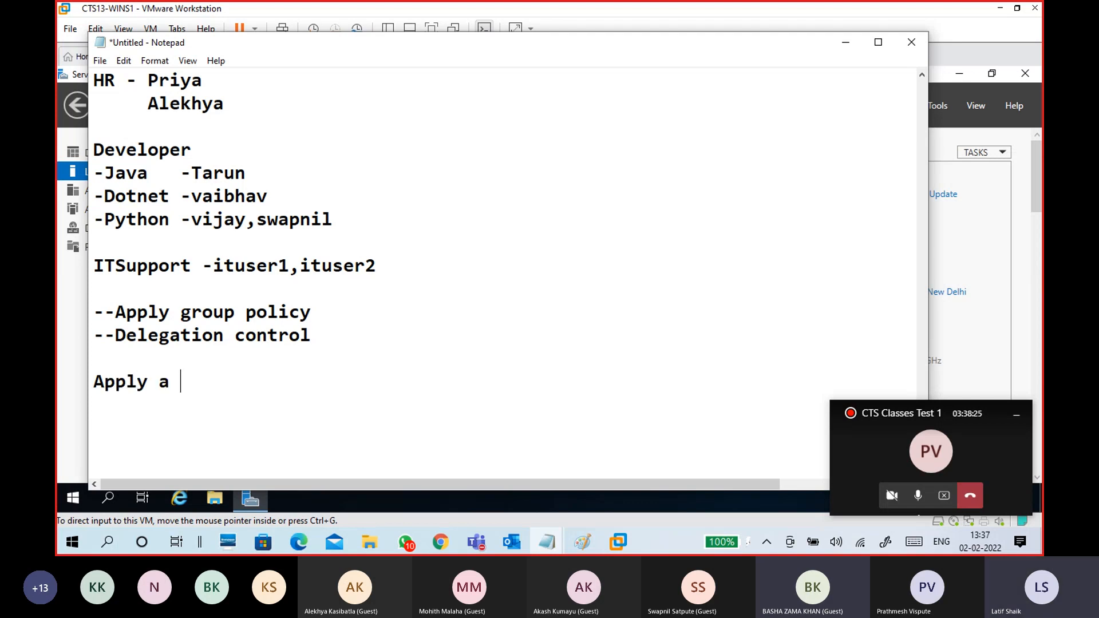
key(BackSpace)
text(gtoup)
key(BackSpace)
key(BackSpace)
key(BackSpace)
key(BackSpace)
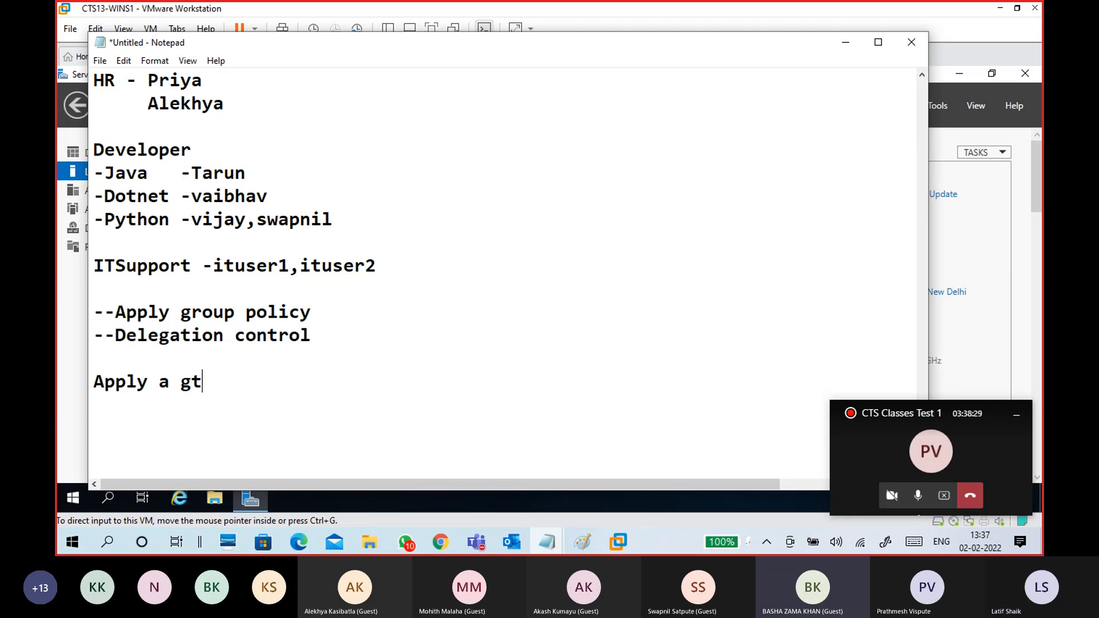
text(r)
key(BackSpace)
key(BackSpace)
key(BackSpace)
key(BackSpace)
key(BackSpace)
key(BackSpace)
key(BackSpace)
key(BackSpace)
key(BackSpace)
key(BackSpace)
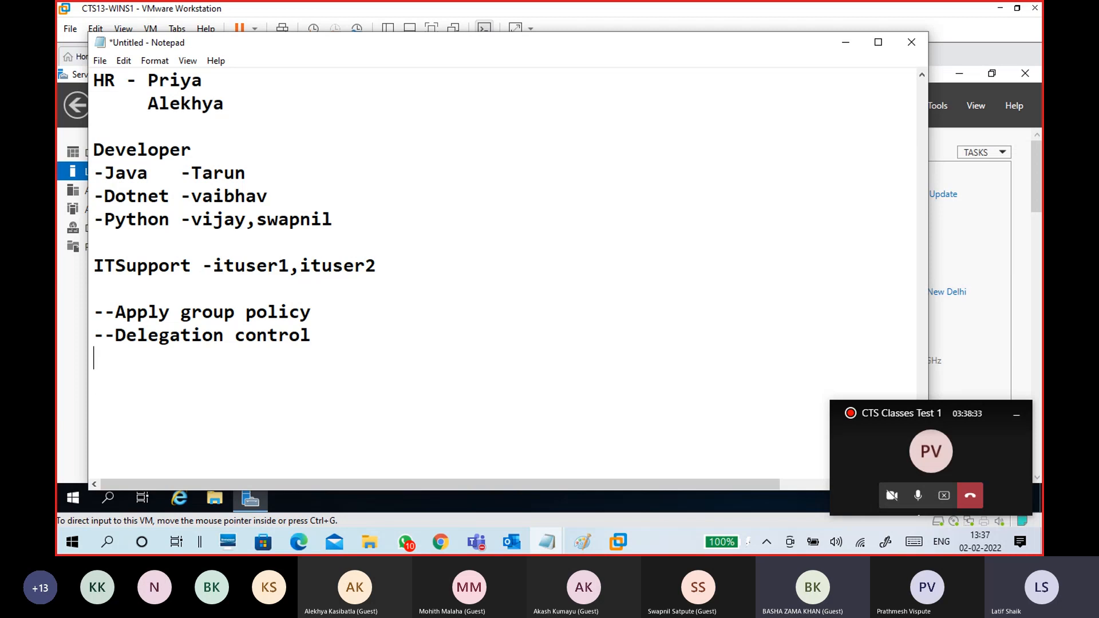
click(845, 42)
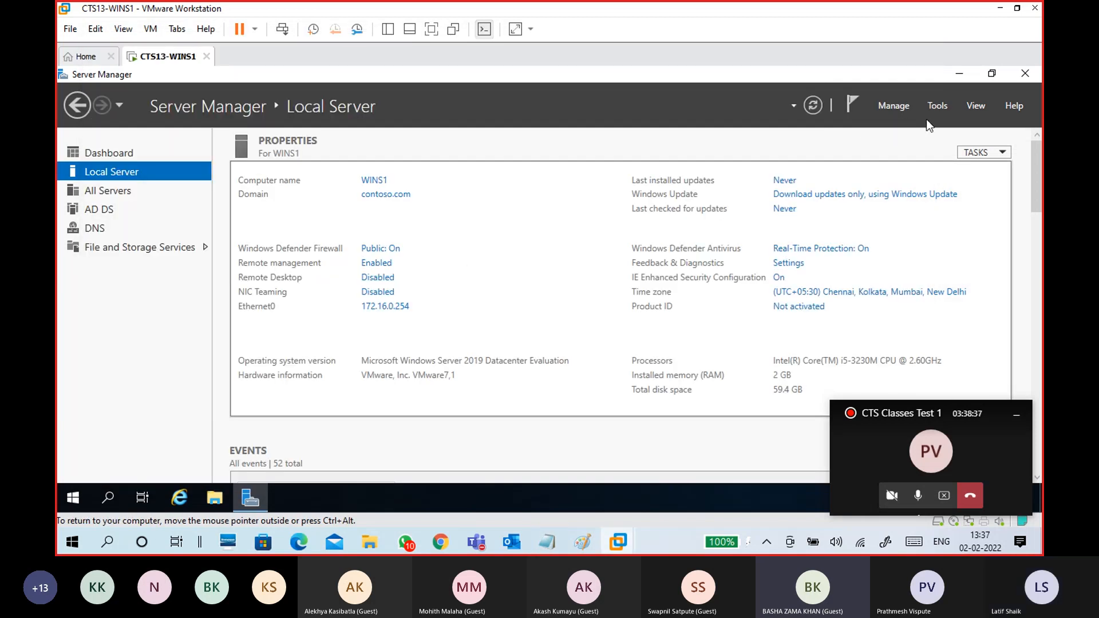
- Launch Active Directory Users and Computers from Tools, maximize it, expand contoso.com, then minimize it
click(938, 109)
click(889, 187)
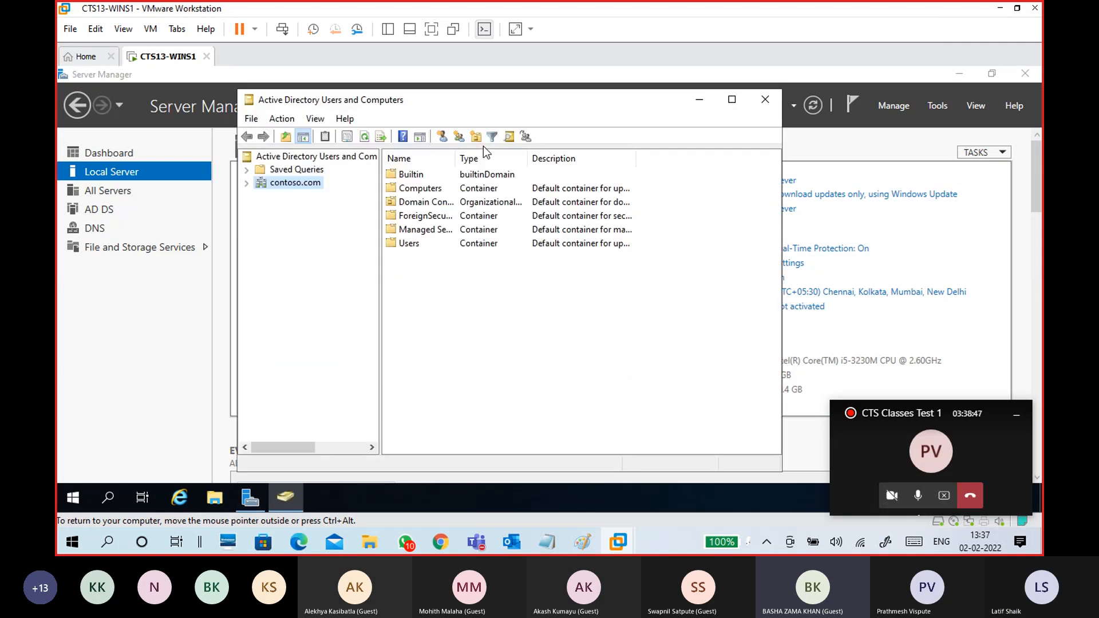
click(732, 99)
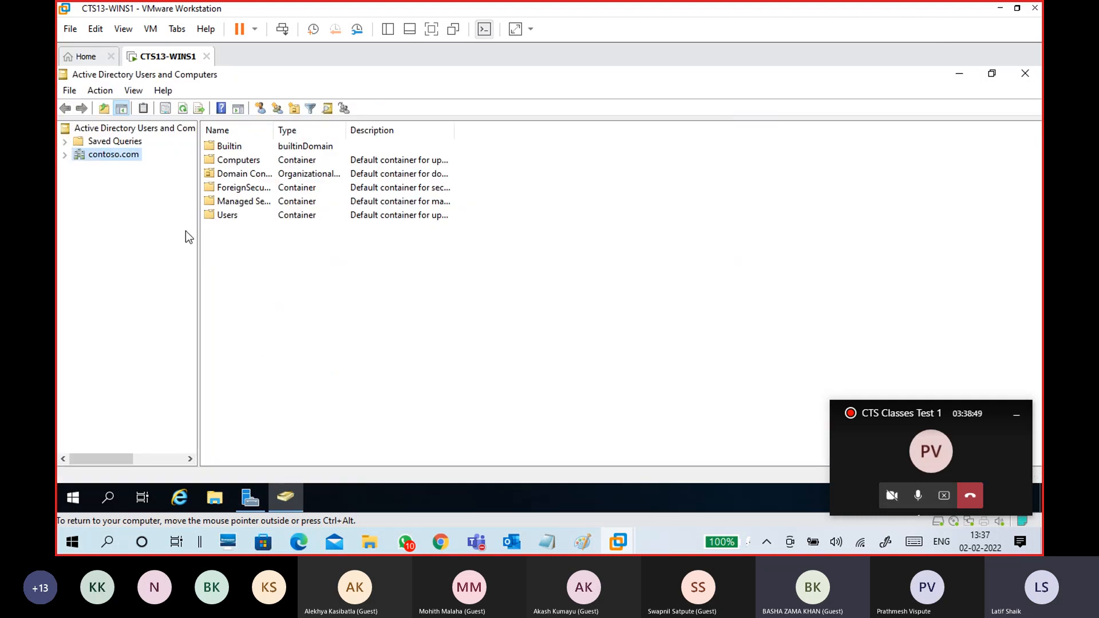
click(66, 156)
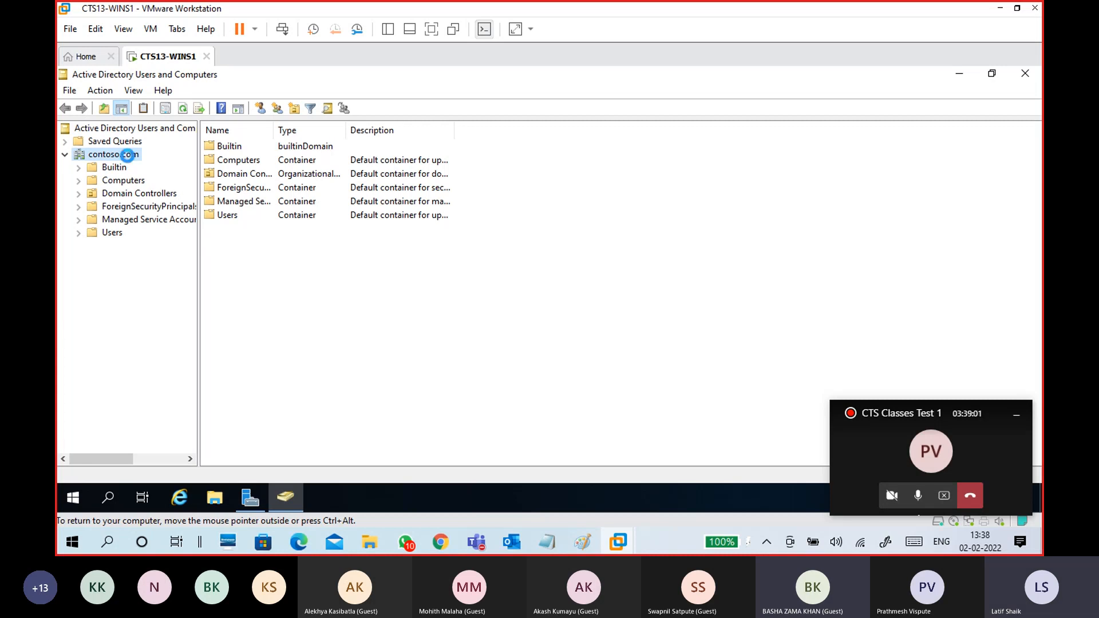
right_click(129, 156)
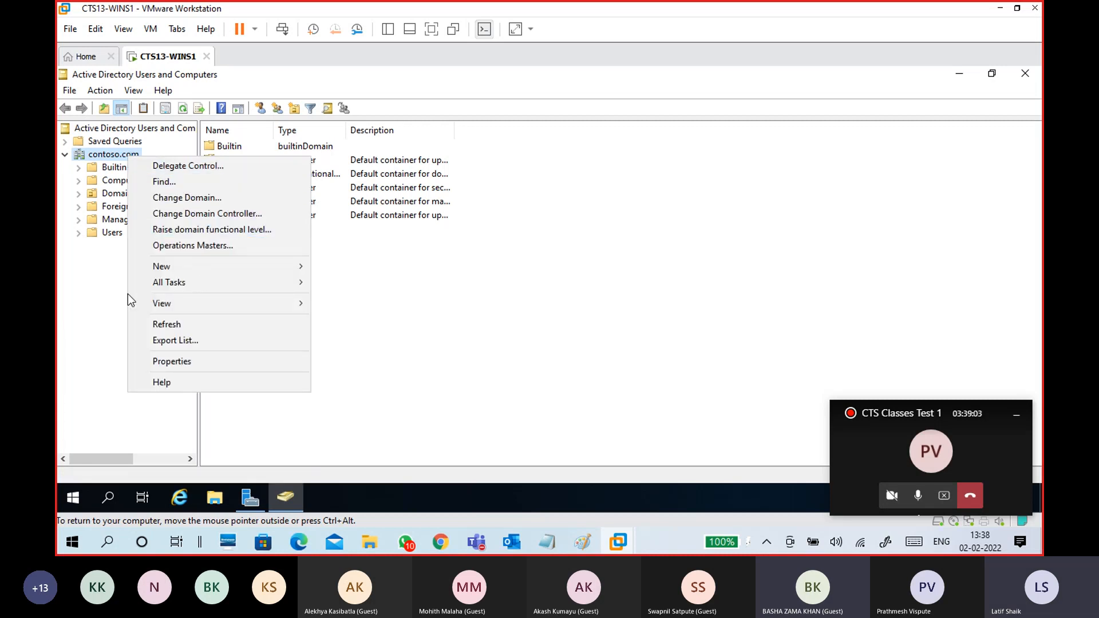
click(107, 280)
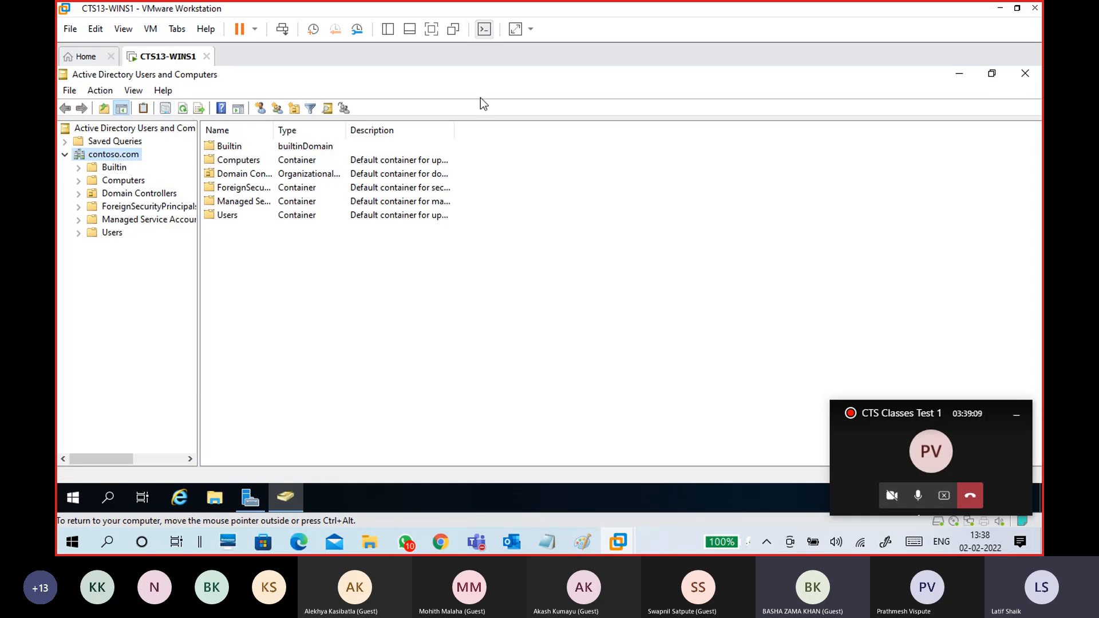
click(960, 73)
click(937, 106)
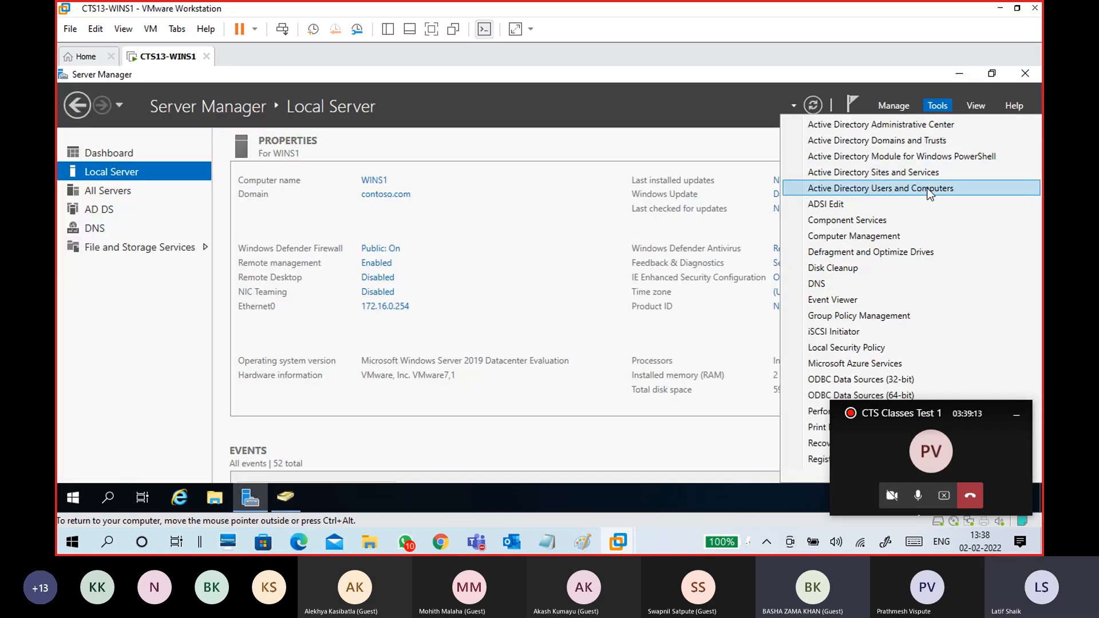
- Create an HR organizational unit under contoso.com with accidental-deletion protection left on
click(294, 503)
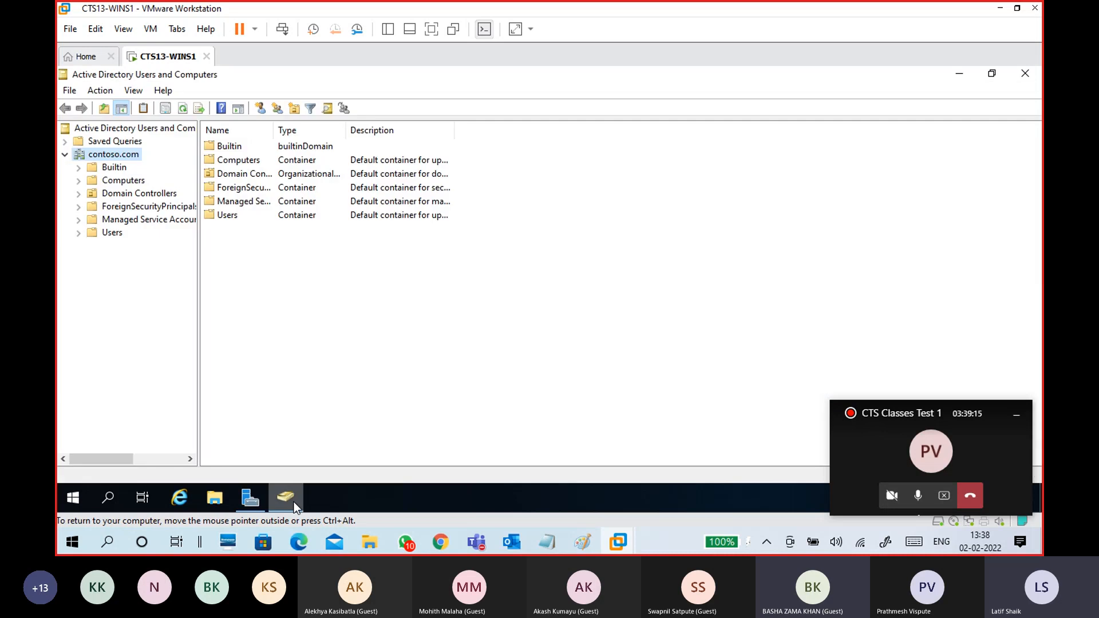
right_click(110, 153)
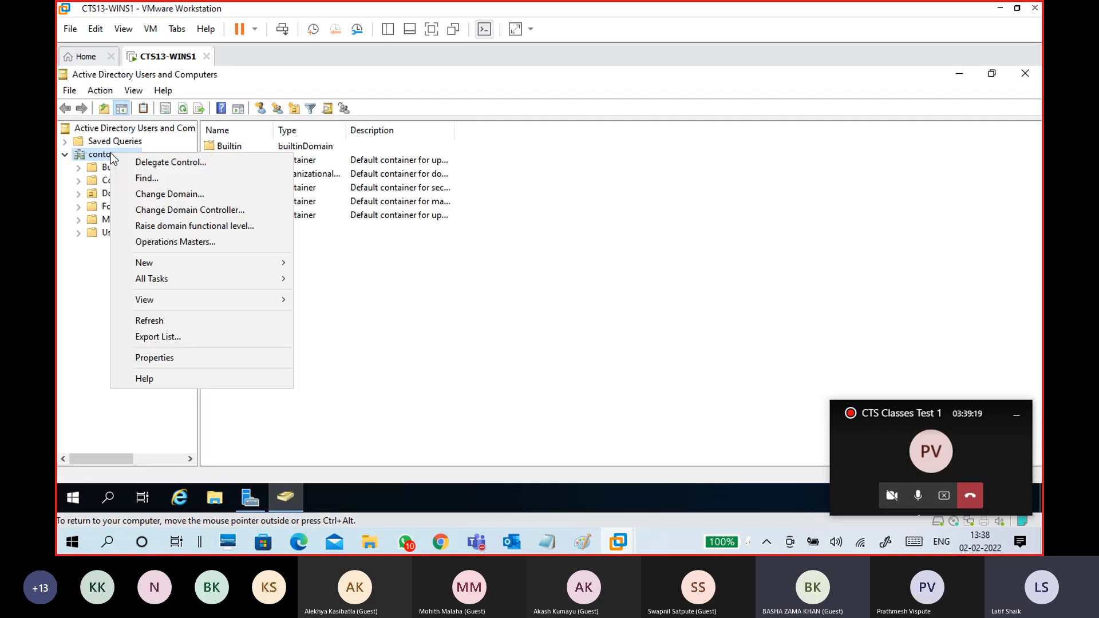
mouse_move(182, 271)
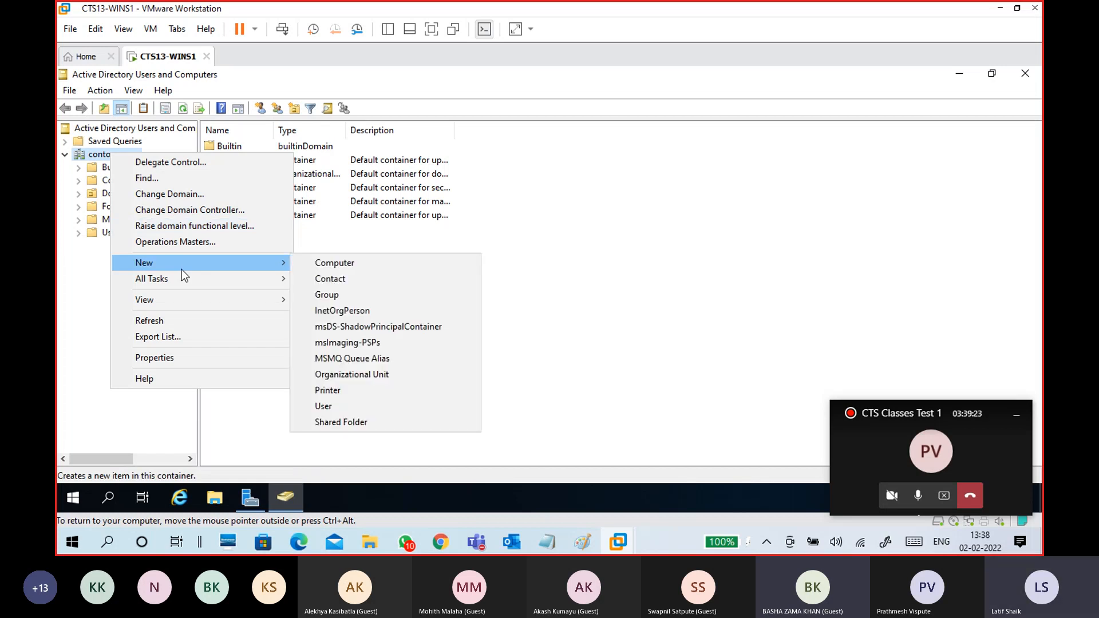
click(364, 378)
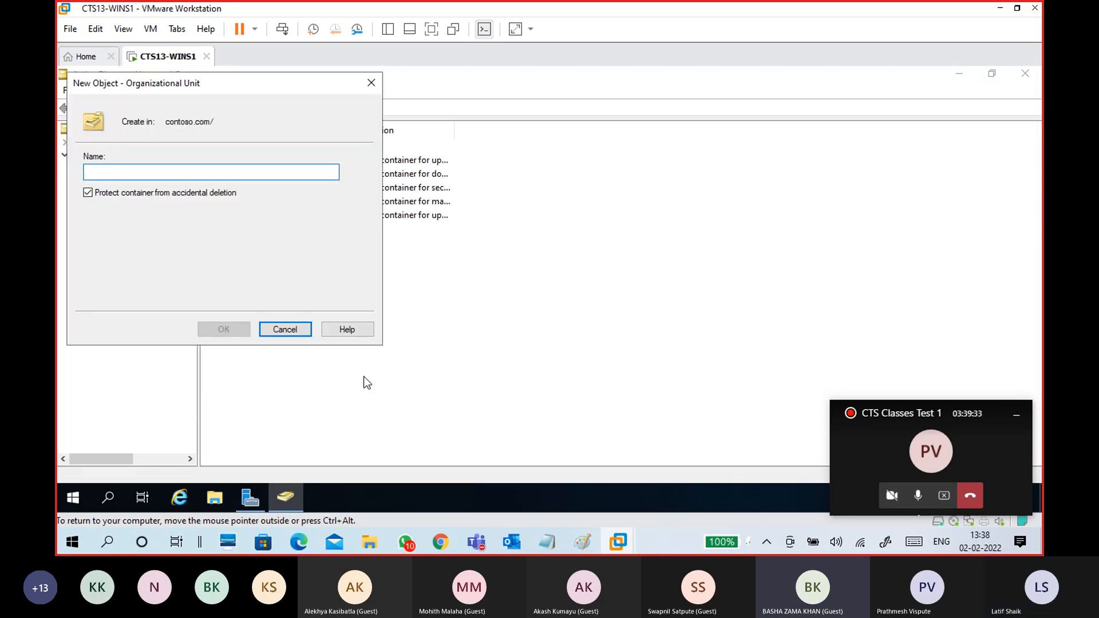
drag(209, 87, 476, 116)
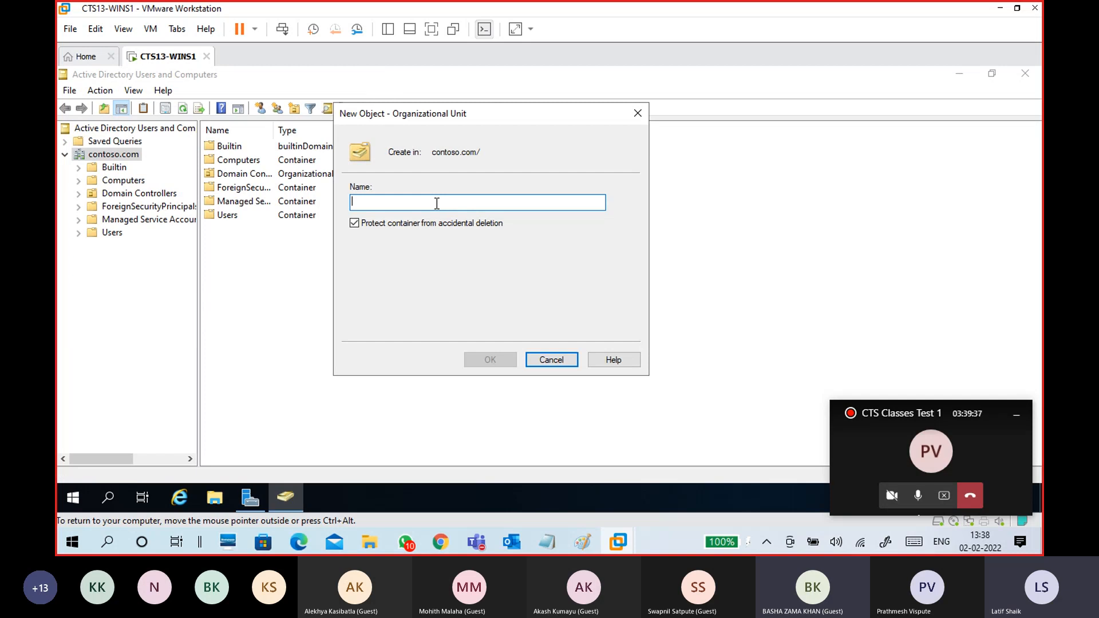
text(HR)
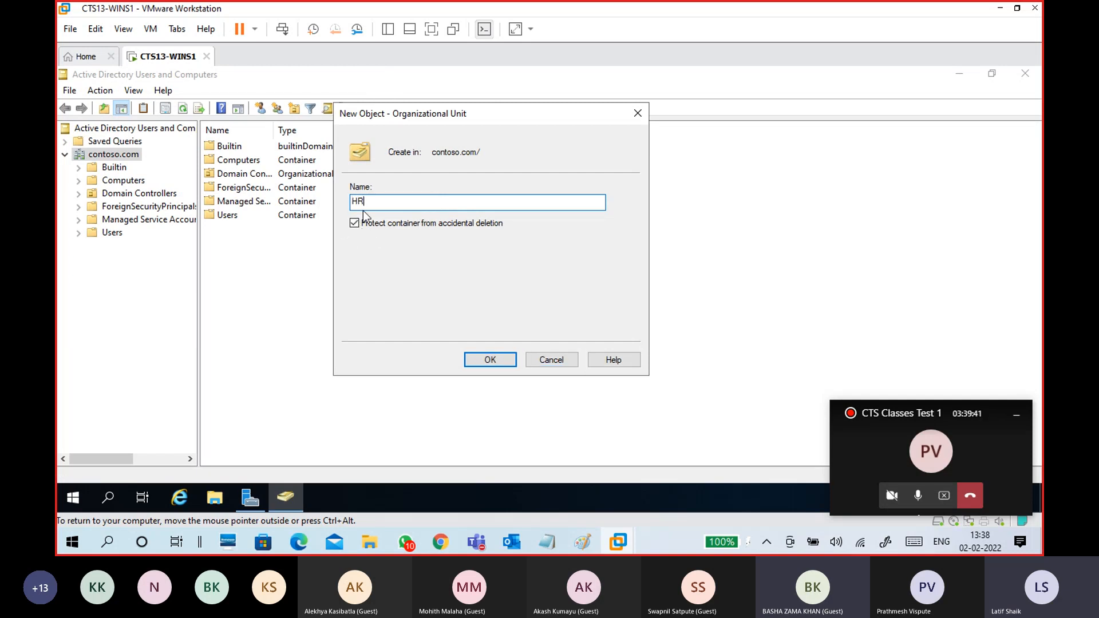
click(406, 224)
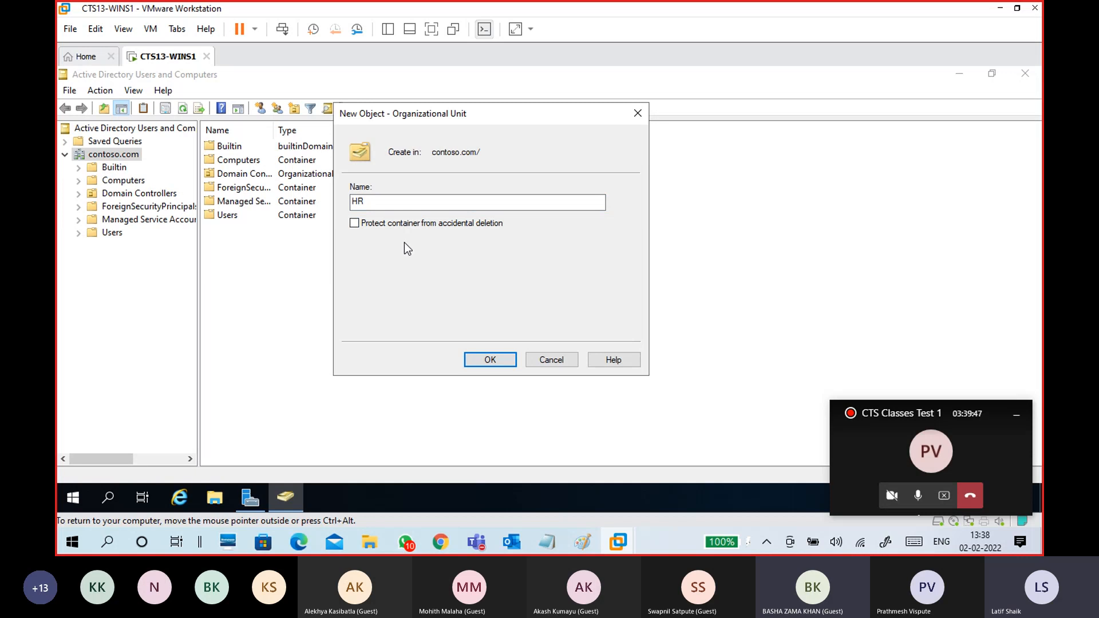
click(407, 226)
click(479, 360)
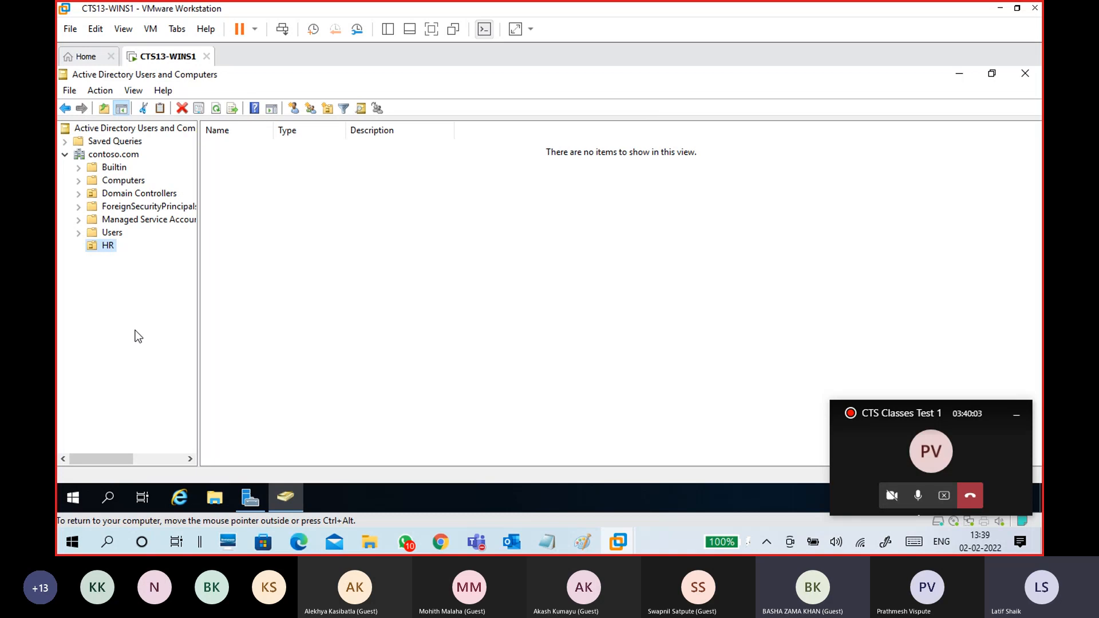
click(108, 245)
click(117, 286)
click(126, 155)
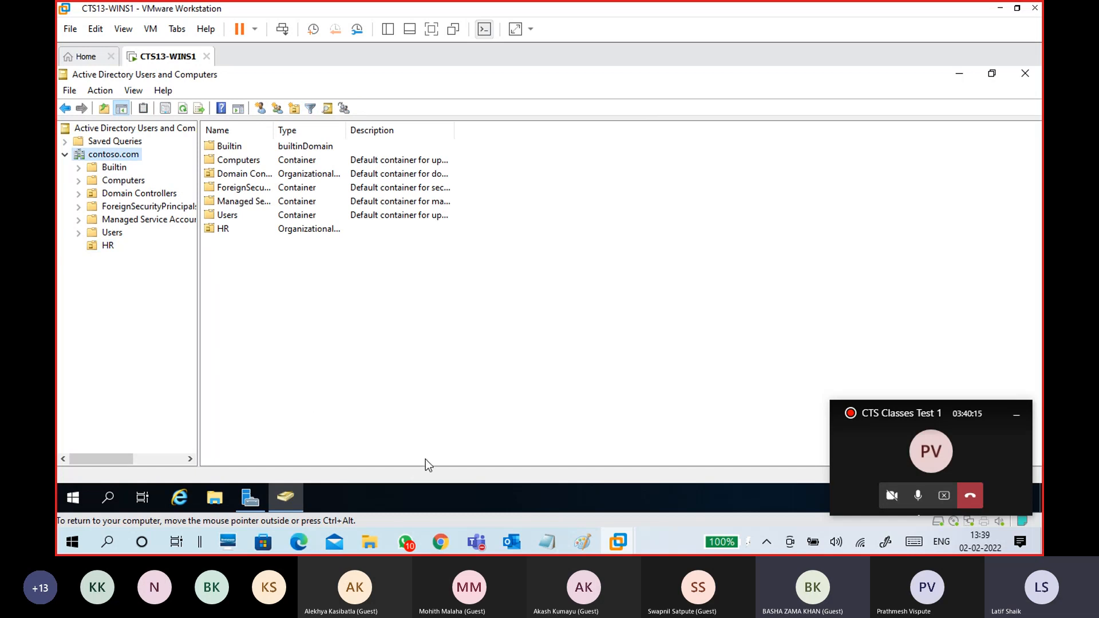
- Create a Developers organizational unit under contoso.com next to HR
right_click(127, 157)
mouse_move(219, 263)
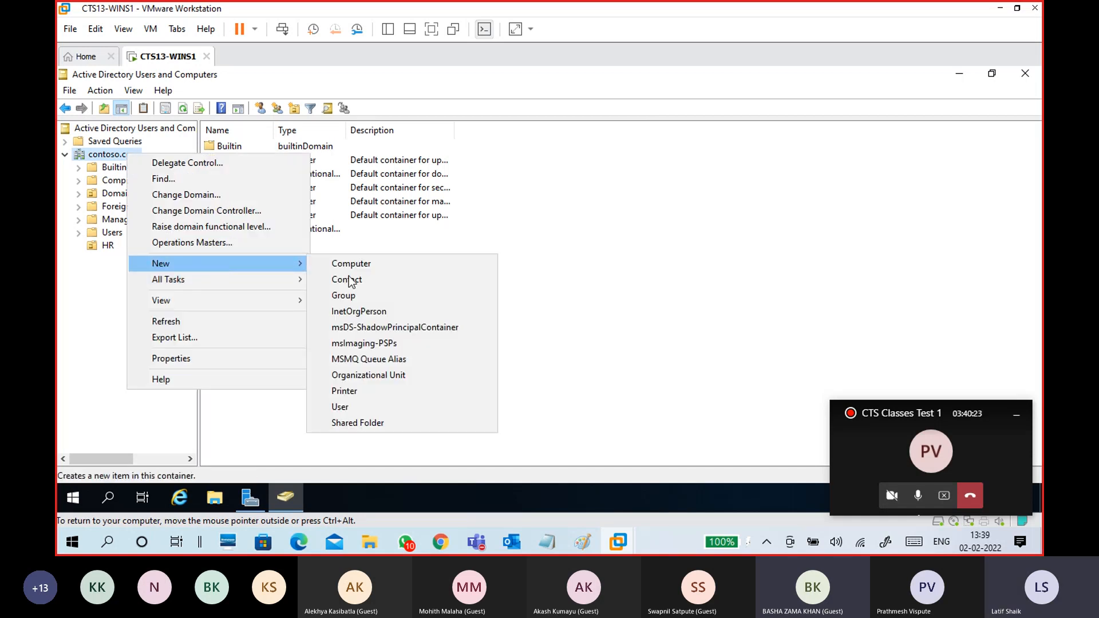
click(401, 379)
drag(218, 95, 399, 135)
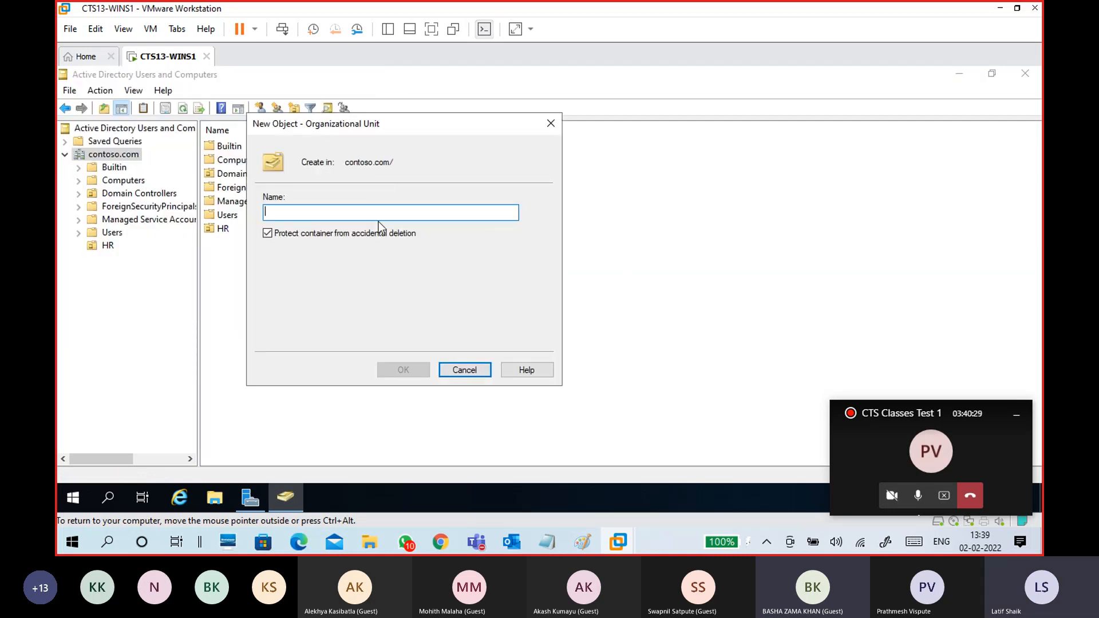
text(Deve)
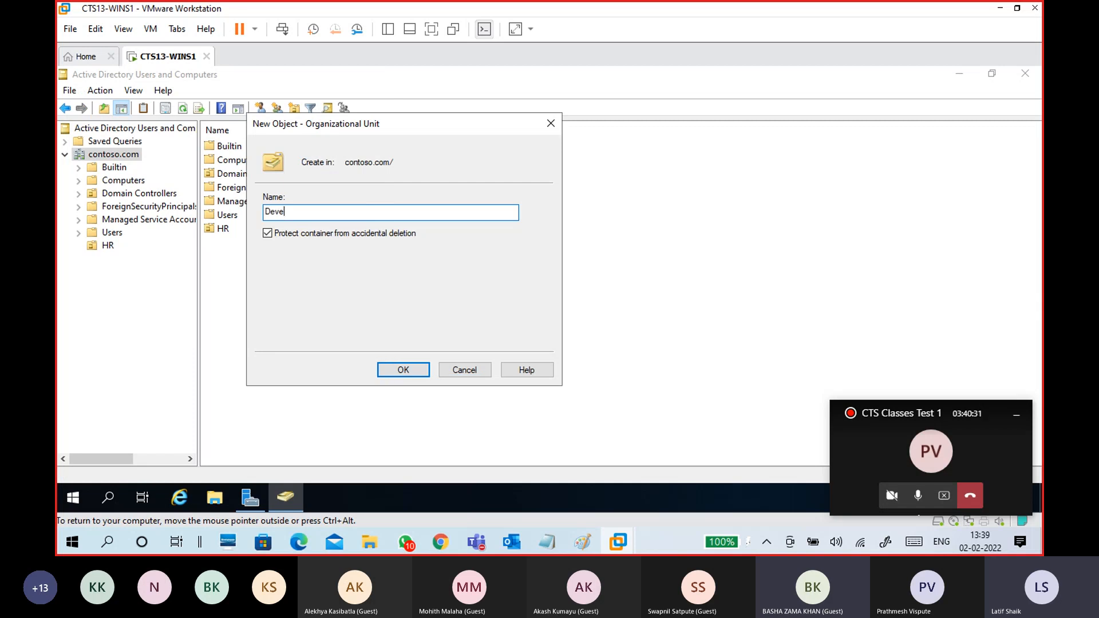
text(lopers)
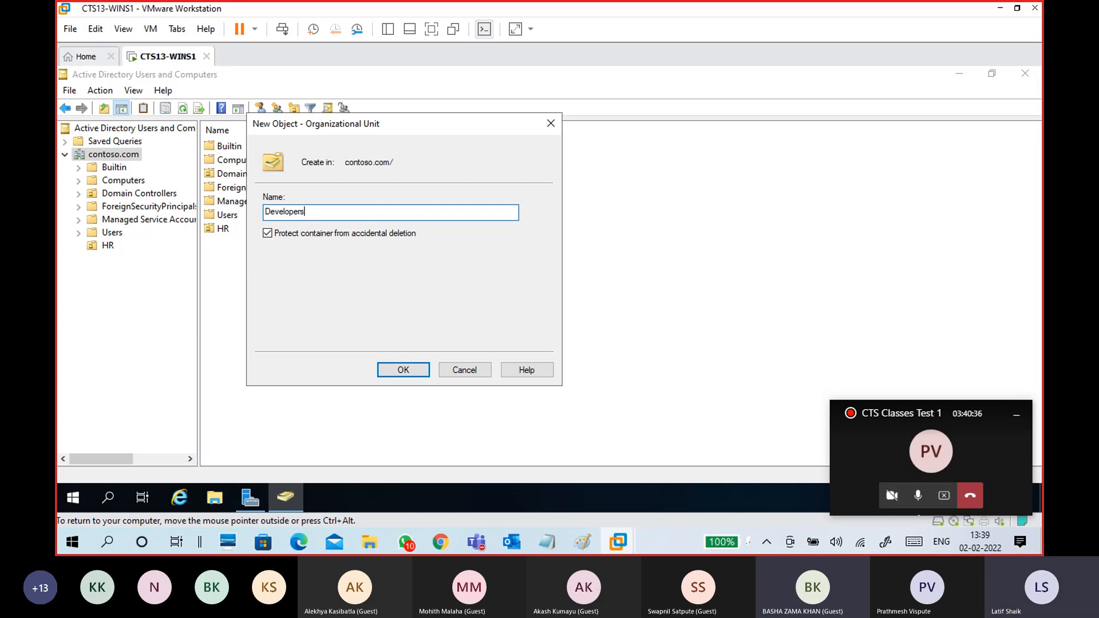
click(407, 369)
click(139, 259)
click(141, 289)
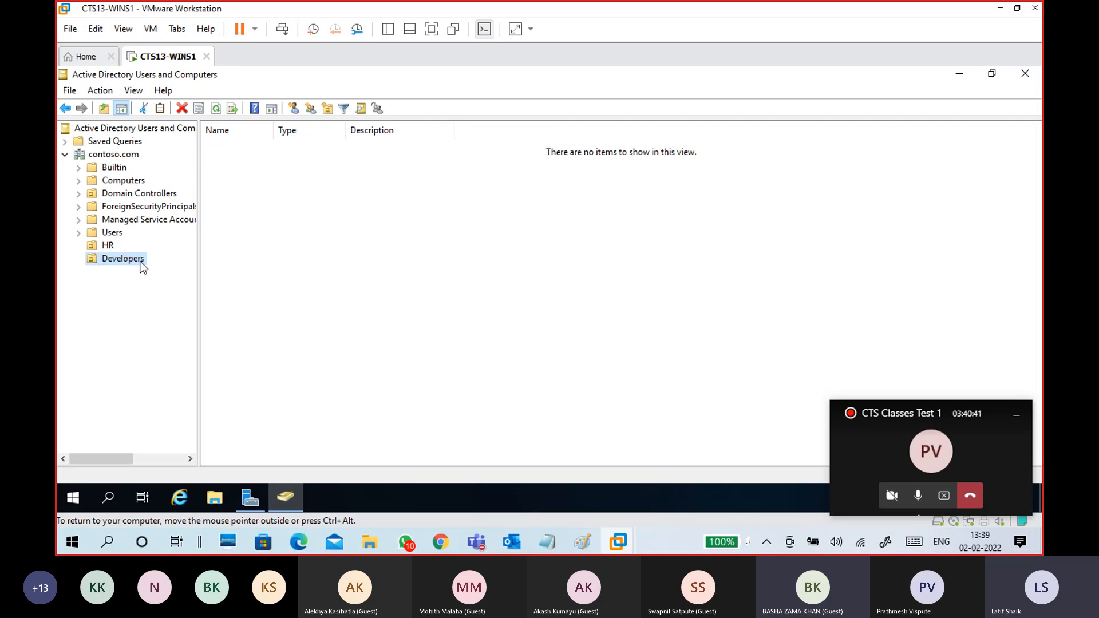
- Create Java and DotNet organizational units inside the Developers OU
right_click(141, 262)
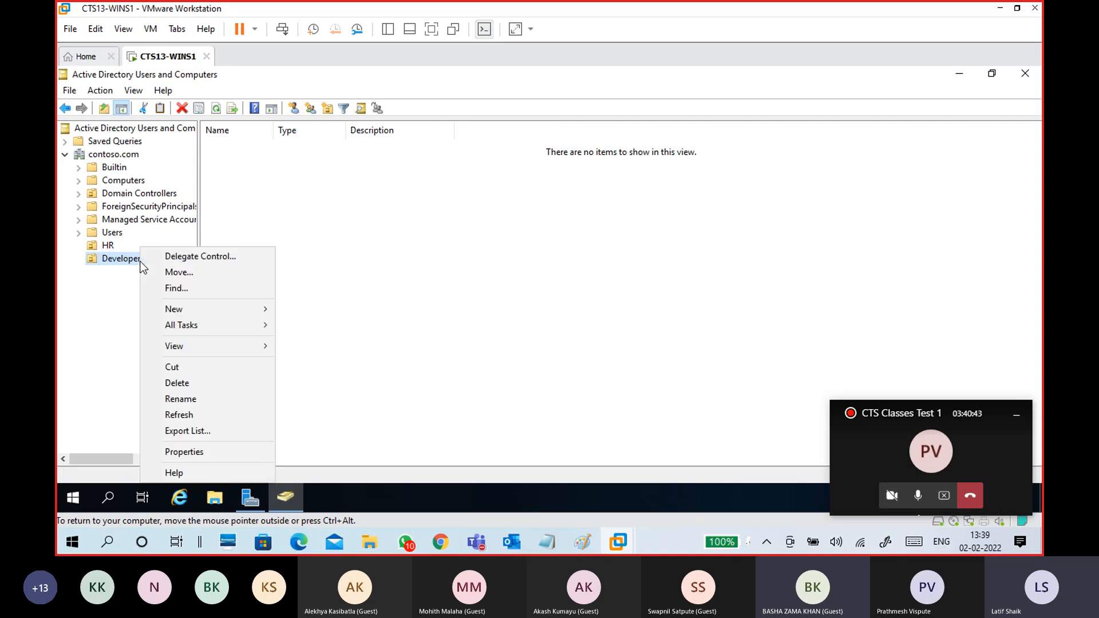
mouse_move(174, 307)
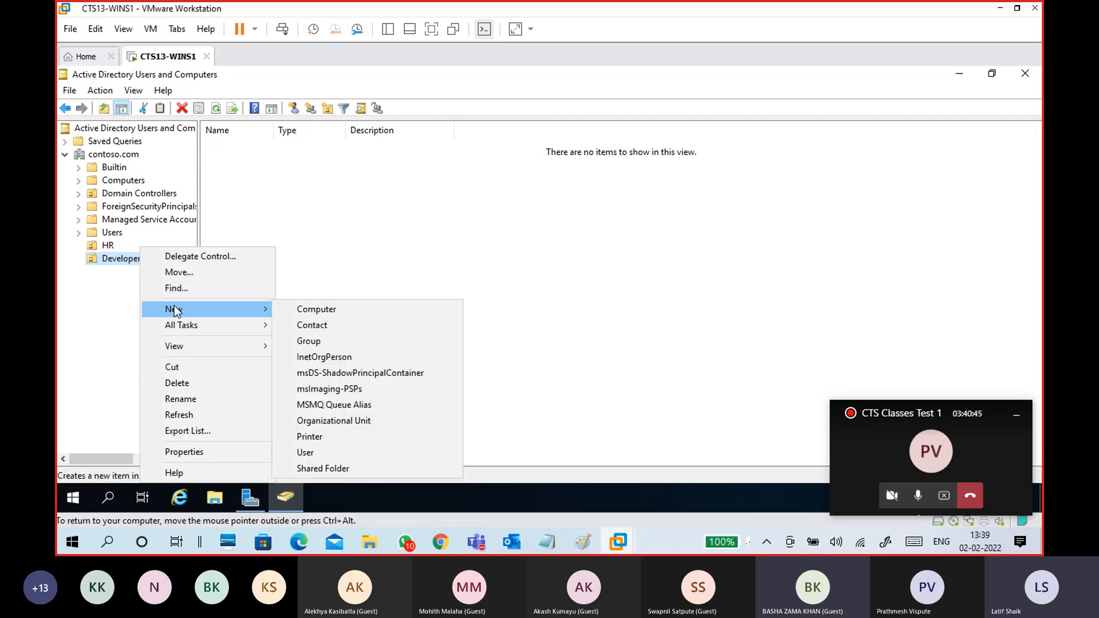
click(384, 422)
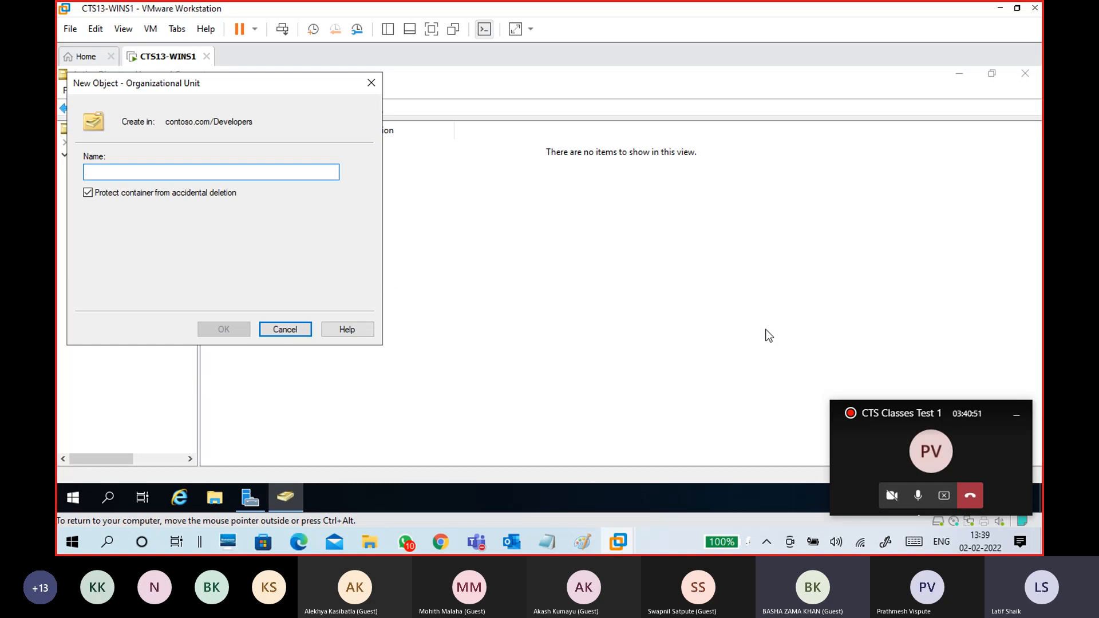
text(Java)
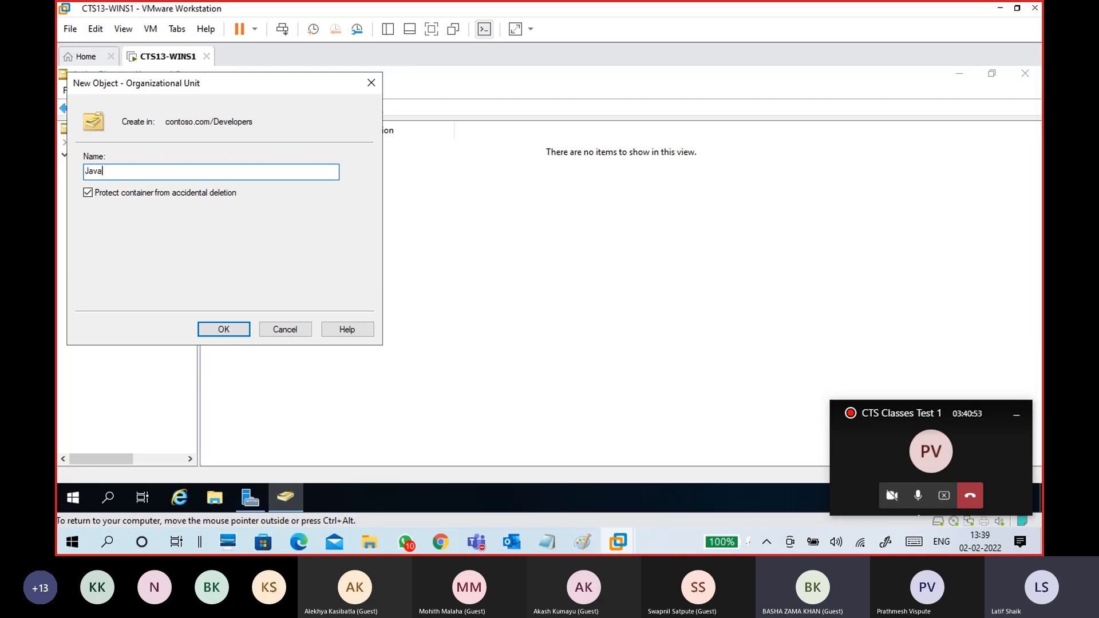
click(243, 329)
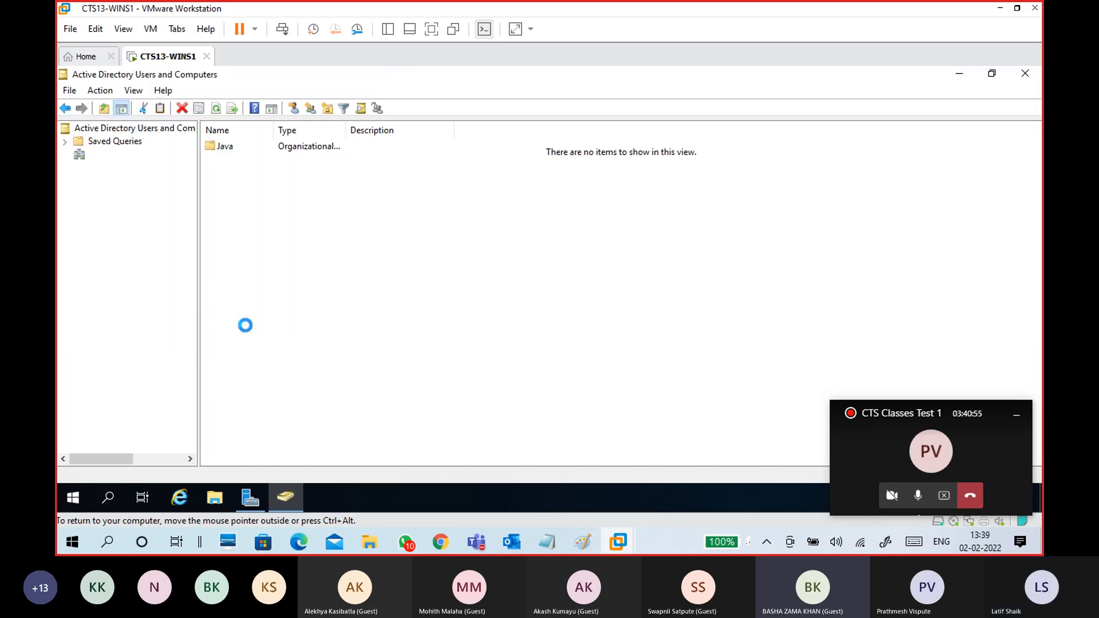
click(136, 261)
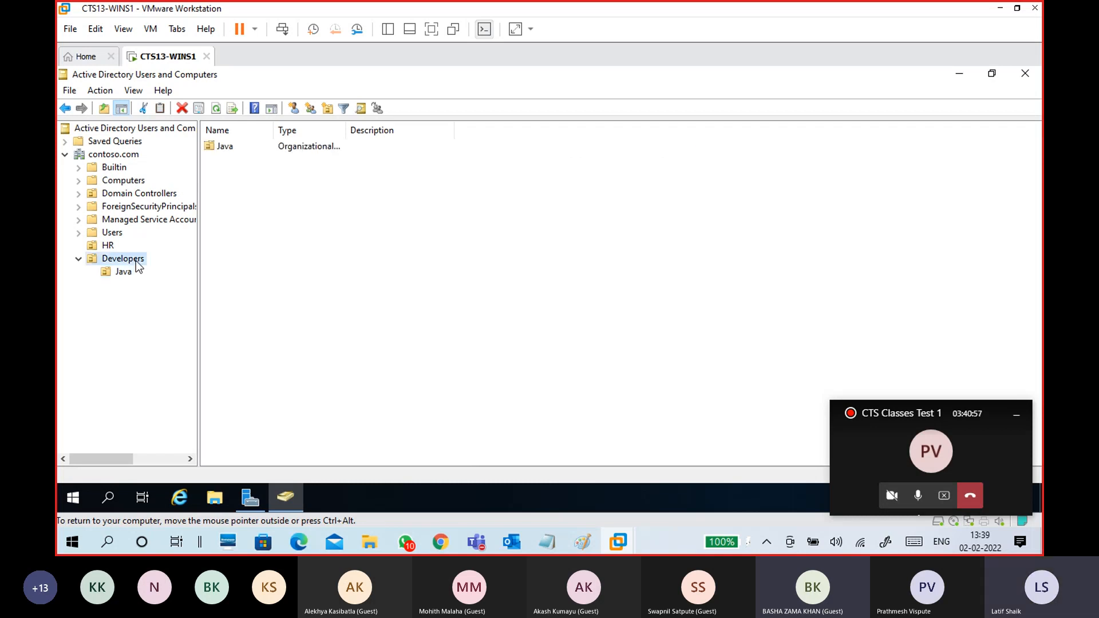
right_click(137, 262)
mouse_move(215, 307)
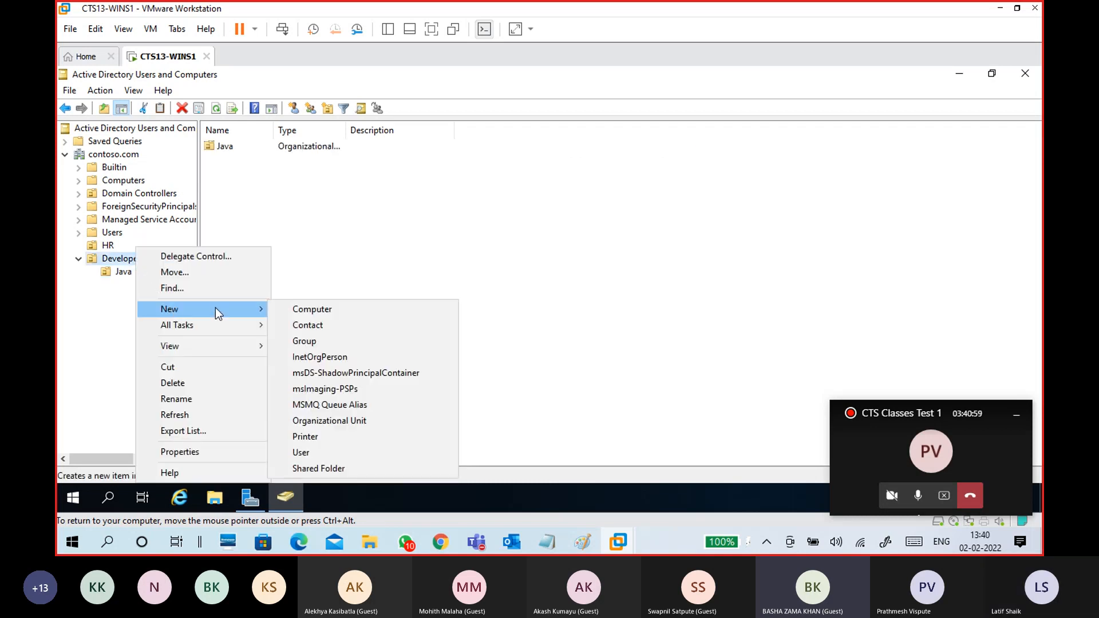
click(382, 420)
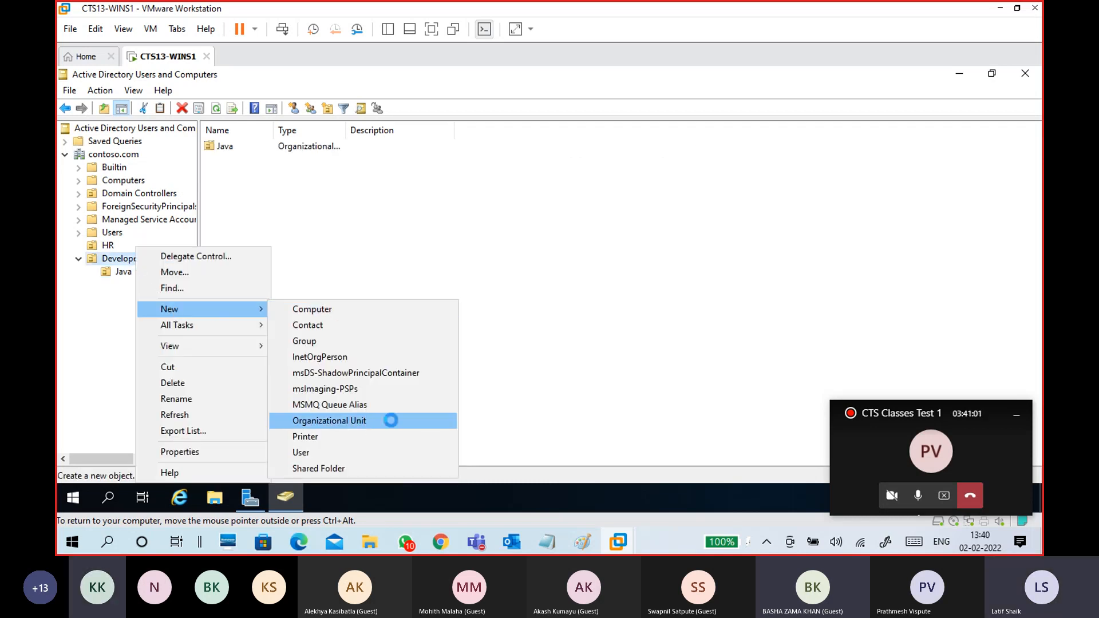
text(D)
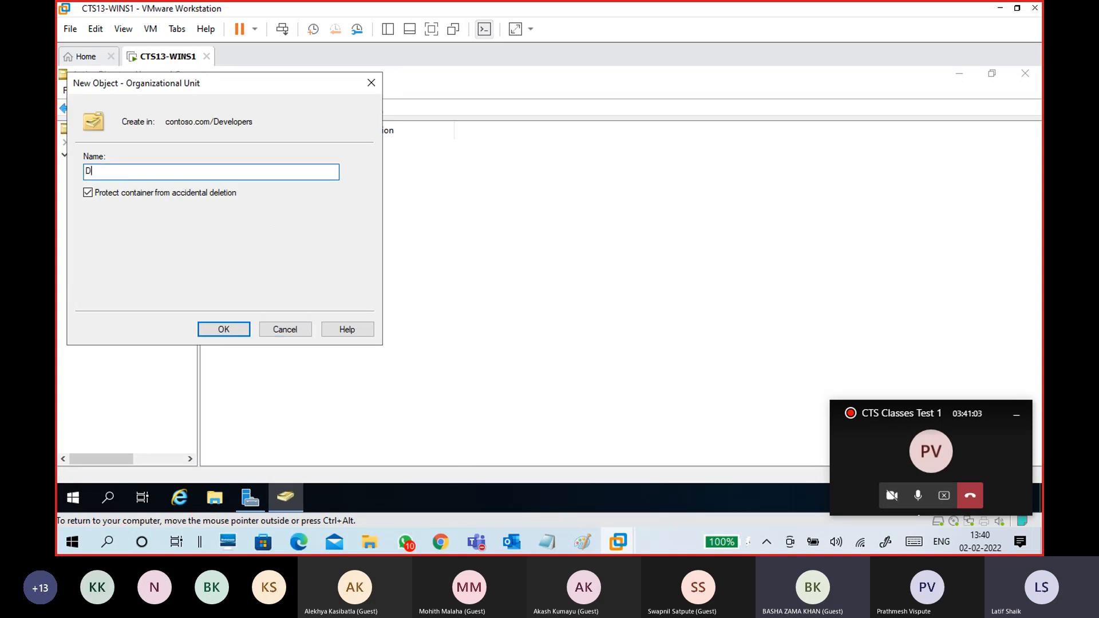
text(otNet)
click(223, 331)
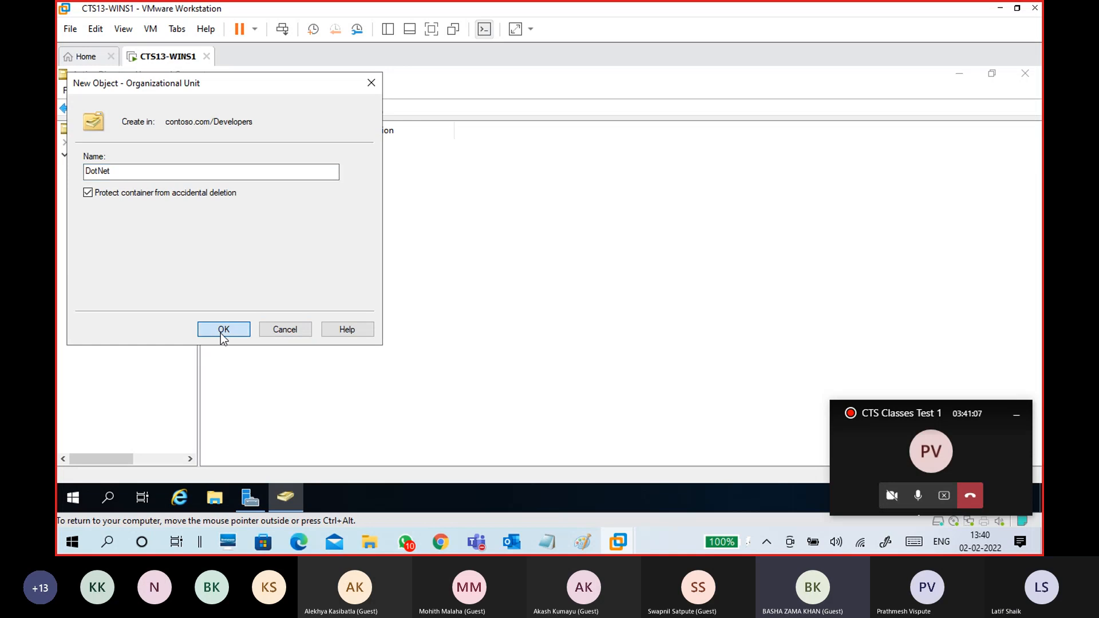
- Add a third organizational unit, Python, inside Developers
click(145, 287)
click(144, 262)
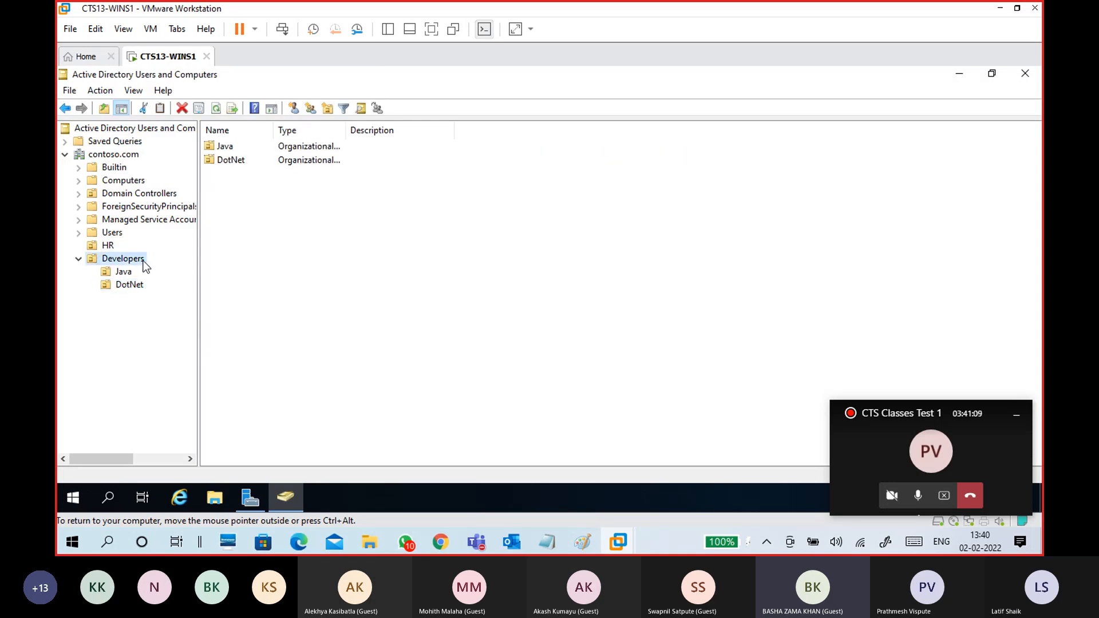
right_click(146, 264)
mouse_move(207, 309)
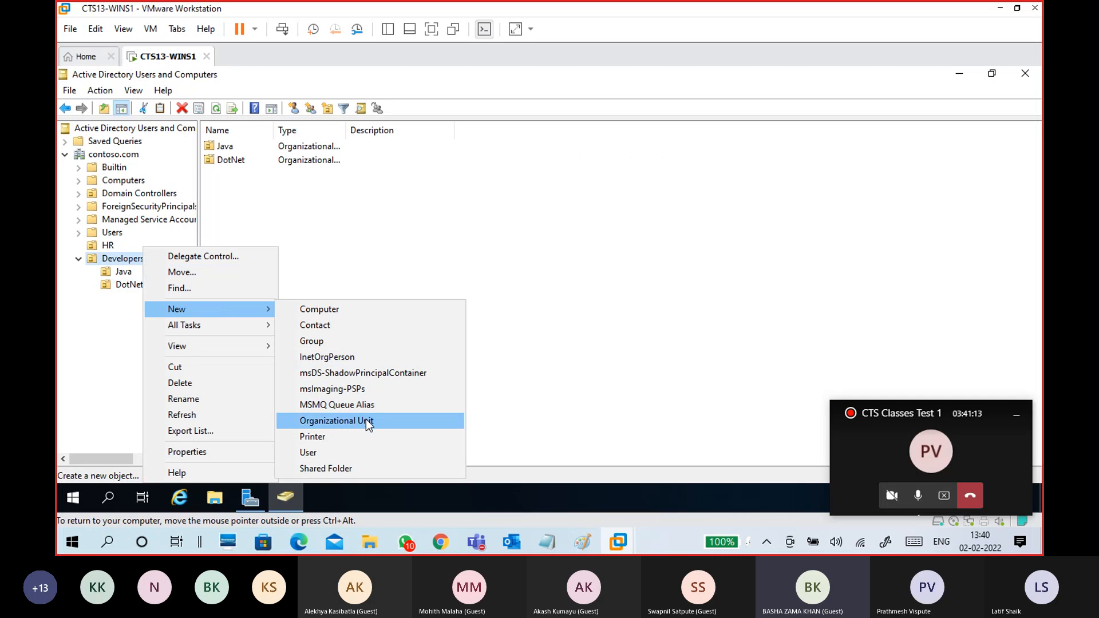
click(399, 426)
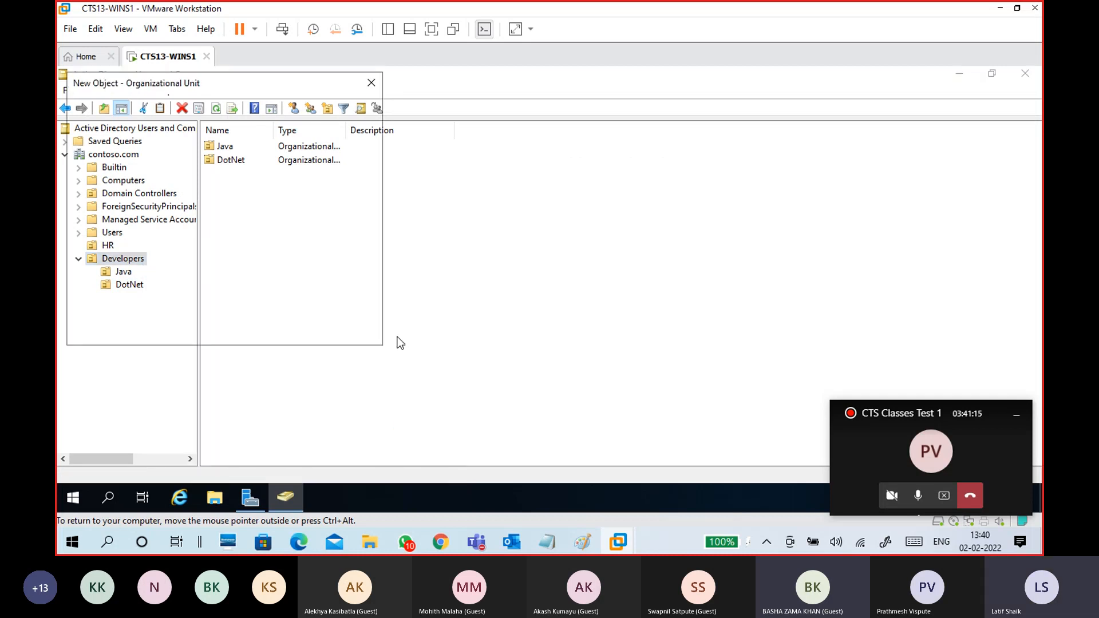
text(Pyth)
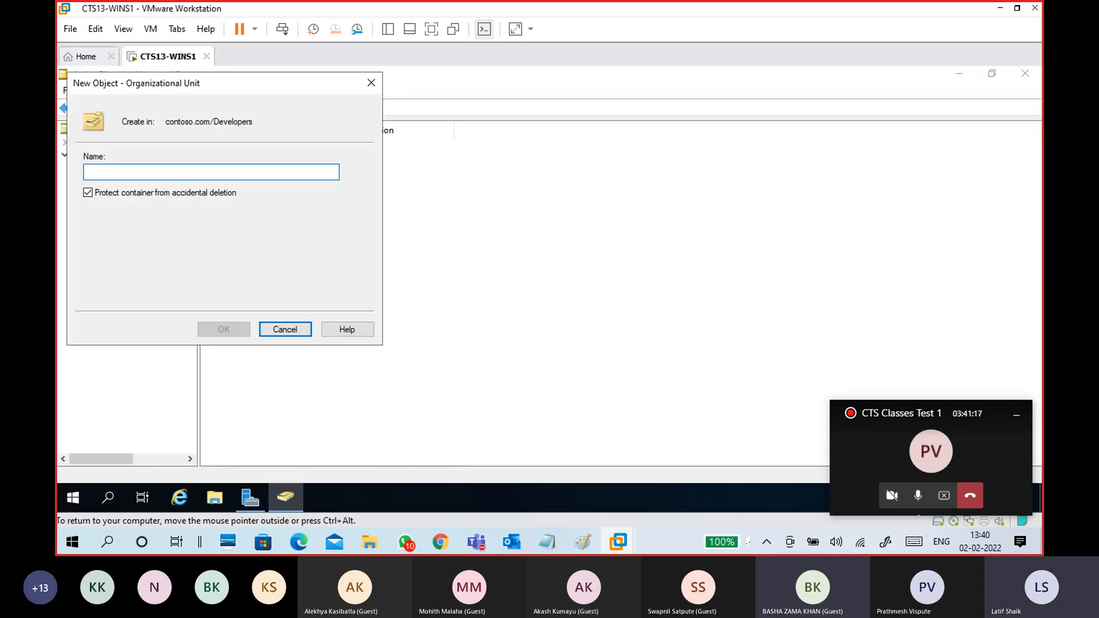
text(on)
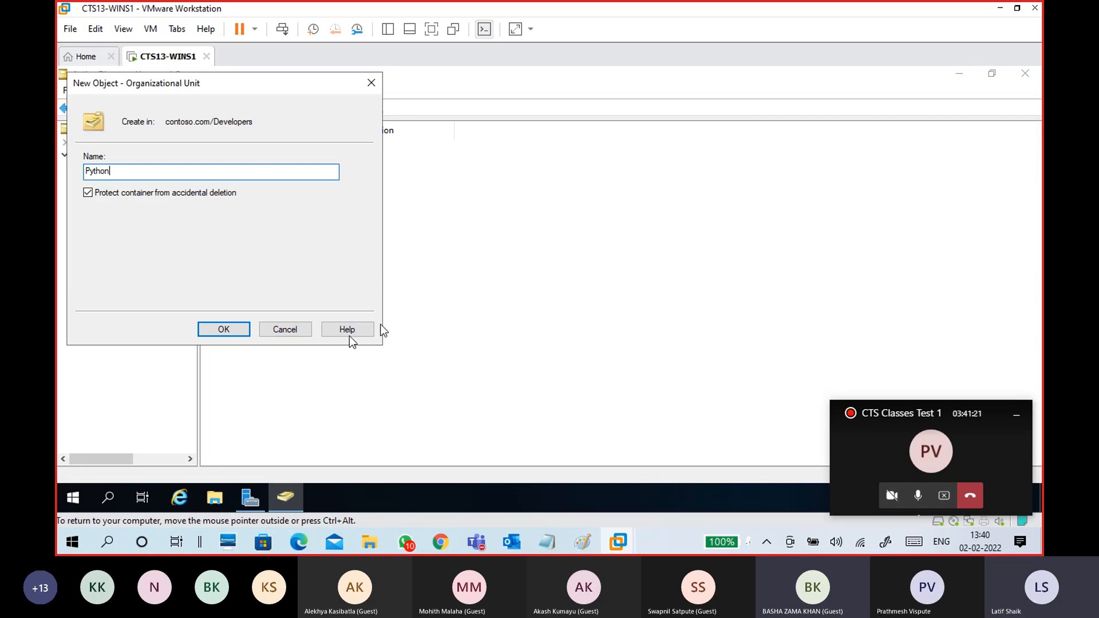
click(229, 332)
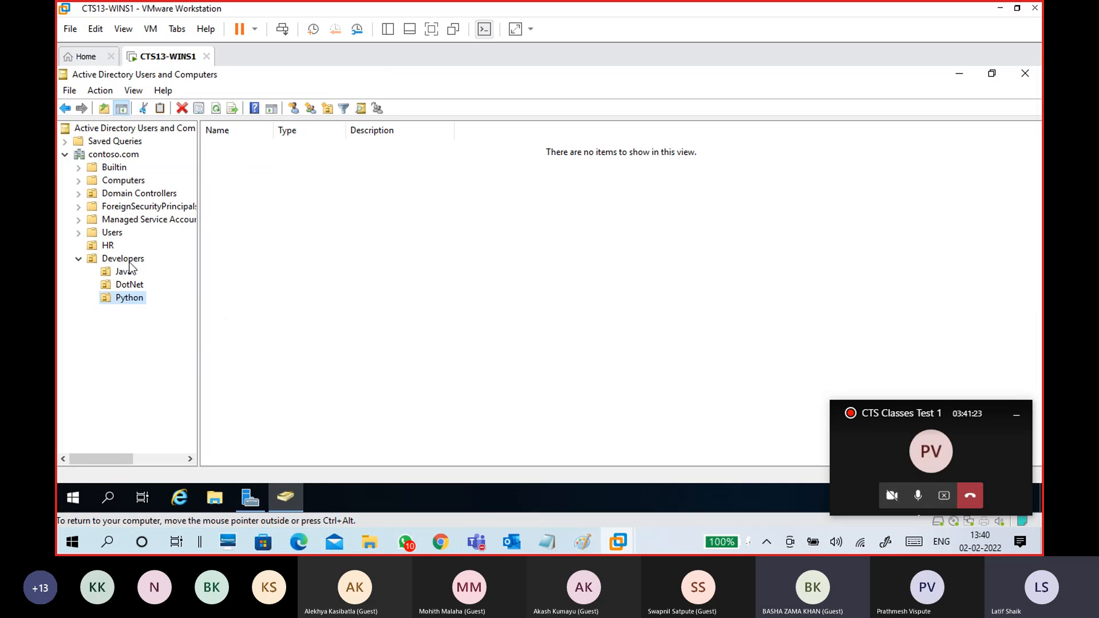
- Browse the HR, Developers, Java and contoso.com containers, then close Active Directory Users and Computers
click(107, 246)
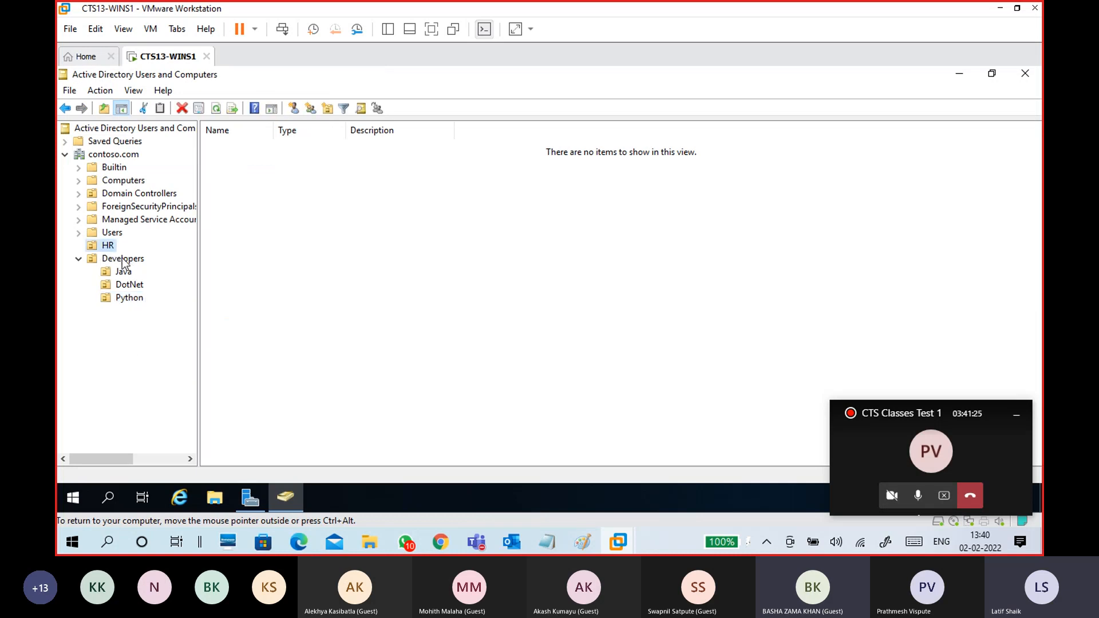
click(123, 259)
click(124, 270)
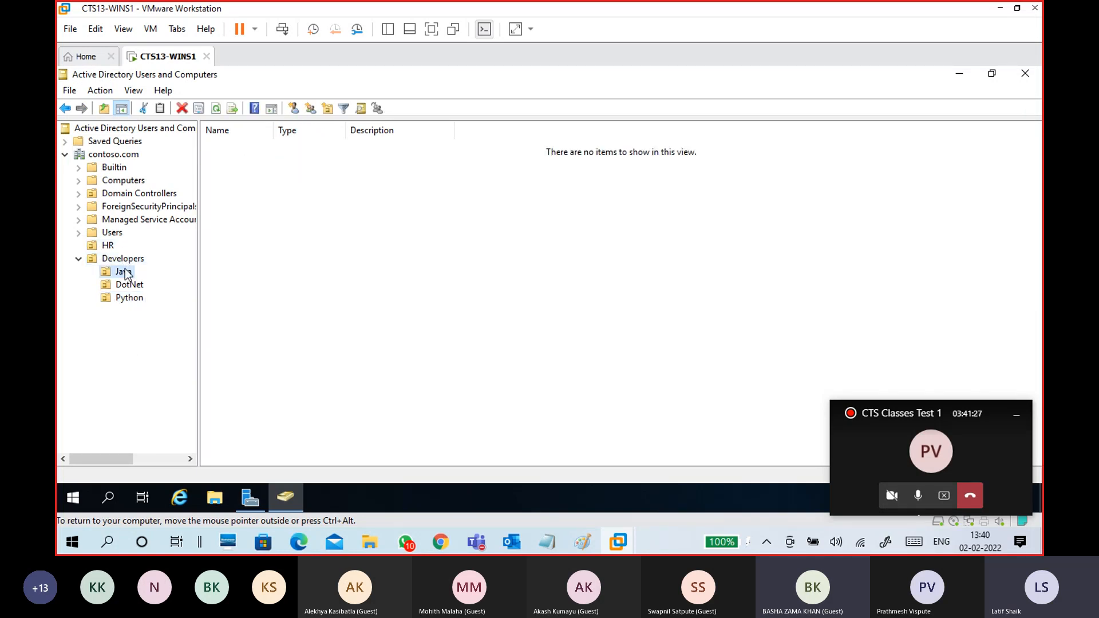
click(115, 156)
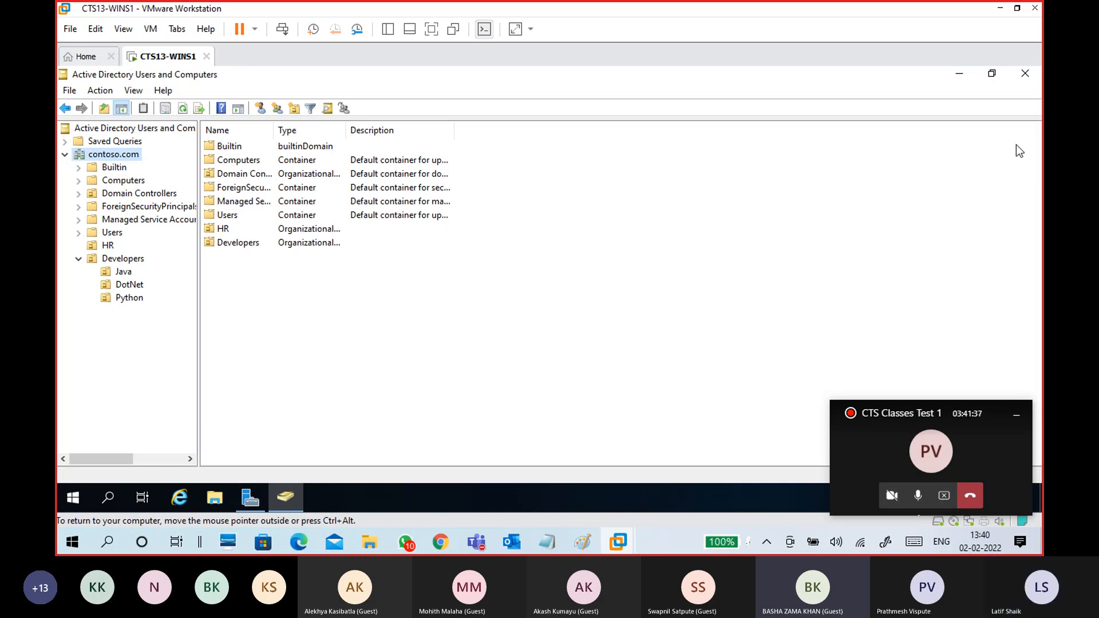
click(1025, 73)
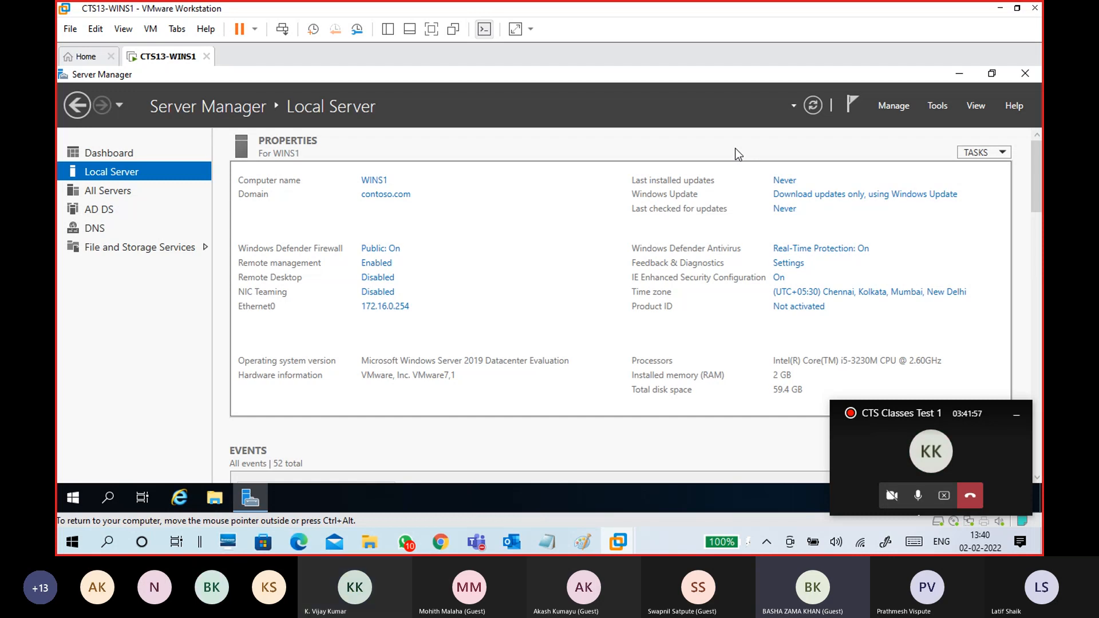
- Relaunch Active Directory Users and Computers from Server Manager's Tools menu
click(939, 108)
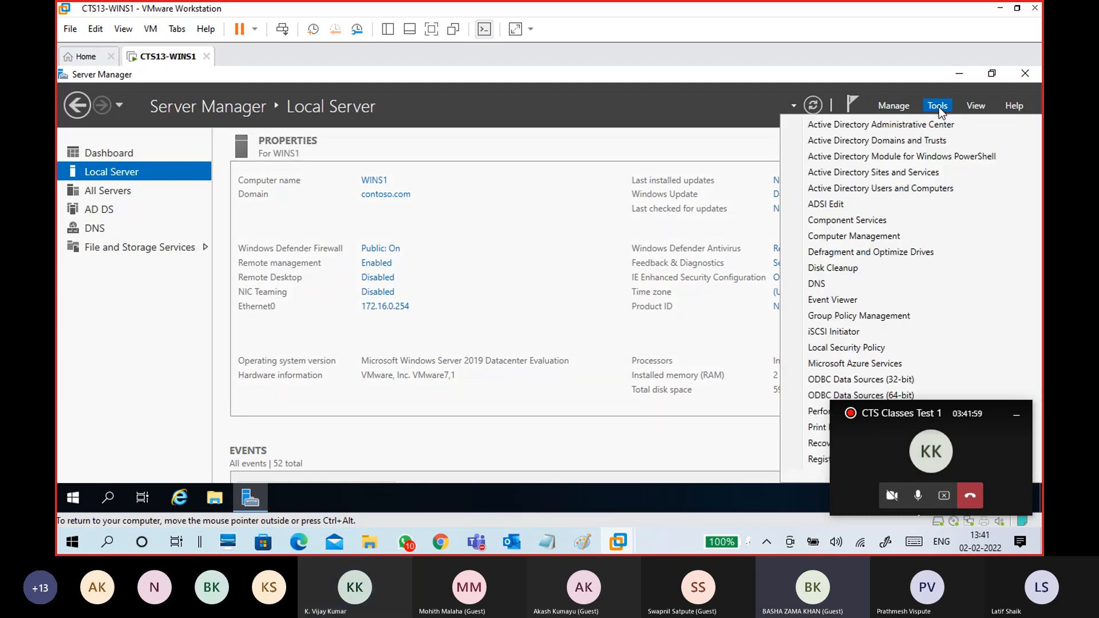
click(920, 194)
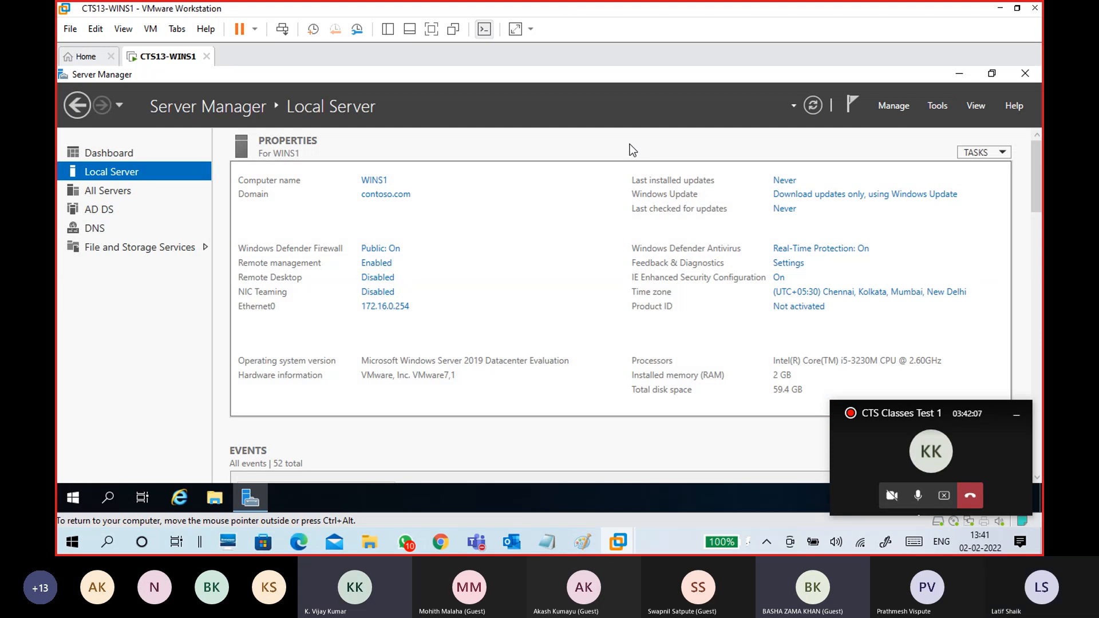
click(813, 109)
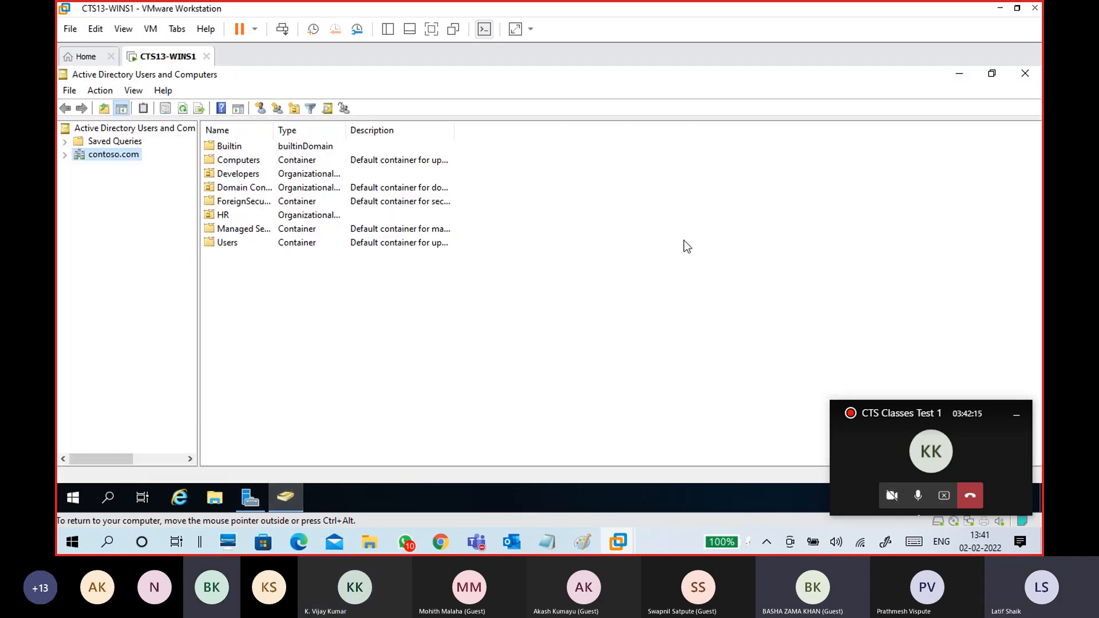
- Create an ITSupport organizational unit under contoso.com
double_click(471, 77)
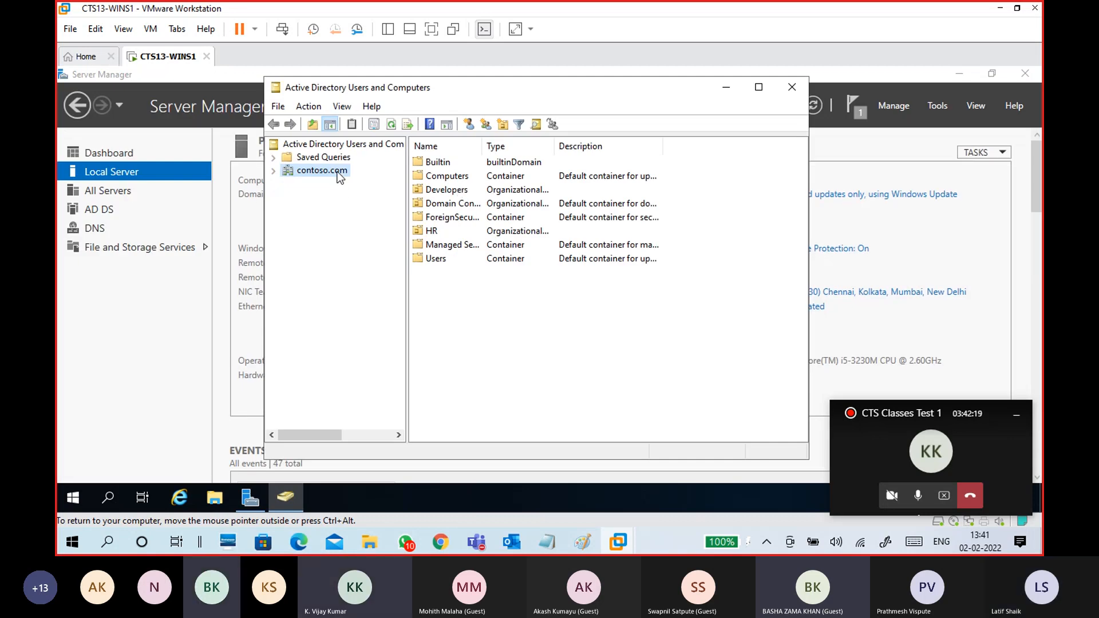
right_click(340, 178)
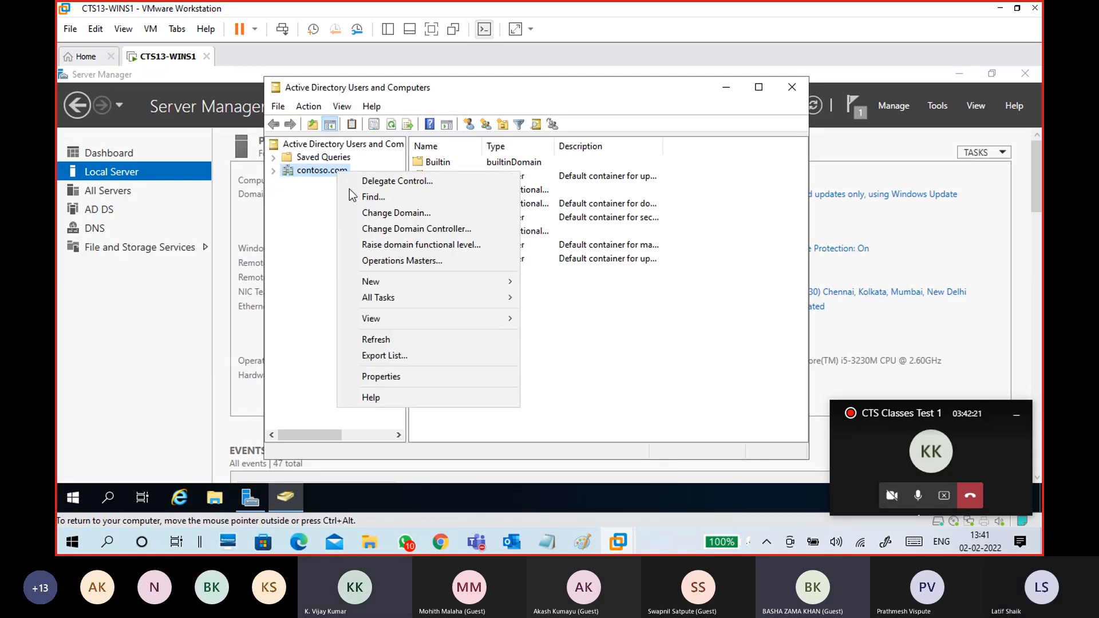
mouse_move(443, 282)
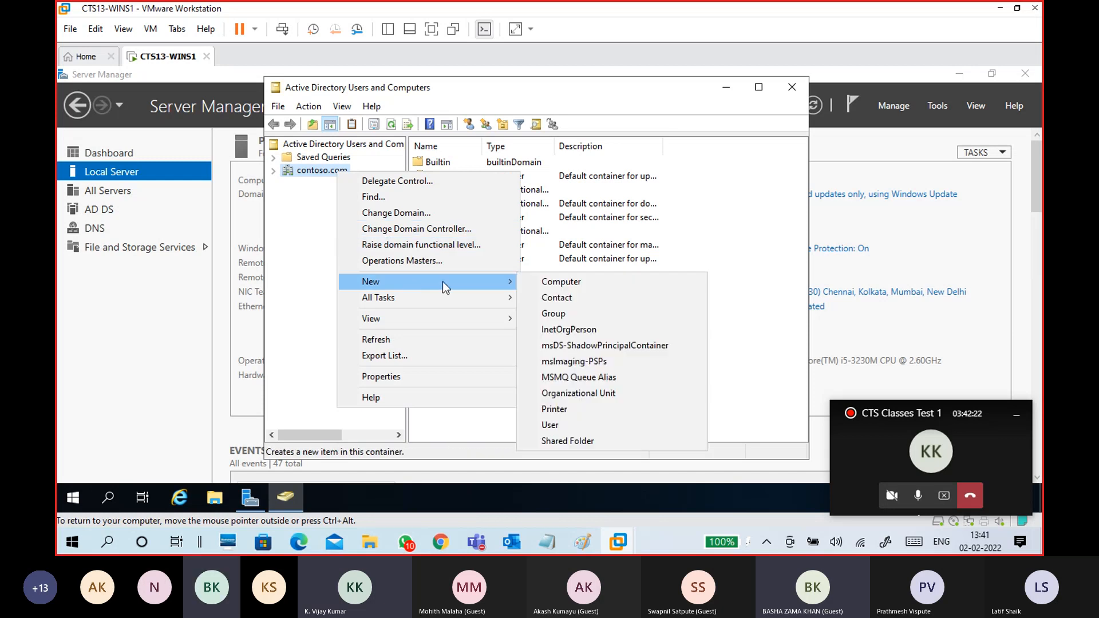
click(636, 397)
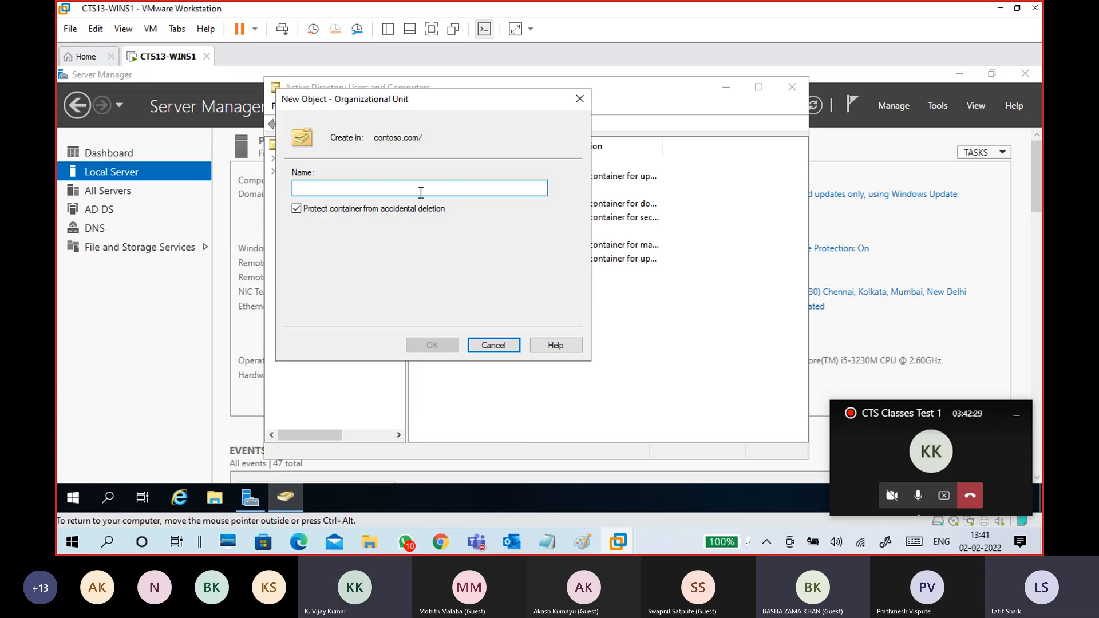
text(IT)
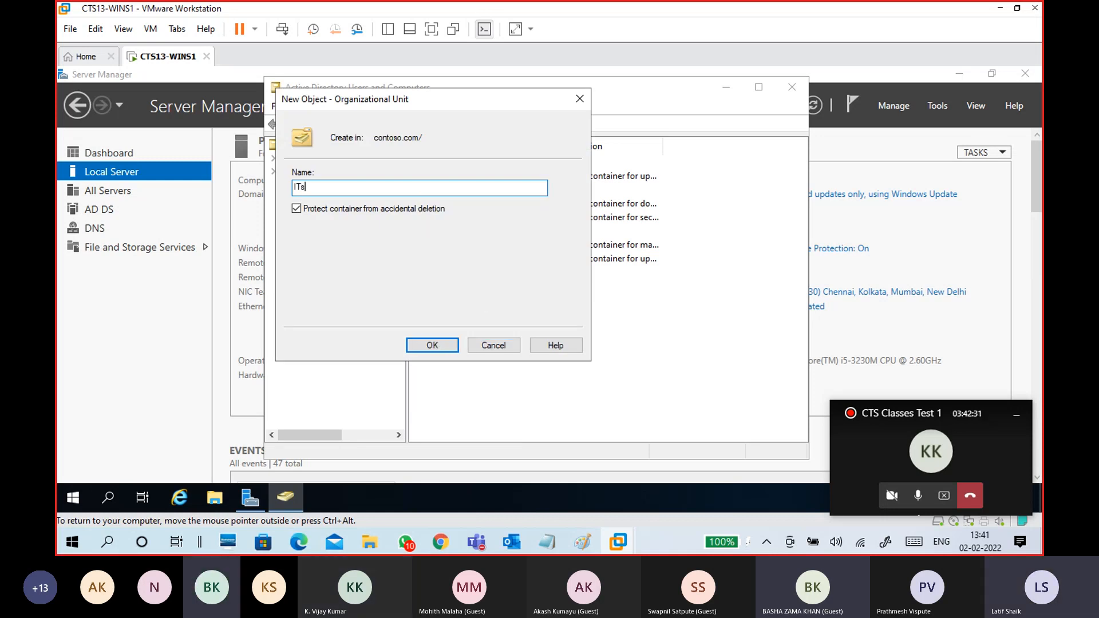
text(Support)
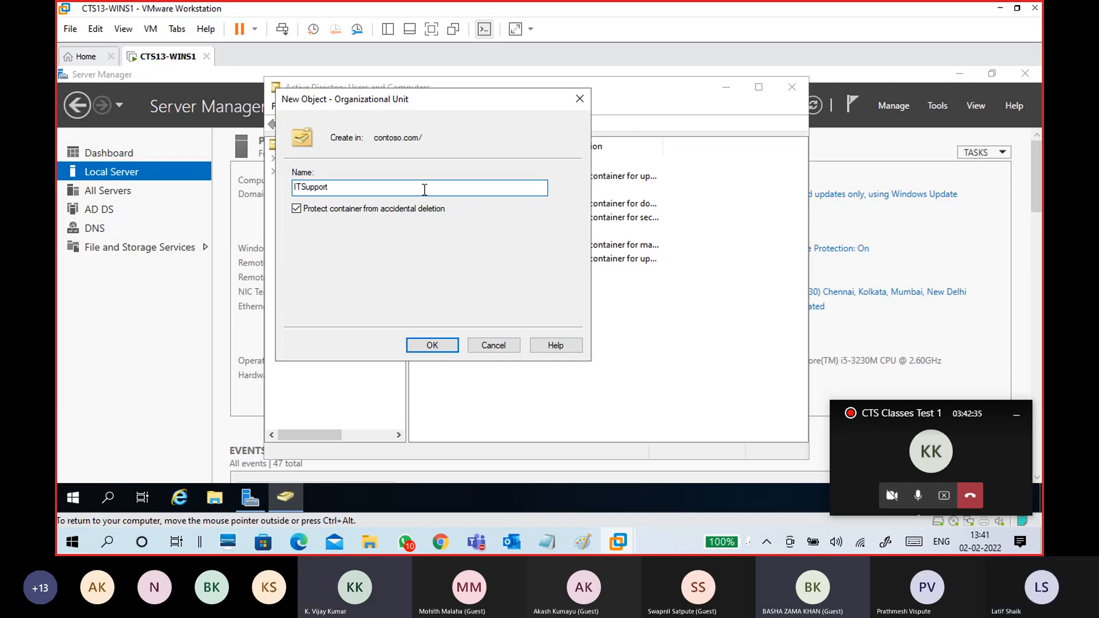
click(434, 347)
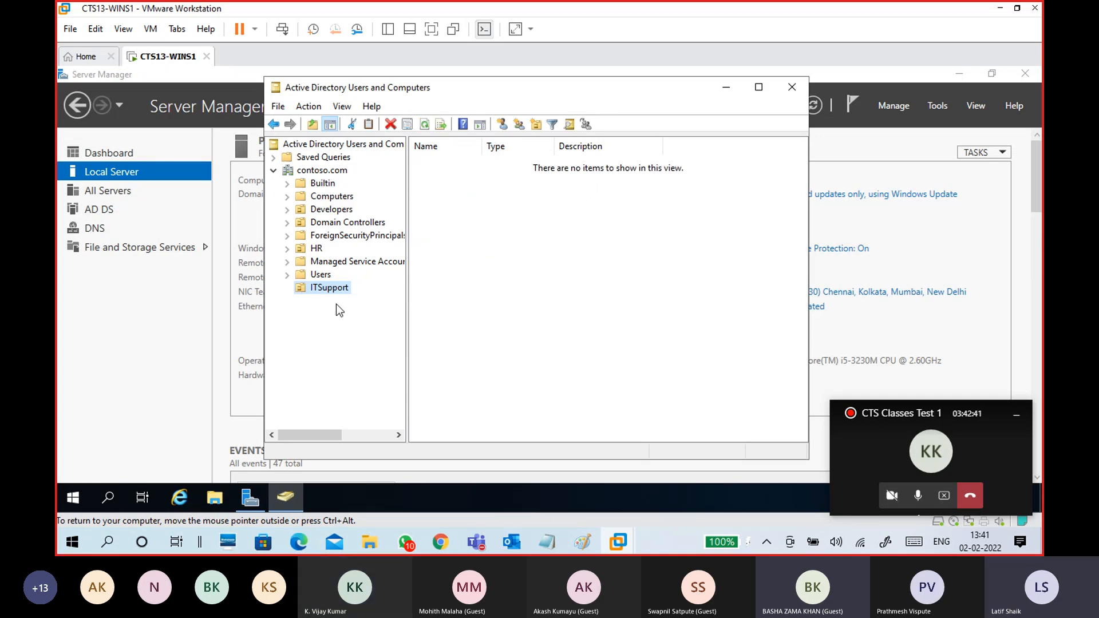
- Browse HR, ITSupport and the Developers sub-units DotNet, Java, Python, then minimize ADUC
click(318, 250)
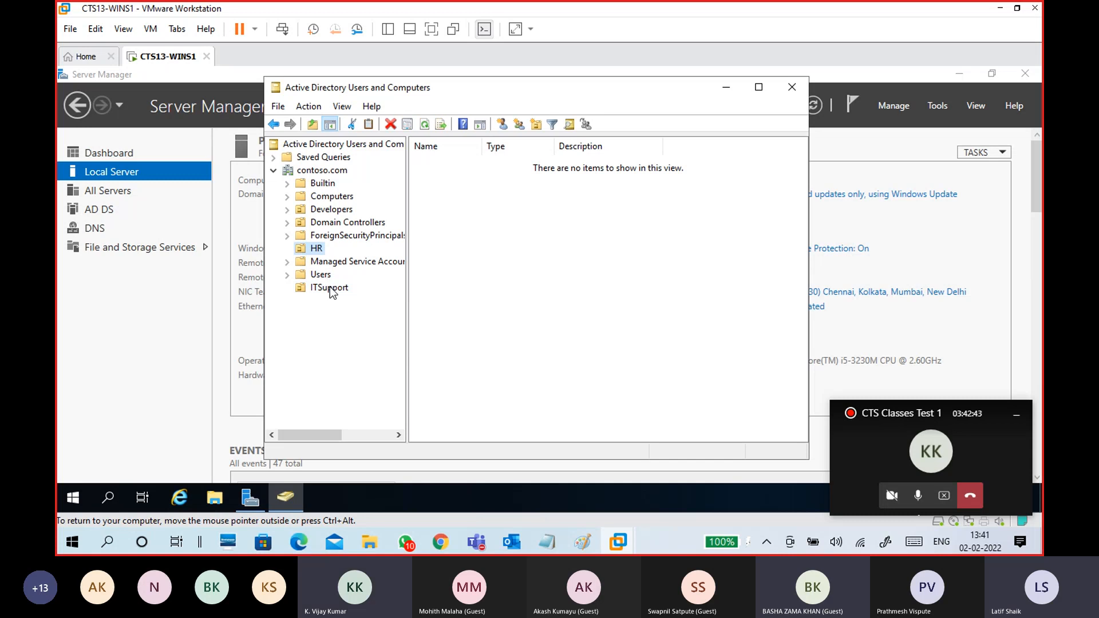
click(328, 286)
click(327, 210)
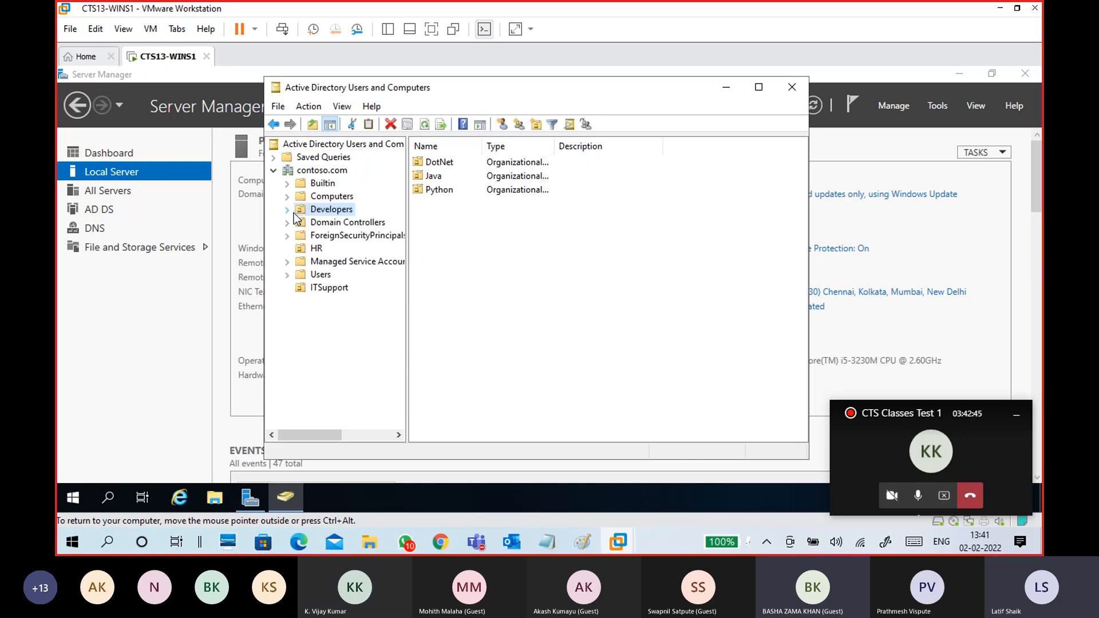
click(288, 210)
click(334, 224)
click(331, 235)
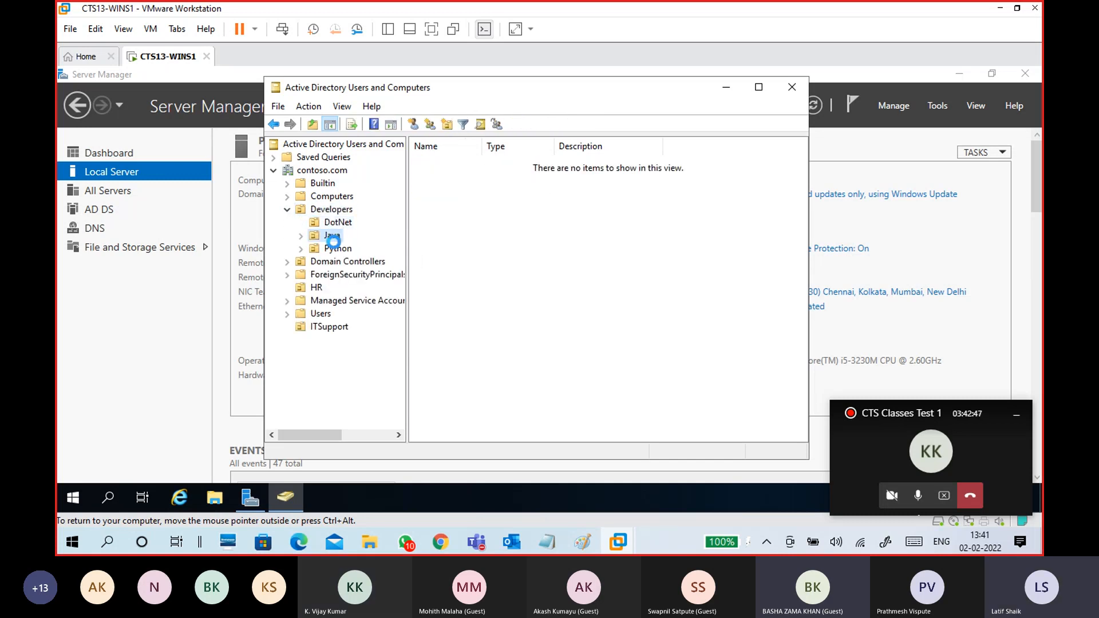
click(337, 248)
click(327, 329)
click(317, 288)
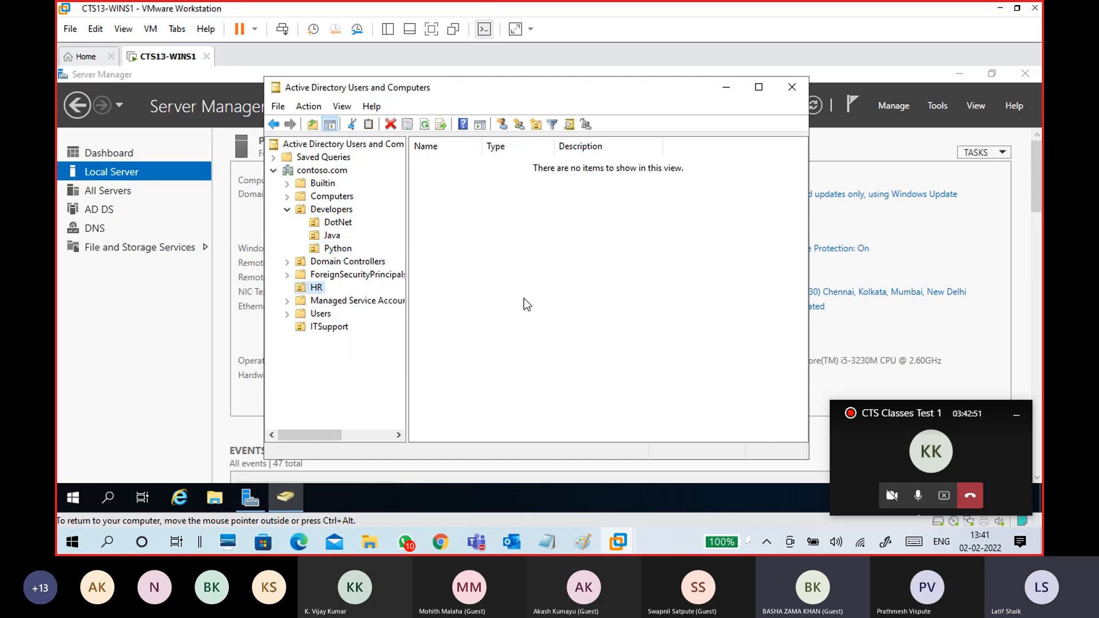
click(726, 87)
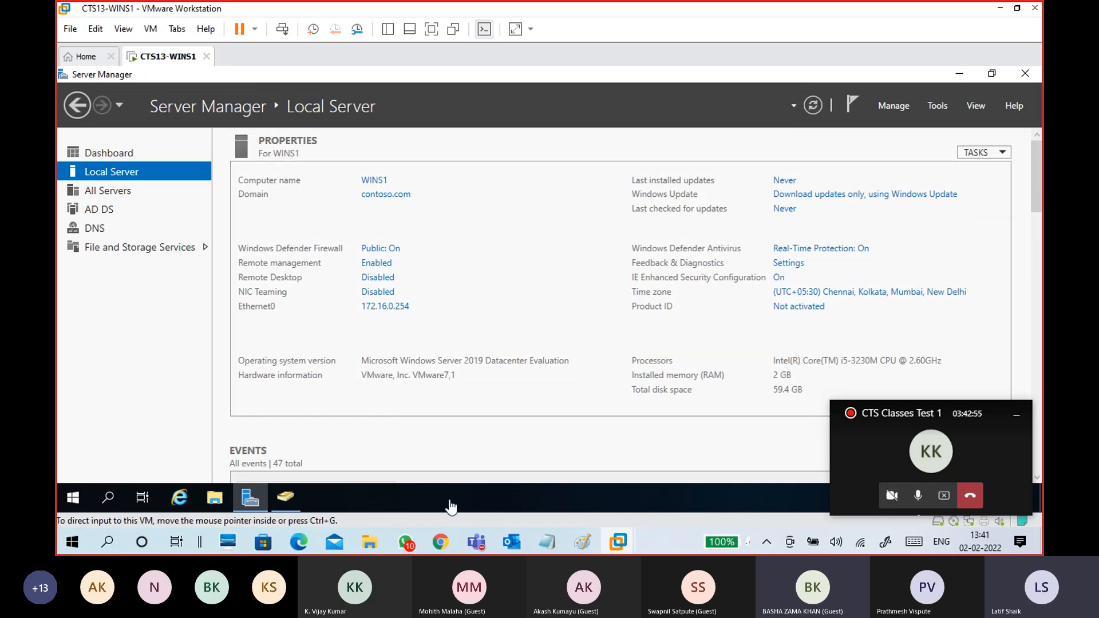
- Extend the notes line to read 'add computer to domain or add client to domain'
mouse_move(550, 544)
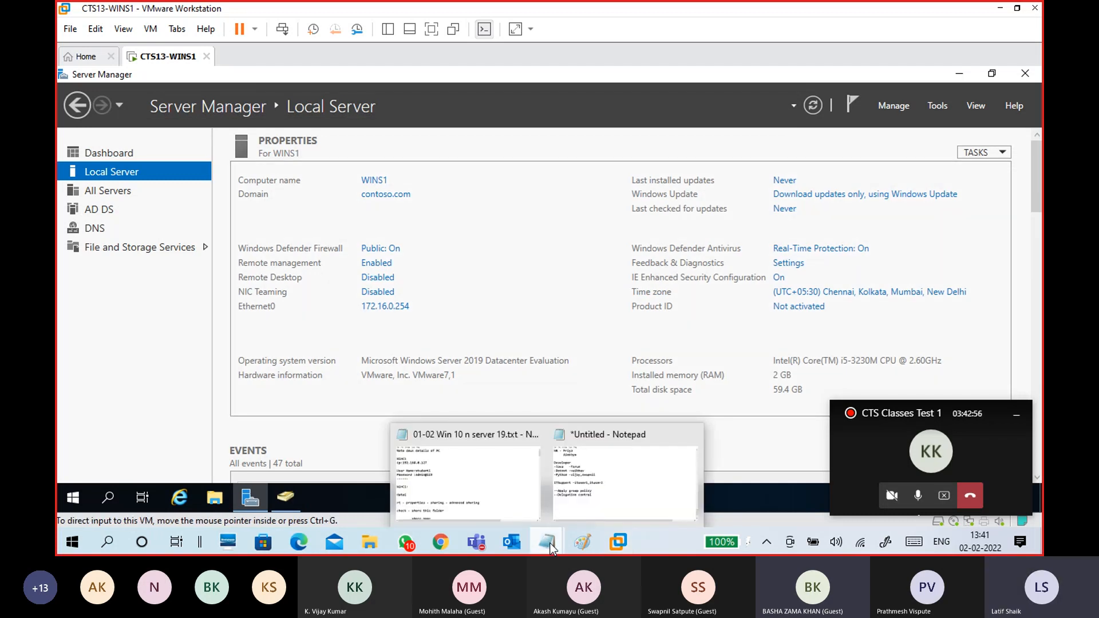
click(573, 485)
scroll(366, 289, up, 3)
scroll(369, 290, up, 2)
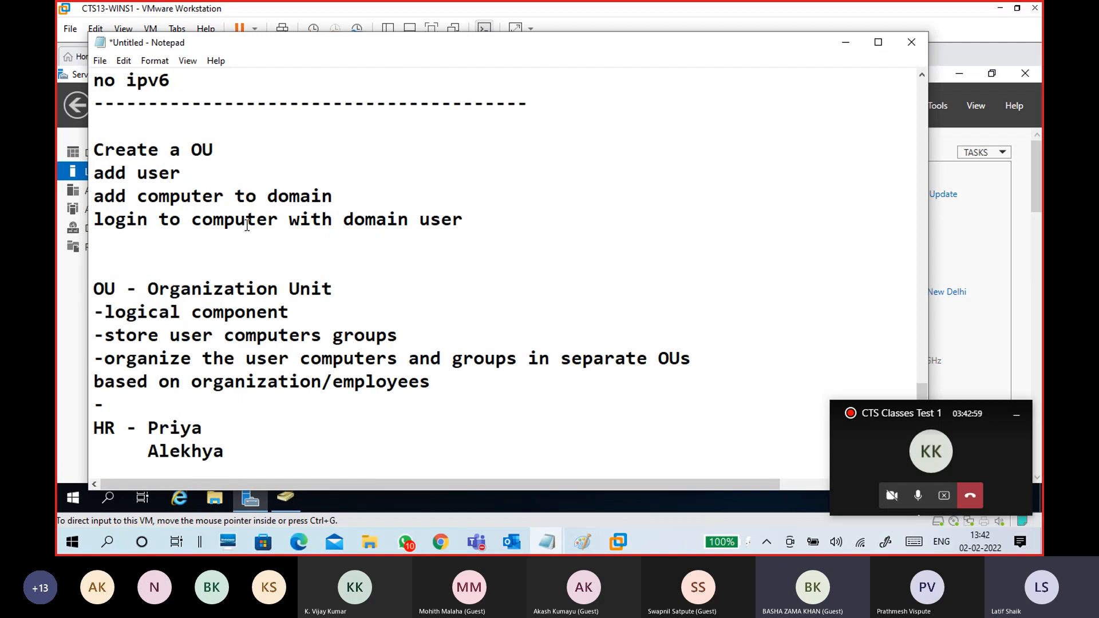
drag(94, 197, 372, 197)
click(445, 186)
text(or add clinet)
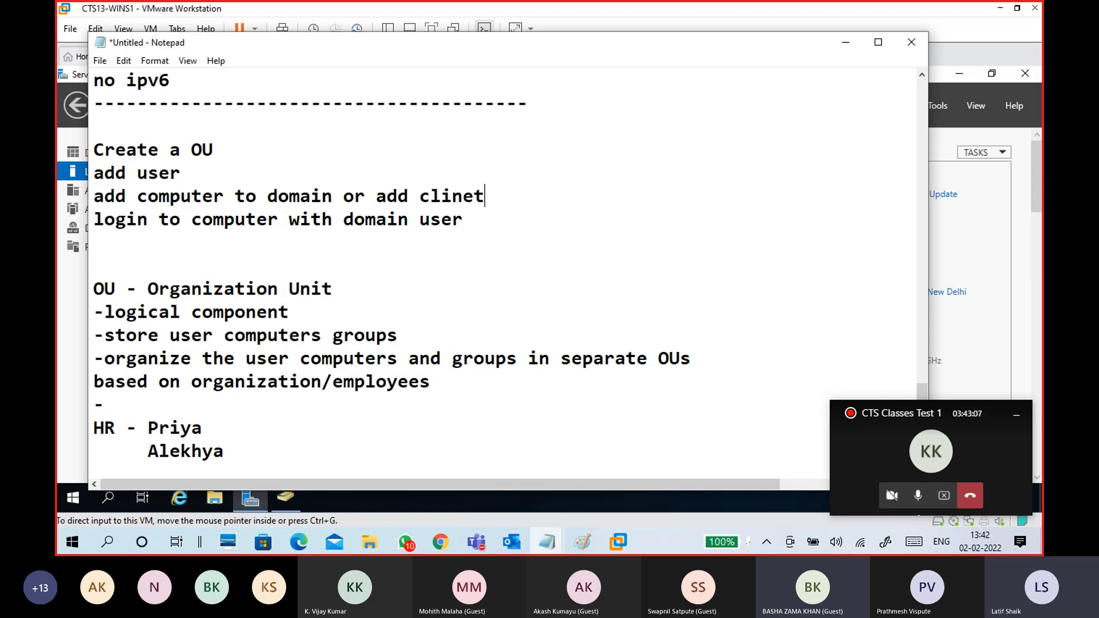
key(BackSpace)
key(BackSpace)
key(BackSpace)
key(BackSpace)
text(ent )
text(to domain)
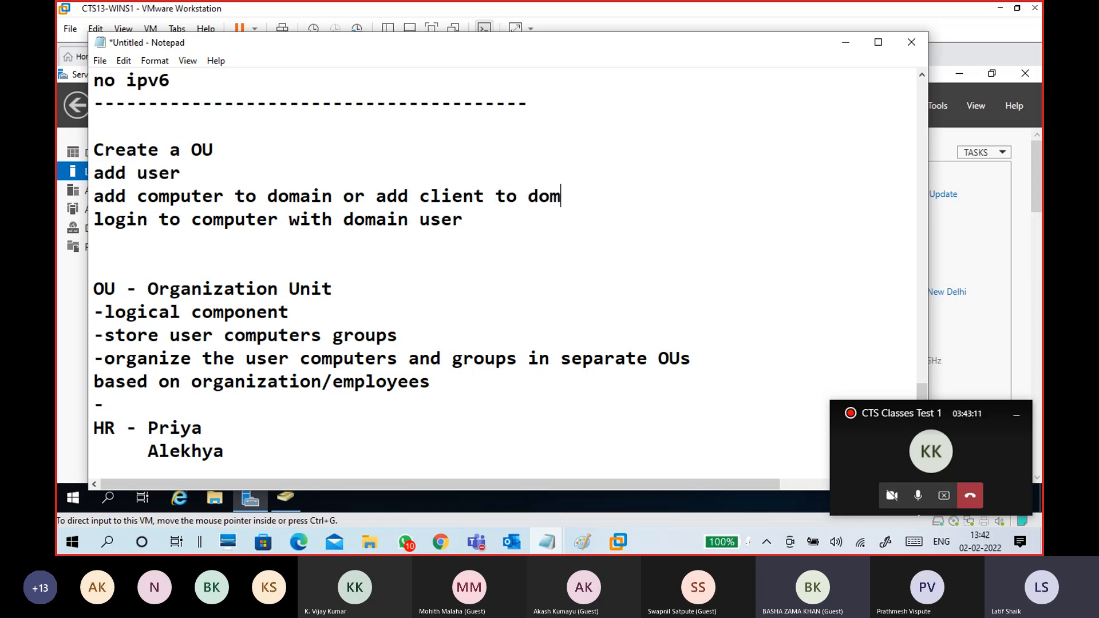
- Paste that line at the end of the notes under a dashed divider, then minimize Notepad
drag(613, 205, 89, 198)
key(ctrl+c)
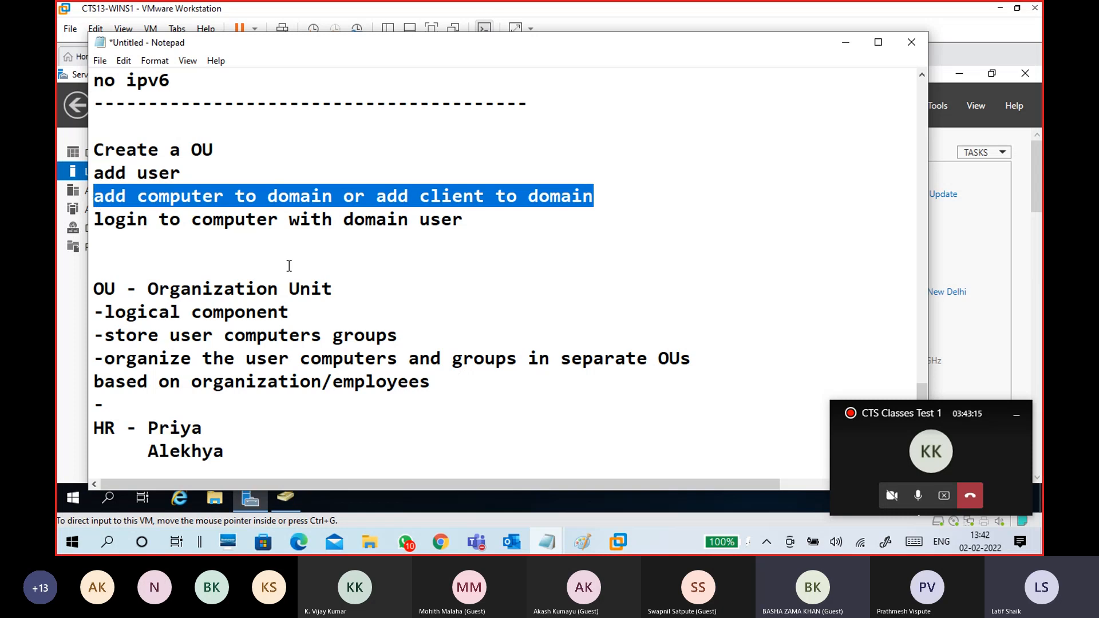
scroll(289, 265, down, 7)
click(150, 285)
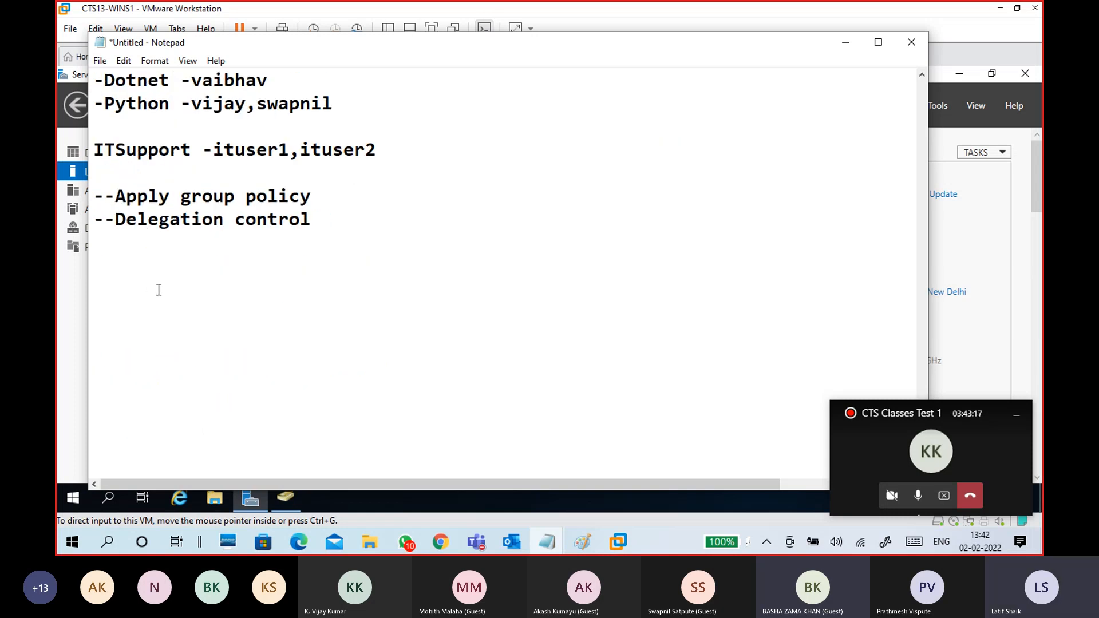
key(ctrl+v)
text(--------------------------------------------)
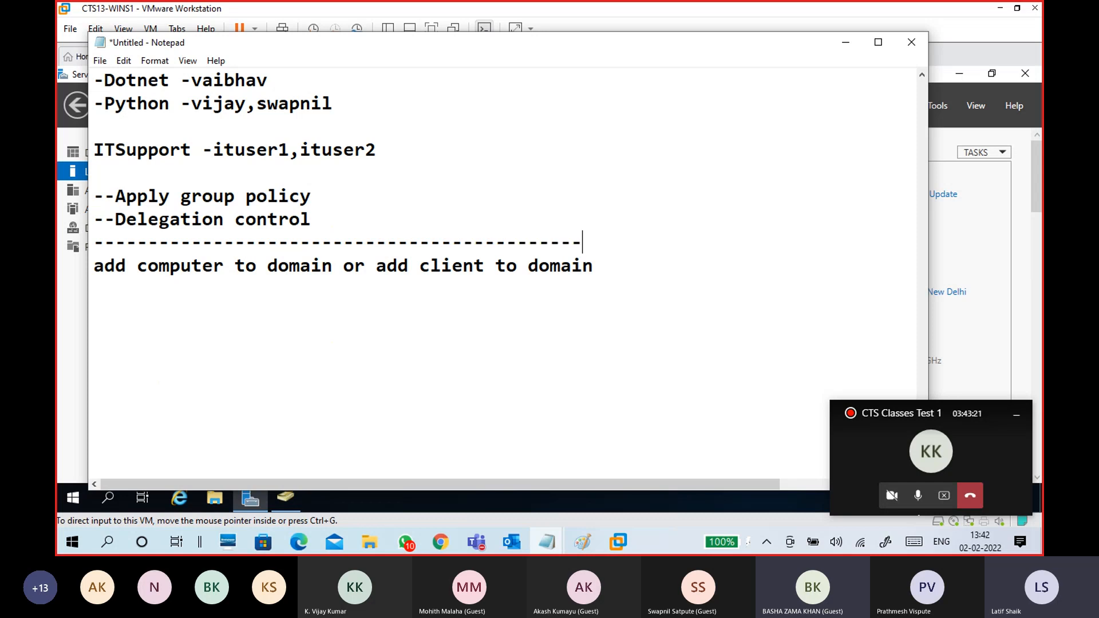
click(207, 320)
click(845, 42)
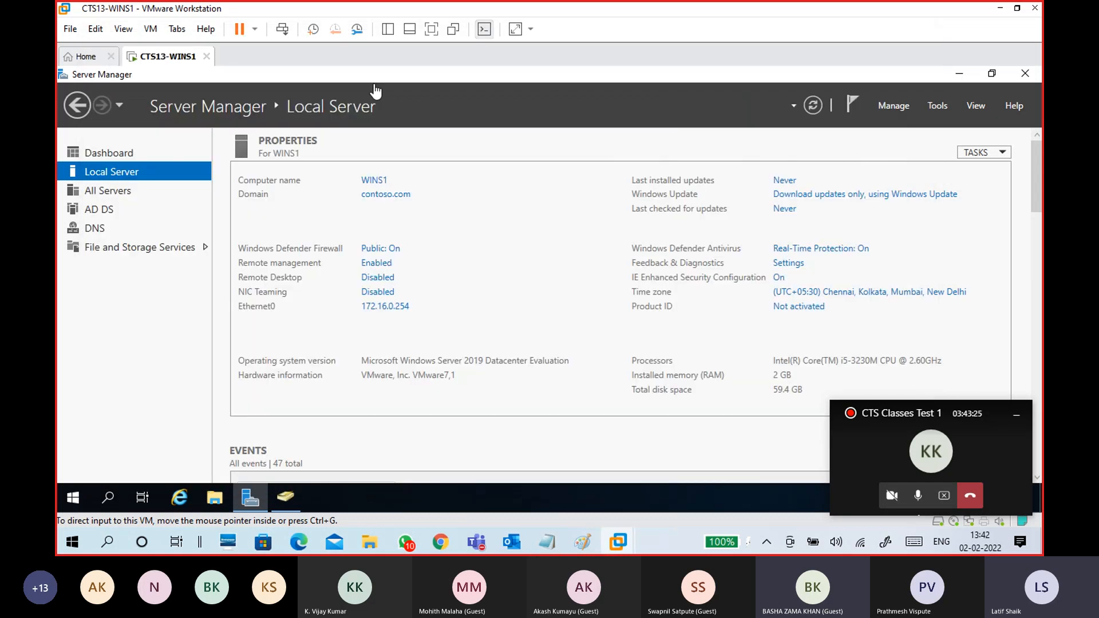
- Open the CTS13-WINC1 client VM from the library, then close the library sidebar
click(389, 33)
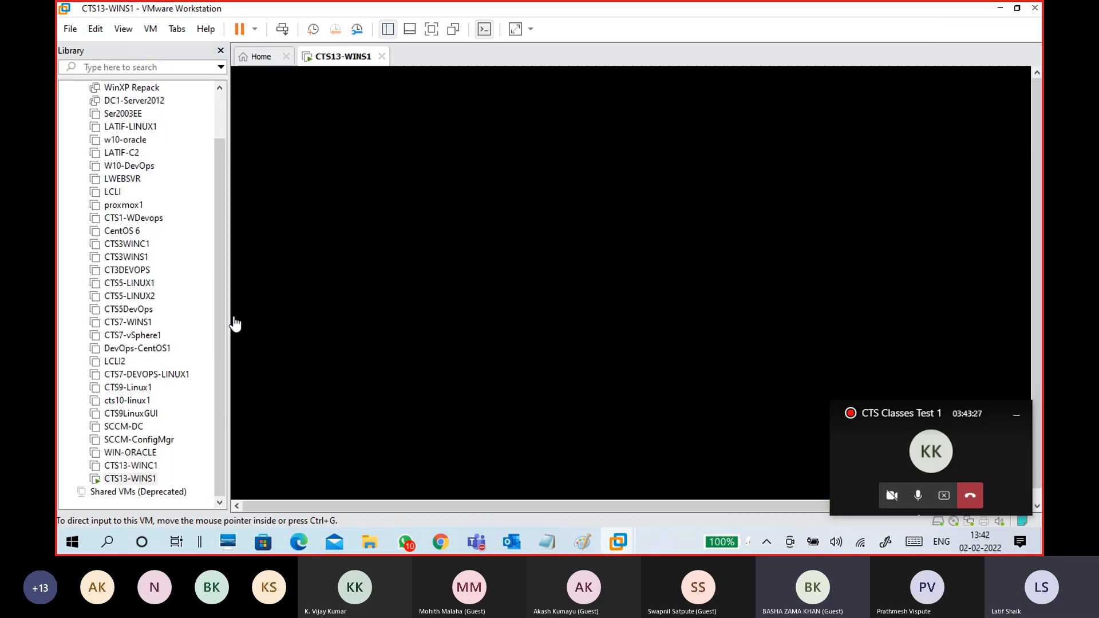
click(138, 468)
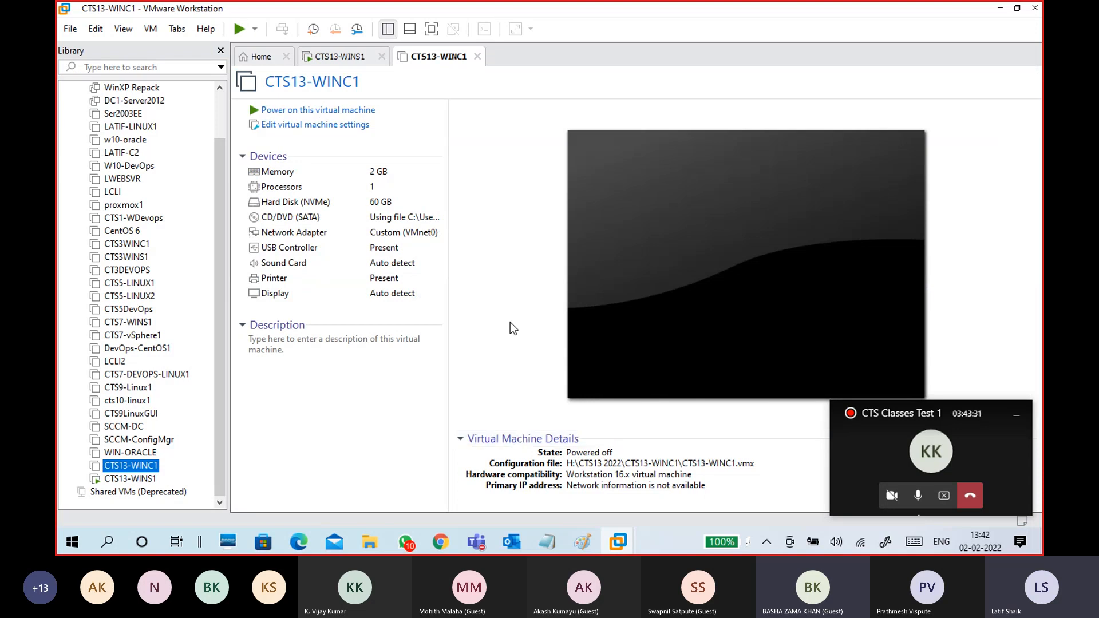
click(220, 51)
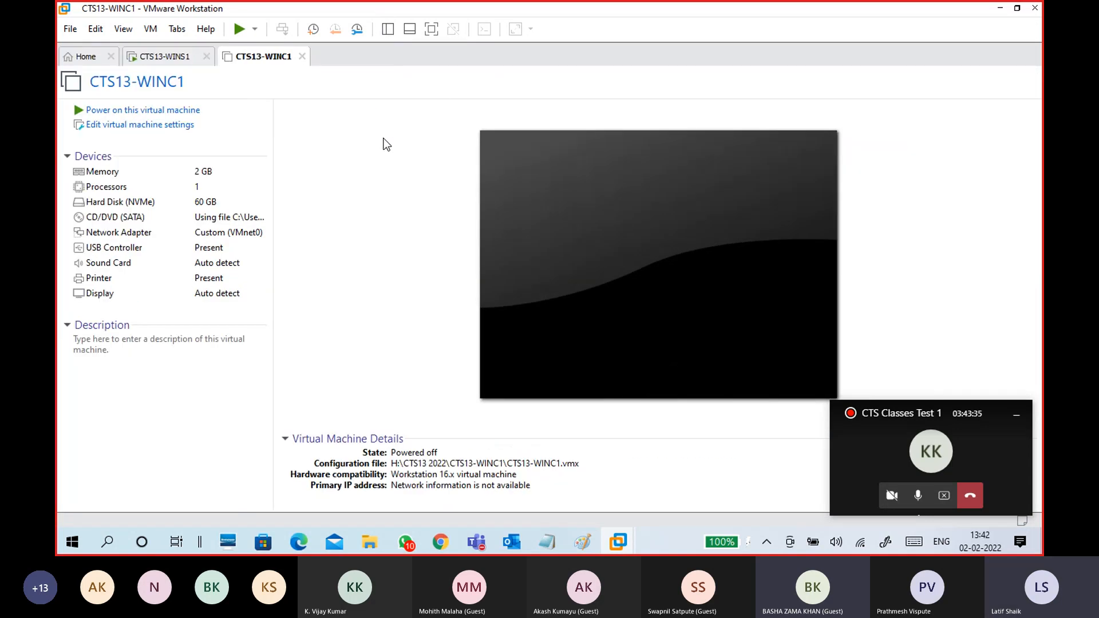
- Toggle between the CTS13-WINS1 and CTS13-WINC1 tabs, ending on WINS1's VM menu
click(155, 56)
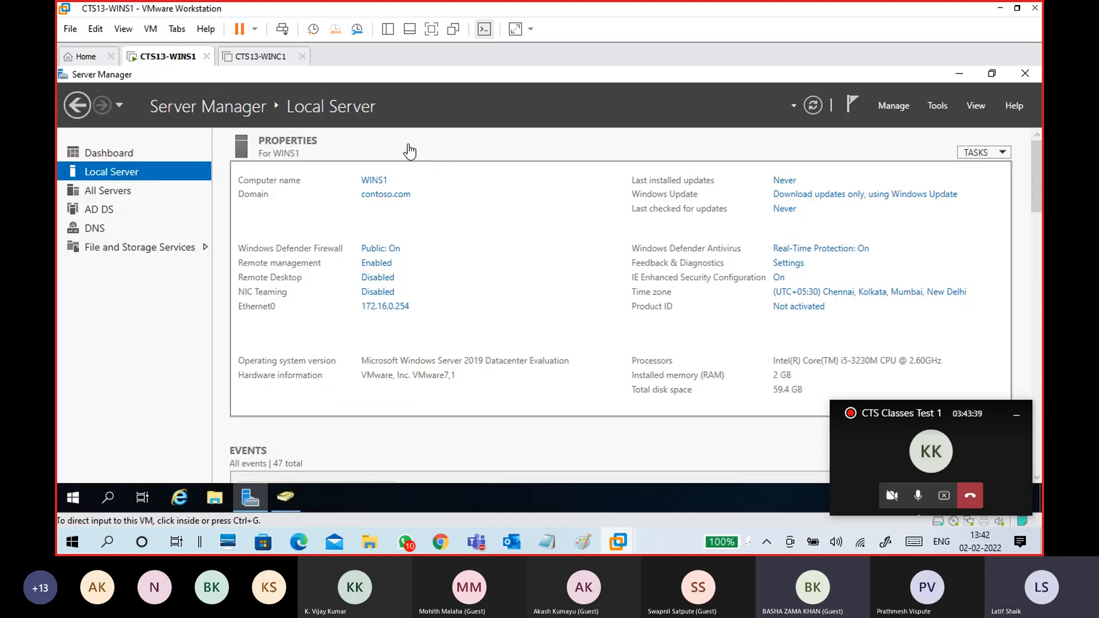
click(262, 57)
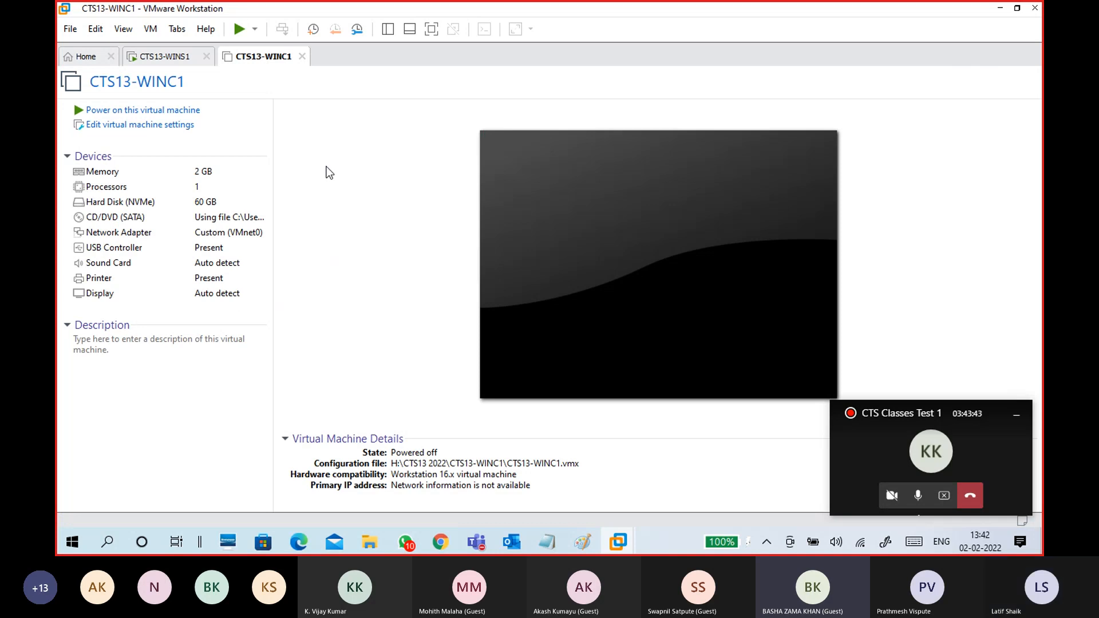
click(163, 57)
click(262, 57)
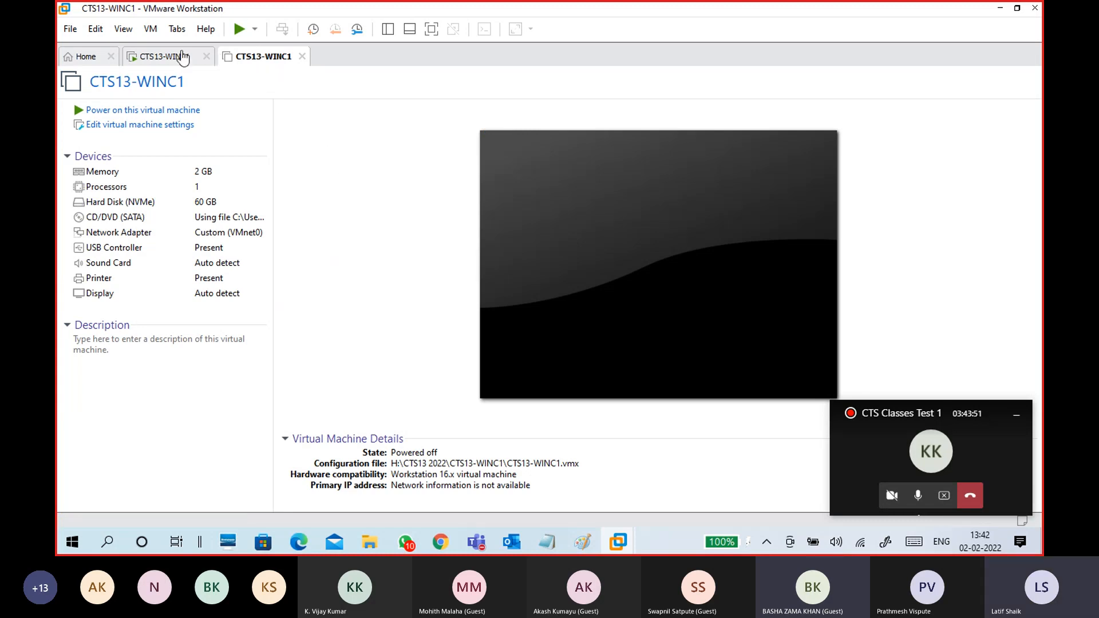
click(166, 57)
click(260, 57)
click(174, 57)
click(176, 29)
- Check which network the server CTS13-WINS1's adapter uses, closing its settings unchanged
mouse_move(150, 29)
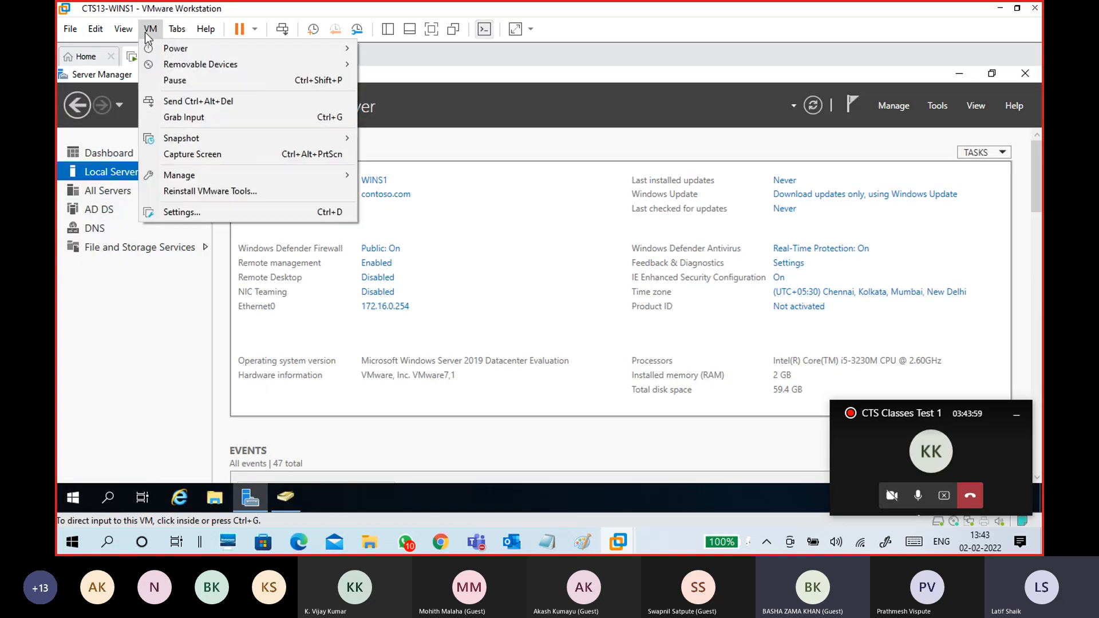
click(180, 214)
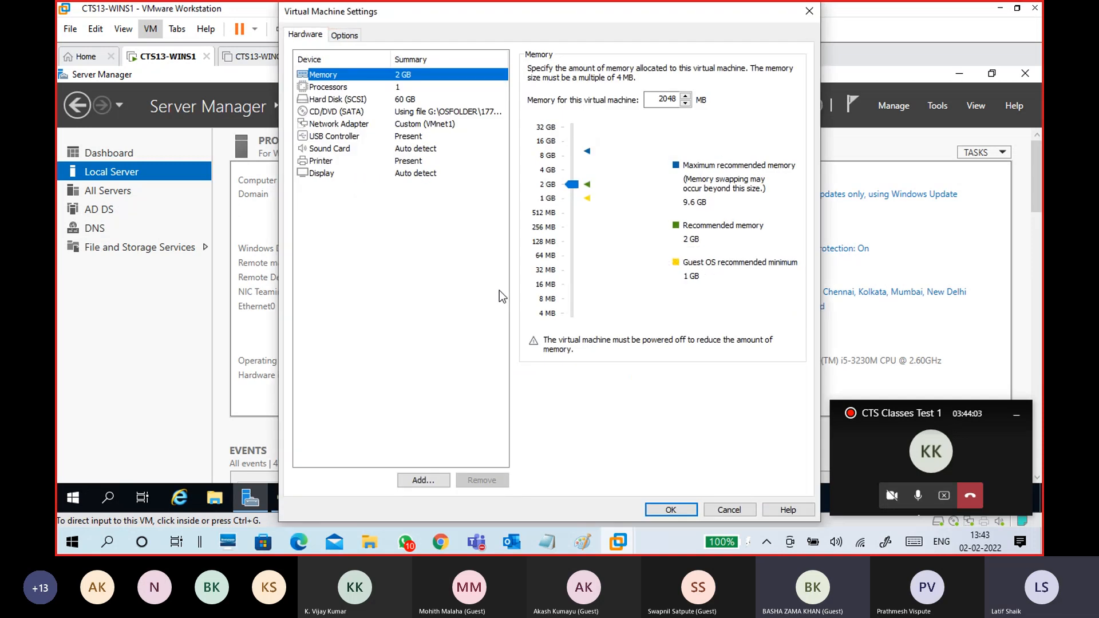
click(423, 124)
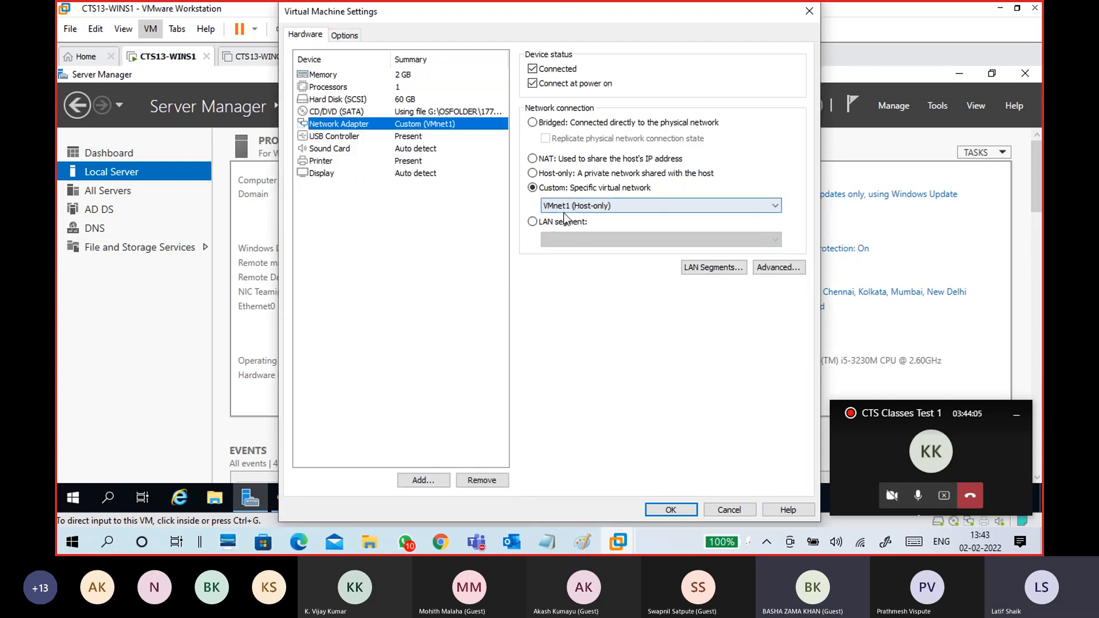
click(670, 509)
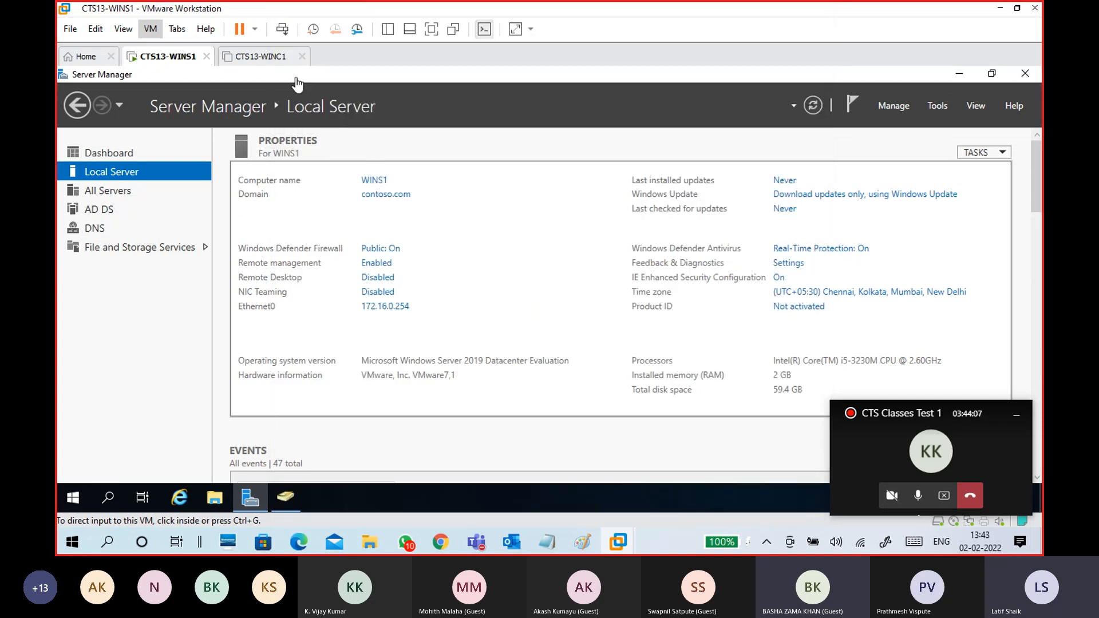
- Set the client CTS13-WINC1's network adapter to Custom VMnet1 (Host-only)
click(269, 56)
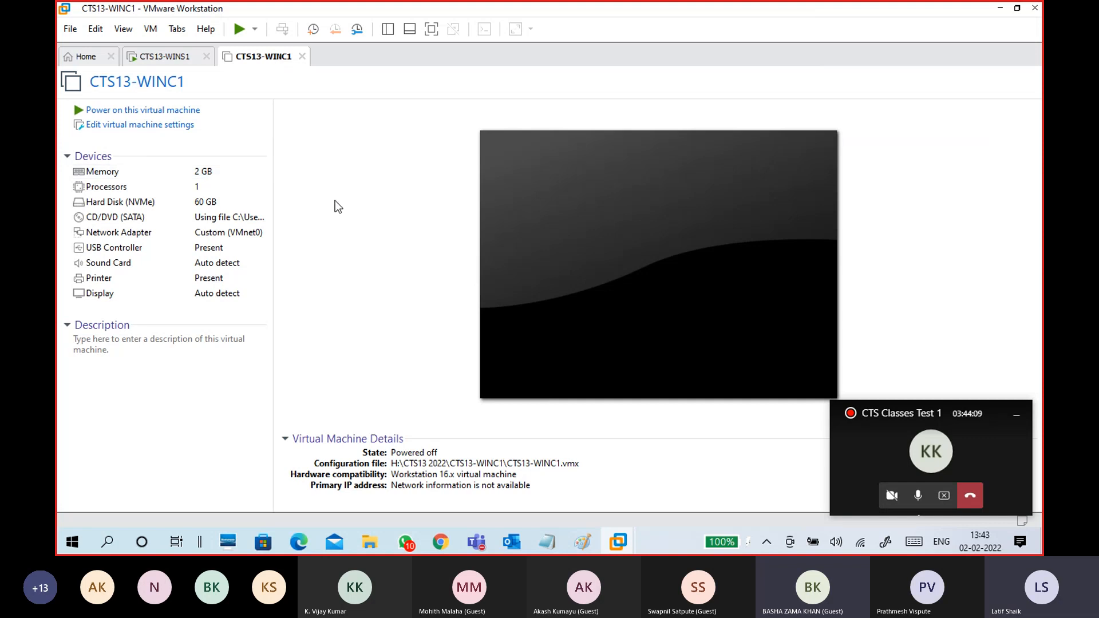
click(170, 127)
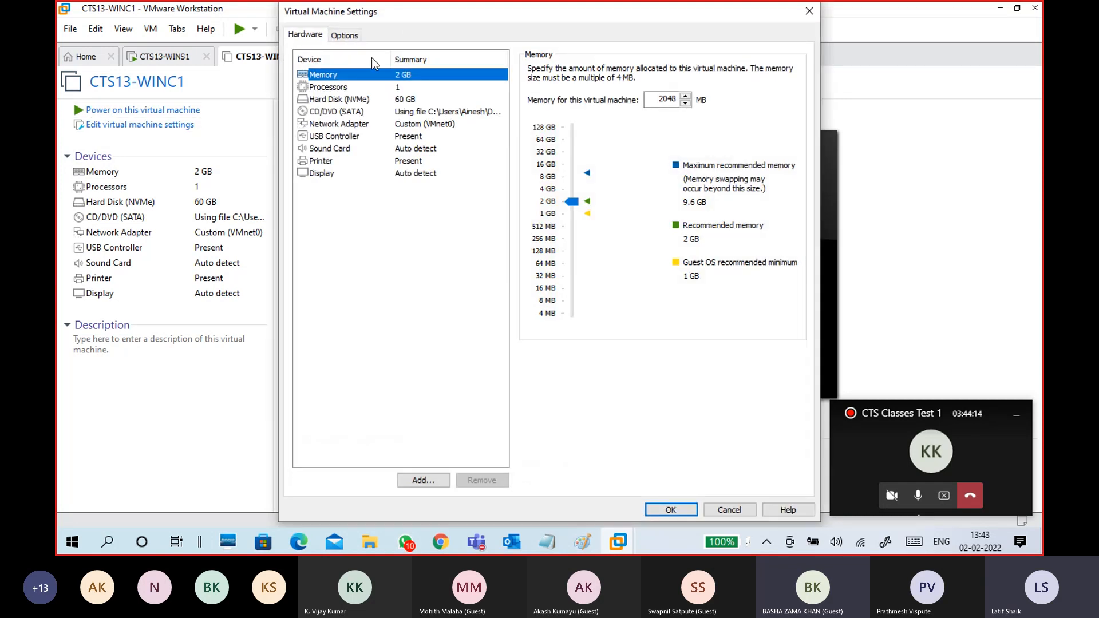
click(423, 124)
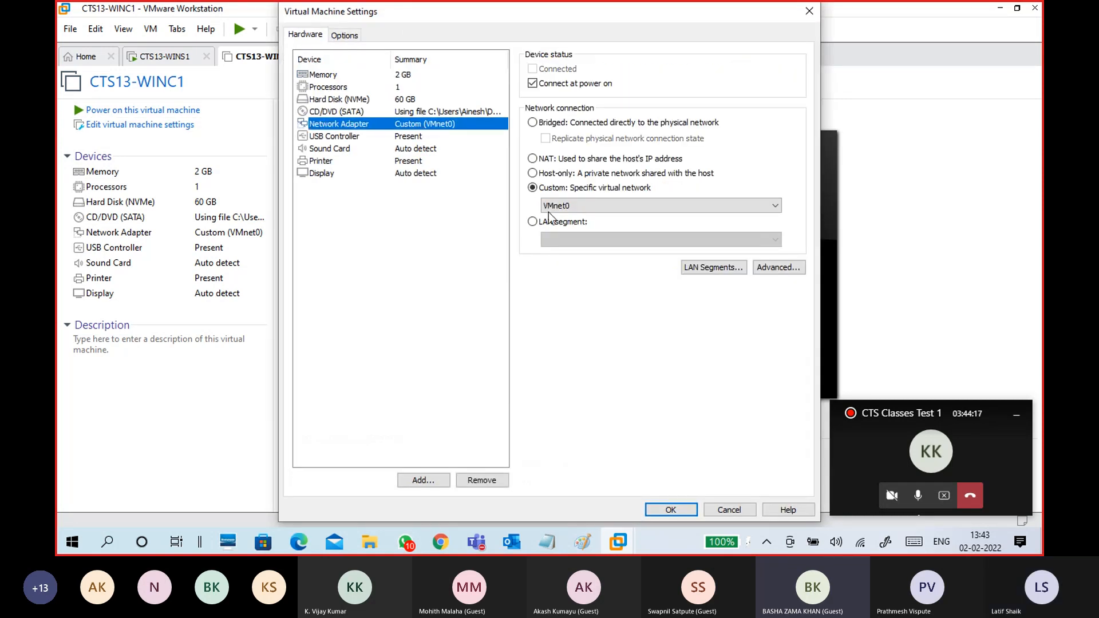
click(569, 209)
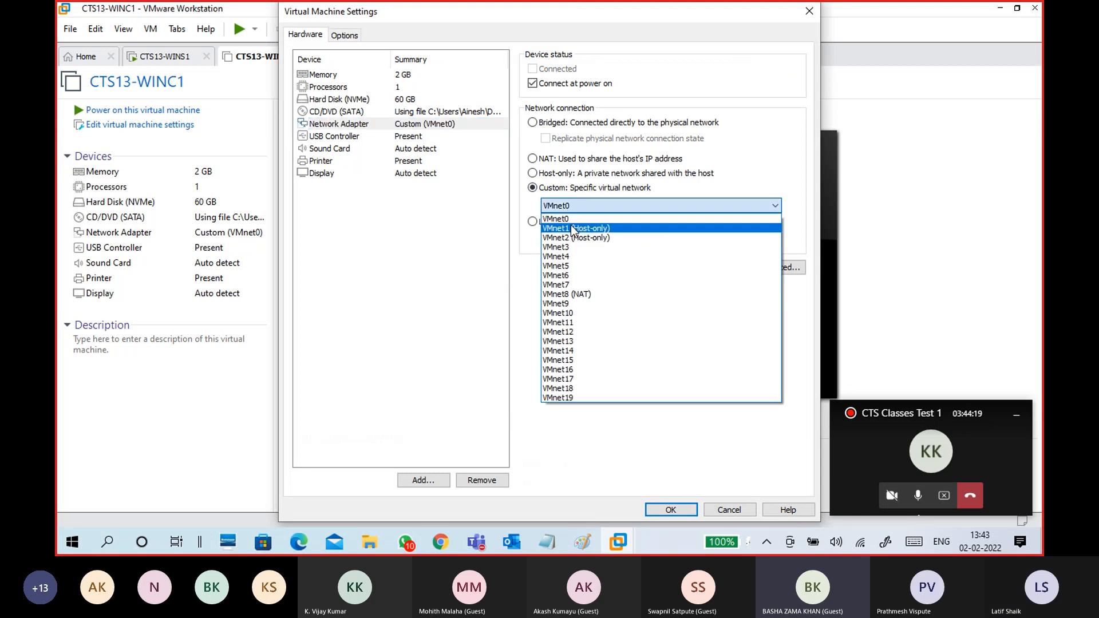
click(573, 225)
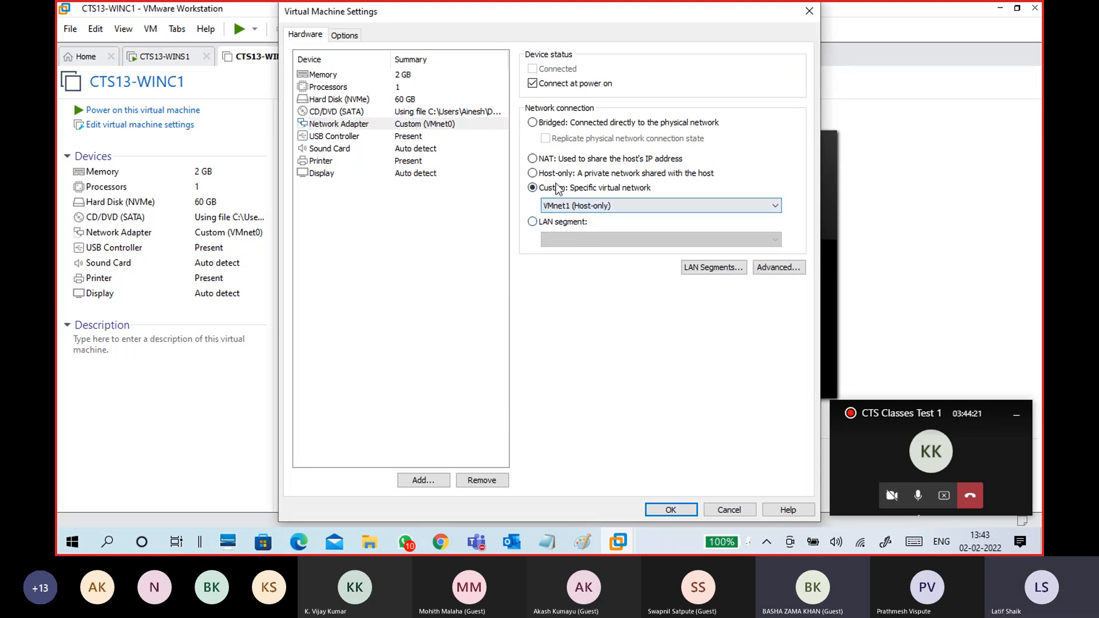
click(671, 510)
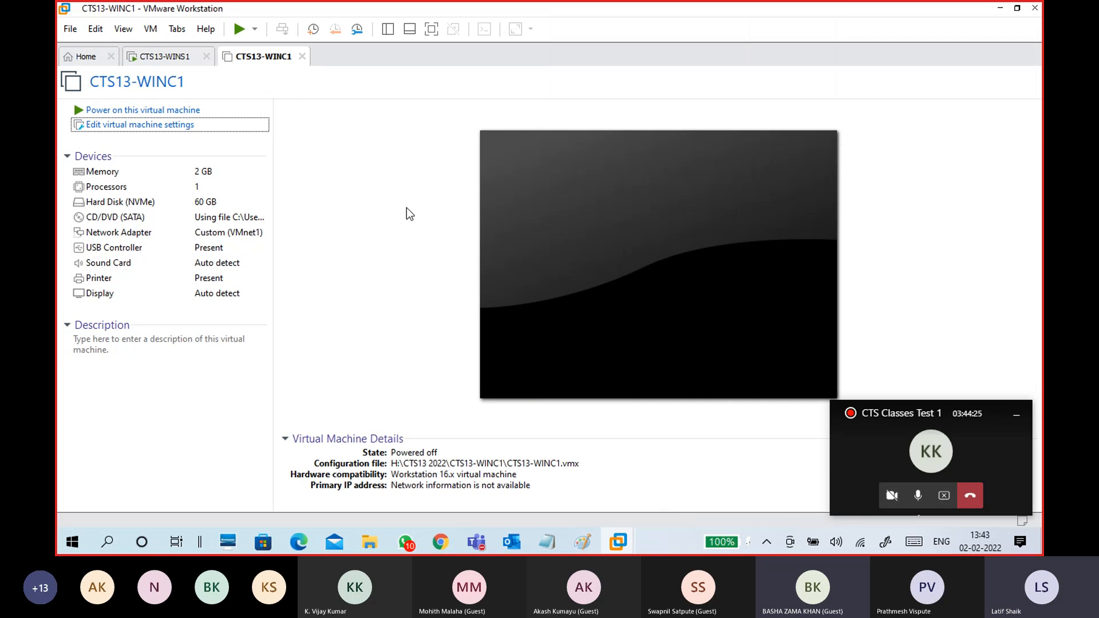
click(582, 543)
- In the class notes, add 'make sure server and client are connected to same network'
click(583, 544)
click(553, 542)
click(625, 483)
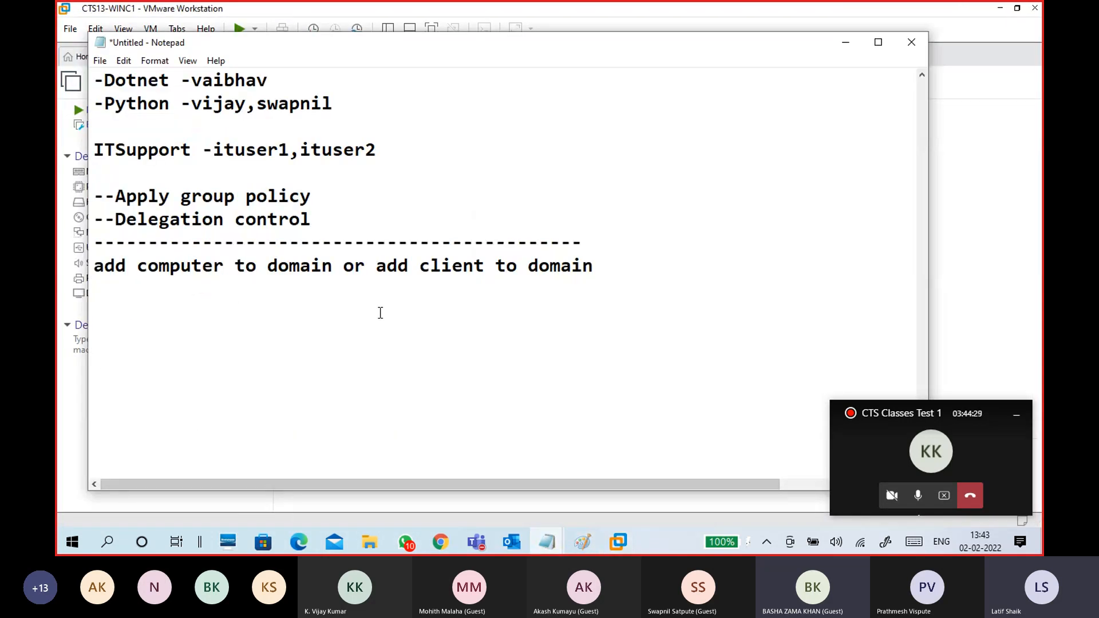
text(make sure)
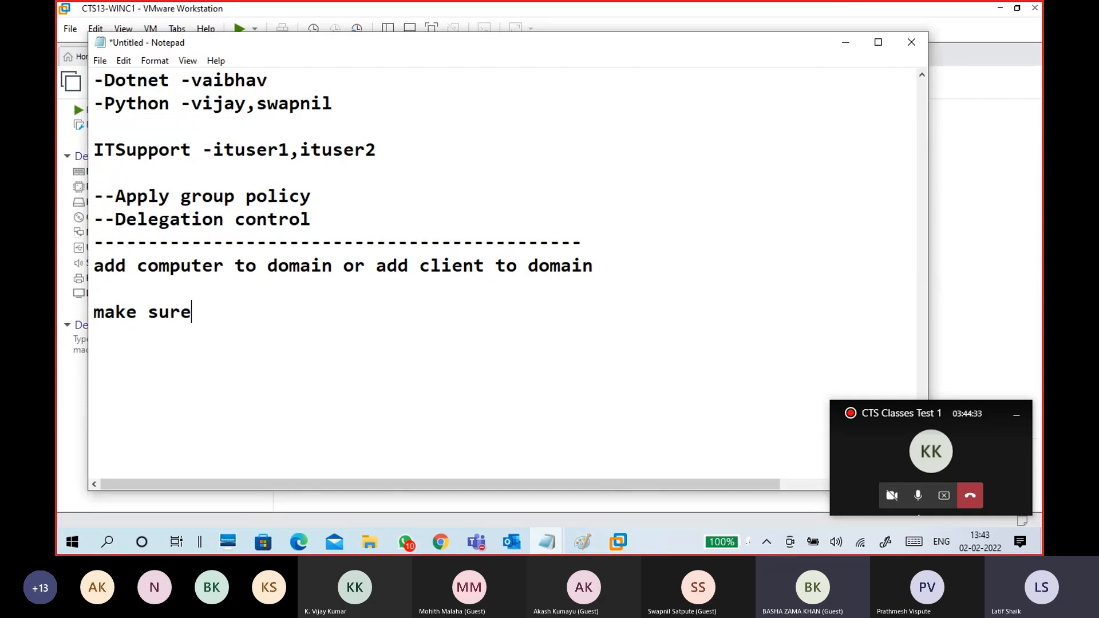
text( server and clinet)
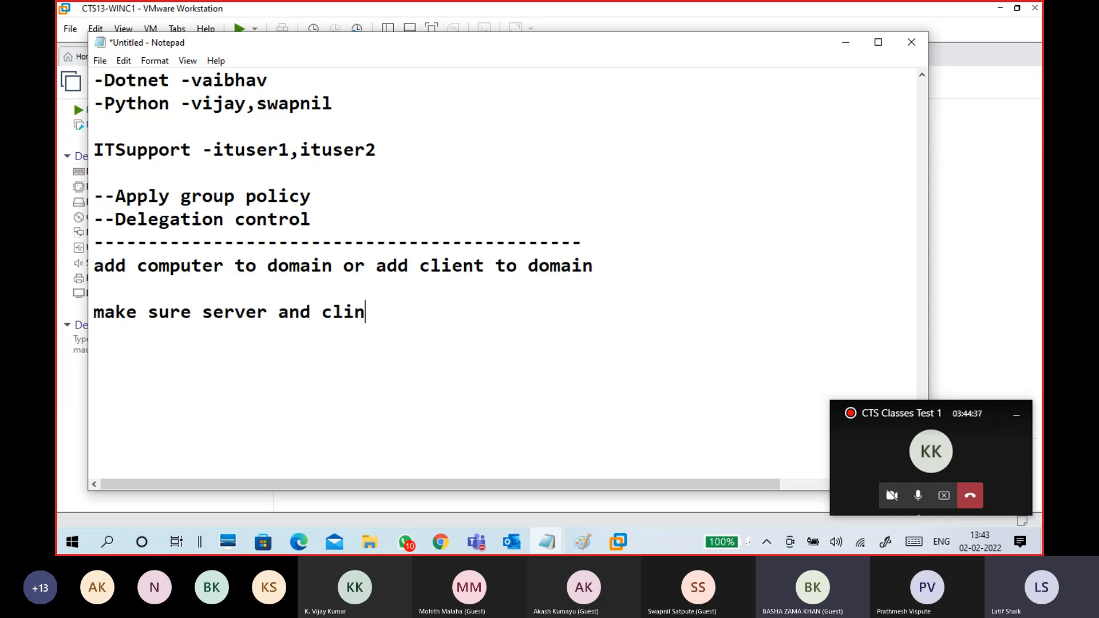
key(BackSpace)
key(BackSpace)
key(BackSpace)
text(ent )
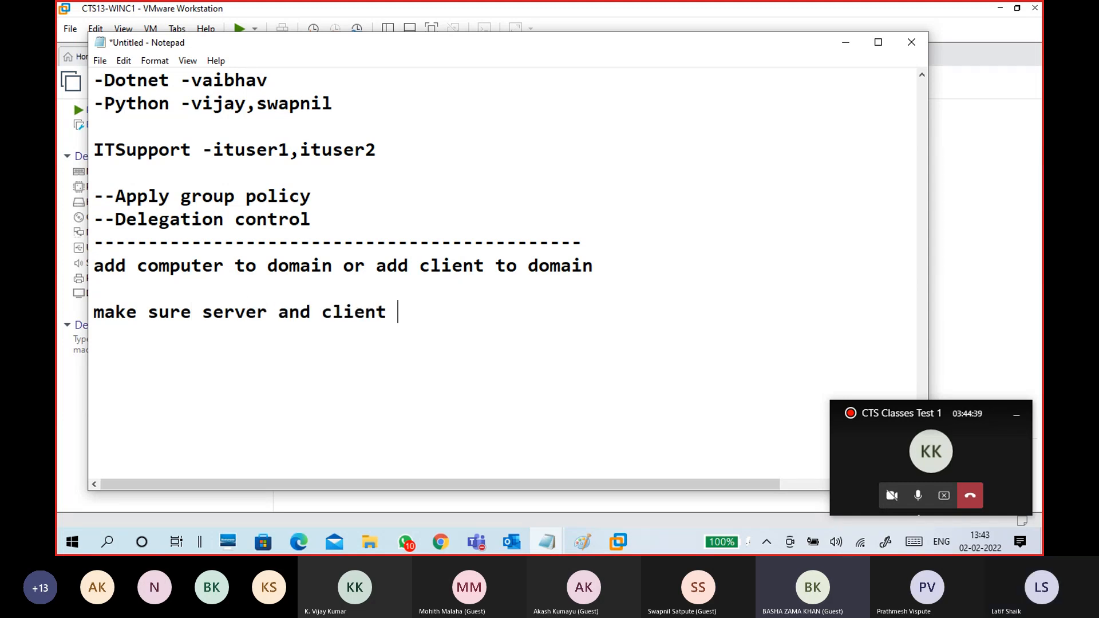
text(are connec)
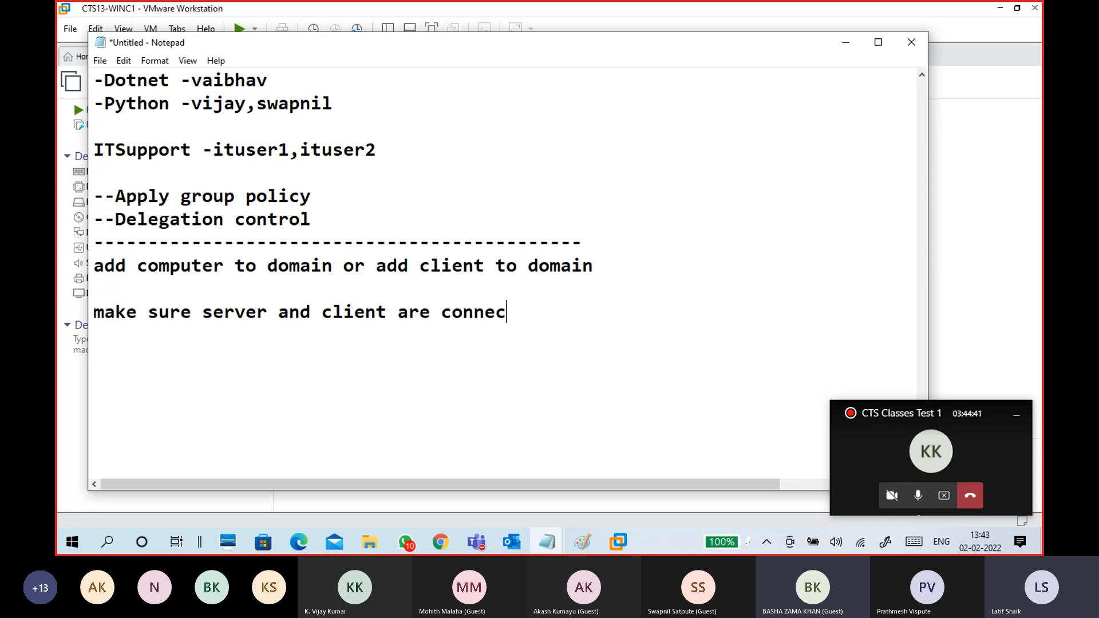
text(ted to)
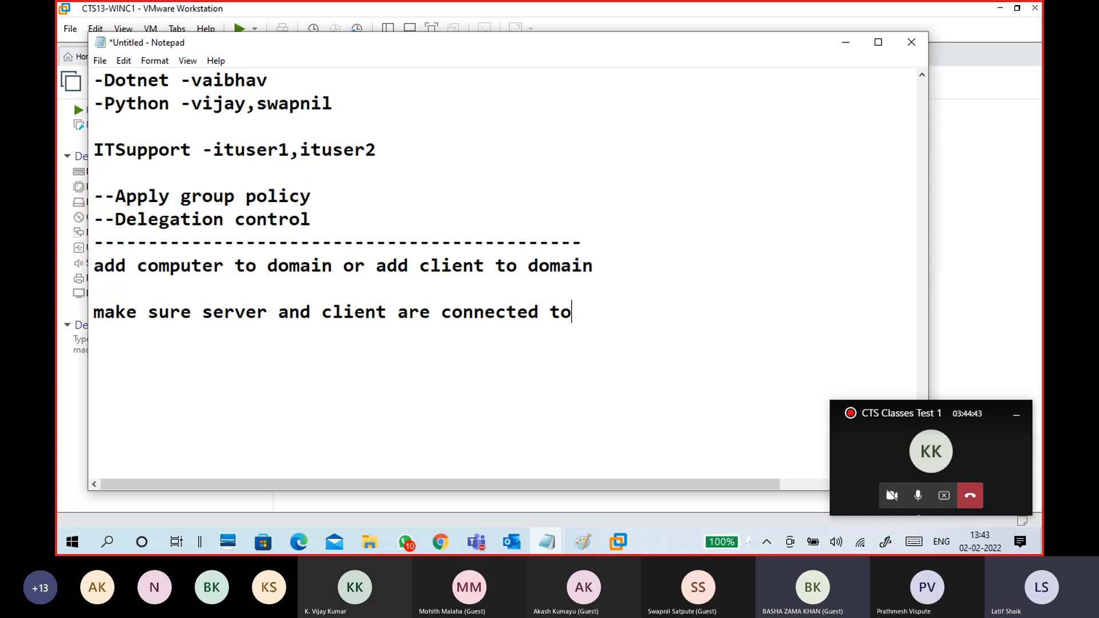
text( same network)
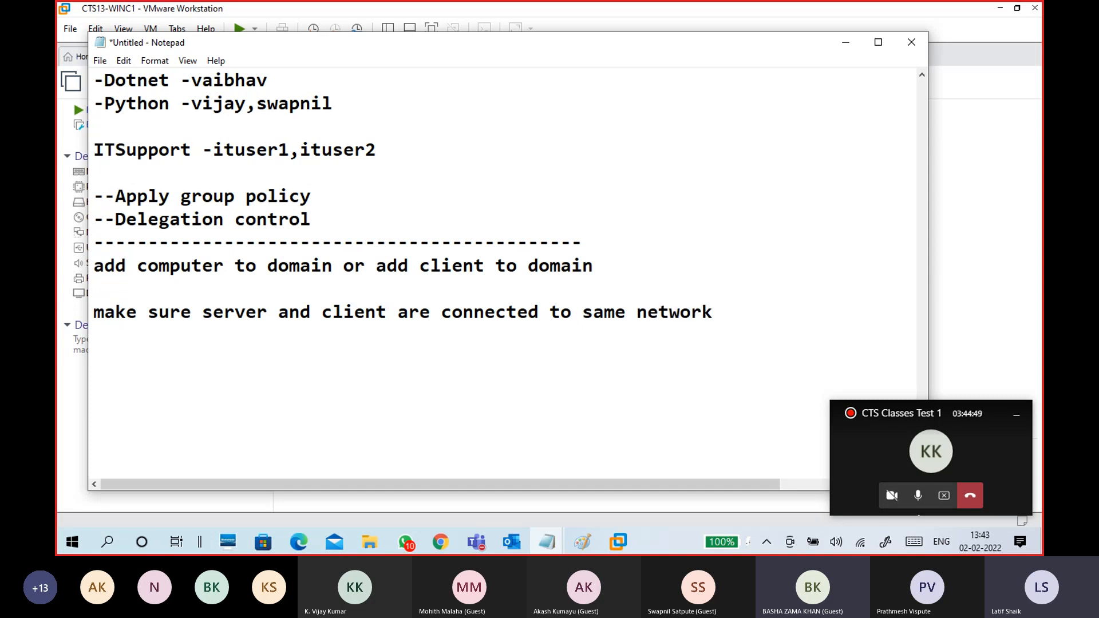
text(vmnet1)
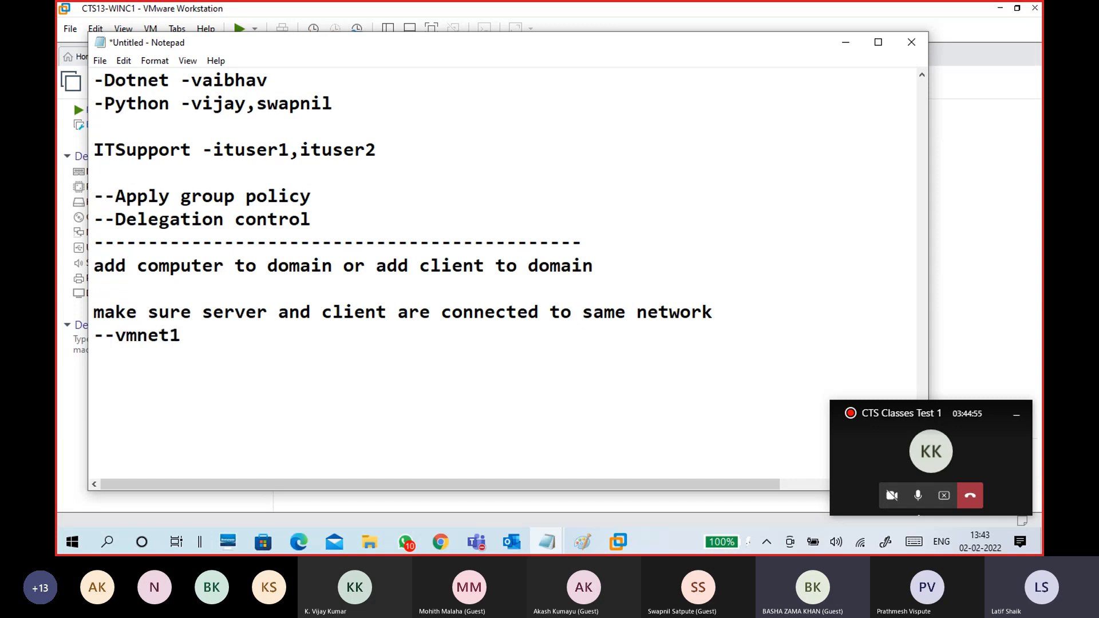
- Add the note 'both must be in vmnet1' on its own line, then minimize Notepad
key(Left)
key(Left)
key(Left)
text(both must be )
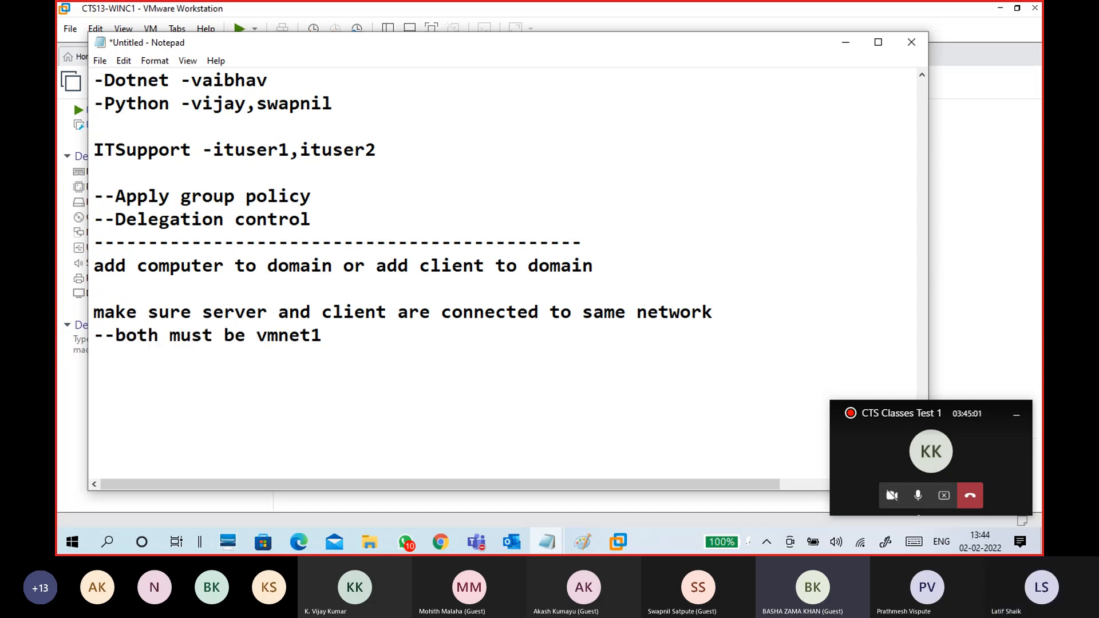
text(in)
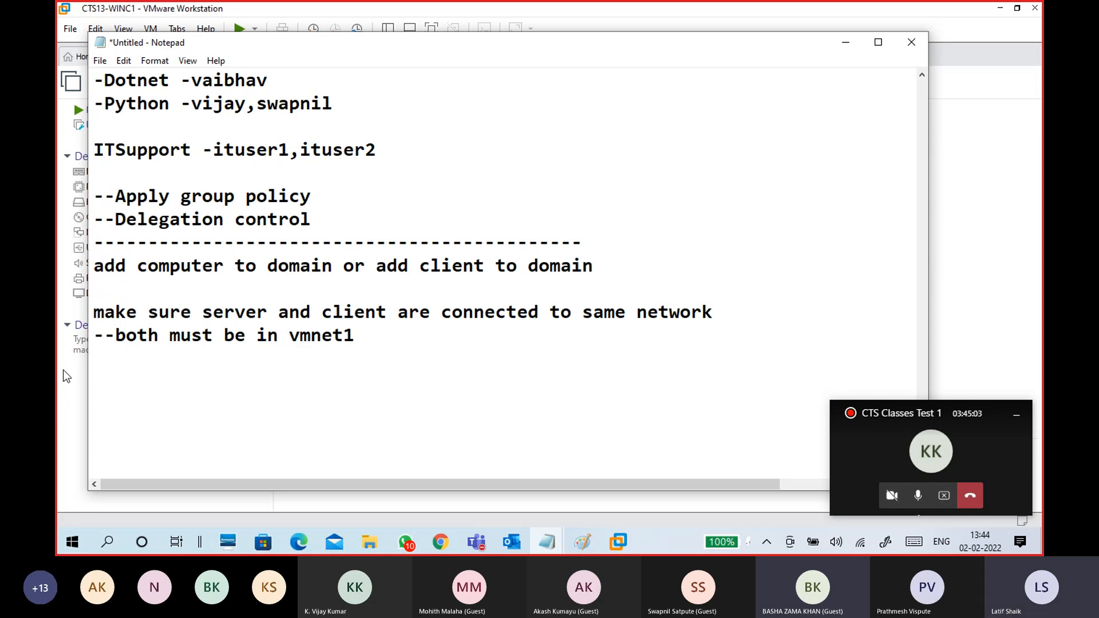
key(Home)
key(Return)
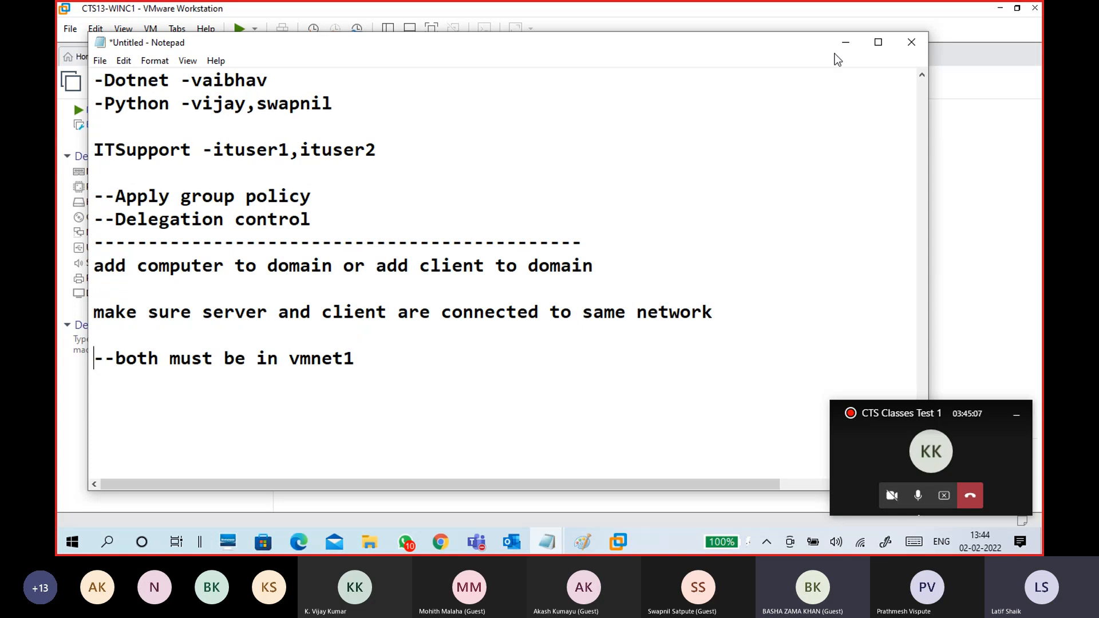
click(846, 42)
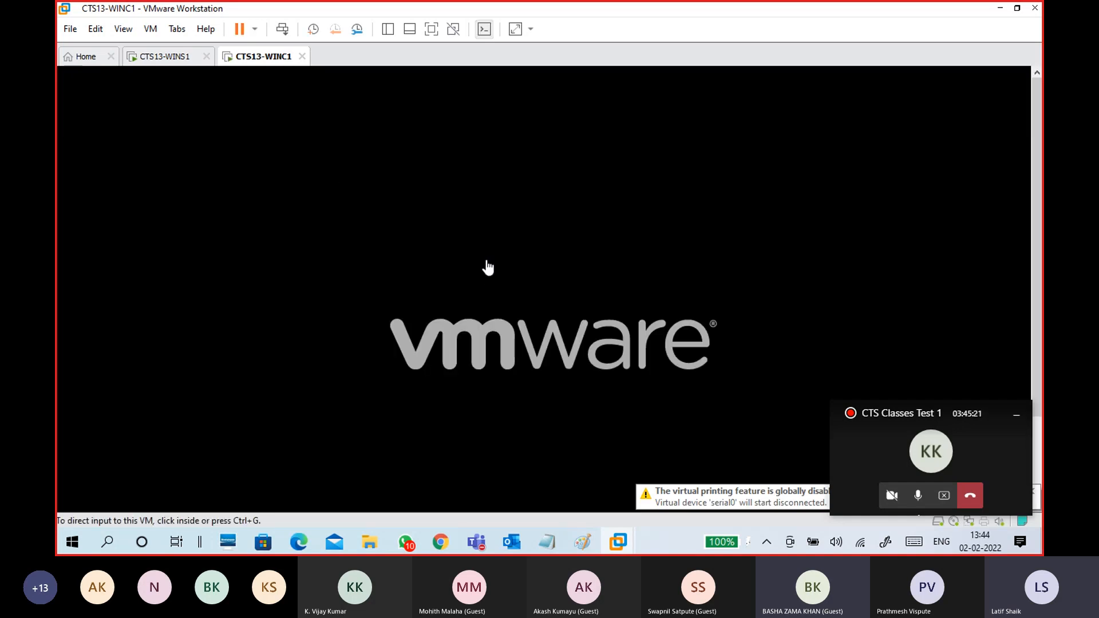
- Watch CTS13-WINC1 reboot to the Windows logo, then switch to the CTS SD B1 Jan 2022 workbook
click(172, 57)
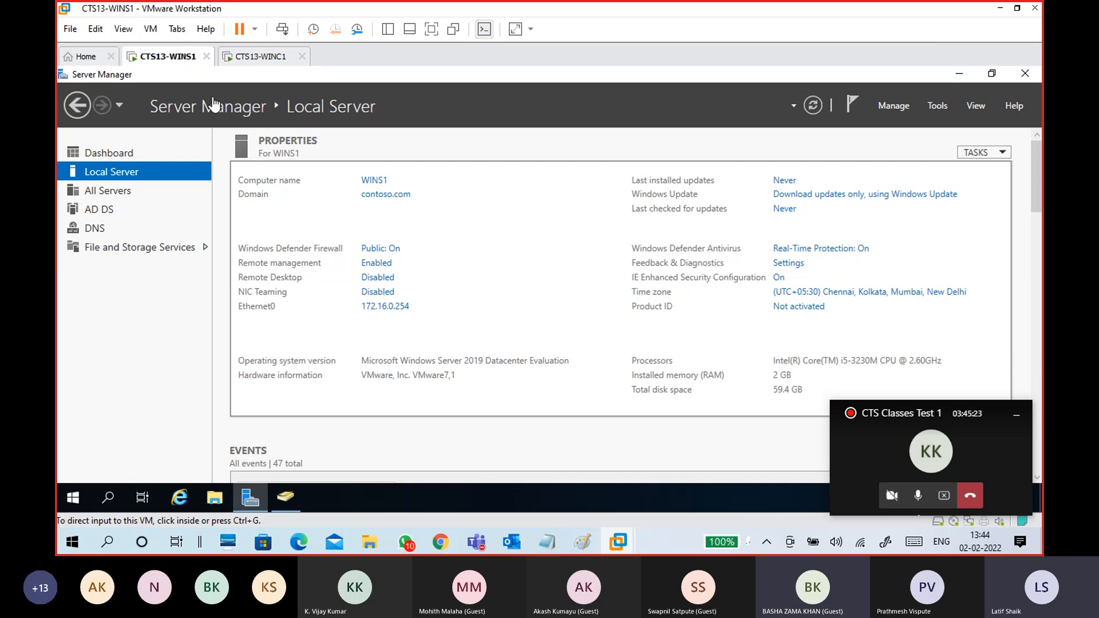
click(255, 60)
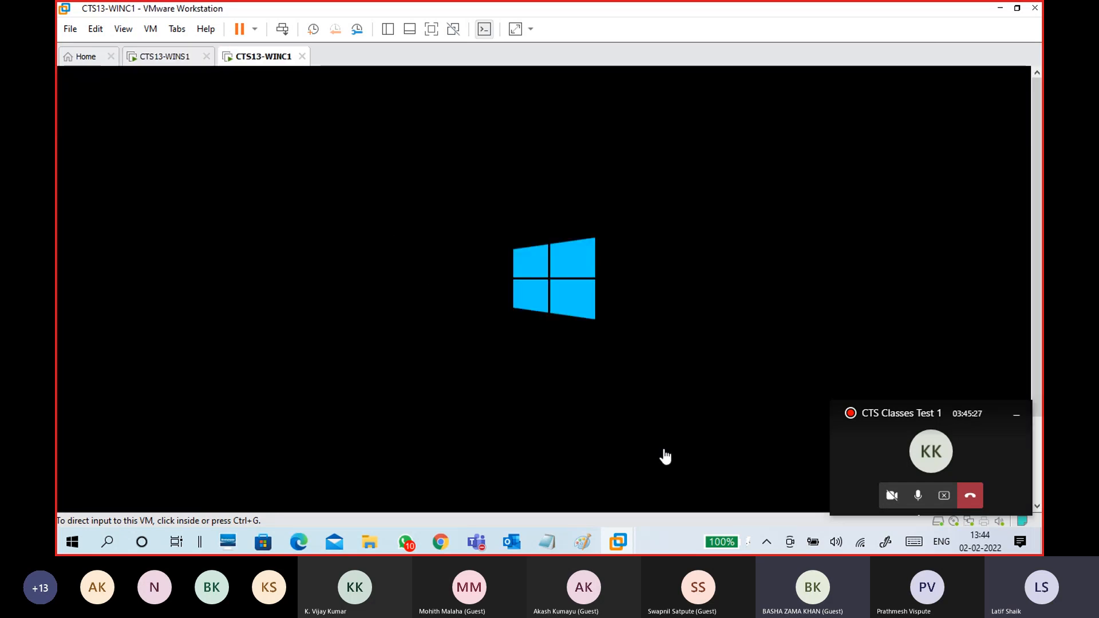
click(583, 544)
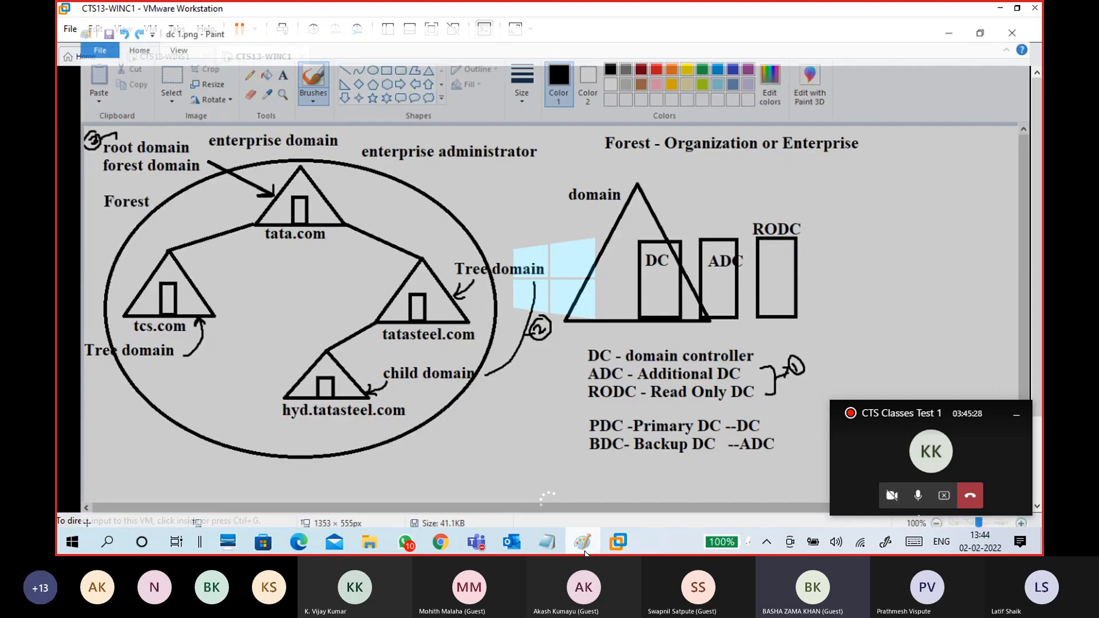
click(584, 546)
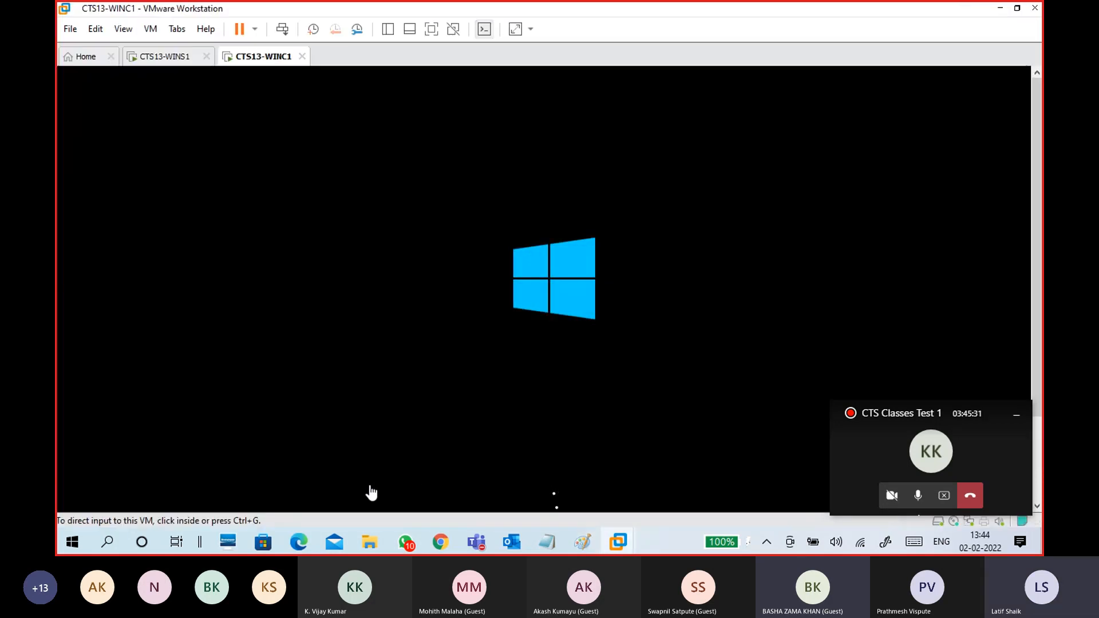
click(304, 544)
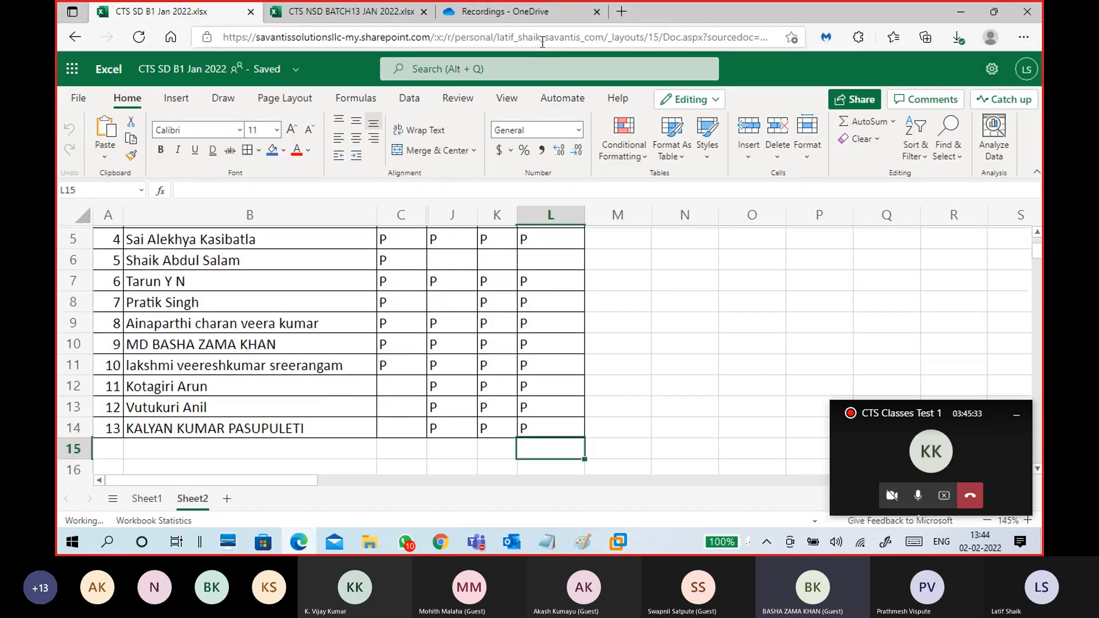
- Preview the CTS Classes Test 1 recording at 0:01:29, 0:03:27 and 0:45:55, then show downloads
click(530, 14)
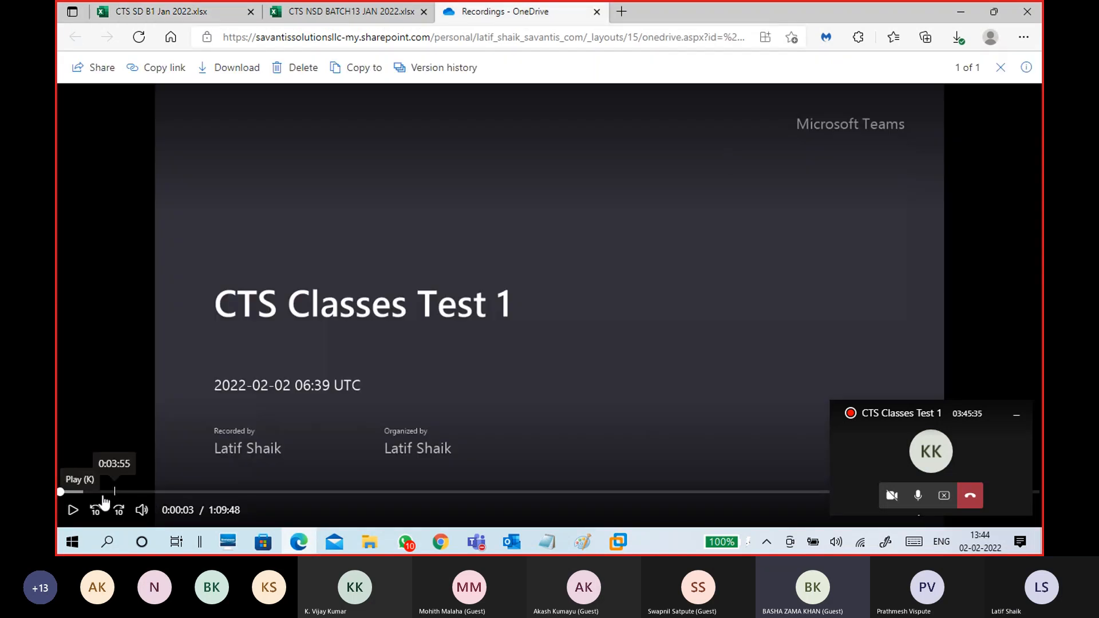
click(81, 492)
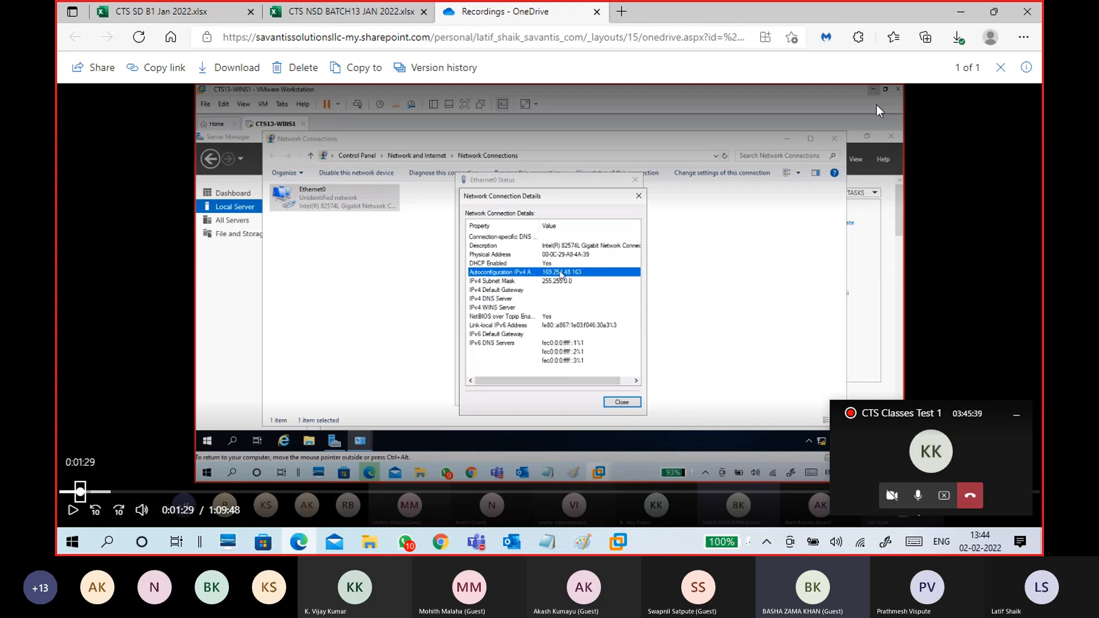
click(107, 491)
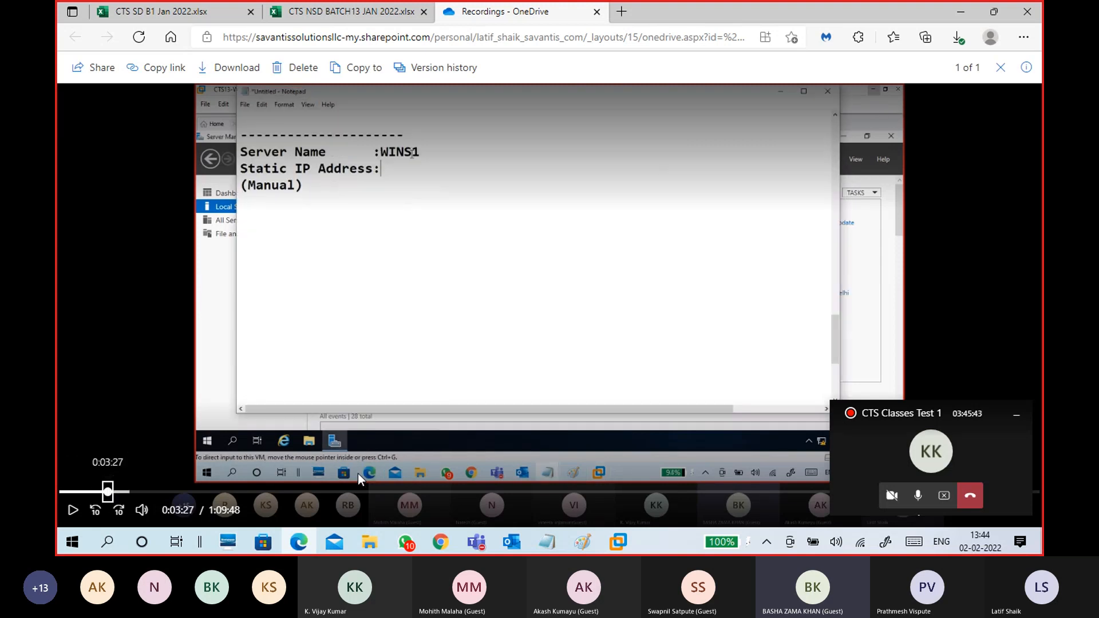
click(702, 488)
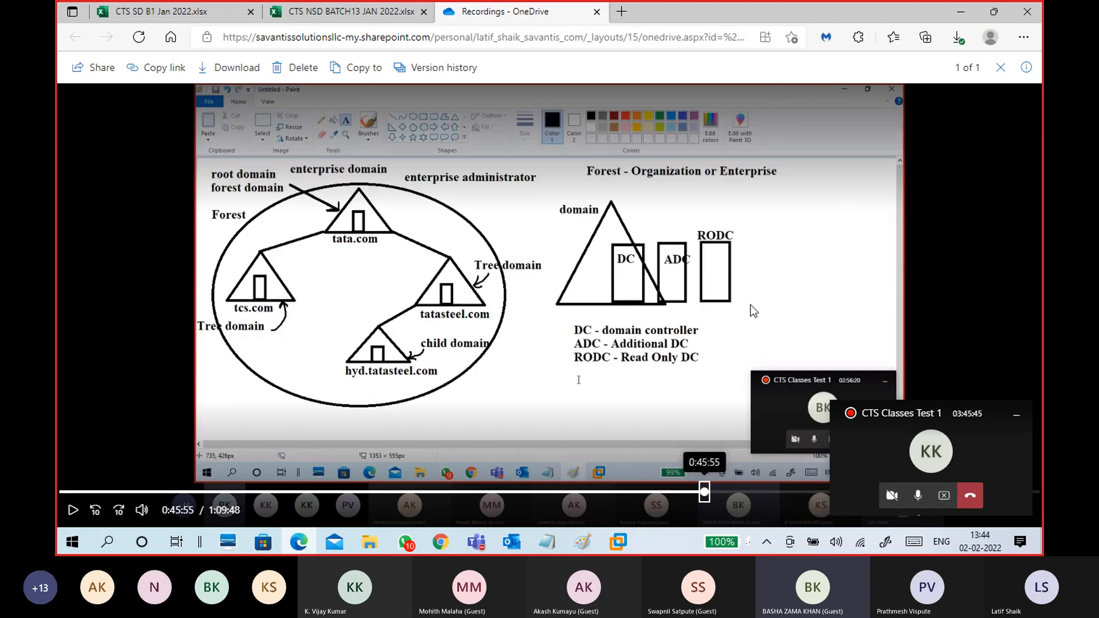
click(957, 37)
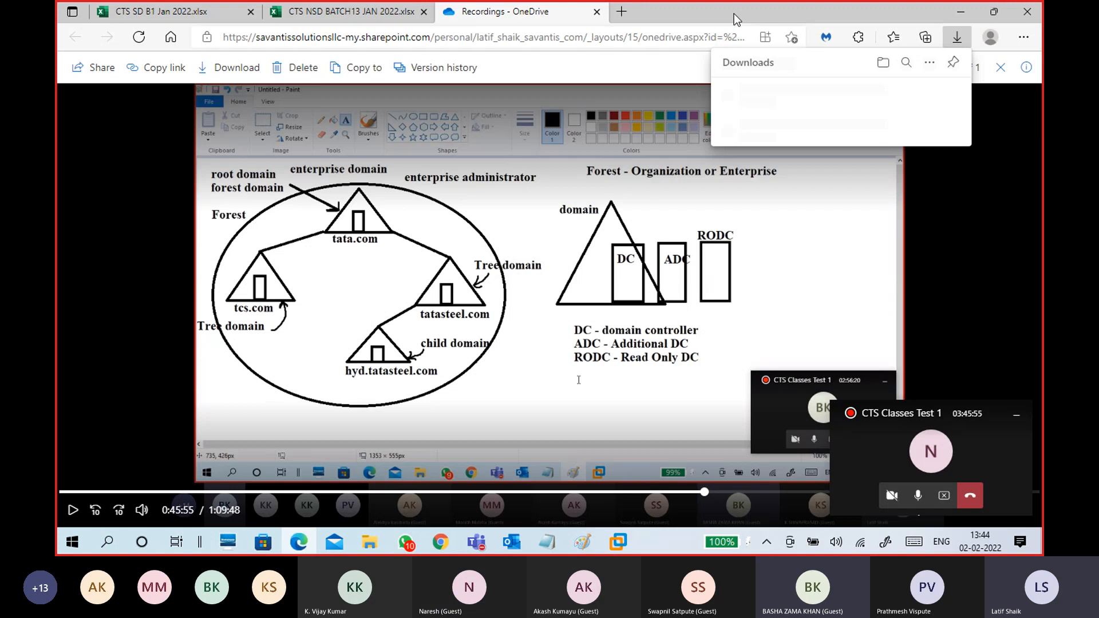
click(909, 99)
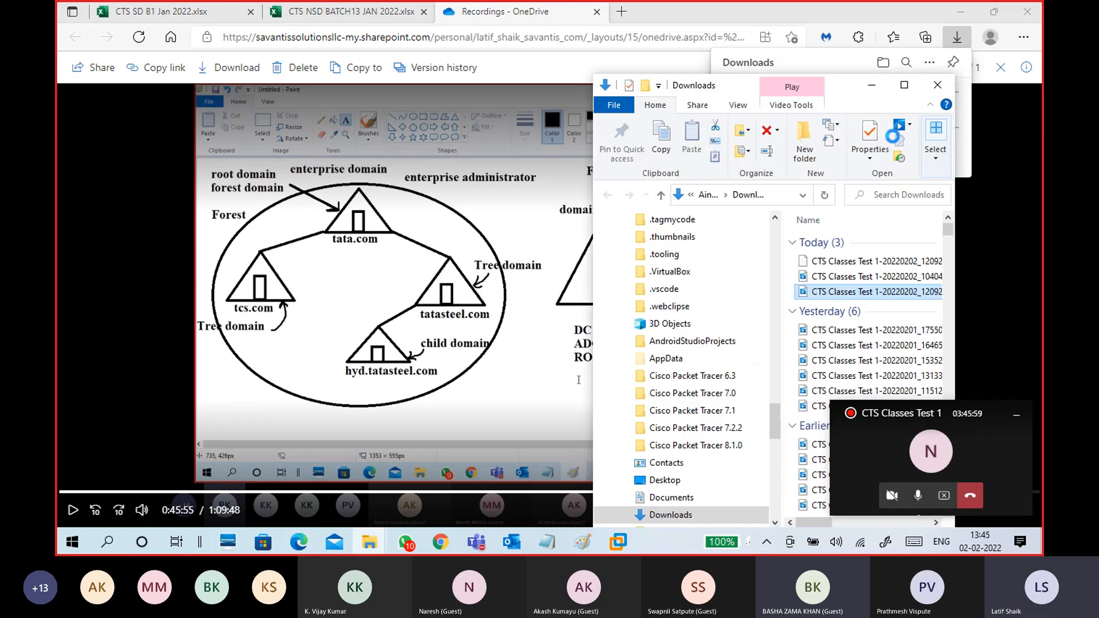
click(959, 12)
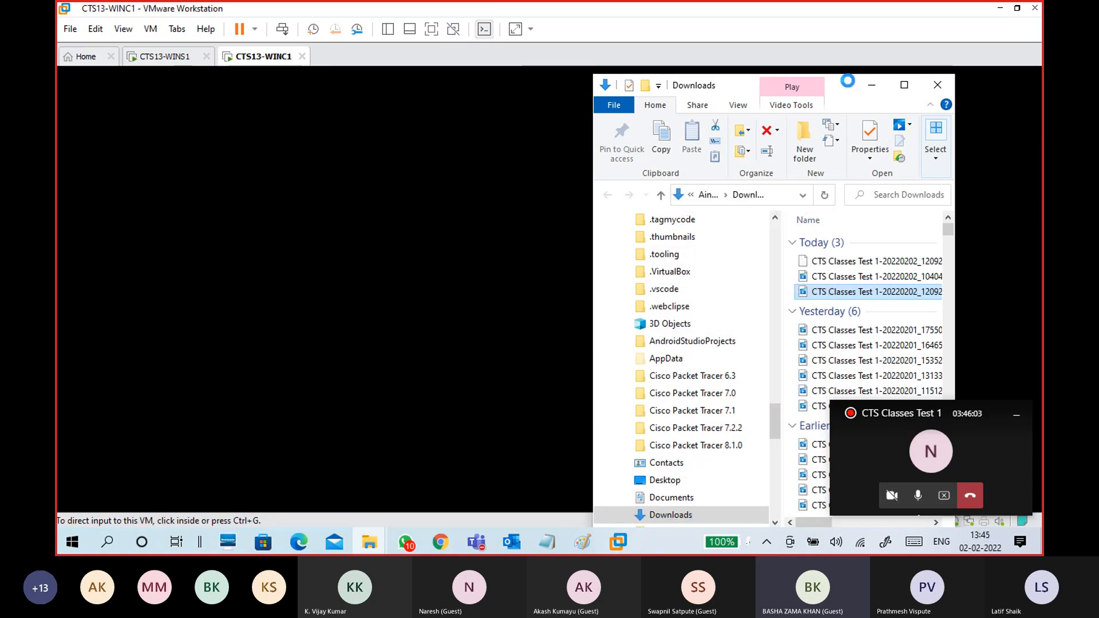
drag(848, 87, 862, 23)
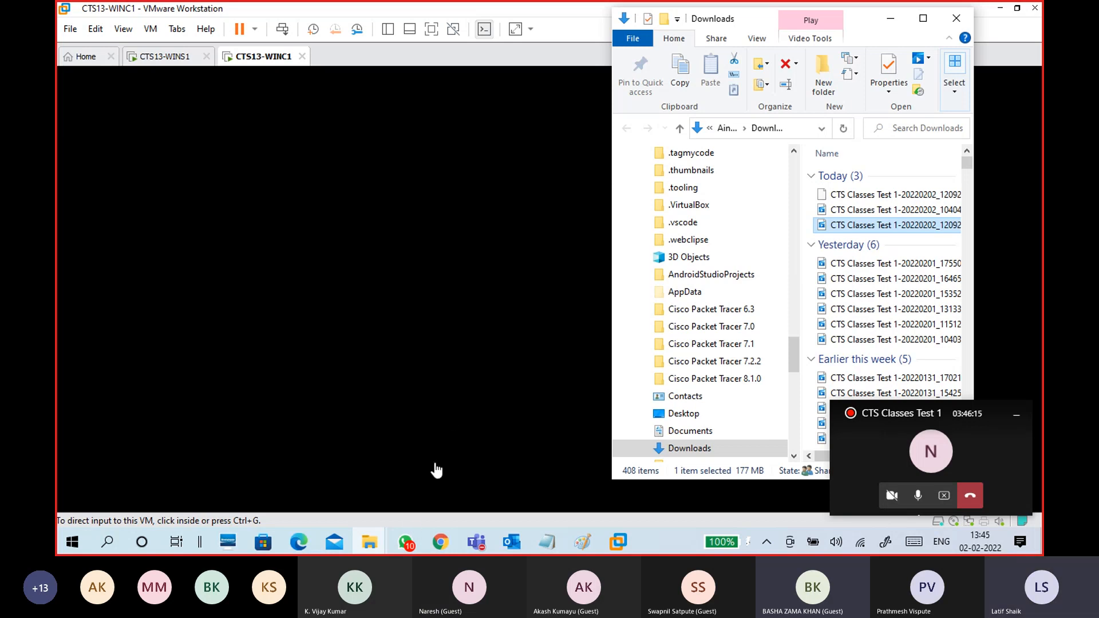
click(450, 542)
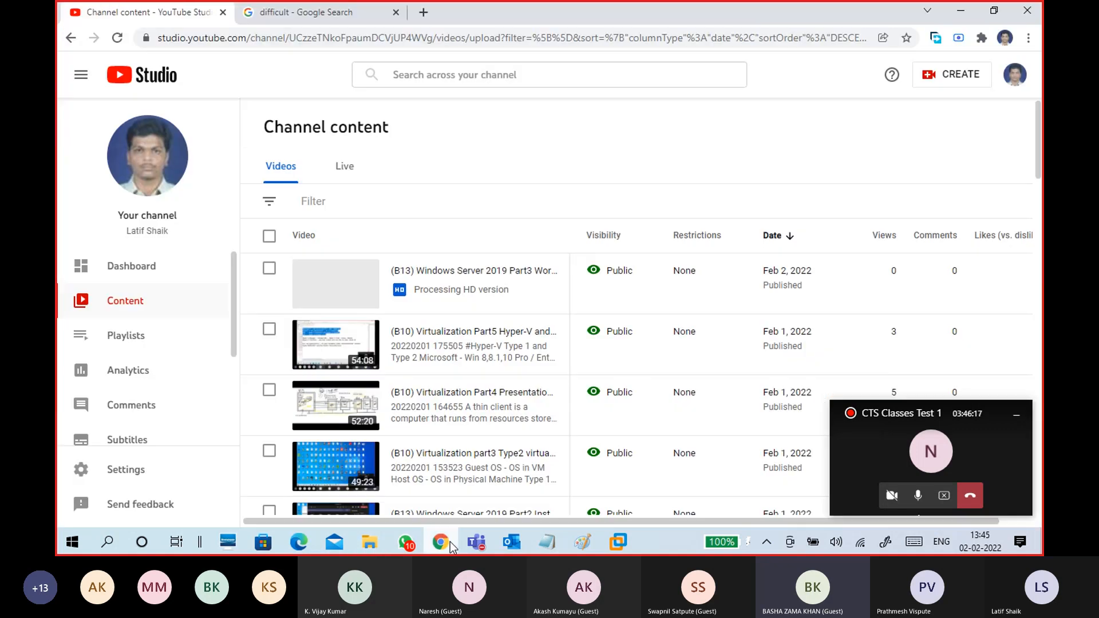
click(950, 78)
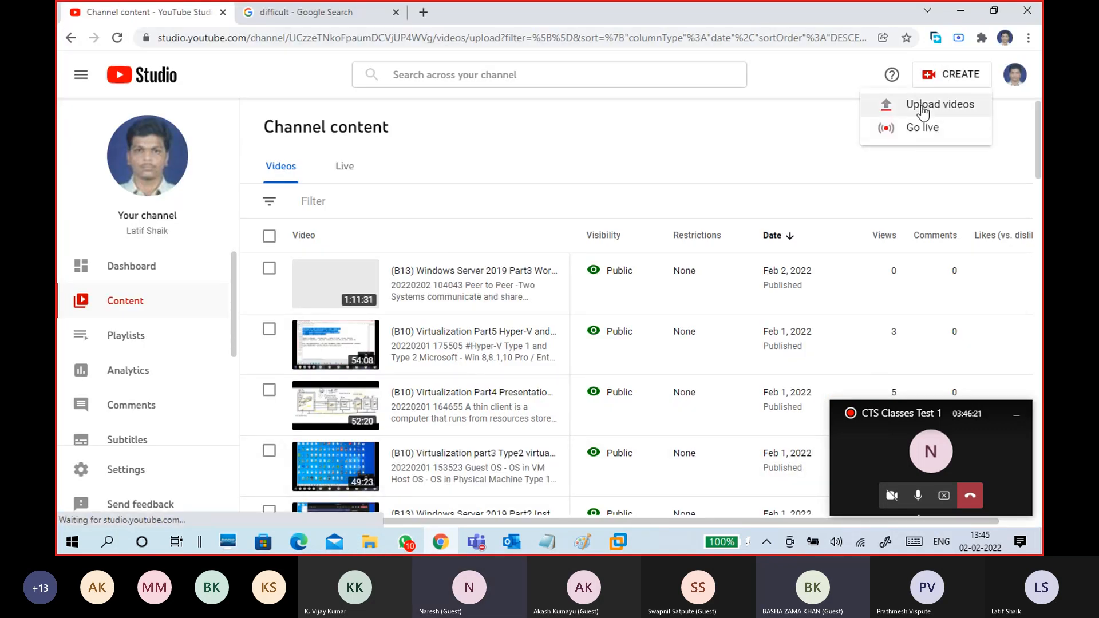
click(921, 108)
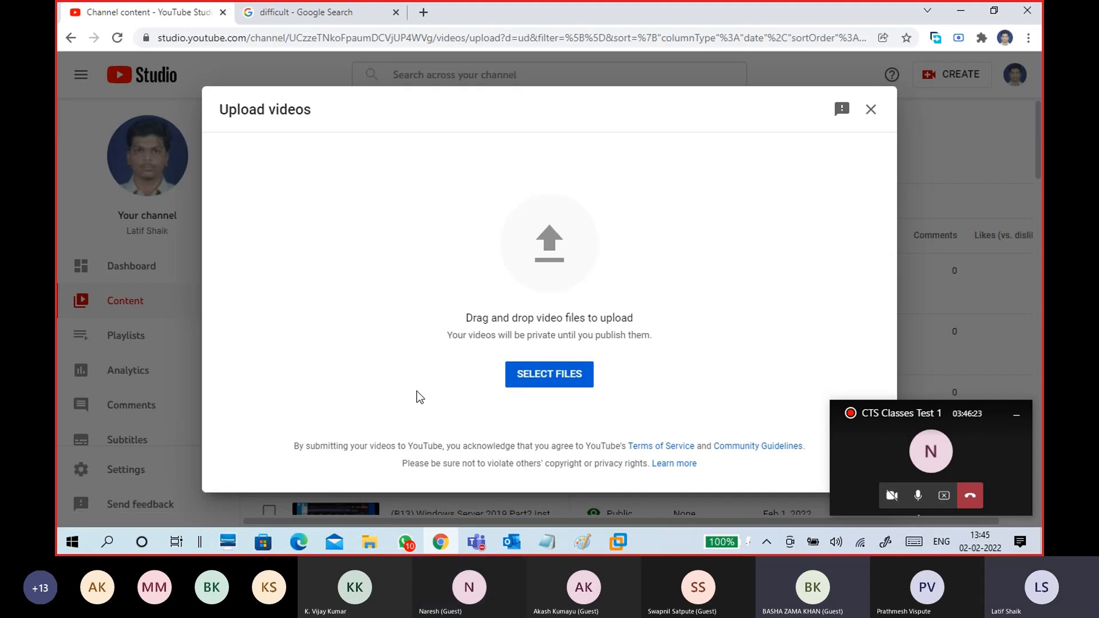
mouse_move(375, 541)
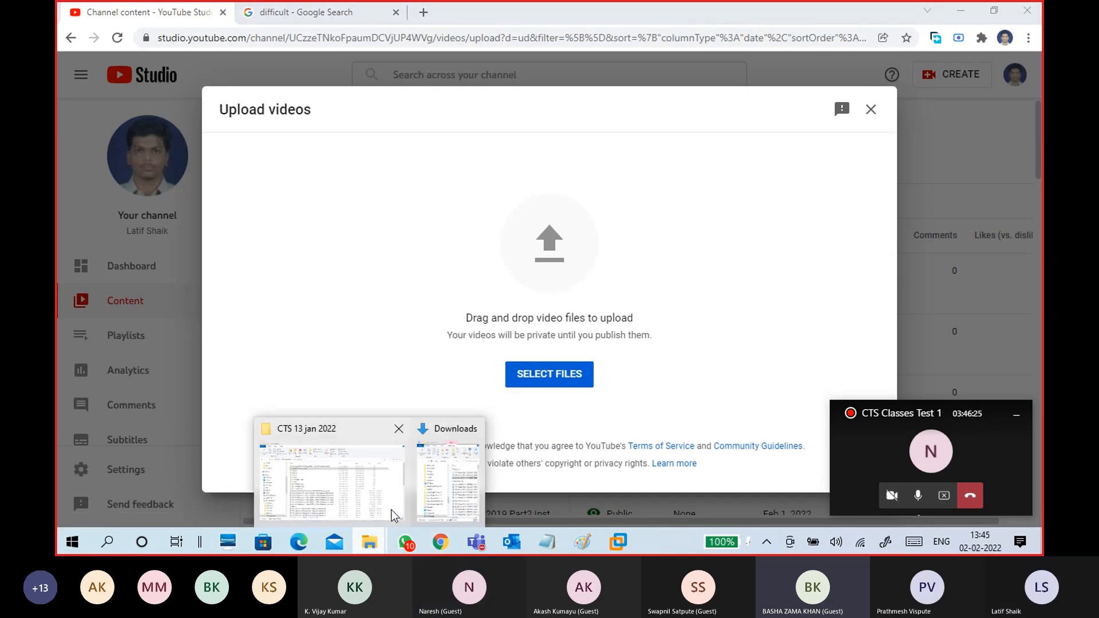
click(452, 466)
drag(874, 226, 426, 297)
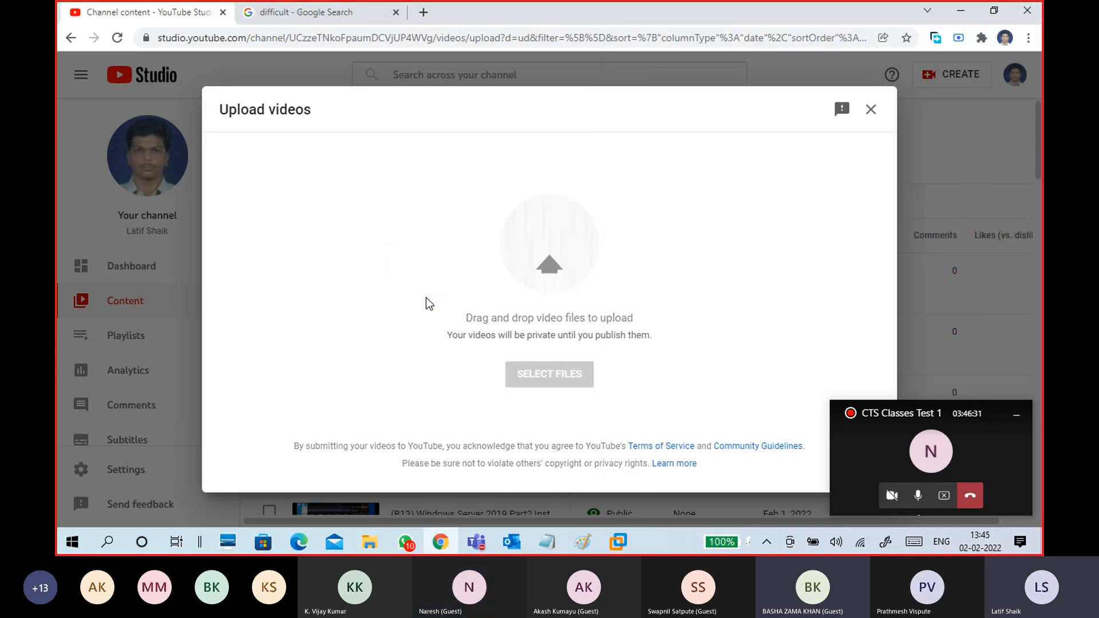
click(430, 262)
drag(402, 260, 340, 262)
key(ctrl+c)
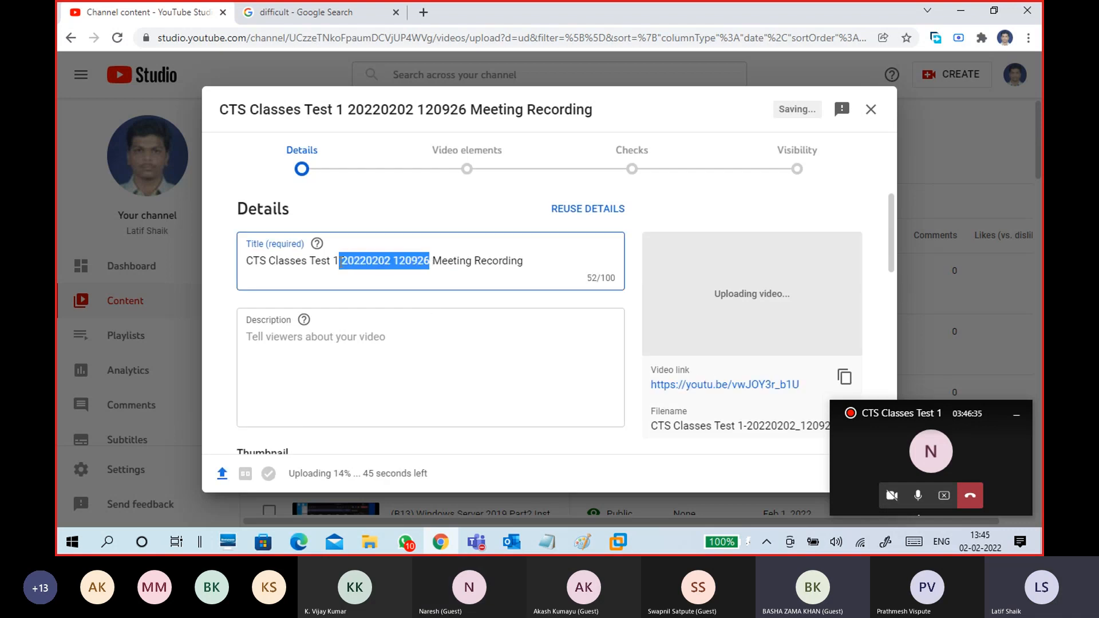
key(BackSpace)
click(357, 346)
key(ctrl+v)
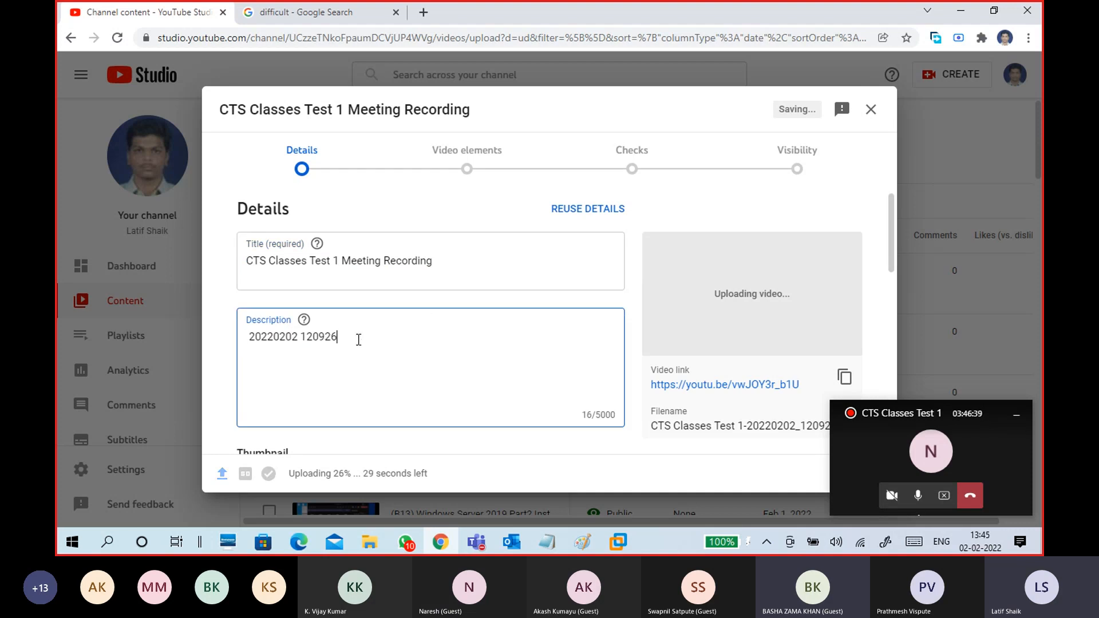
- Retitle the video '(B13) Windows Server 2019 part4'
drag(448, 263, 235, 259)
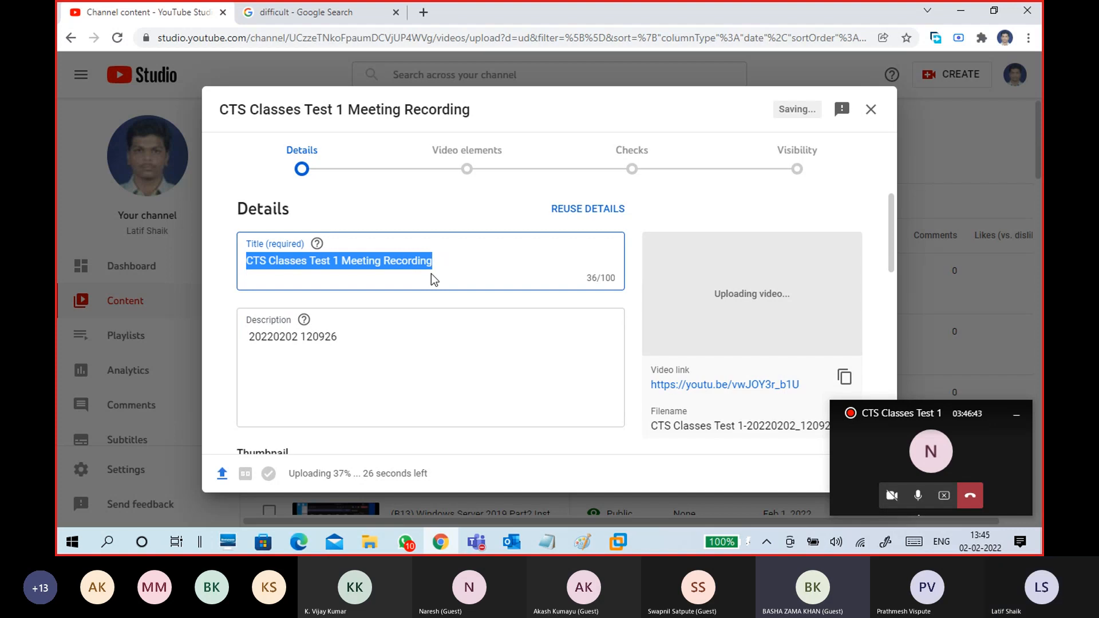
text((B13))
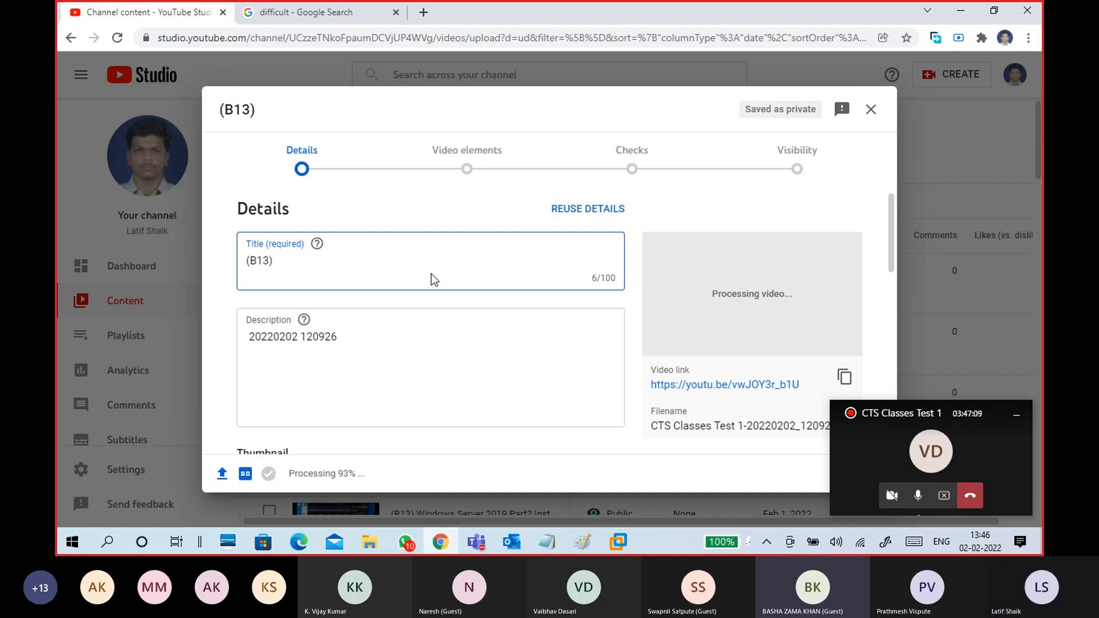
text(Windows )
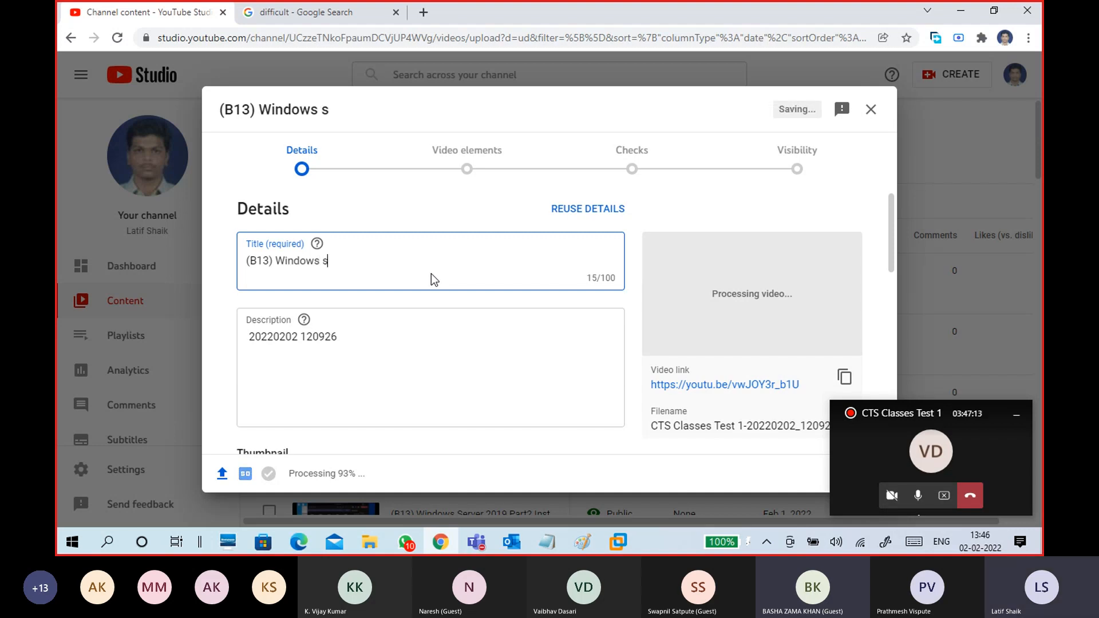
text(Server )
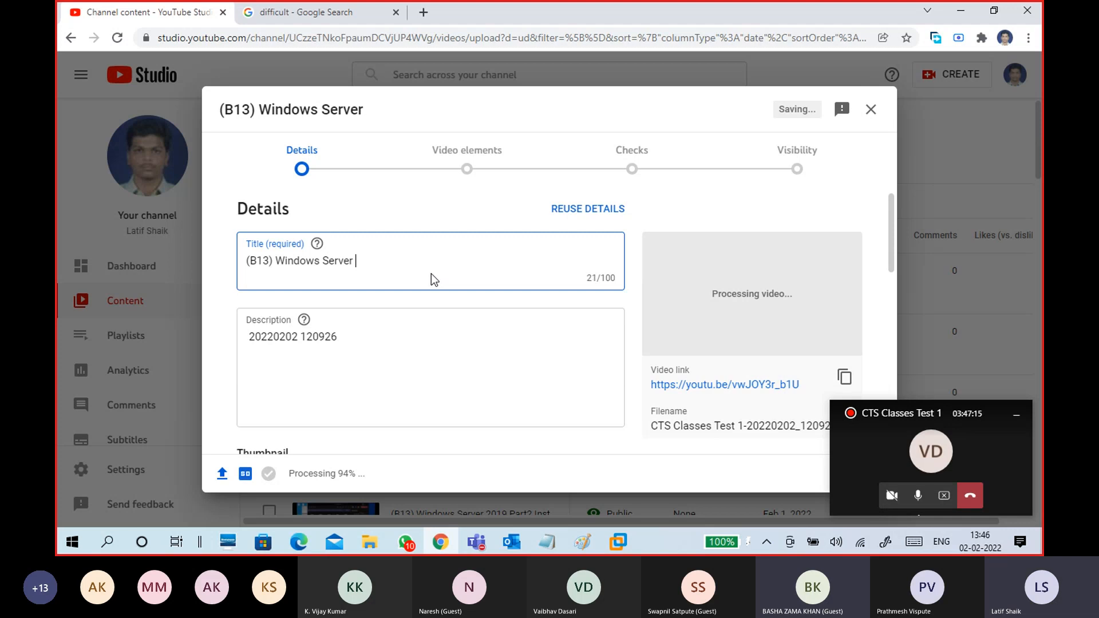
text(2019 part4 Install Domain Controller)
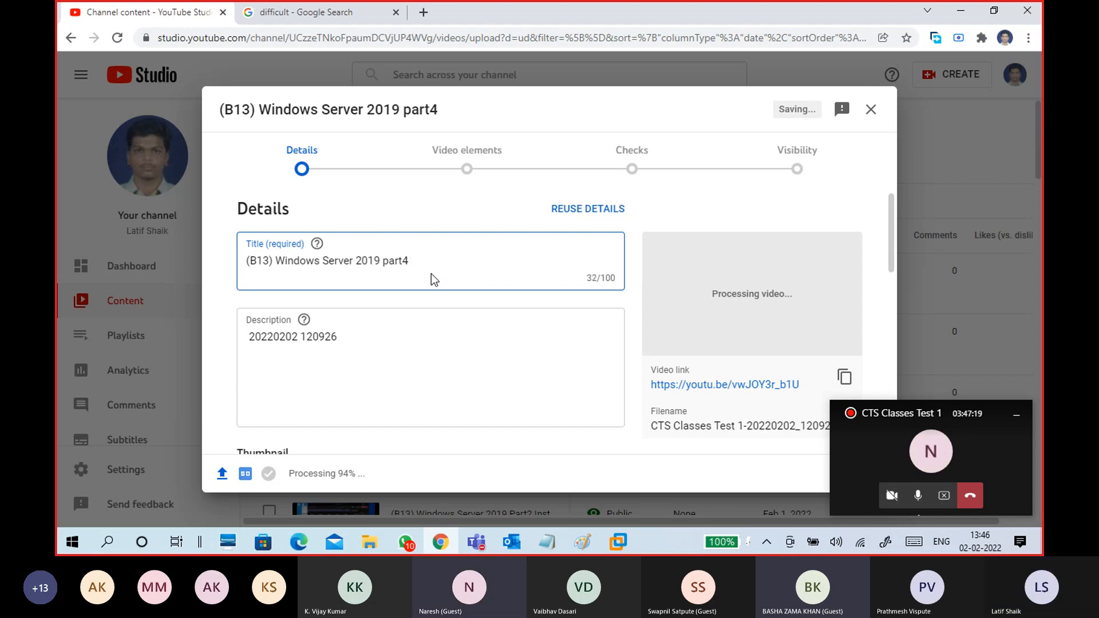
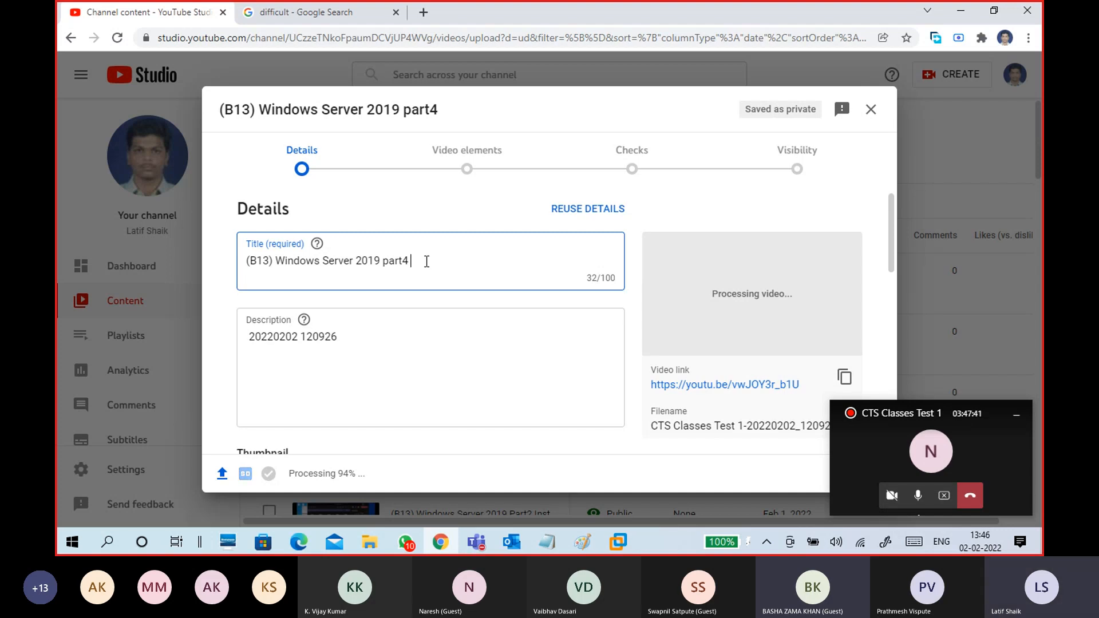
- Append 'Install Domain Controller' to the video title, then bring the Notepad notes forward
text(I)
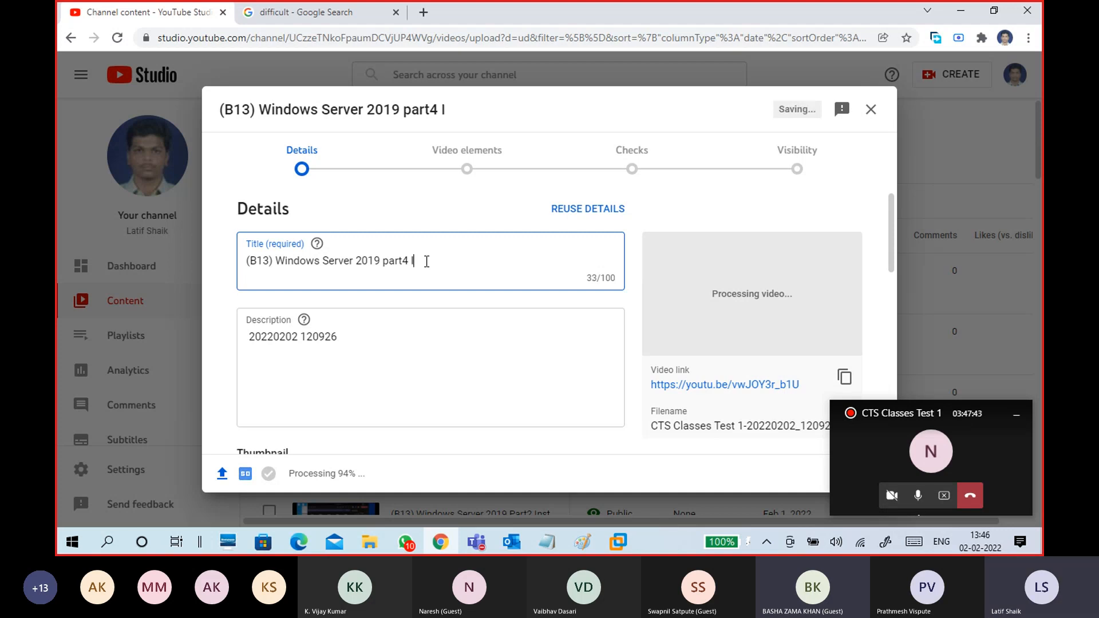
text(nstall Domain Controller)
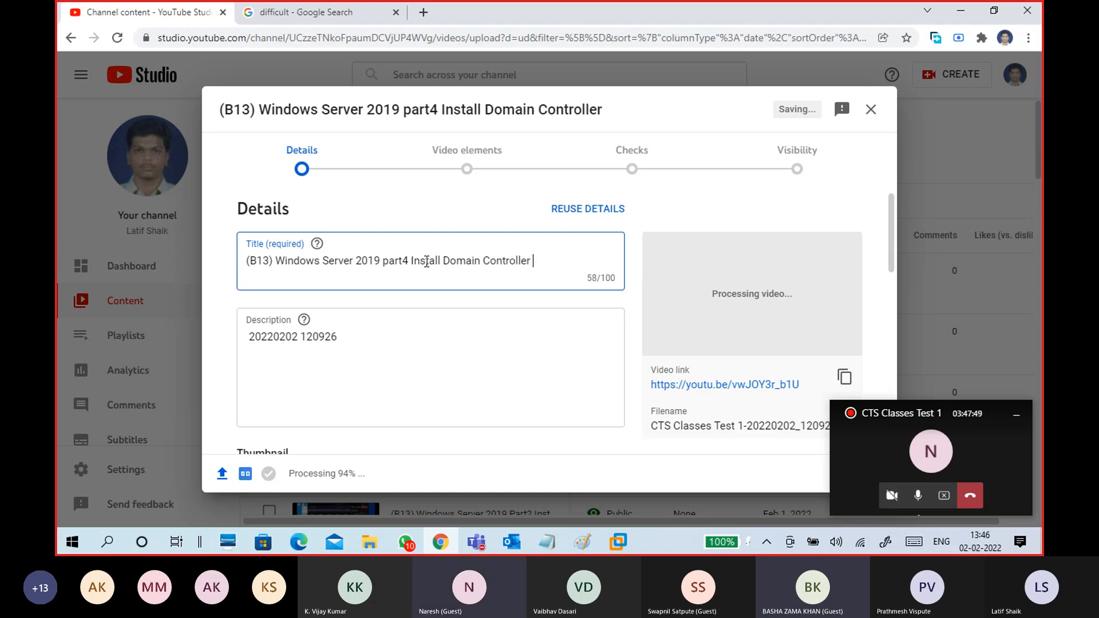
click(398, 362)
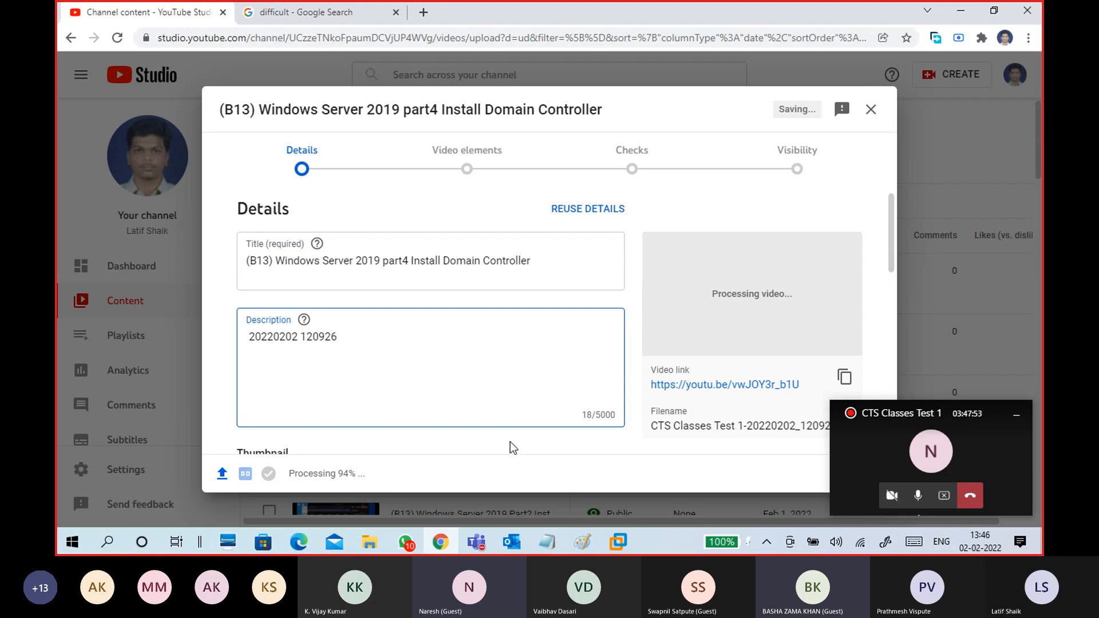
click(547, 550)
click(593, 476)
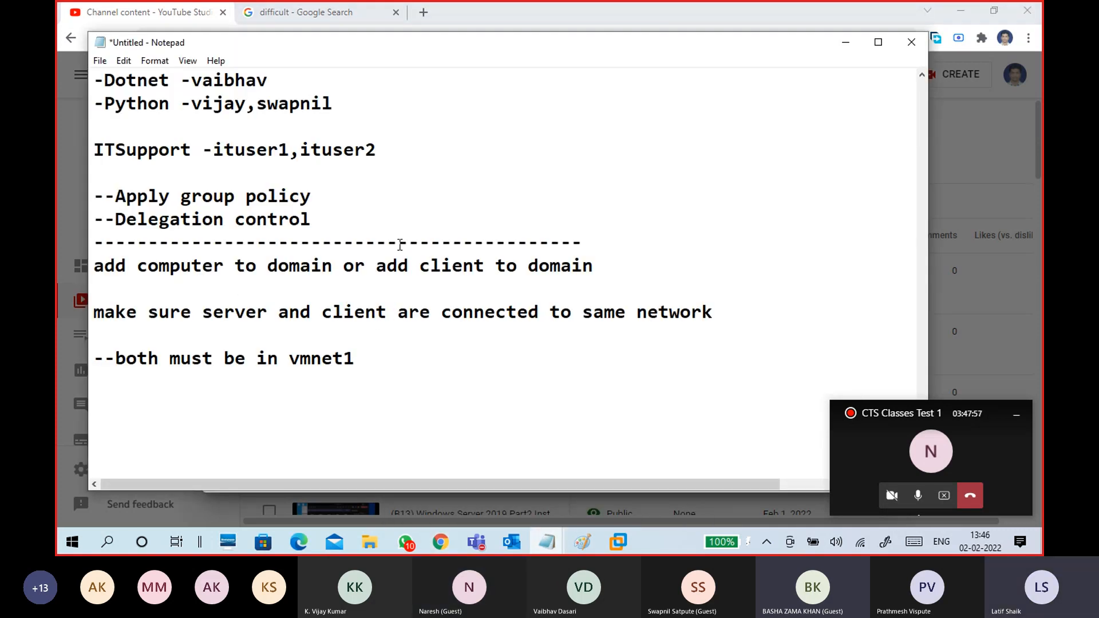
- Select the server setup notes from 'Server Name: WINS1' onward, then minimize Notepad
scroll(442, 221, up, 2)
scroll(433, 253, down, 10)
scroll(434, 254, up, 2)
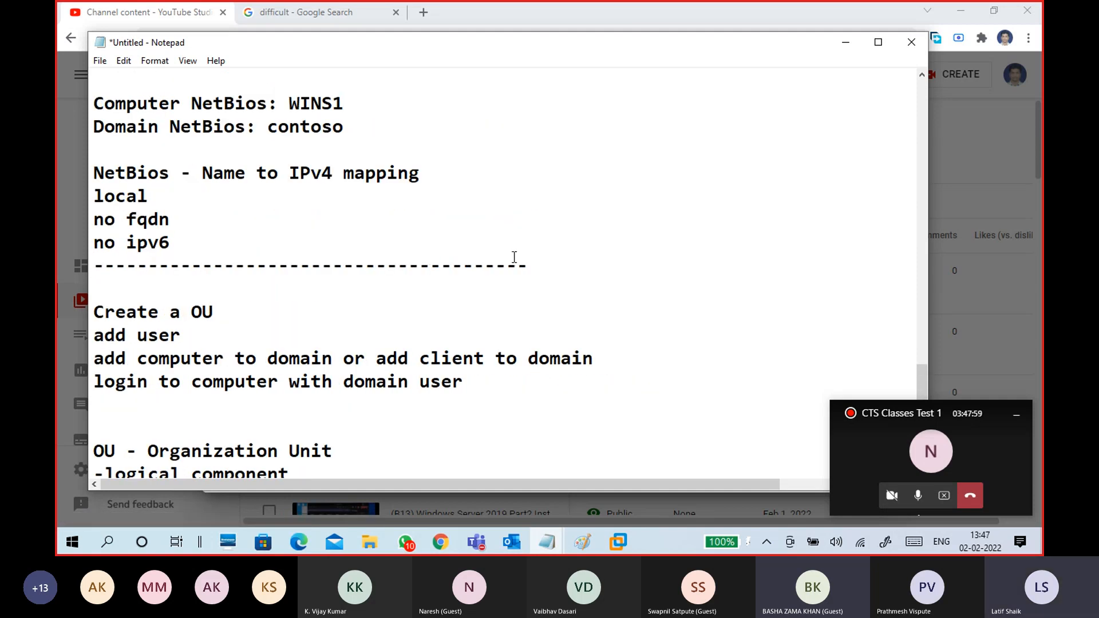
drag(535, 267, 90, 235)
scroll(314, 235, up, 6)
scroll(253, 257, up, 8)
scroll(162, 263, up, 5)
scroll(124, 218, up, 3)
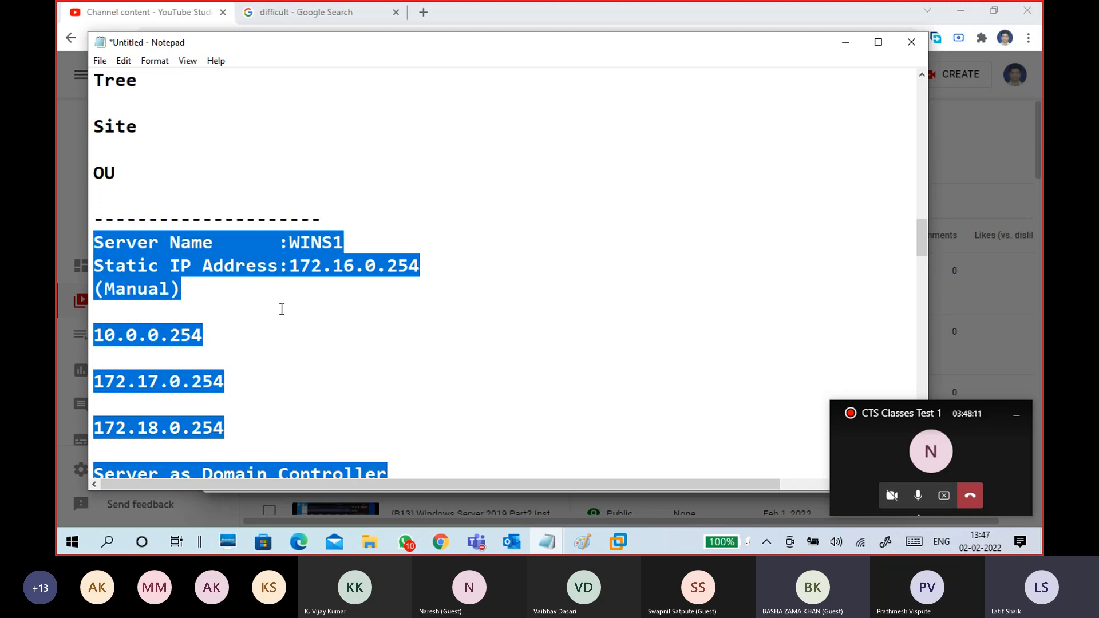
click(834, 46)
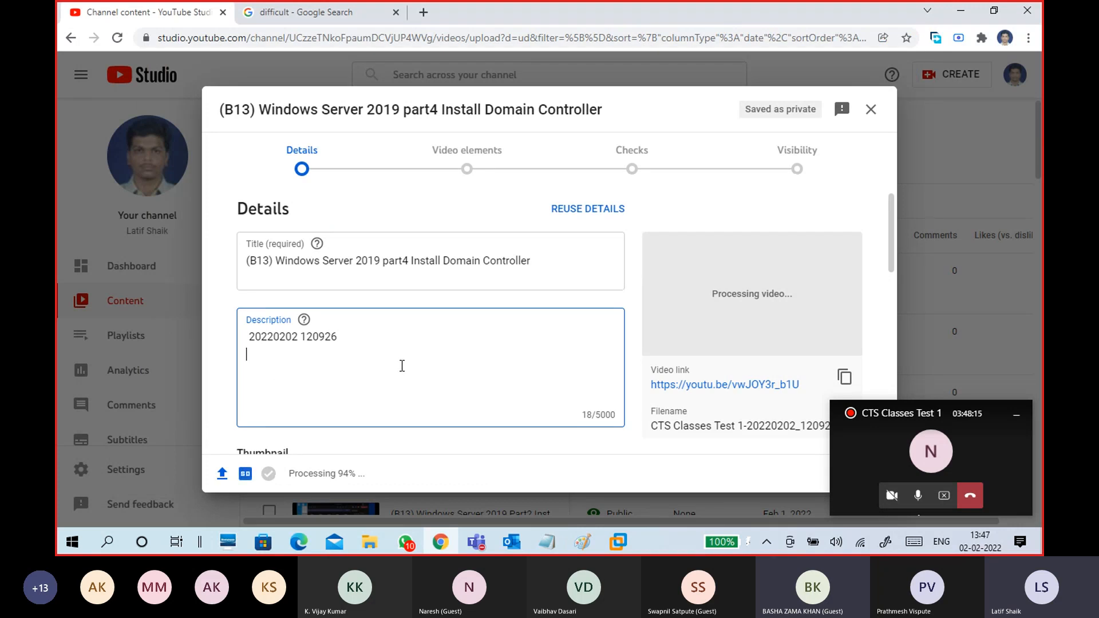
- Paste the server notes into the description and pick dc 1.png from 'CTS 13 jan 2022' as thumbnail
key(ctrl+v)
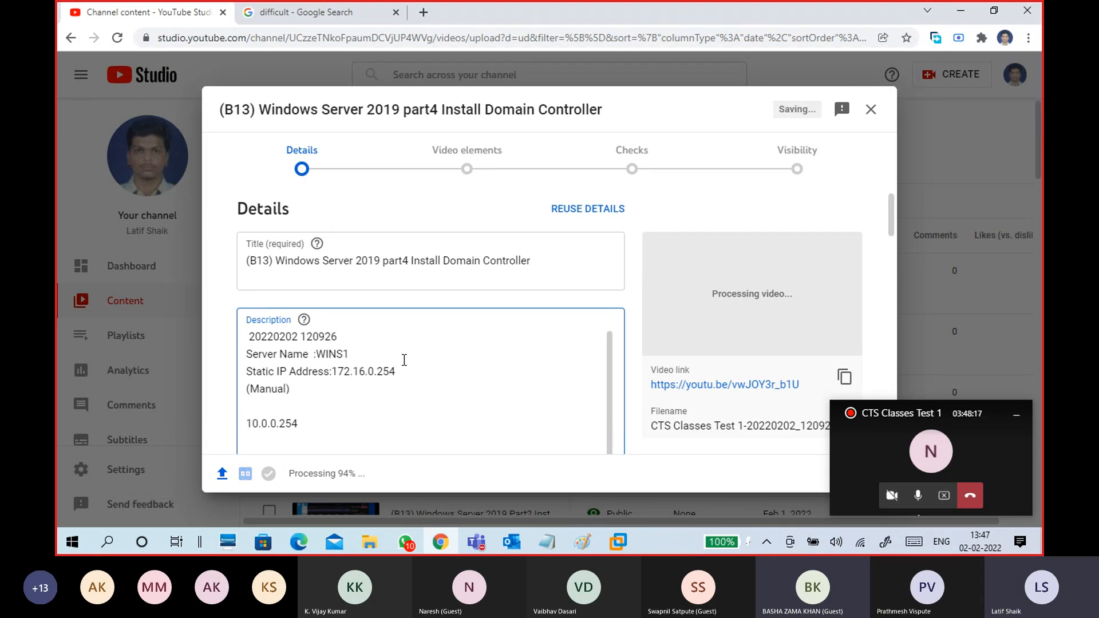
scroll(631, 369, down, 5)
scroll(625, 403, down, 10)
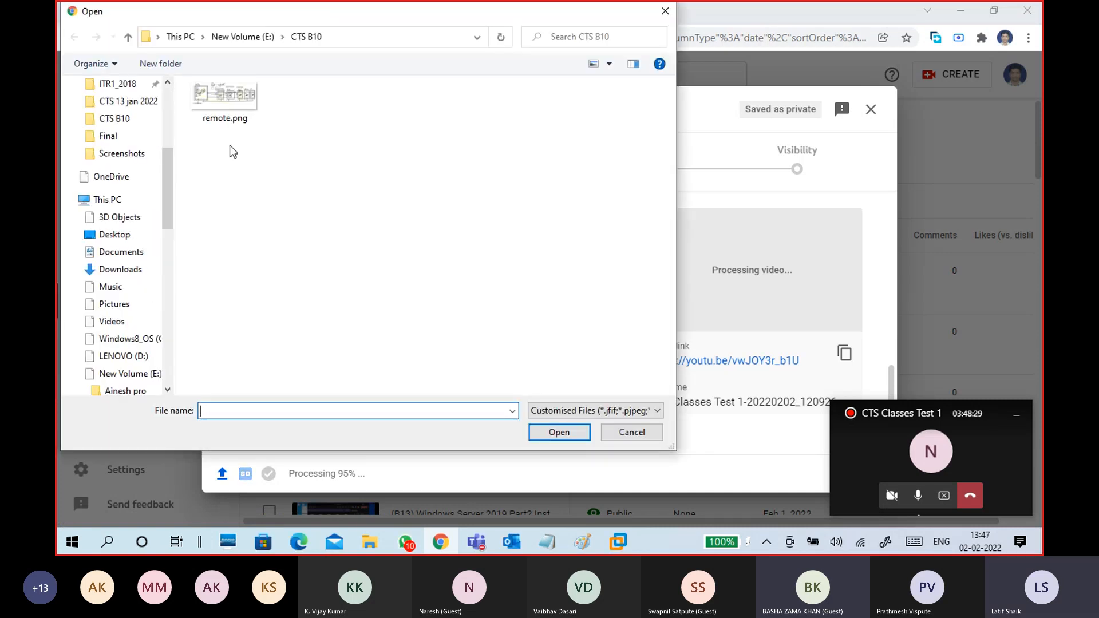
click(129, 315)
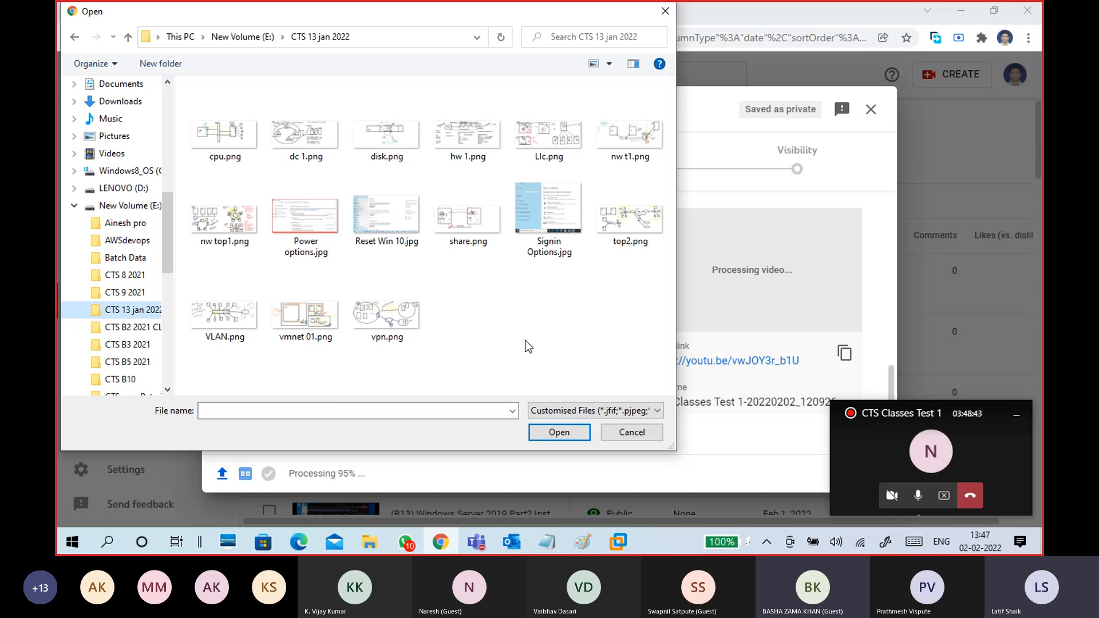
click(305, 134)
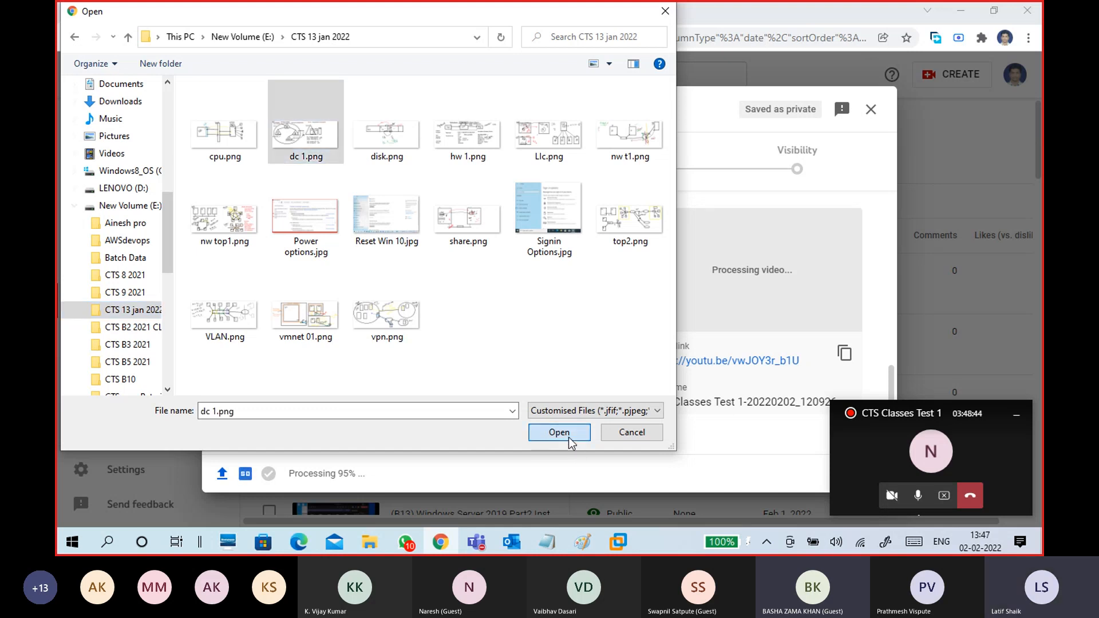
click(575, 441)
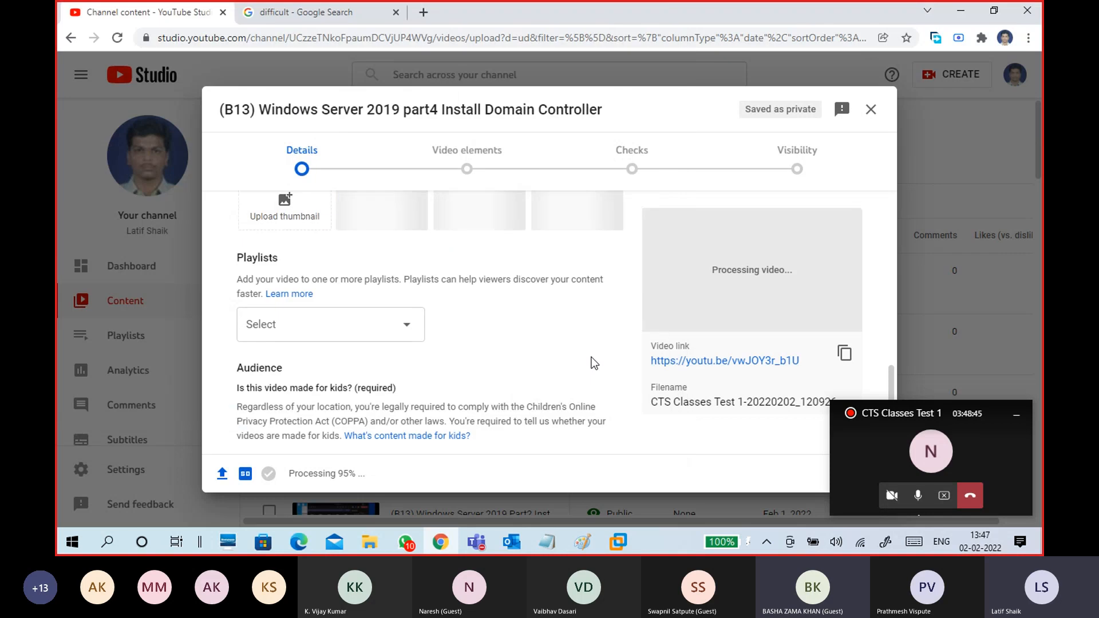
- Add the video to the B13 JAN 2022 playlist and mark it not made for kids
click(360, 333)
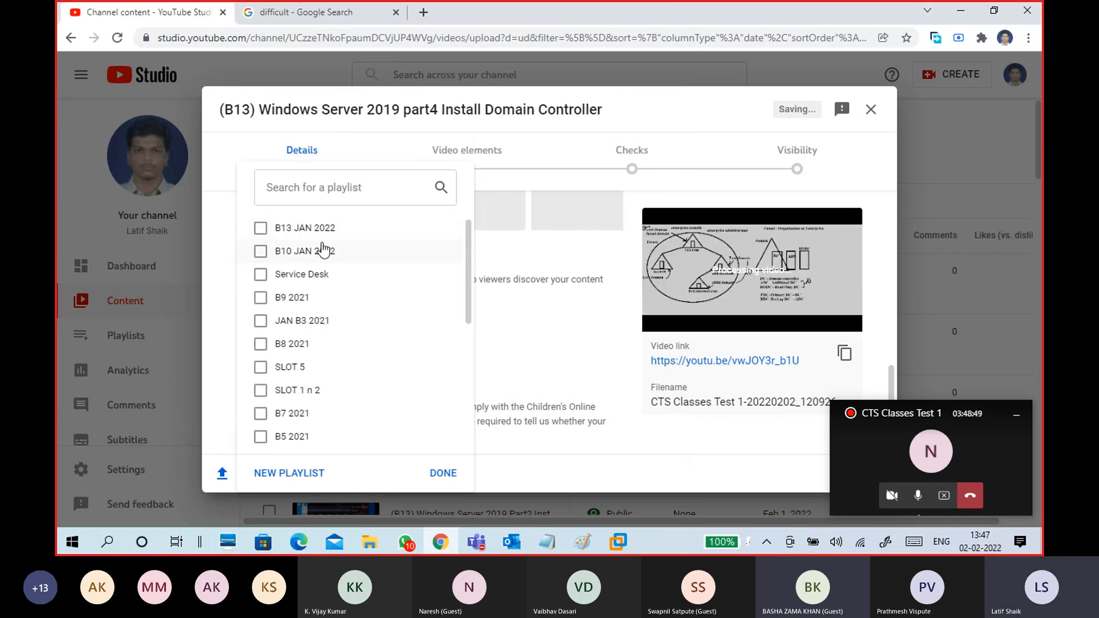
click(324, 236)
click(441, 473)
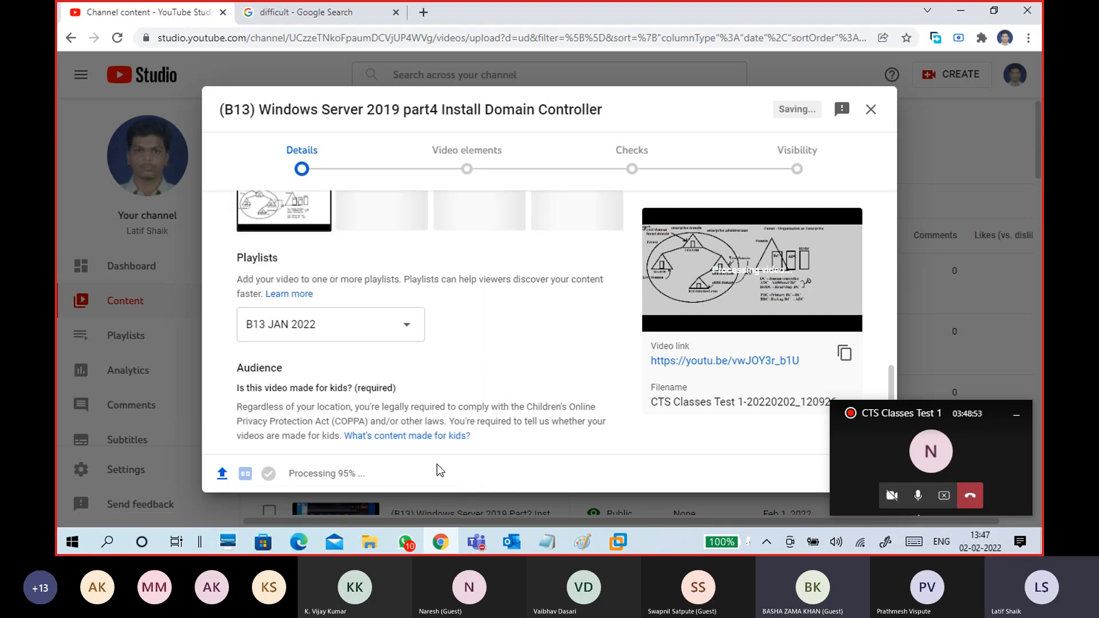
scroll(540, 356, down, 5)
click(352, 318)
- Tag the video with the author's name and 'domain controller'
click(274, 386)
scroll(494, 396, down, 5)
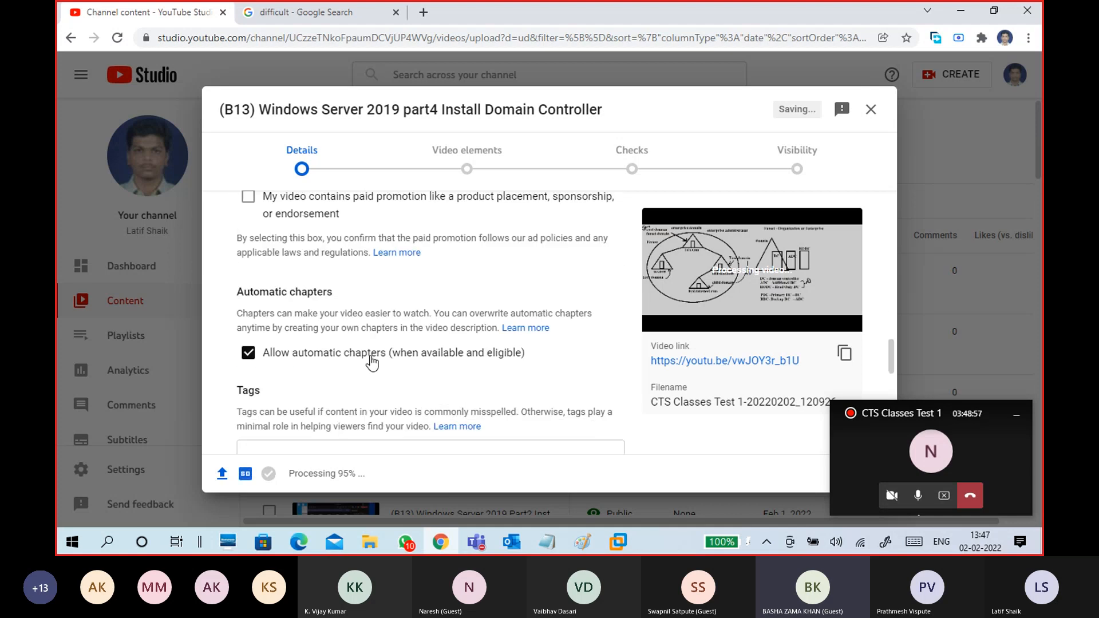
scroll(376, 389, down, 4)
click(331, 257)
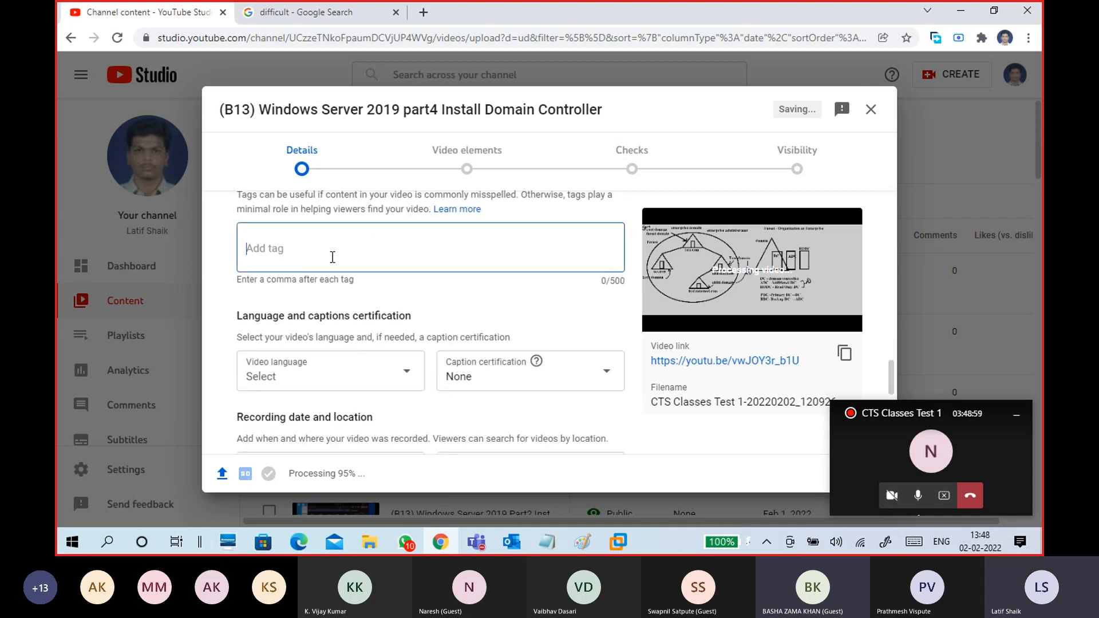
text(latif shaik)
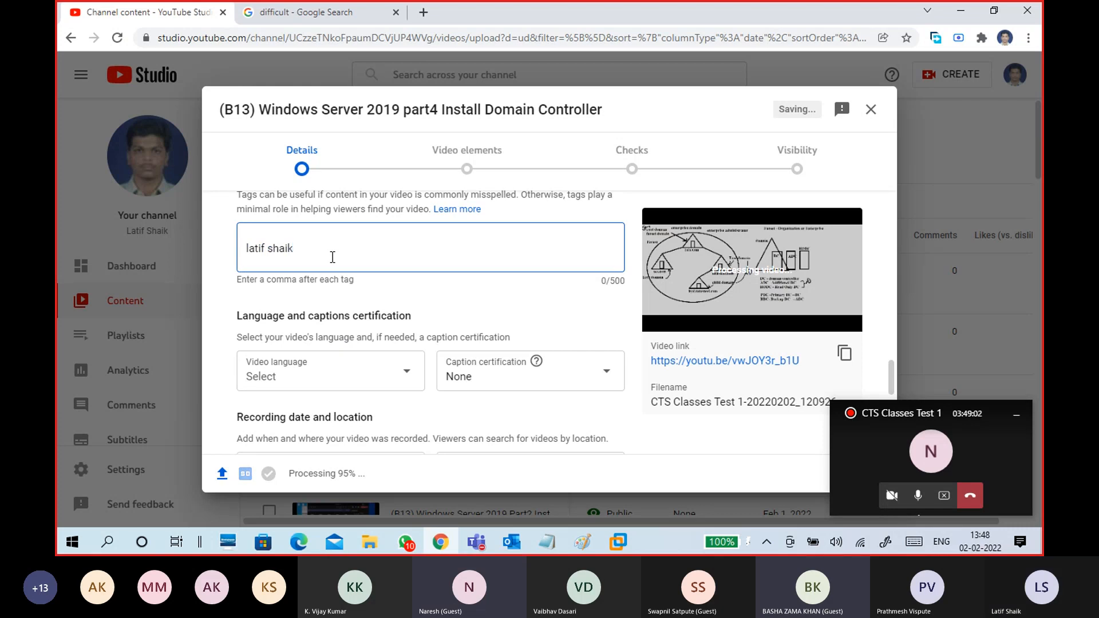
key(comma)
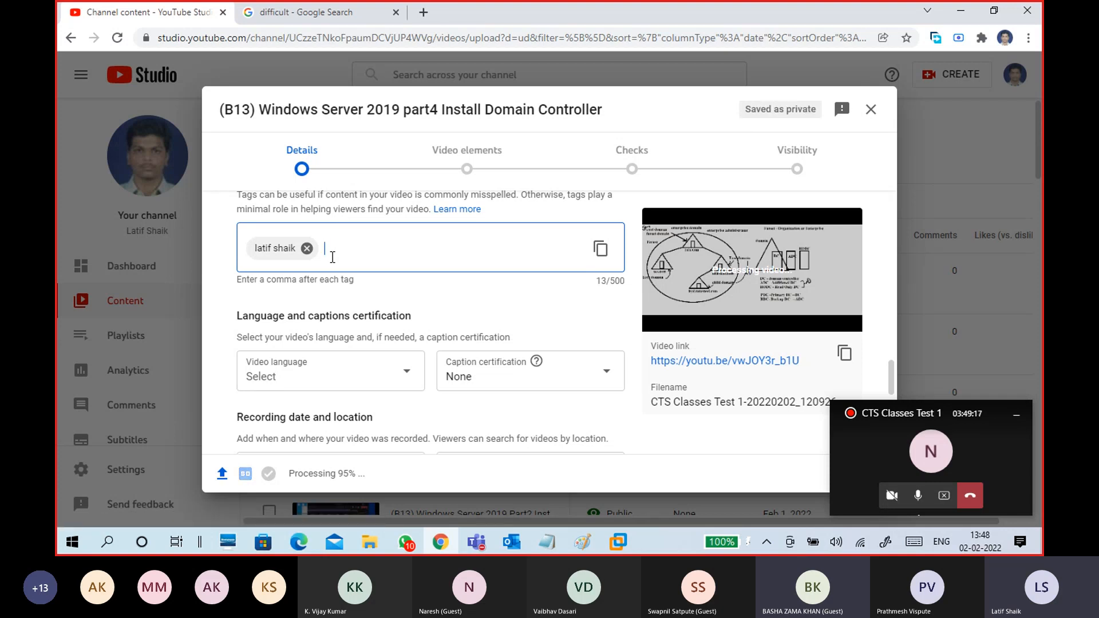
text(domain controller)
key(Return)
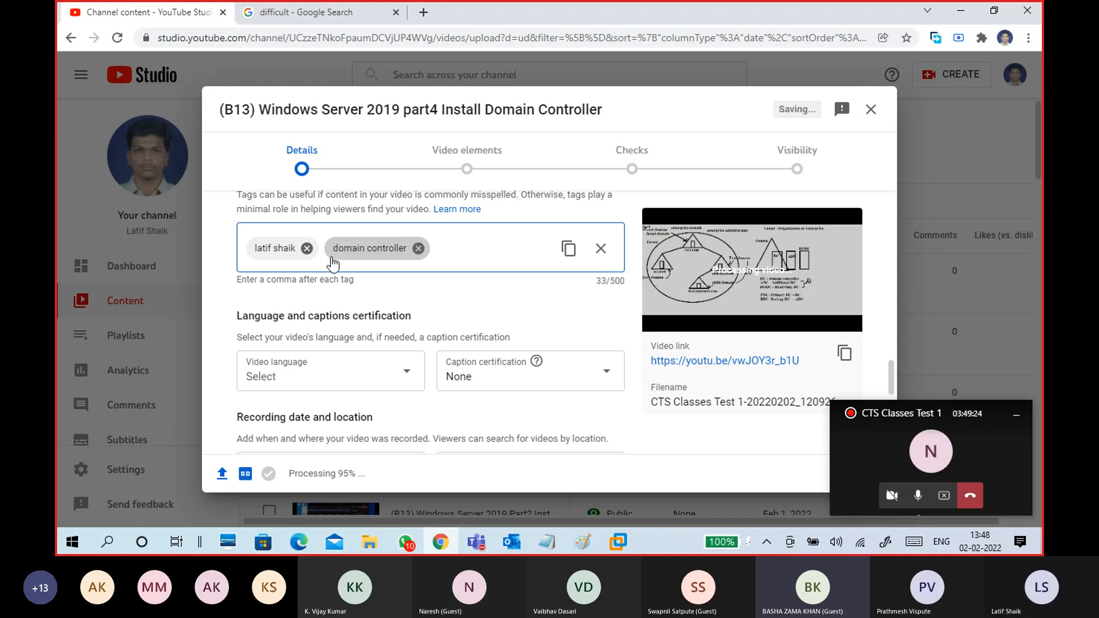
- Advance through the remaining upload steps, publish the video as Public, and close the notice
click(1015, 426)
click(867, 475)
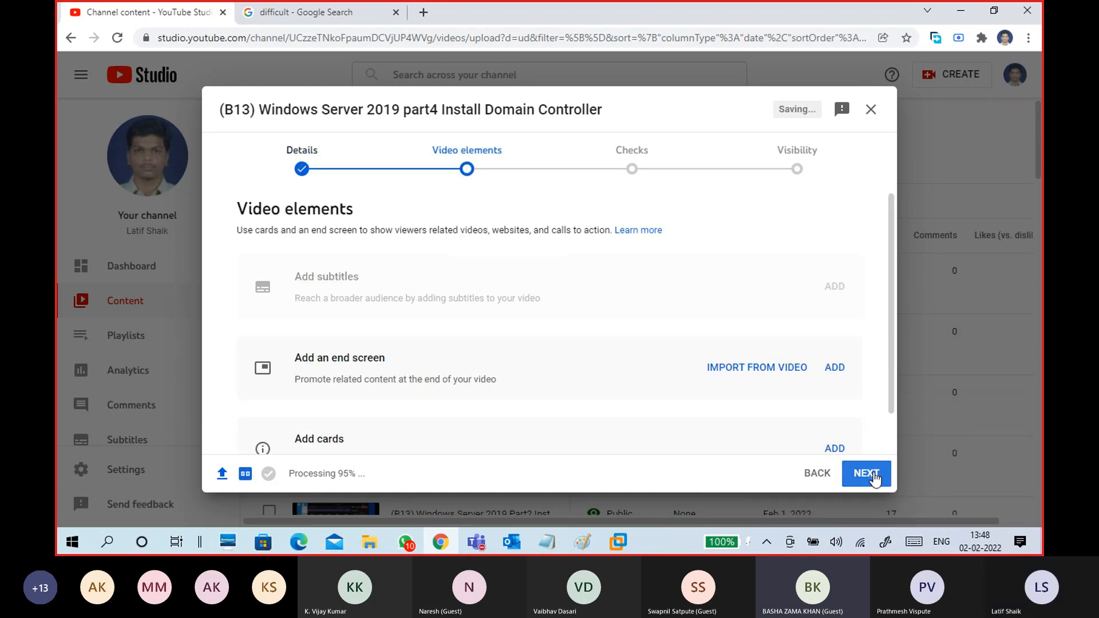
click(870, 476)
click(866, 474)
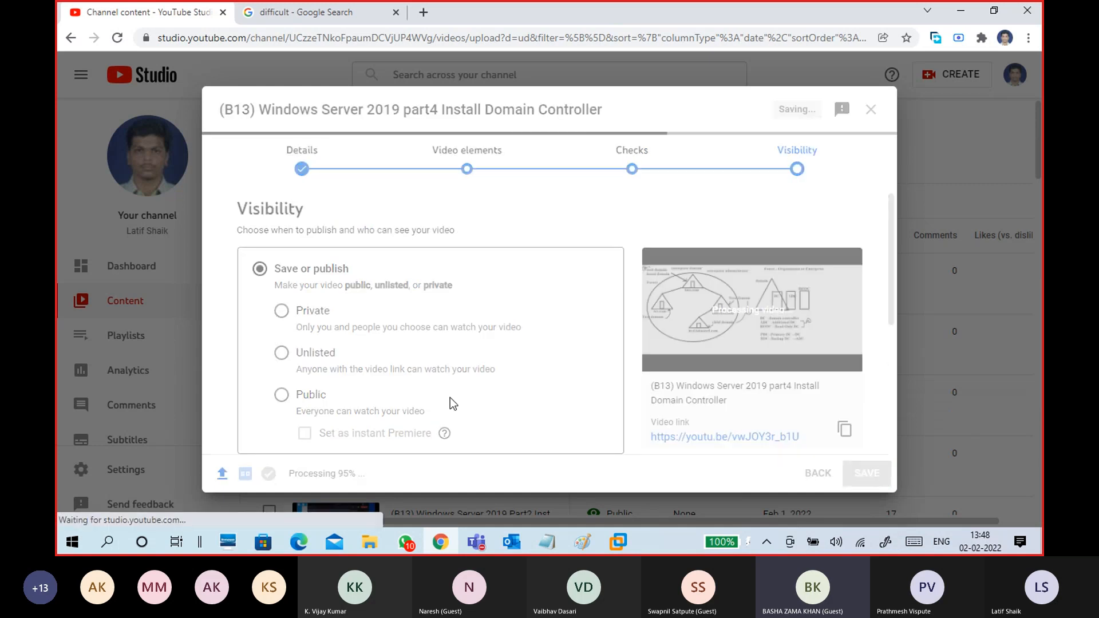
click(312, 400)
click(853, 473)
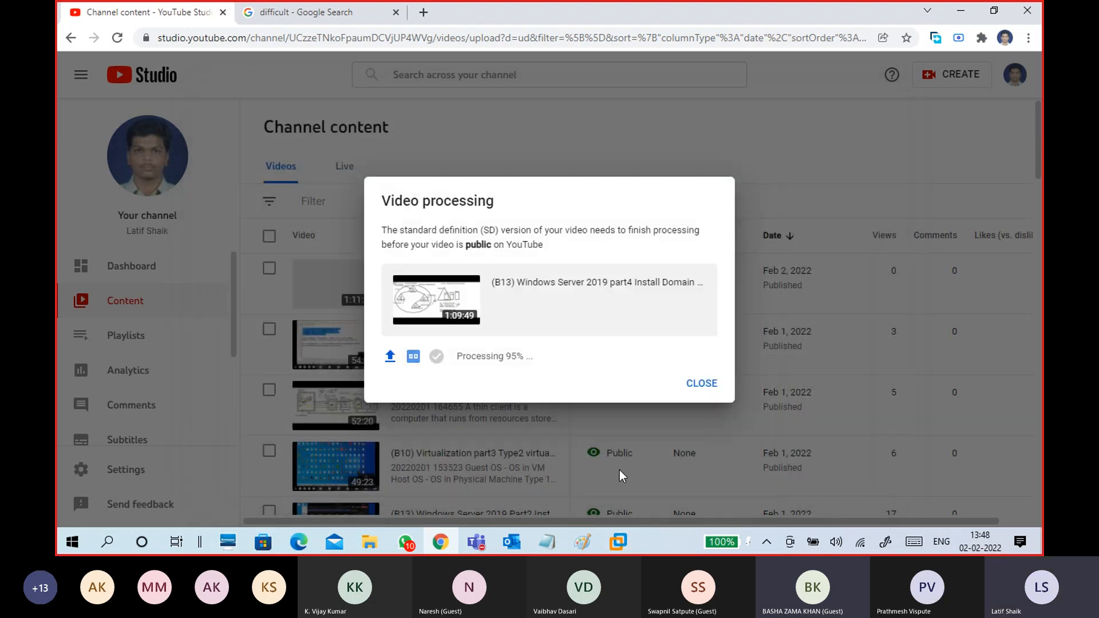
click(707, 383)
- Sign in to the CTS13-WINC1 client VM with the account password and open its VM settings
mouse_move(619, 542)
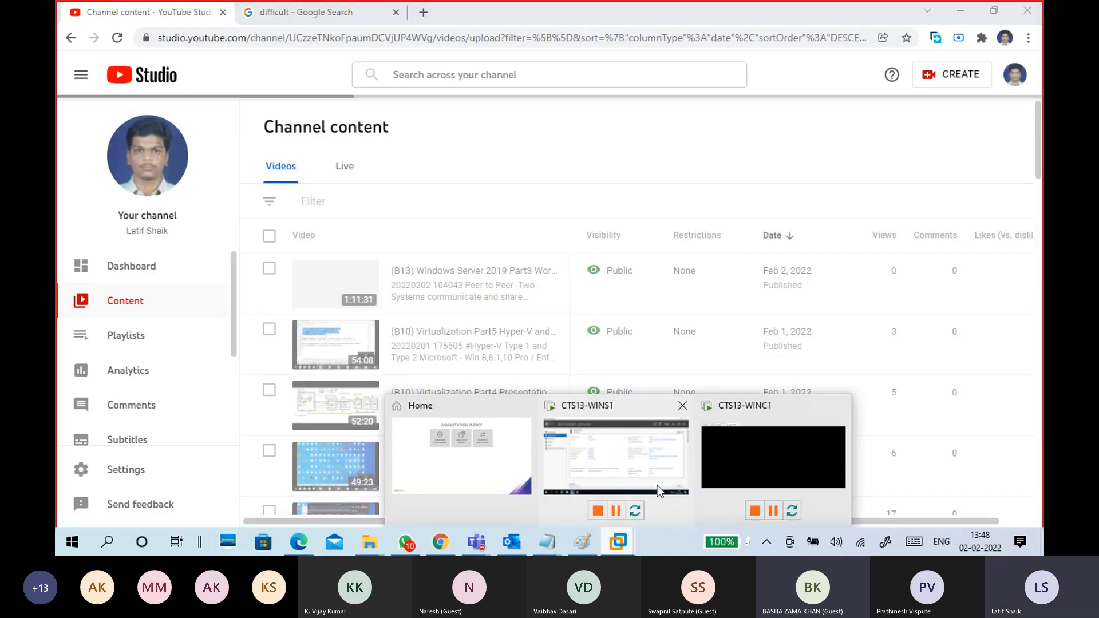
click(699, 402)
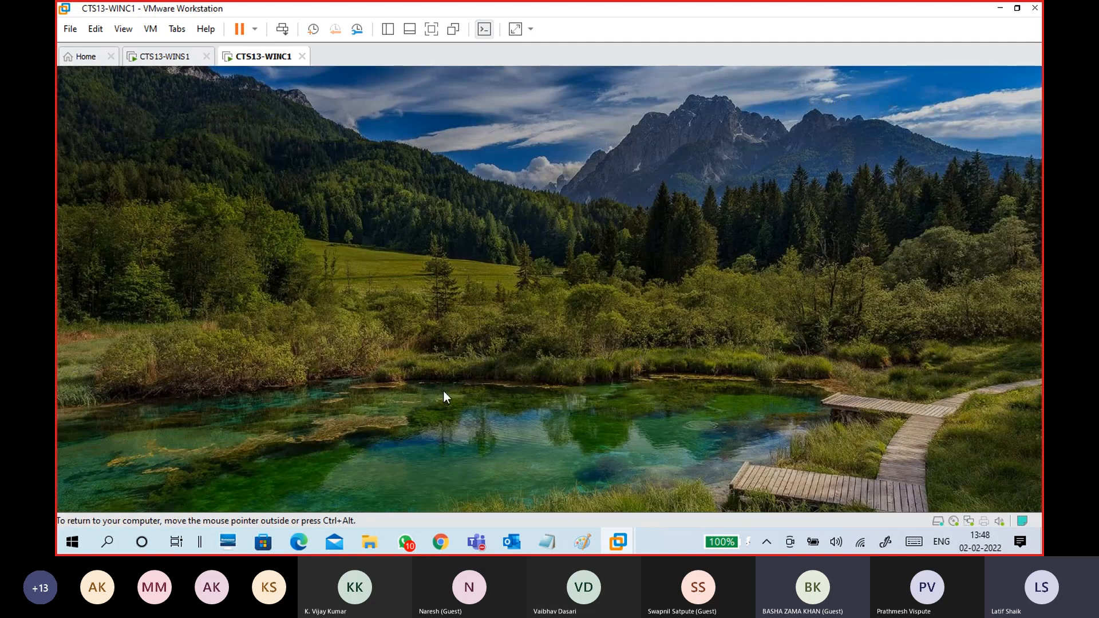
click(443, 390)
text(•••••)
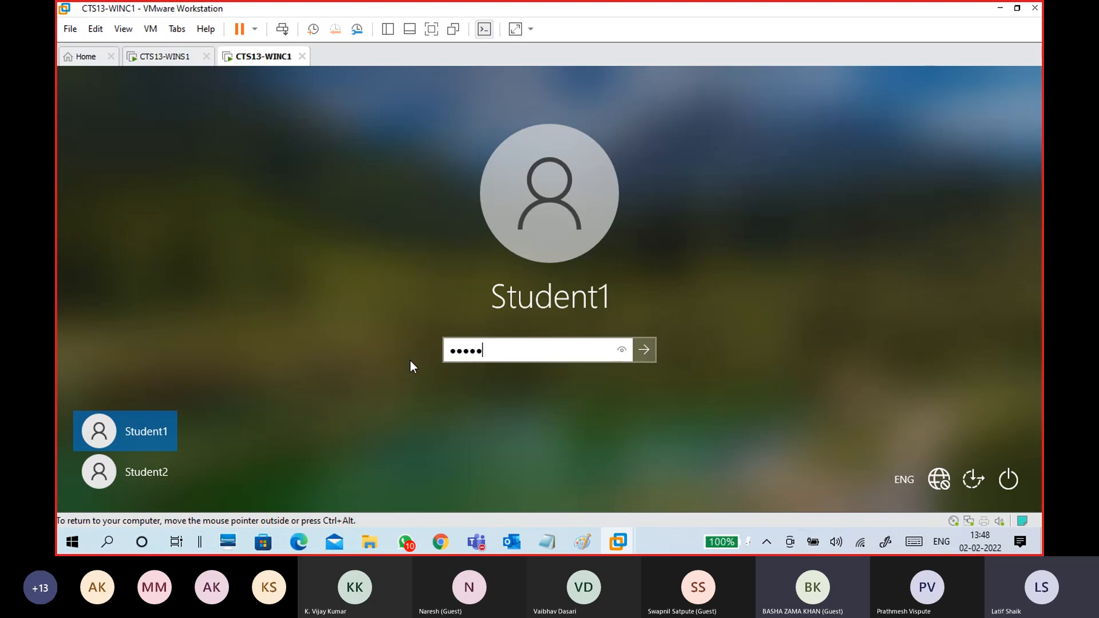
text(••••)
key(Return)
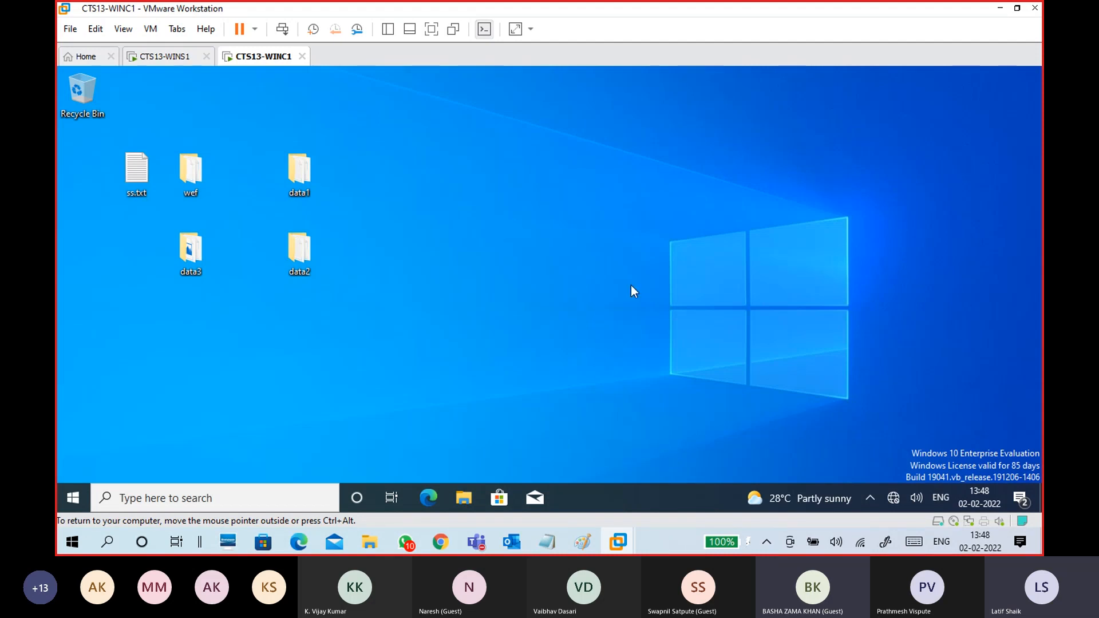
click(152, 30)
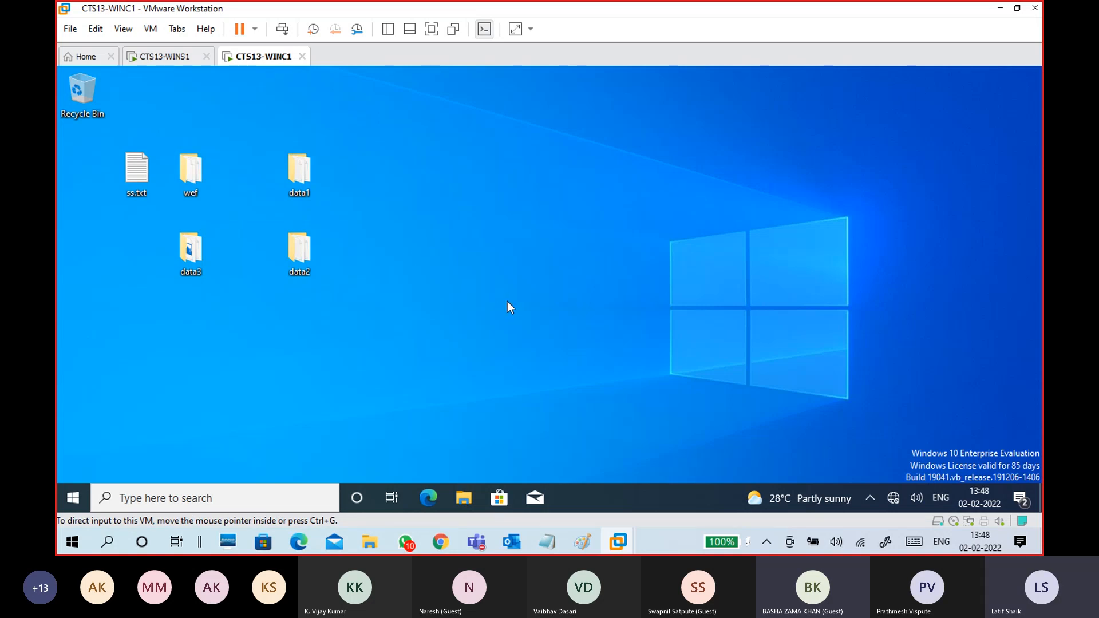
key(ctrl+d)
- Confirm both the WINC1 client and WINS1 server network adapters are on VMnet1
click(436, 113)
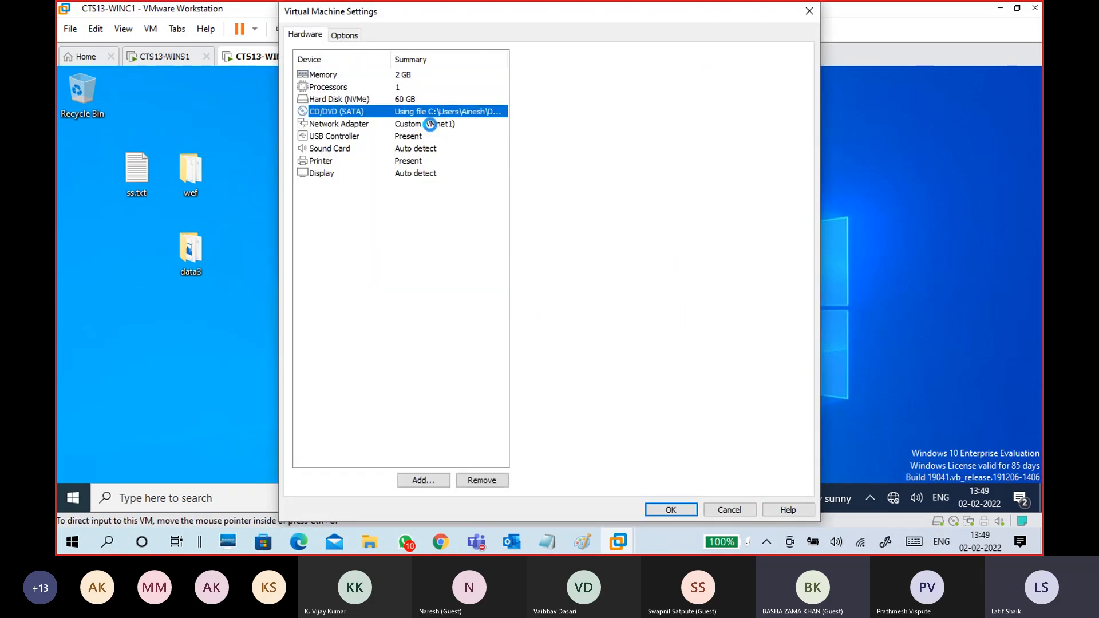
click(430, 124)
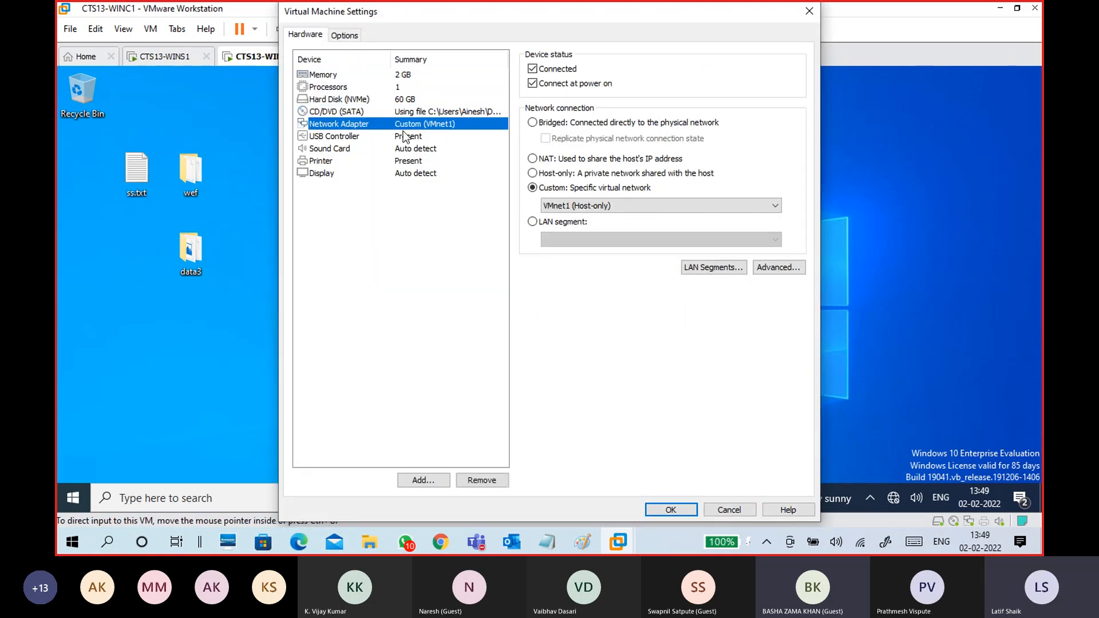
click(655, 512)
click(155, 56)
click(150, 29)
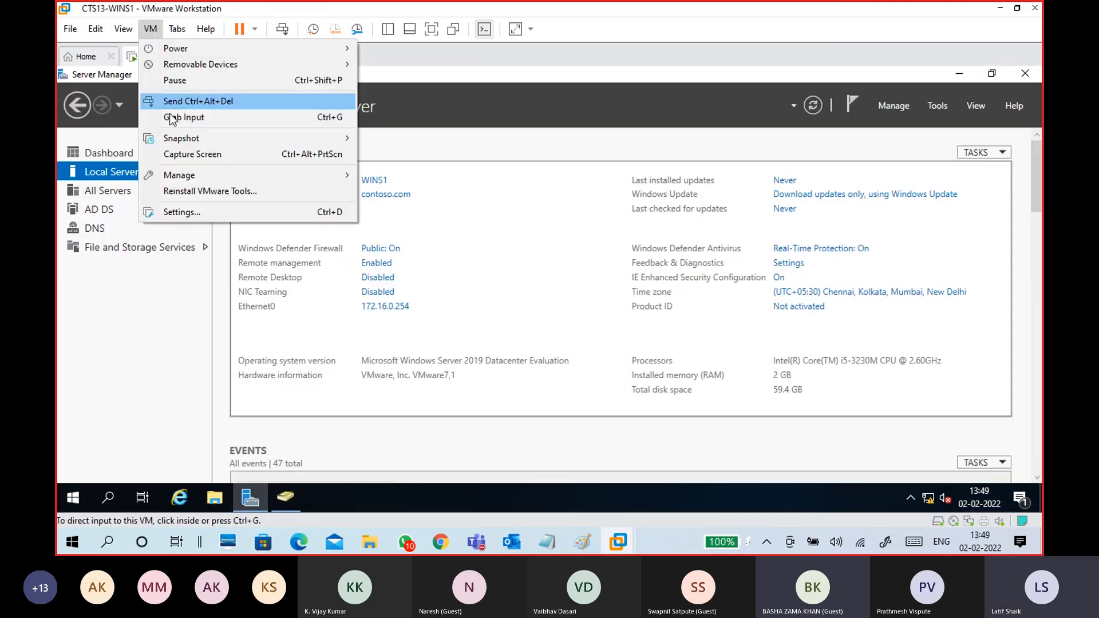
click(188, 214)
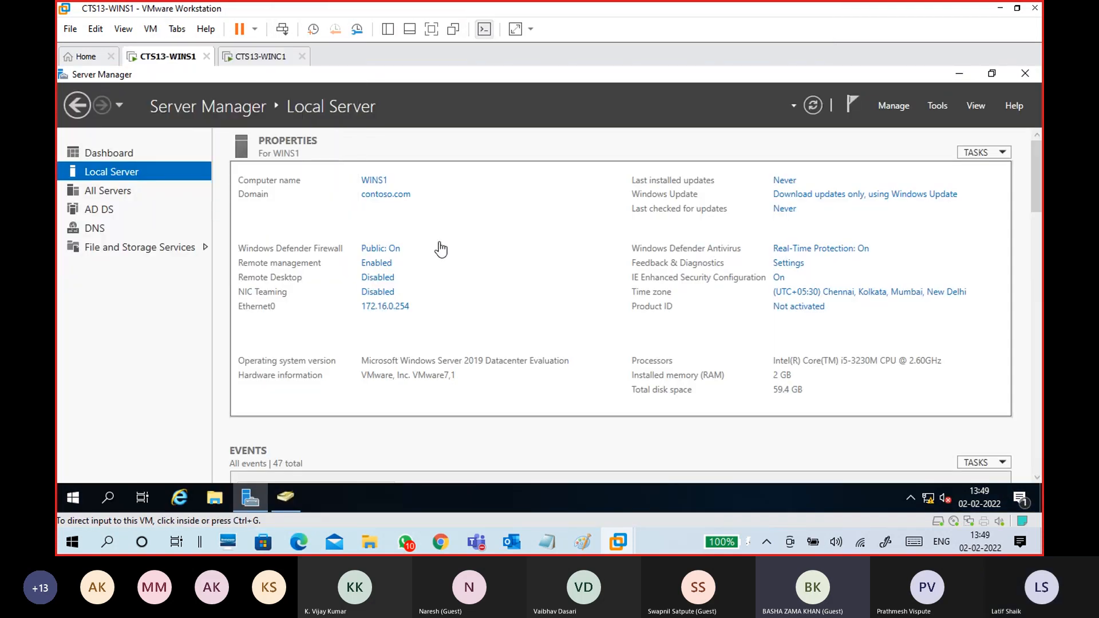
click(414, 126)
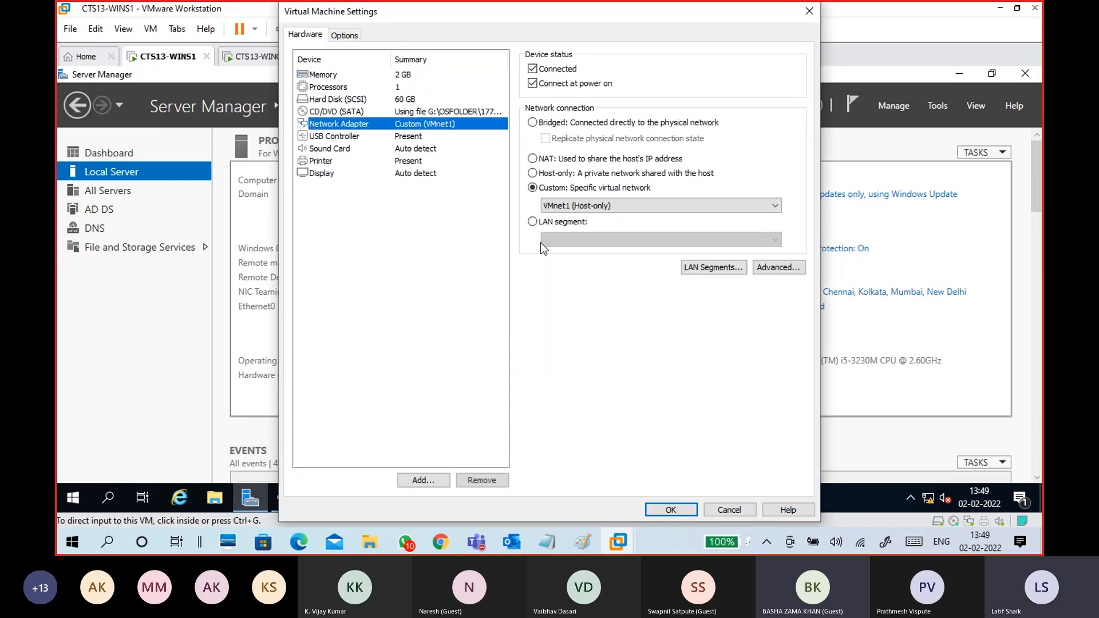
click(665, 508)
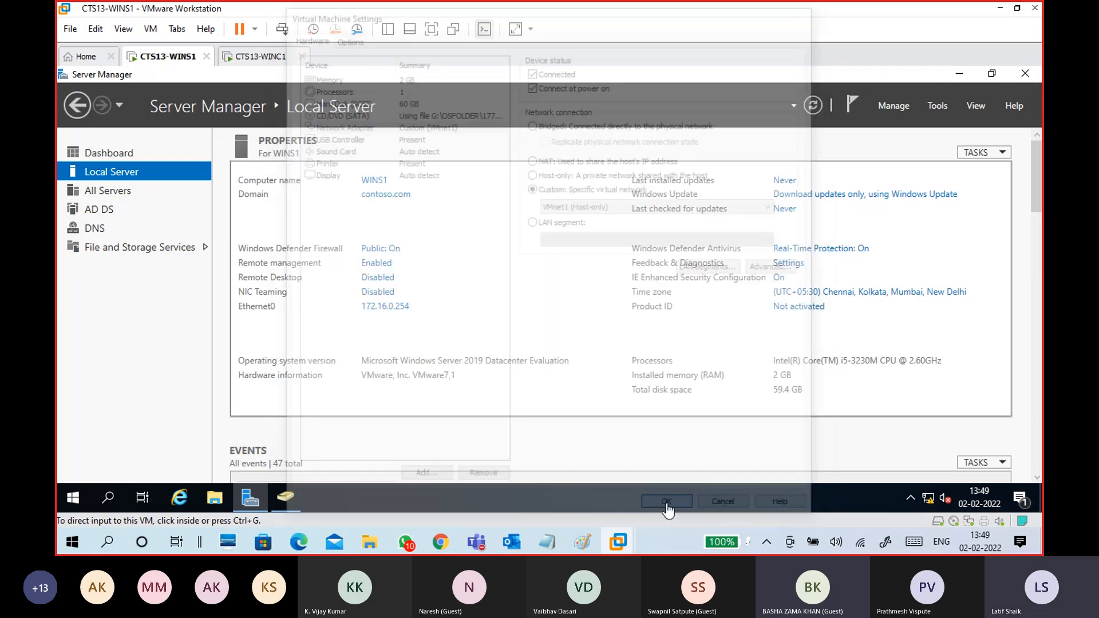
- Launch Active Directory Users and Computers on WINS1 and bring the Notepad notes forward
click(262, 56)
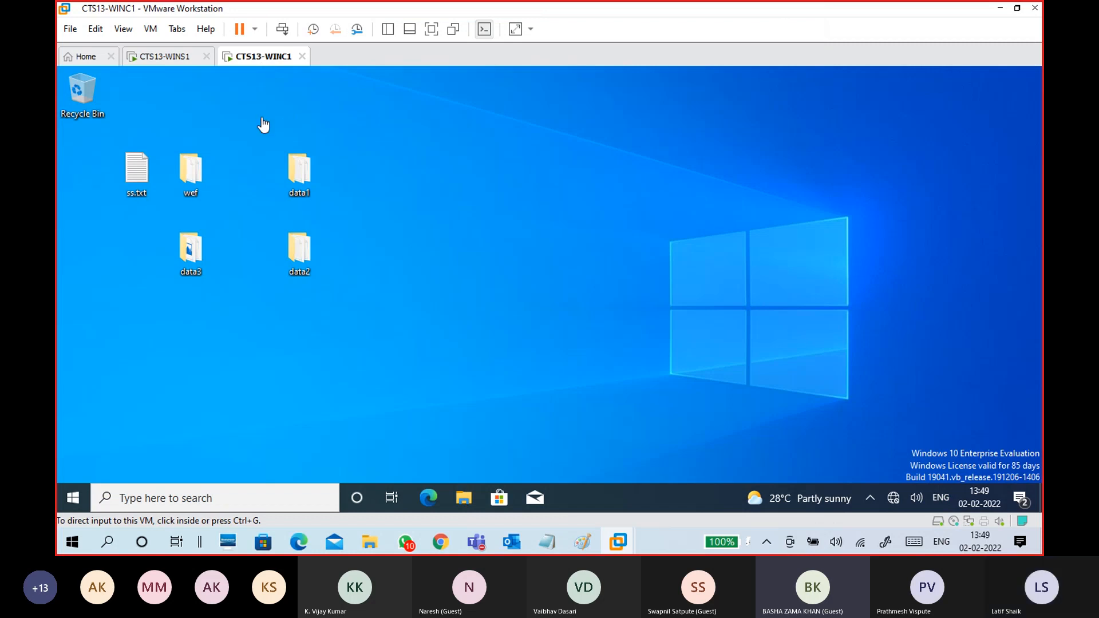
click(173, 55)
click(489, 201)
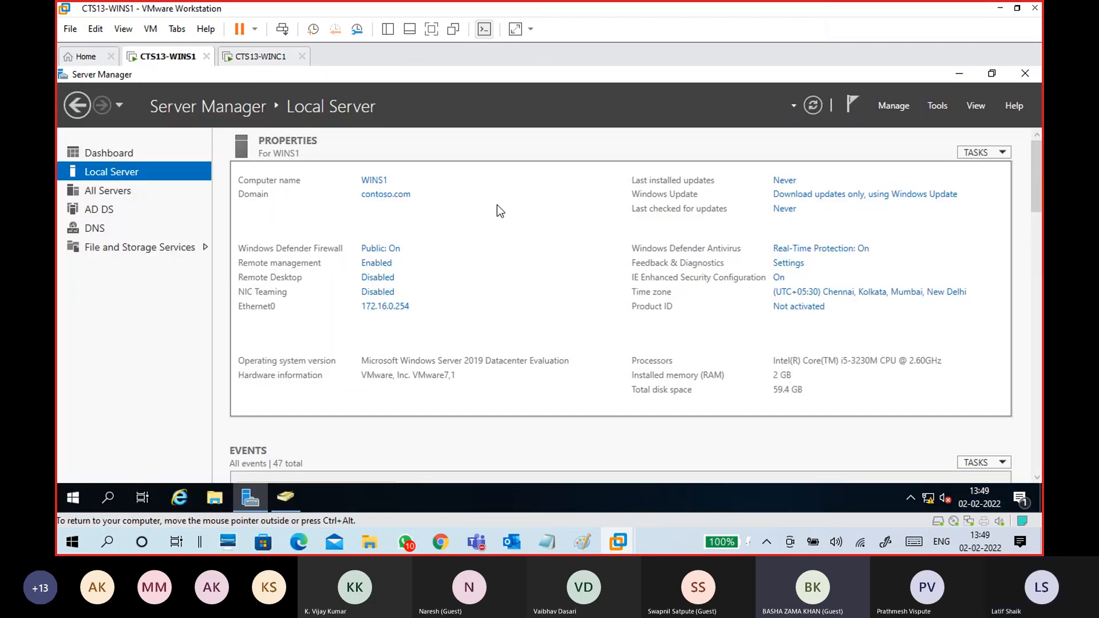
click(297, 491)
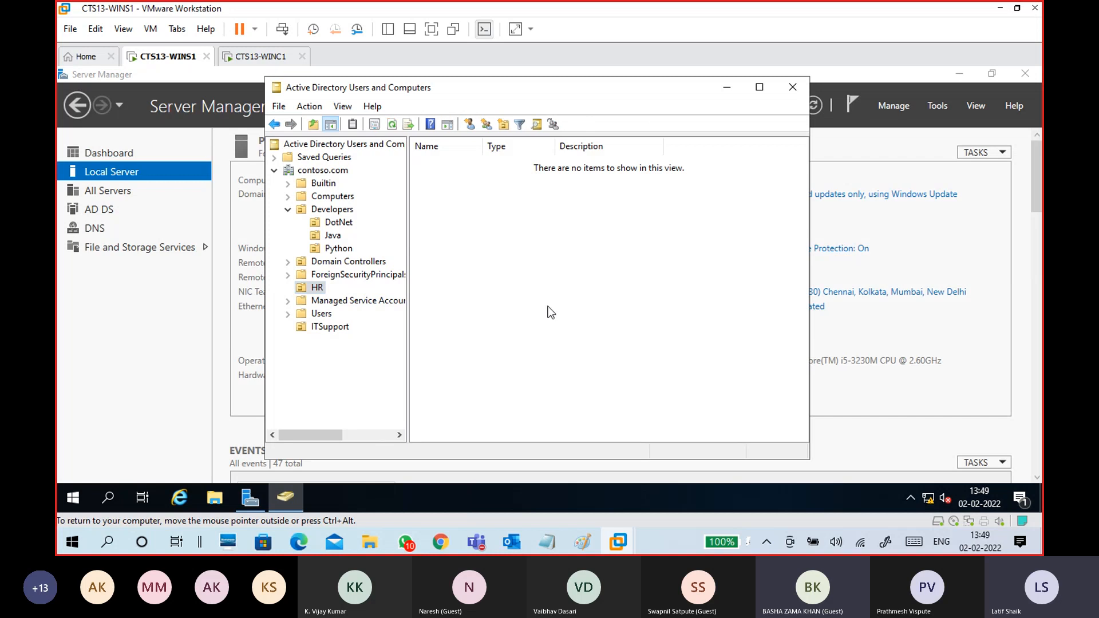
mouse_move(547, 542)
click(613, 496)
click(404, 336)
scroll(422, 358, down, 15)
- Type 'Wins1:' and 'AD users and computer' below the vmnet1 line
scroll(421, 359, down, 3)
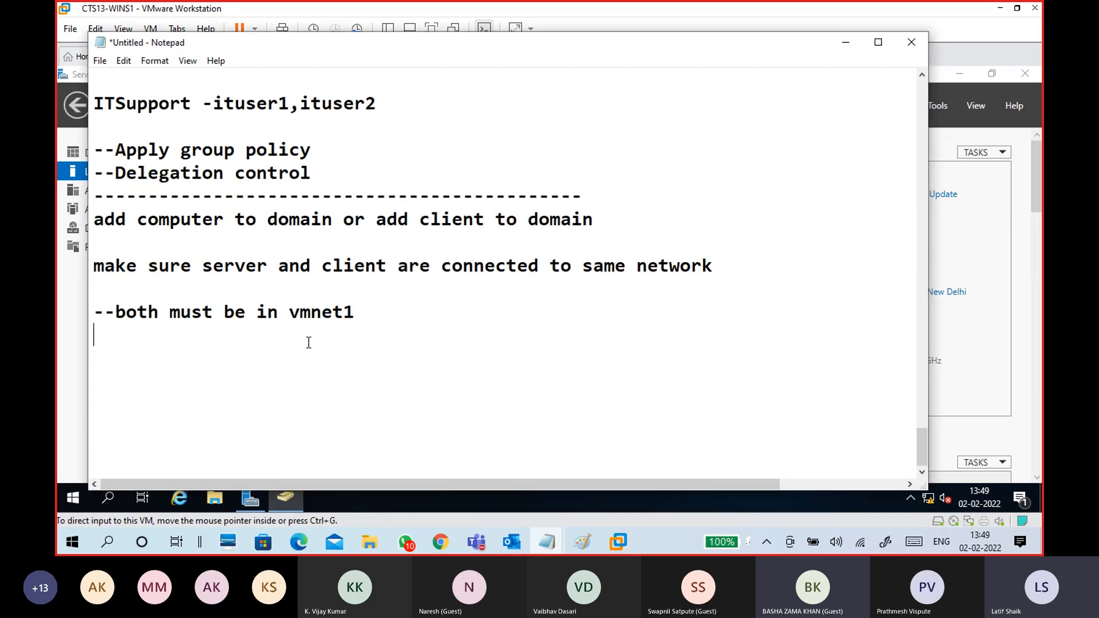
key(Return)
scroll(280, 292, down, 1)
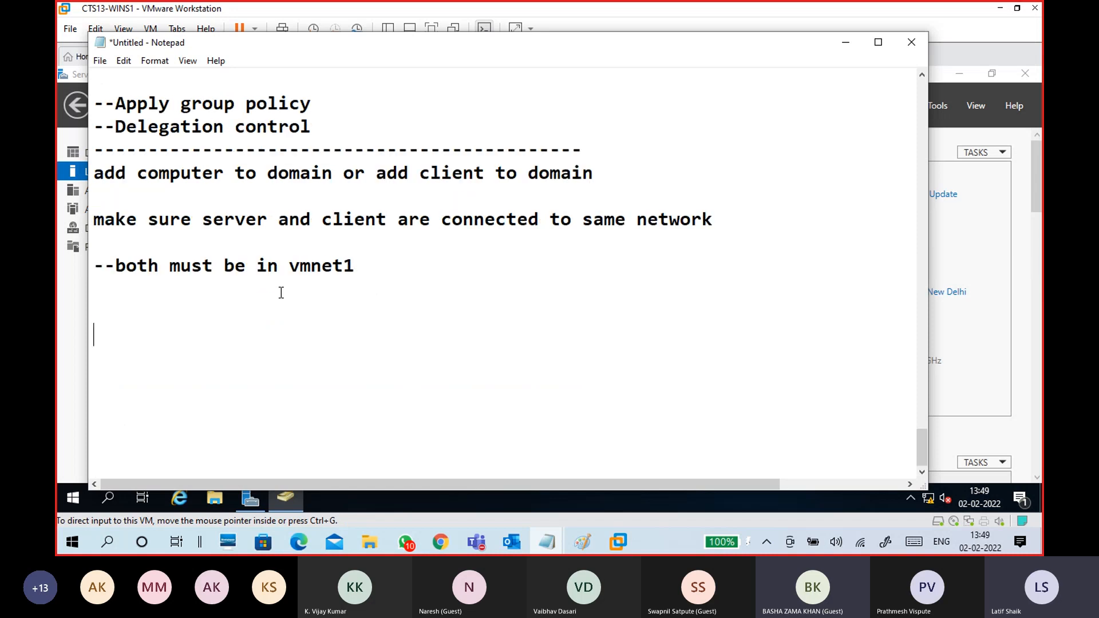
drag(288, 265, 349, 265)
click(368, 282)
click(282, 326)
text(Wins1:)
key(Return)
key(Return)
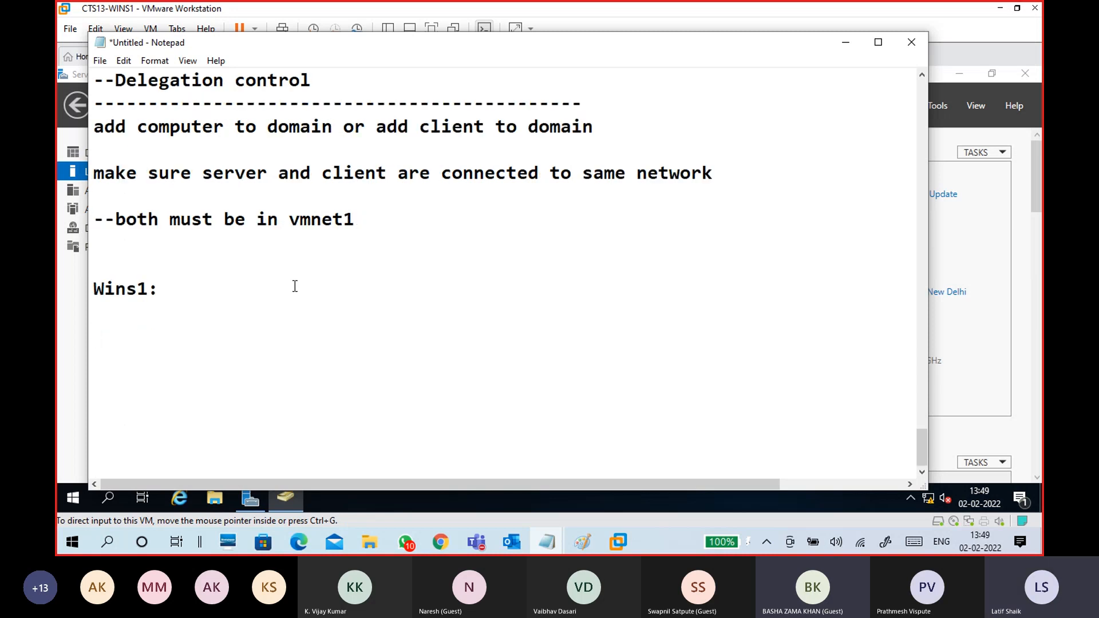
text(A)
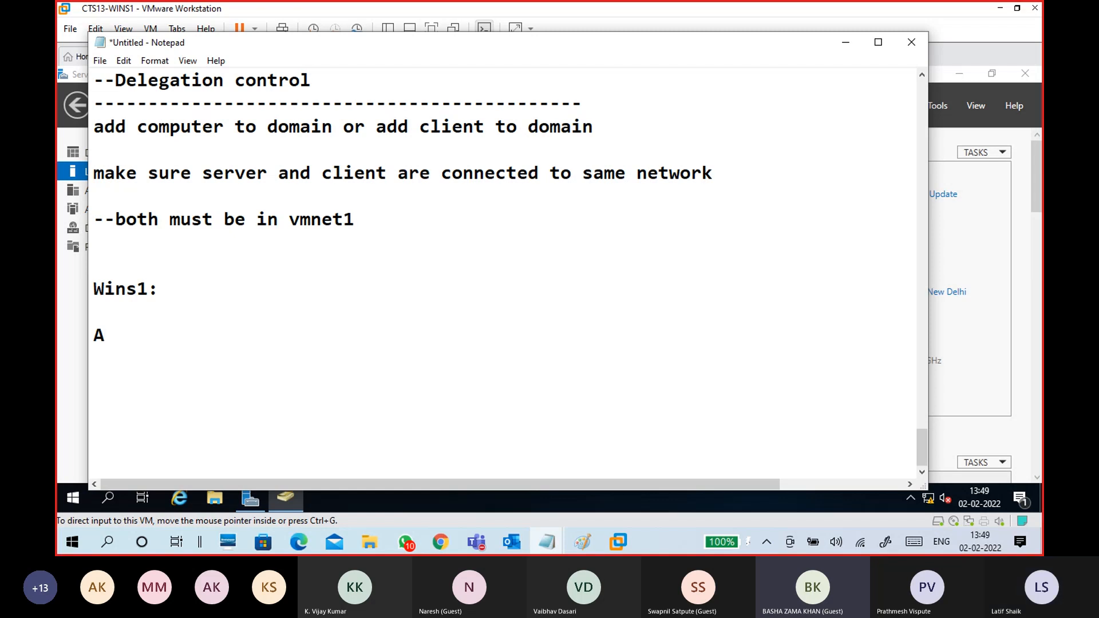
key(BackSpace)
text(AD )
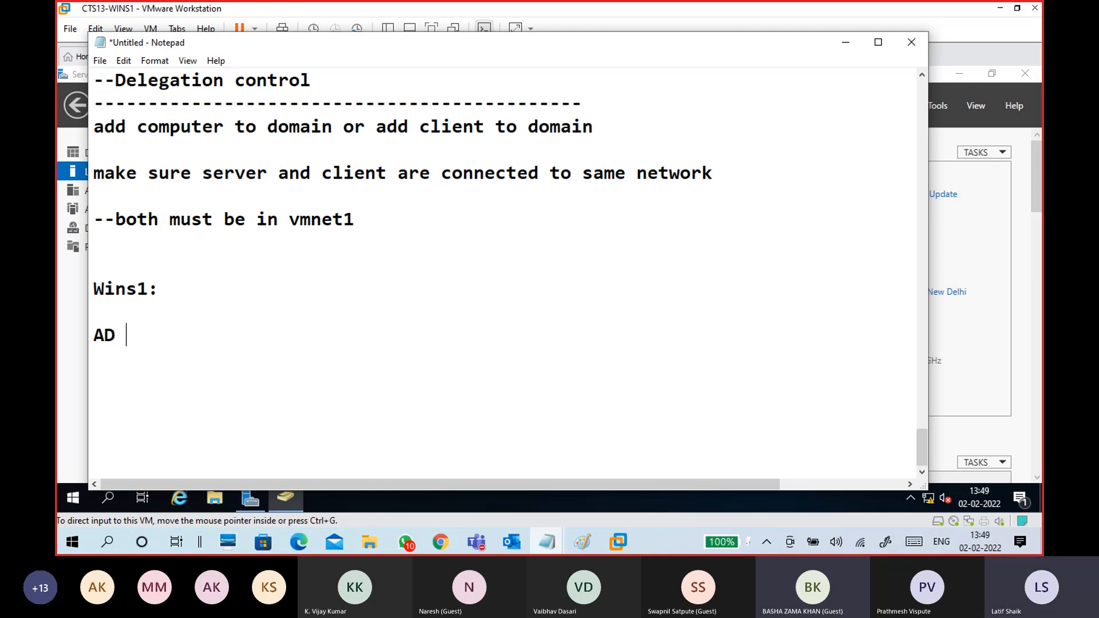
text(users and computer)
key(Return)
key(Return)
key(Return)
key(Return)
key(Return)
key(Return)
key(Return)
key(Return)
key(Return)
key(Return)
key(Return)
key(Return)
key(Return)
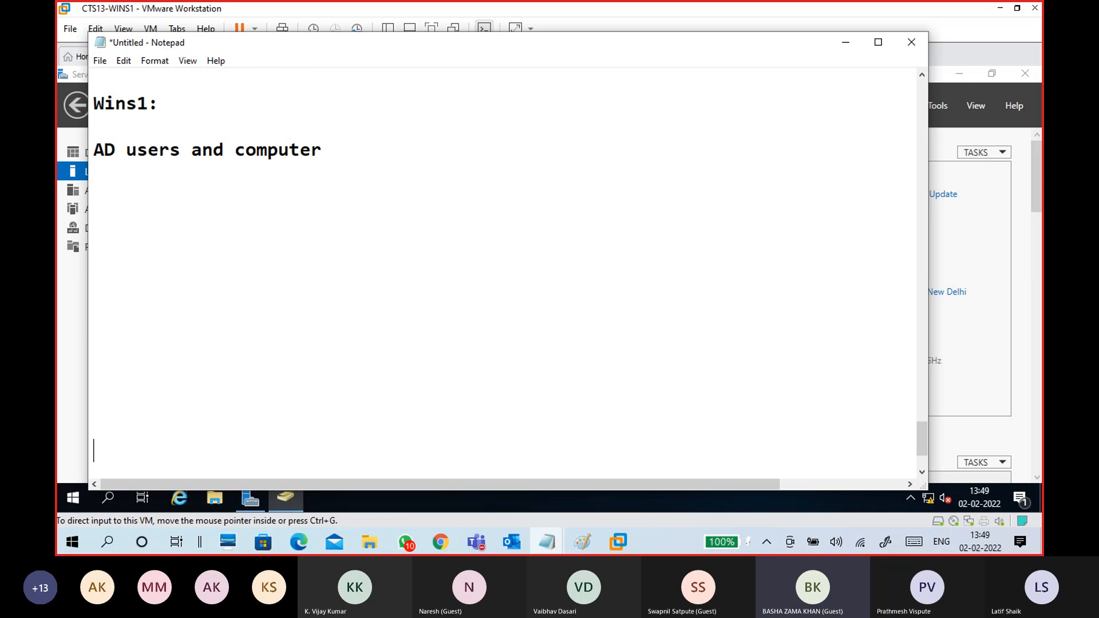
- Add an 'HR - ' line naming the user to be created beneath them
click(169, 195)
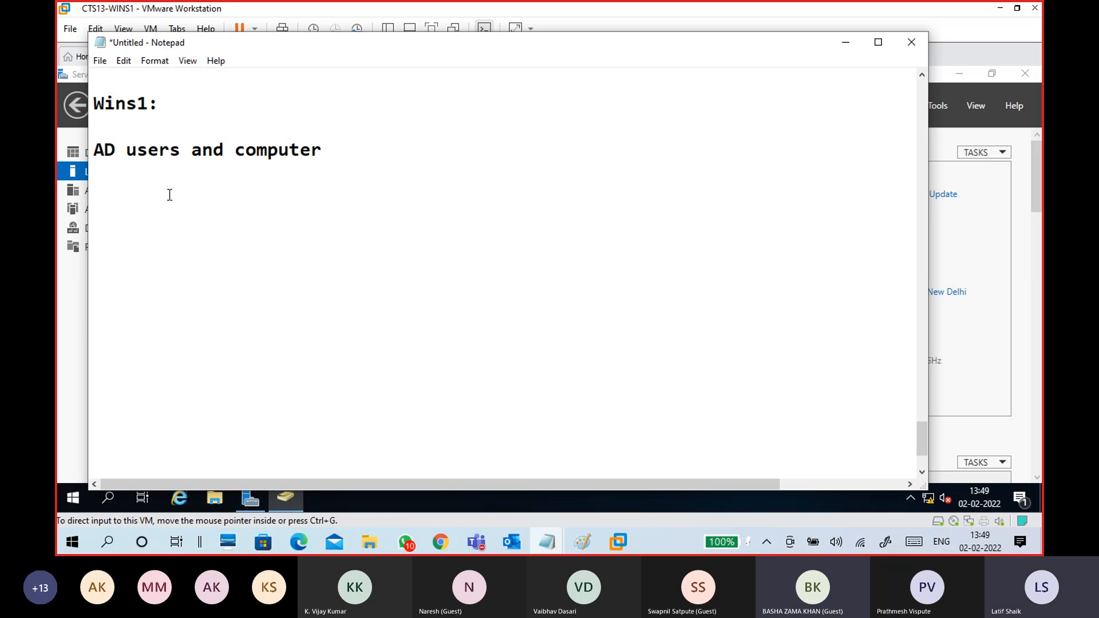
text(HR -)
key(BackSpace)
key(BackSpace)
text(- Alekhya)
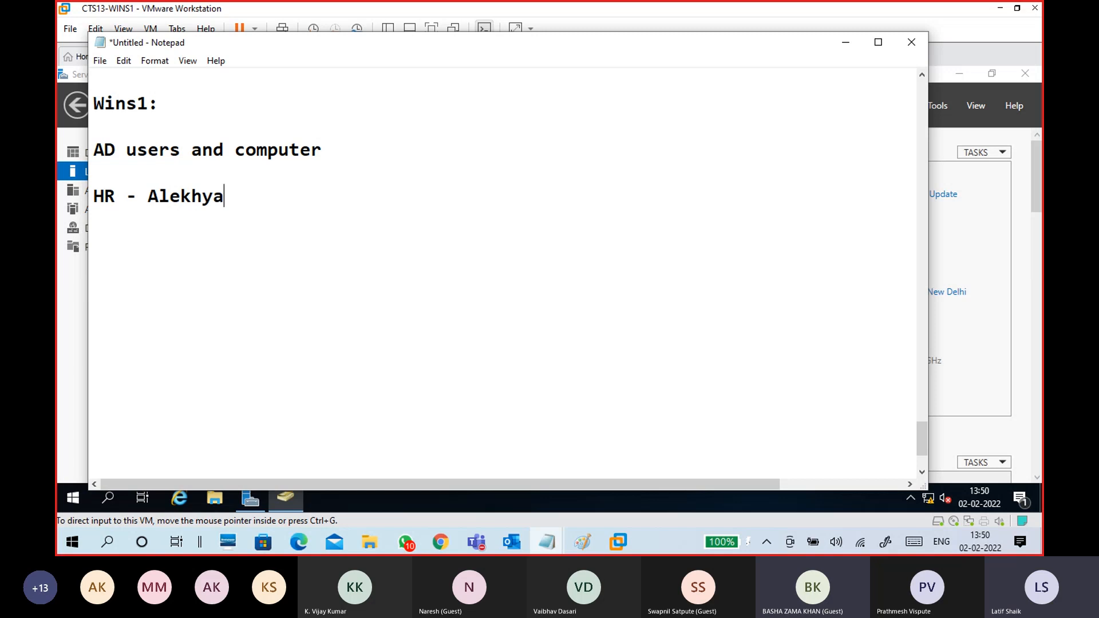
drag(147, 199, 224, 203)
click(227, 216)
drag(226, 197, 87, 112)
click(248, 225)
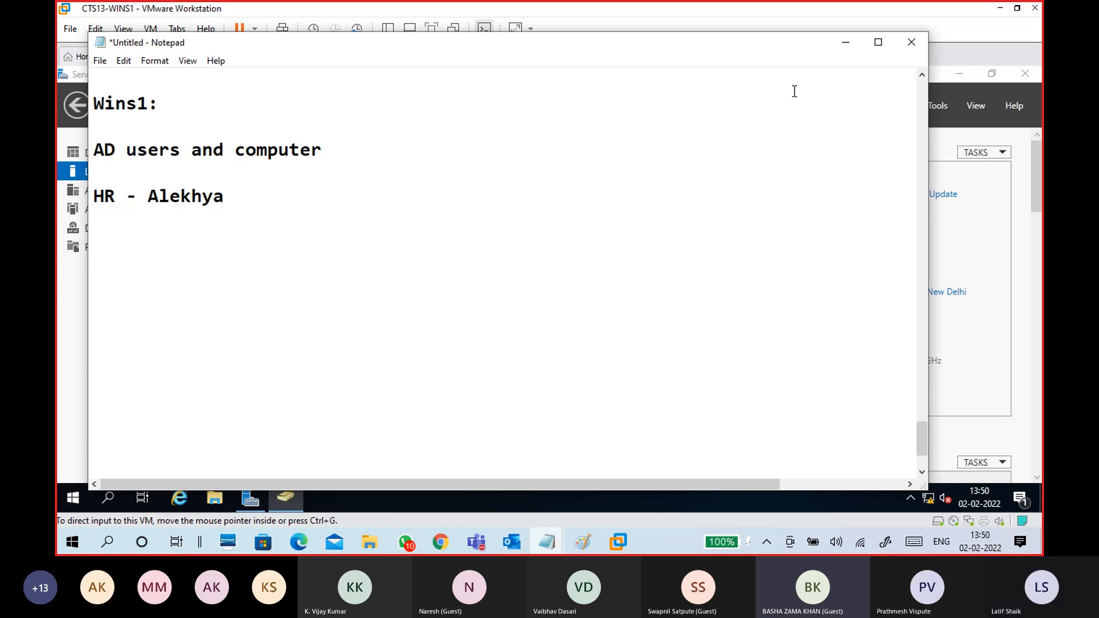
- Start creating a new user in the contoso.com HR organizational unit
click(841, 45)
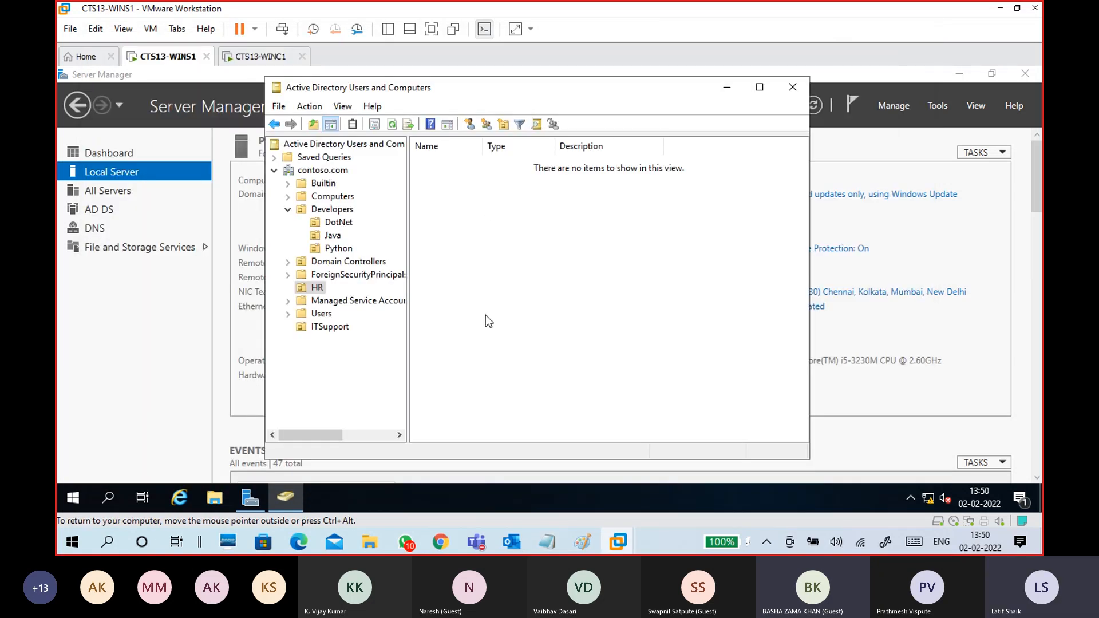
click(331, 170)
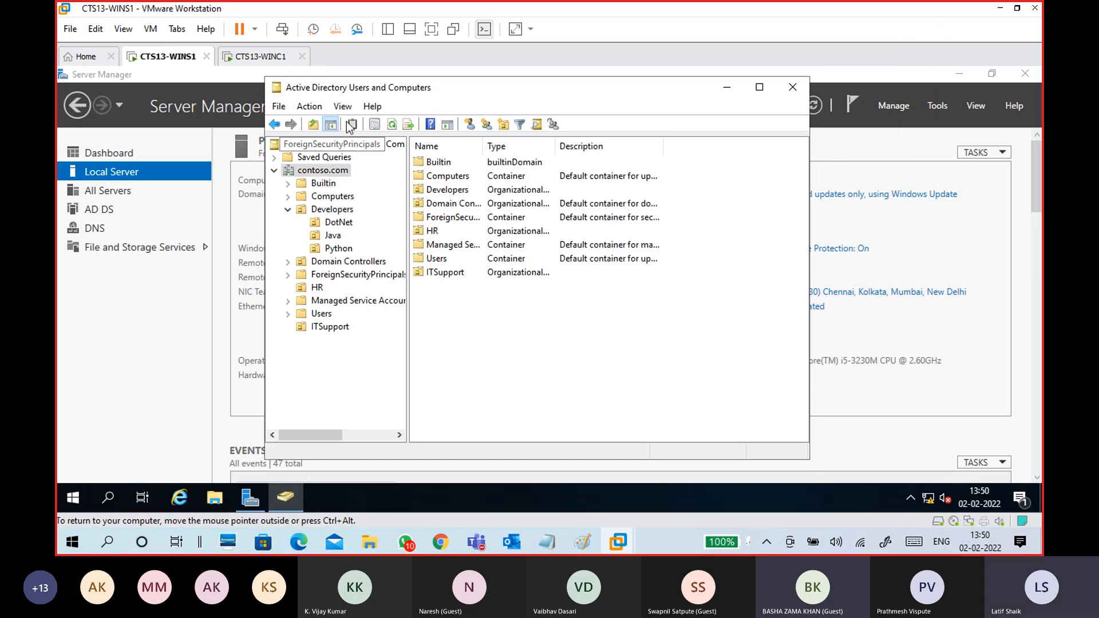
click(316, 287)
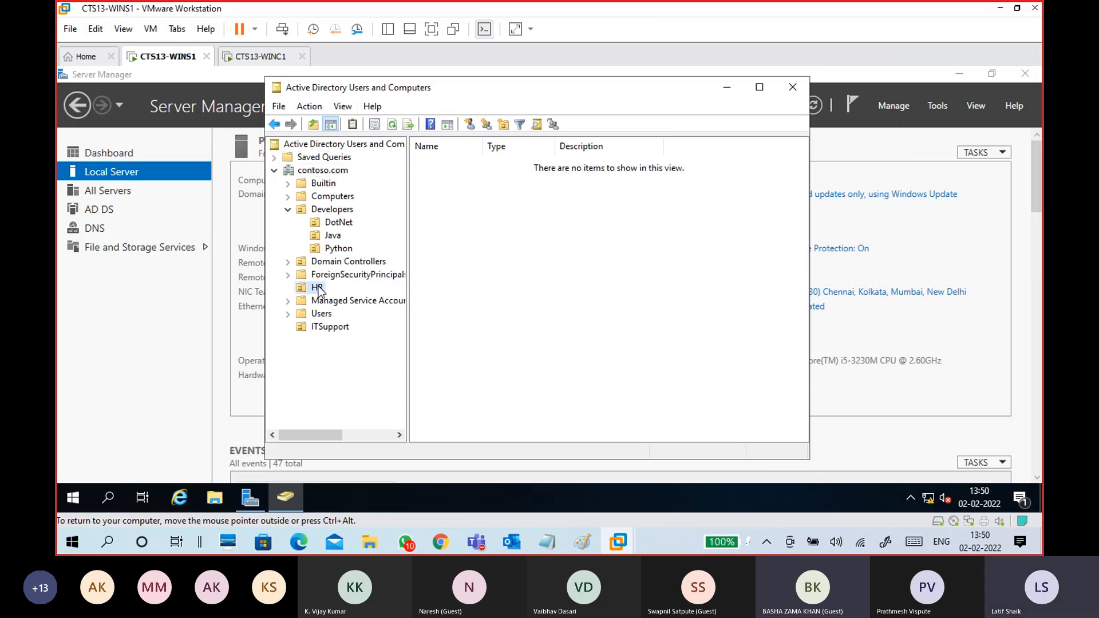
right_click(459, 208)
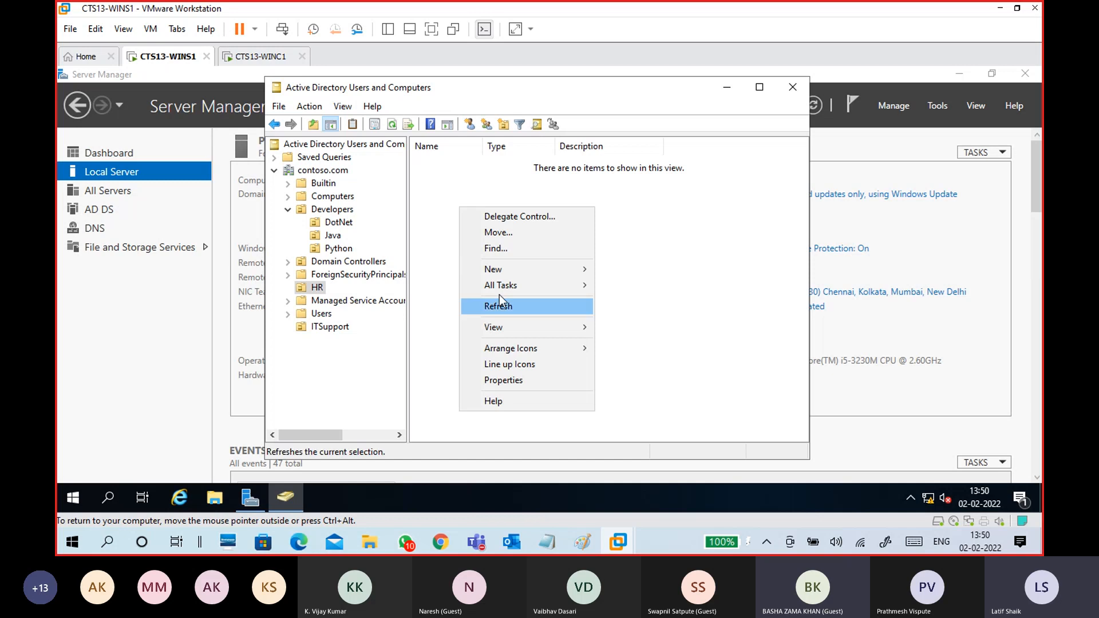
click(321, 289)
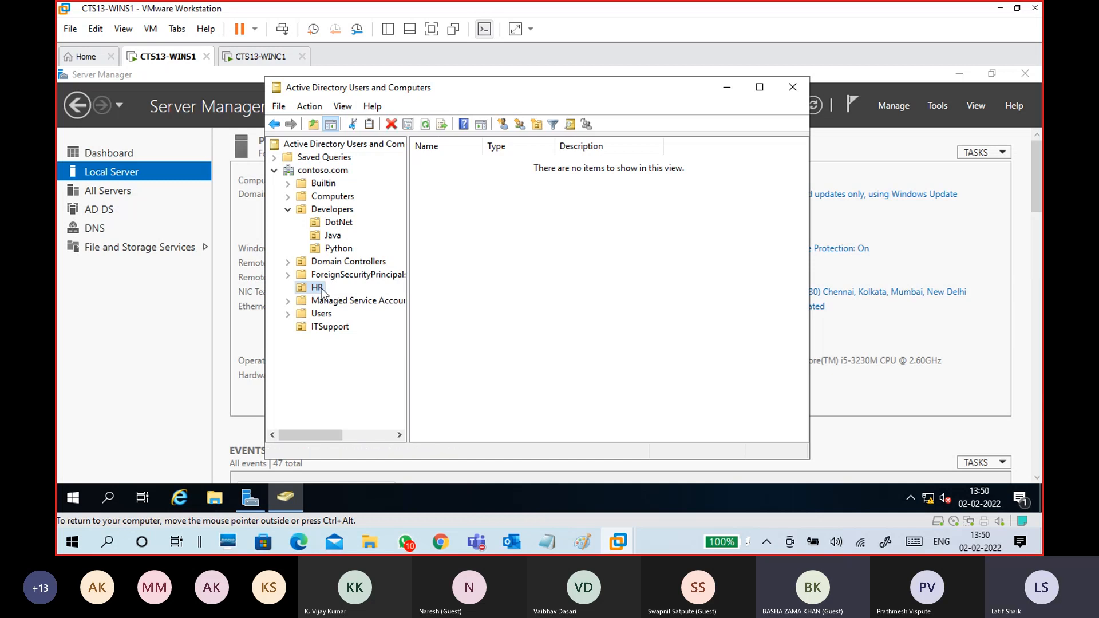
right_click(321, 288)
mouse_move(406, 309)
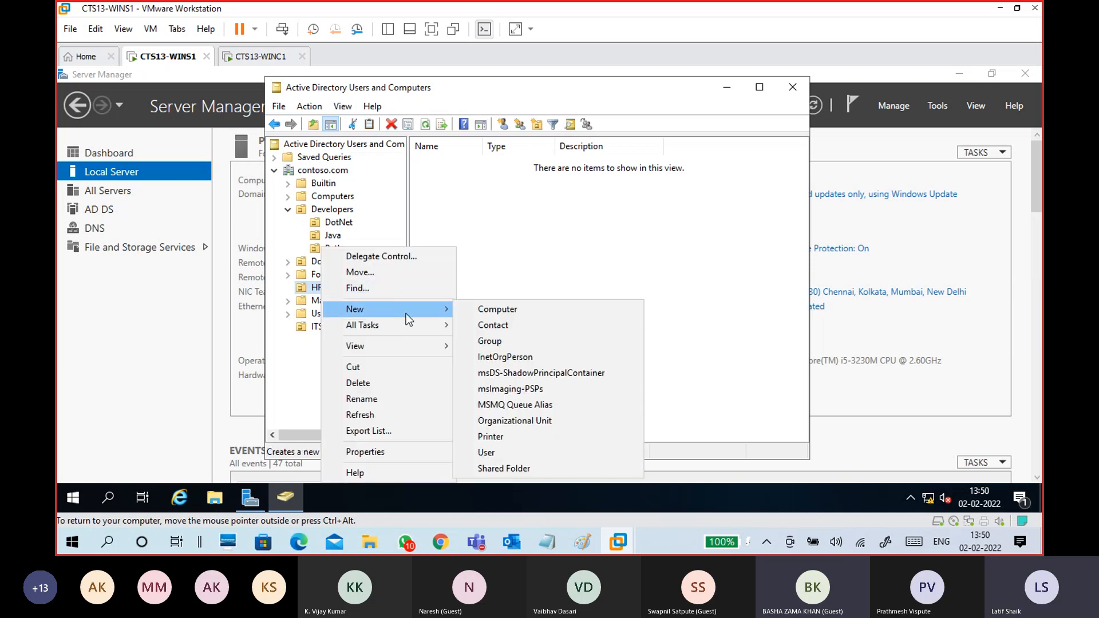
click(526, 453)
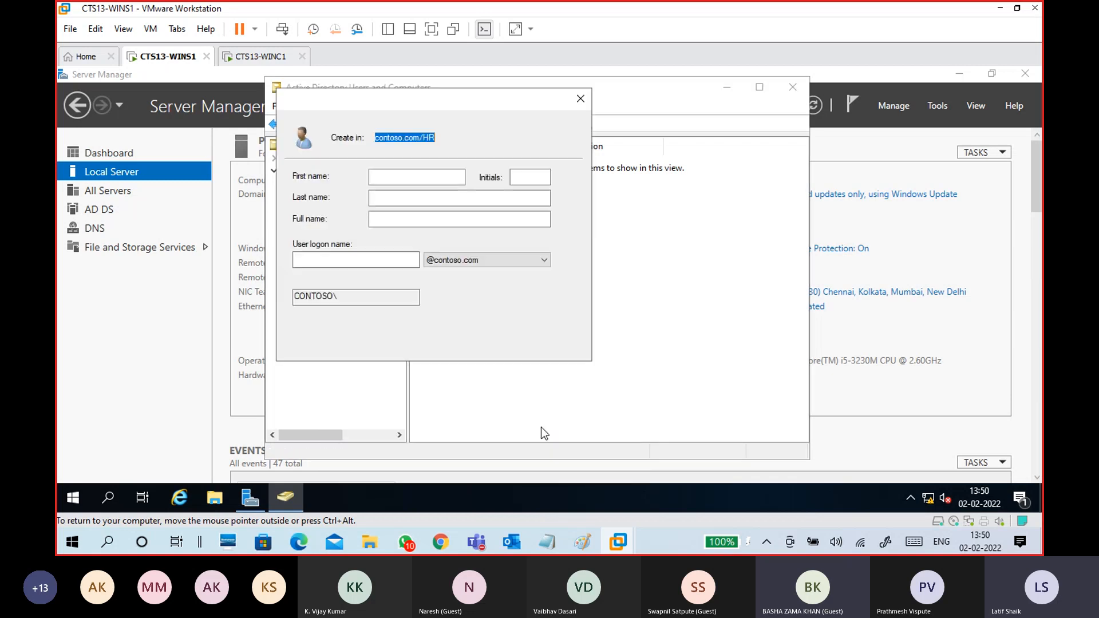
- Enter the new user's first name, last name and initials
text(Al)
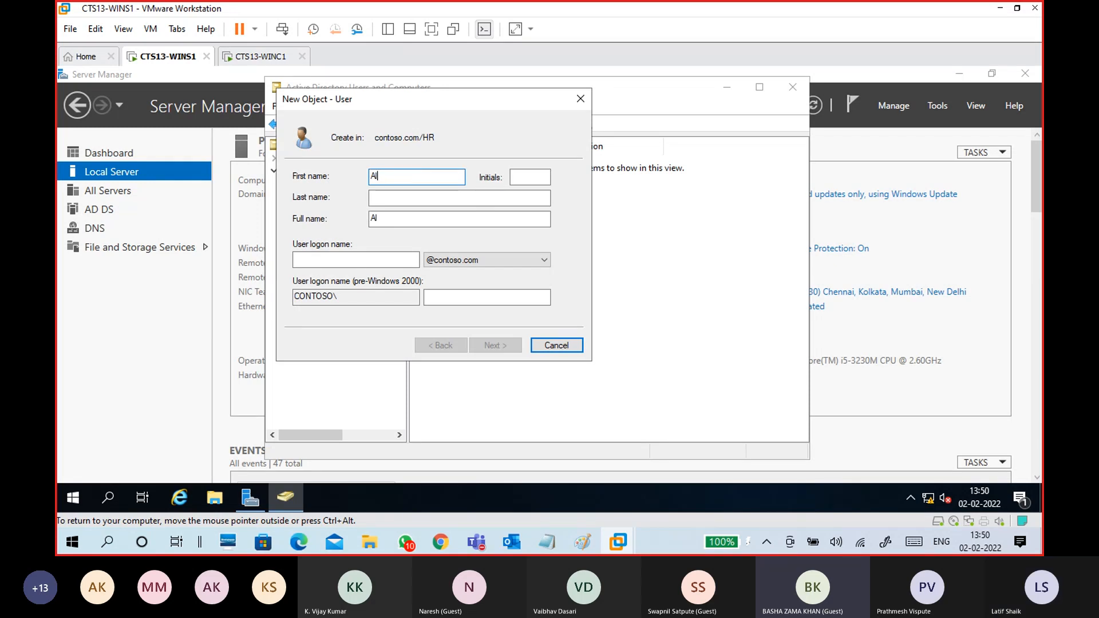
text(ehya)
key(BackSpace)
key(BackSpace)
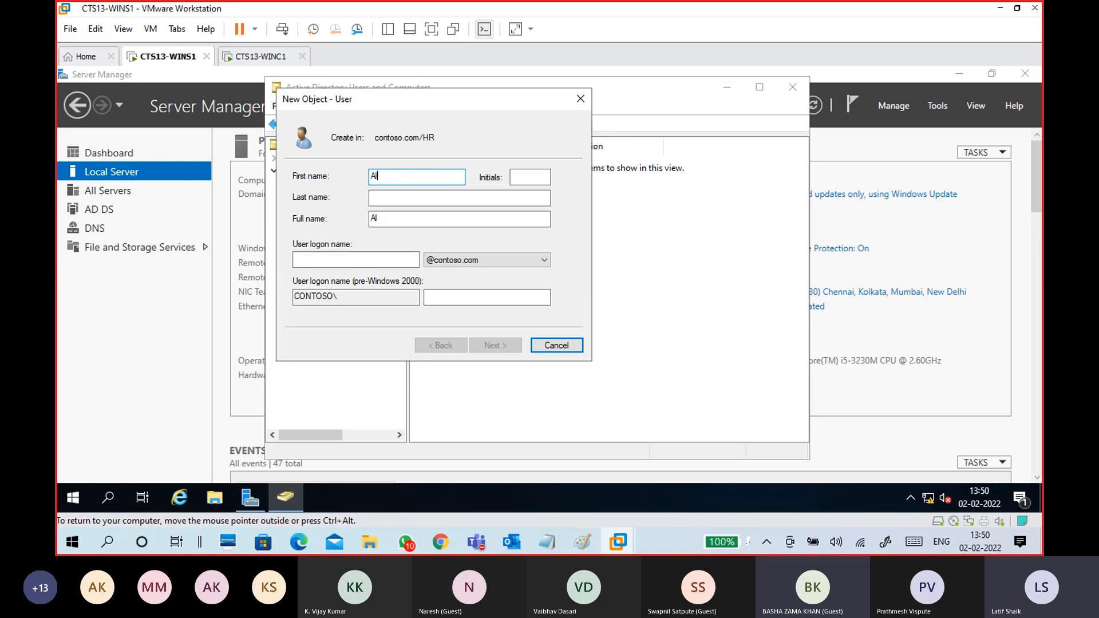
text(ekhya)
double_click(378, 177)
click(406, 199)
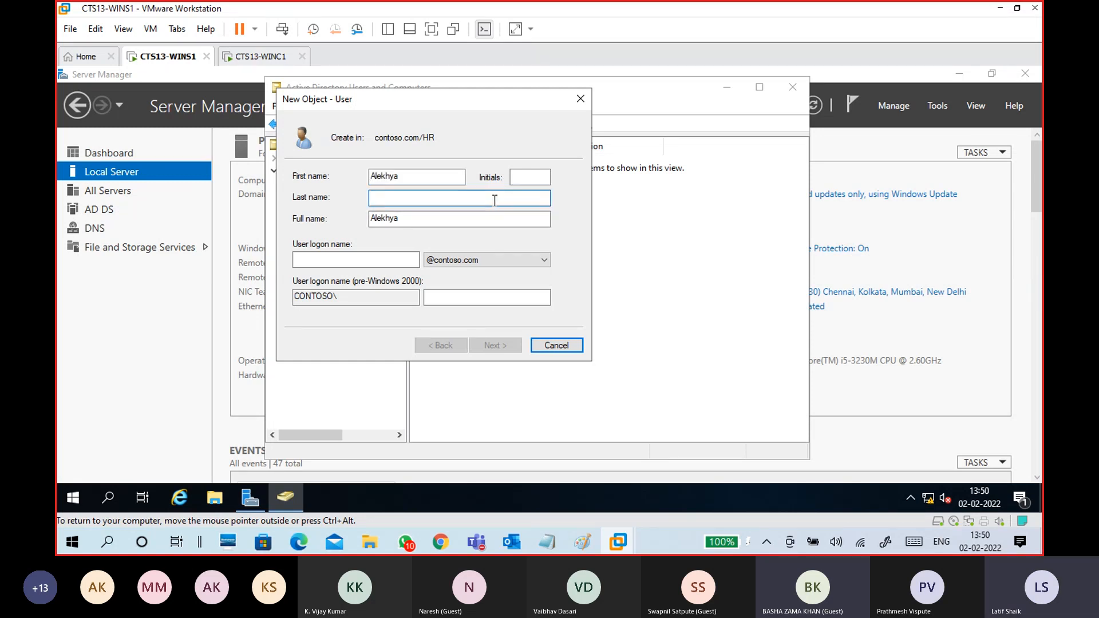
click(538, 178)
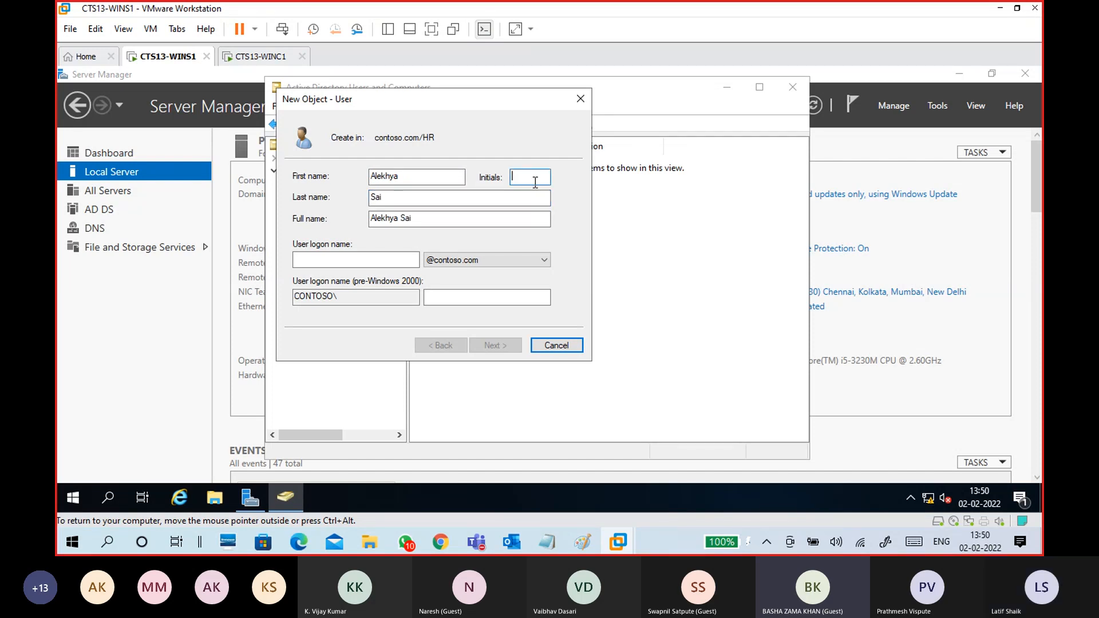
text(Ms)
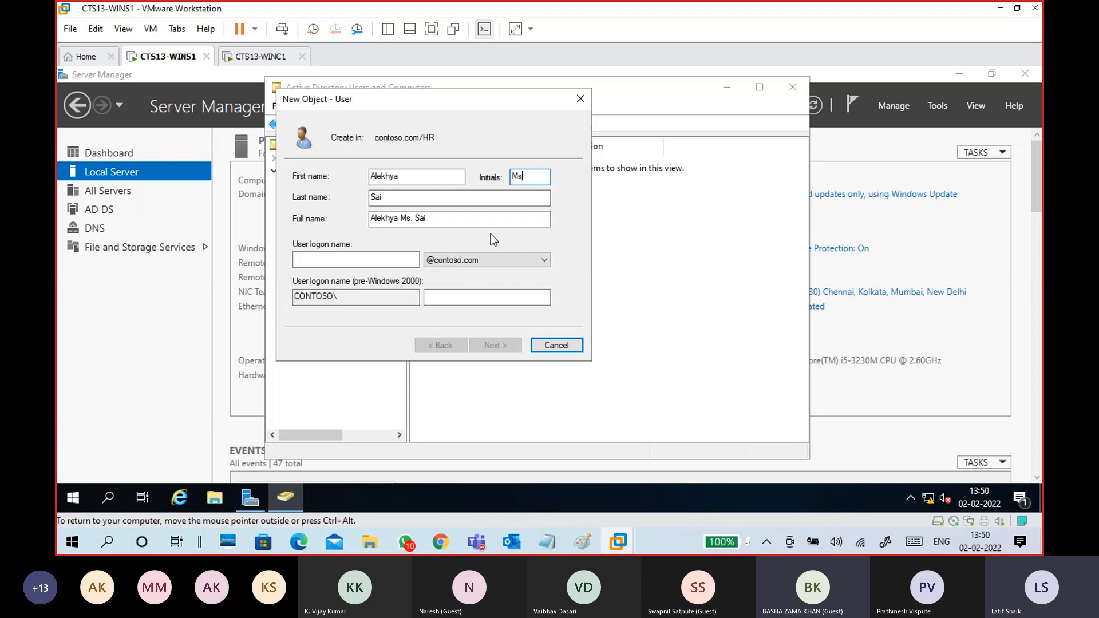
click(397, 258)
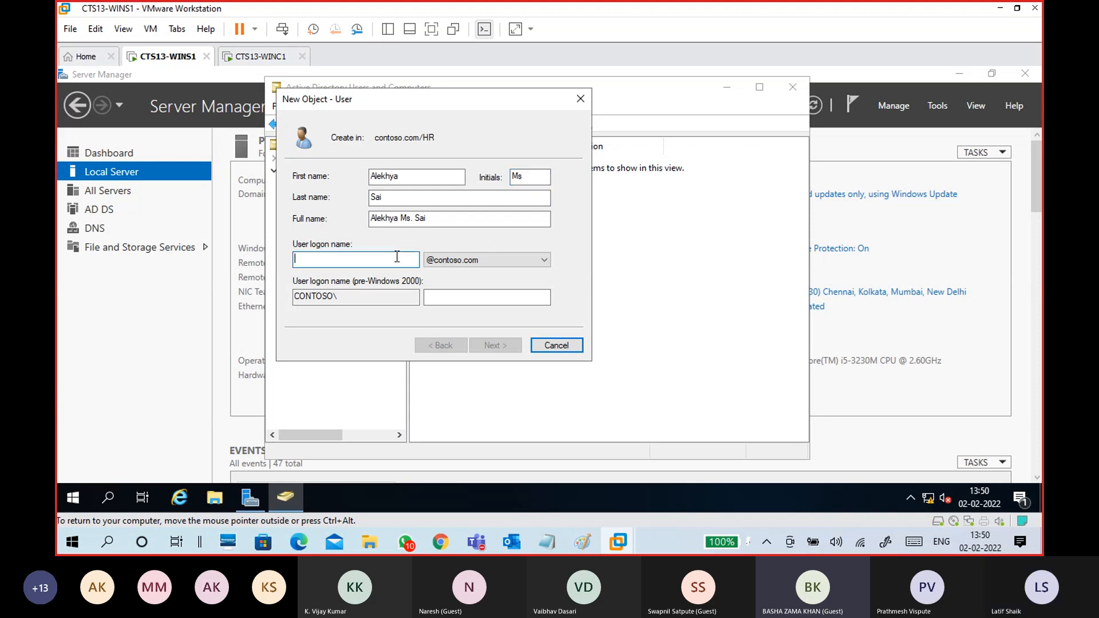
drag(430, 196, 347, 200)
drag(417, 175, 353, 187)
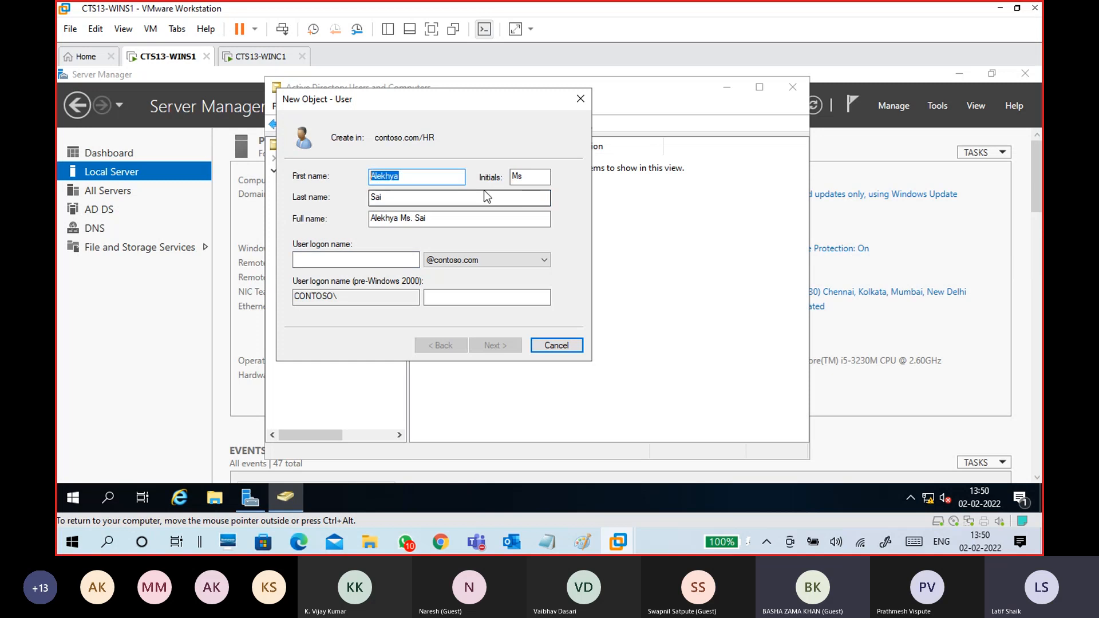
click(530, 177)
click(459, 201)
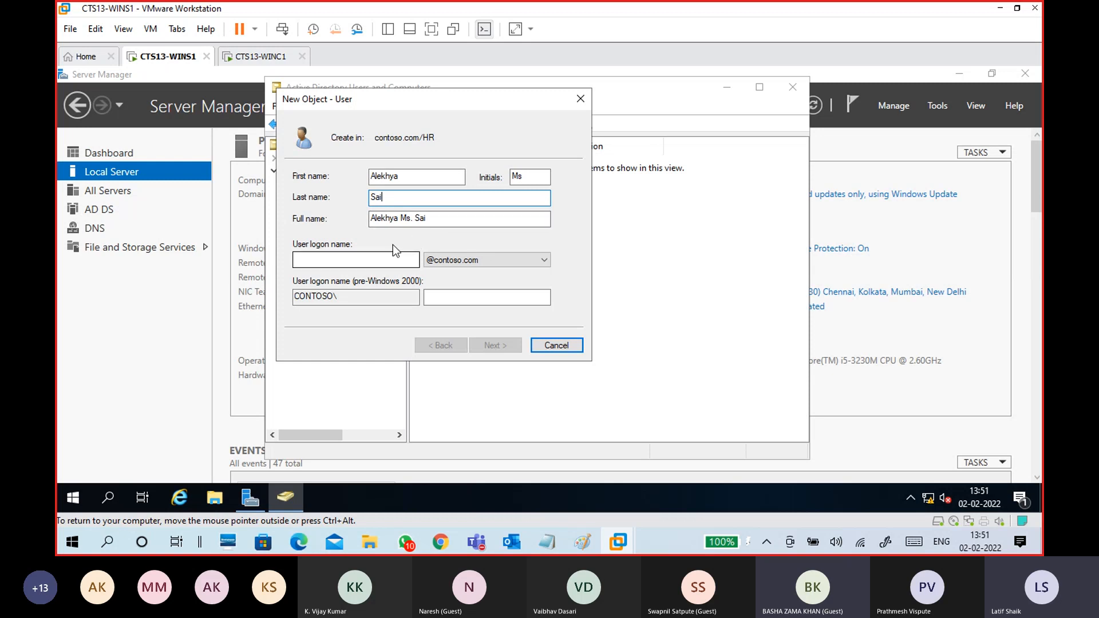
double_click(400, 178)
key(ctrl+c)
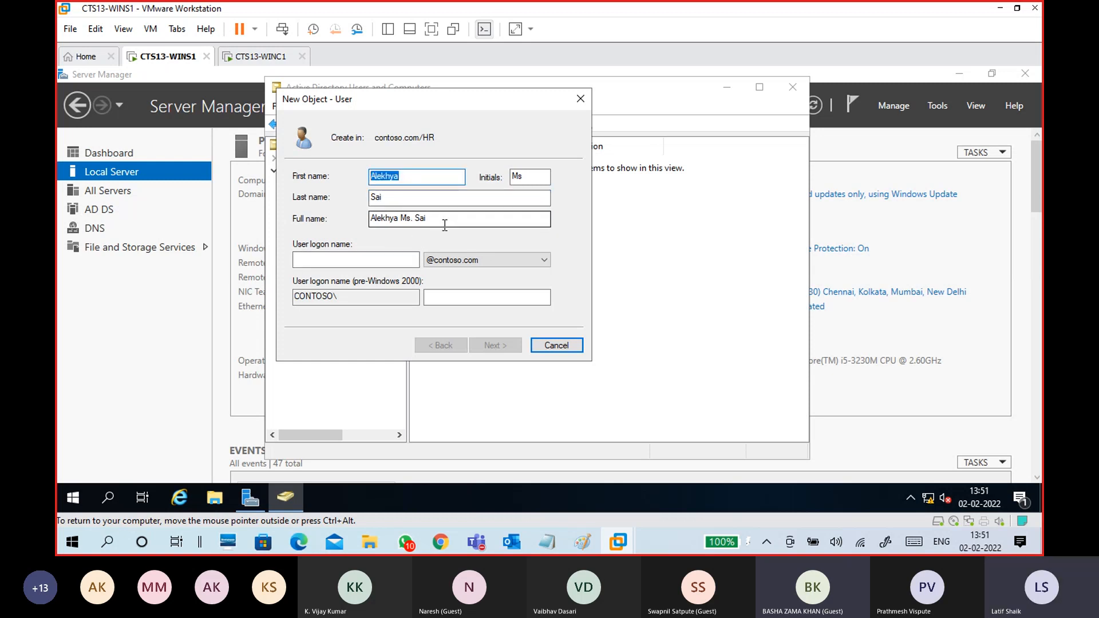
- Paste in the user logon name, review the name fields, and continue to the password page
click(401, 258)
key(ctrl+v)
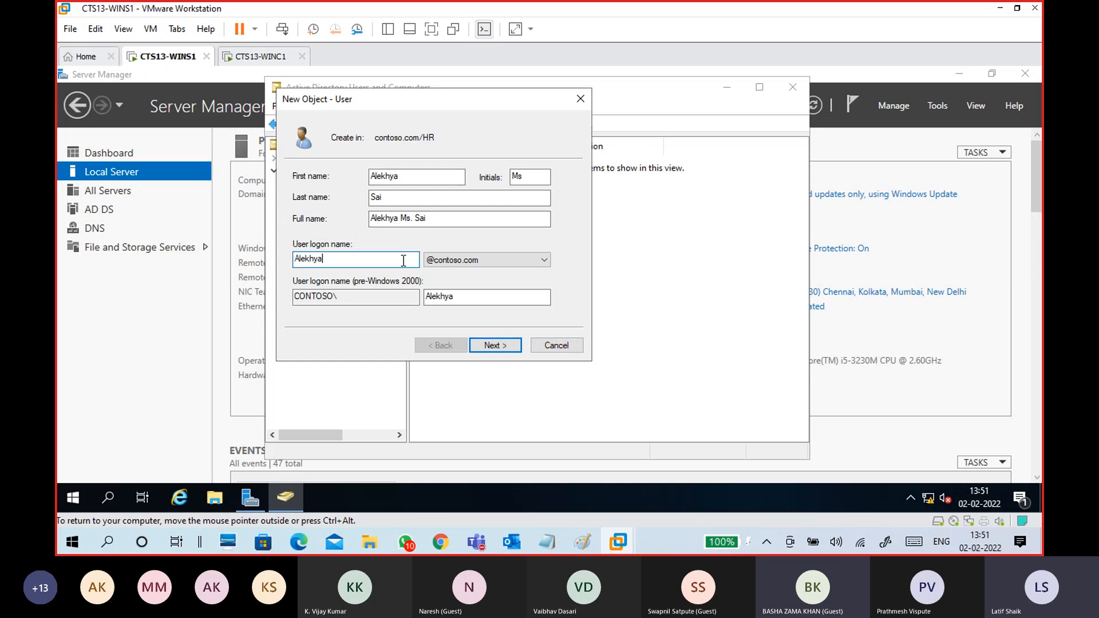
double_click(350, 262)
click(349, 261)
double_click(319, 258)
click(410, 178)
click(425, 198)
click(430, 219)
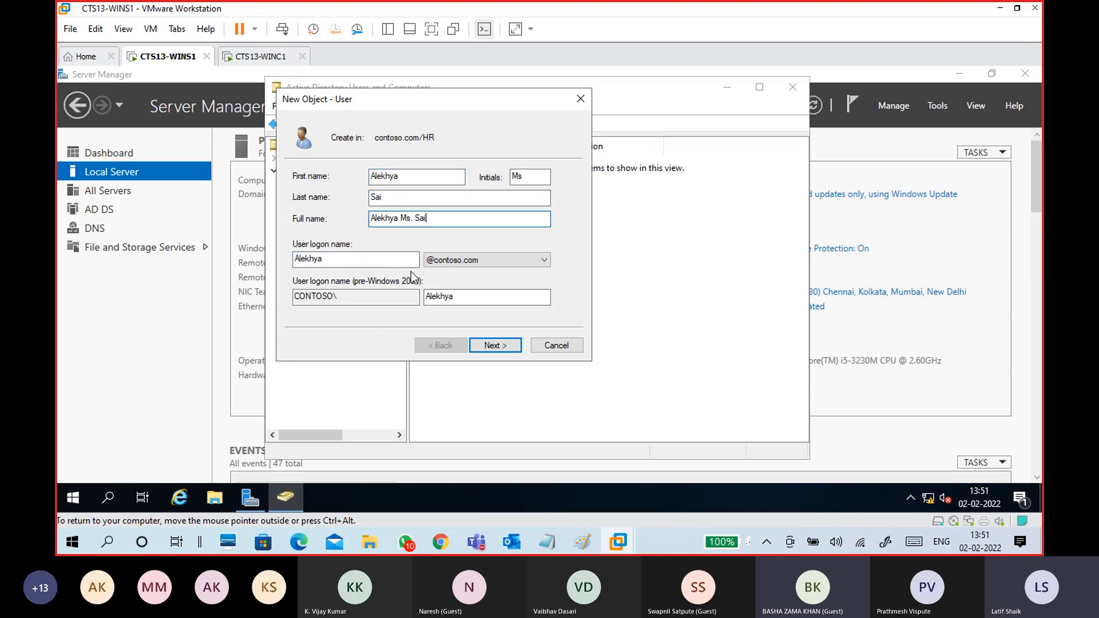
click(380, 259)
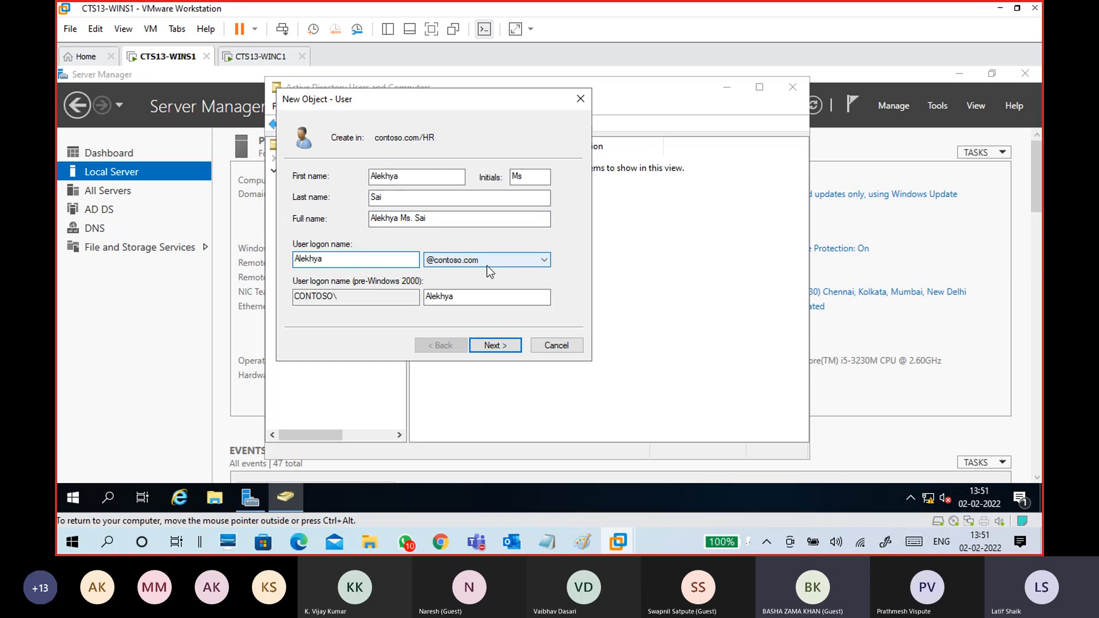
click(385, 296)
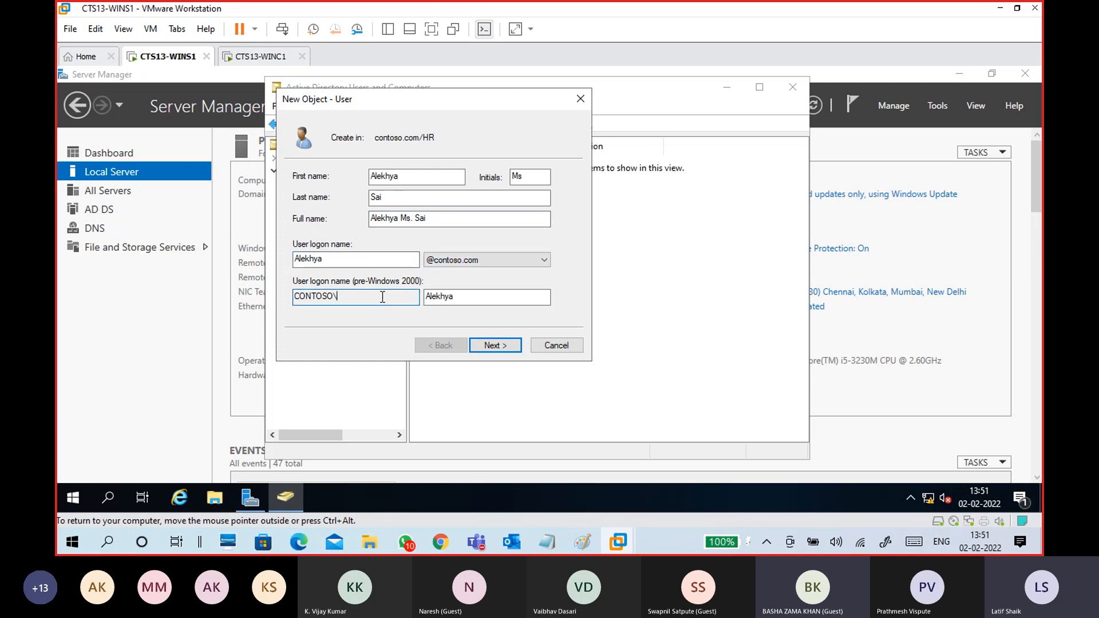
click(463, 296)
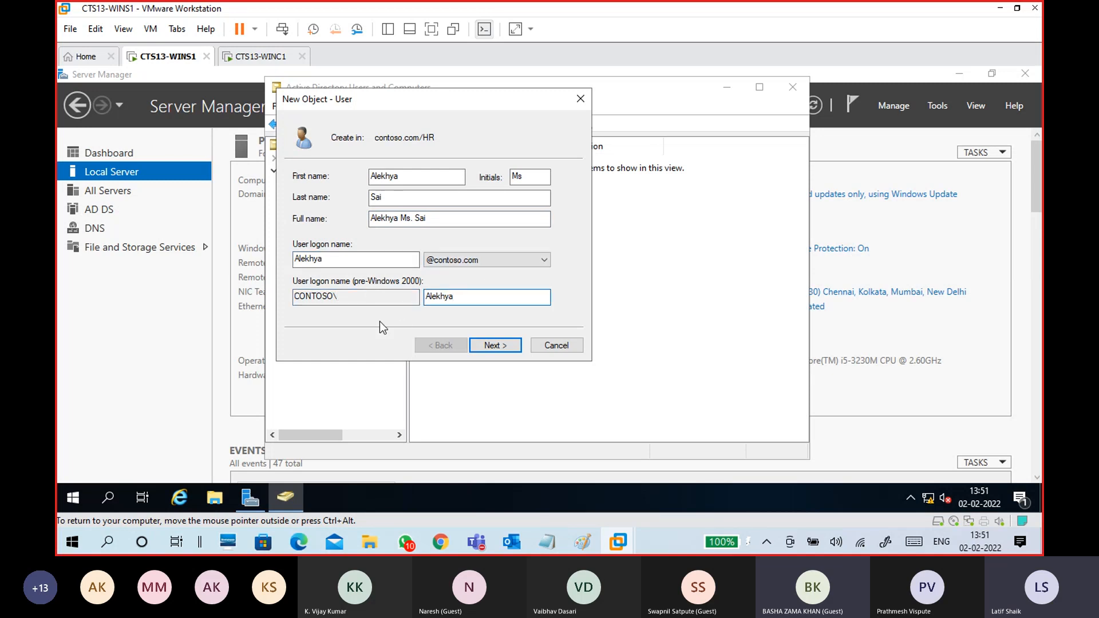
click(498, 345)
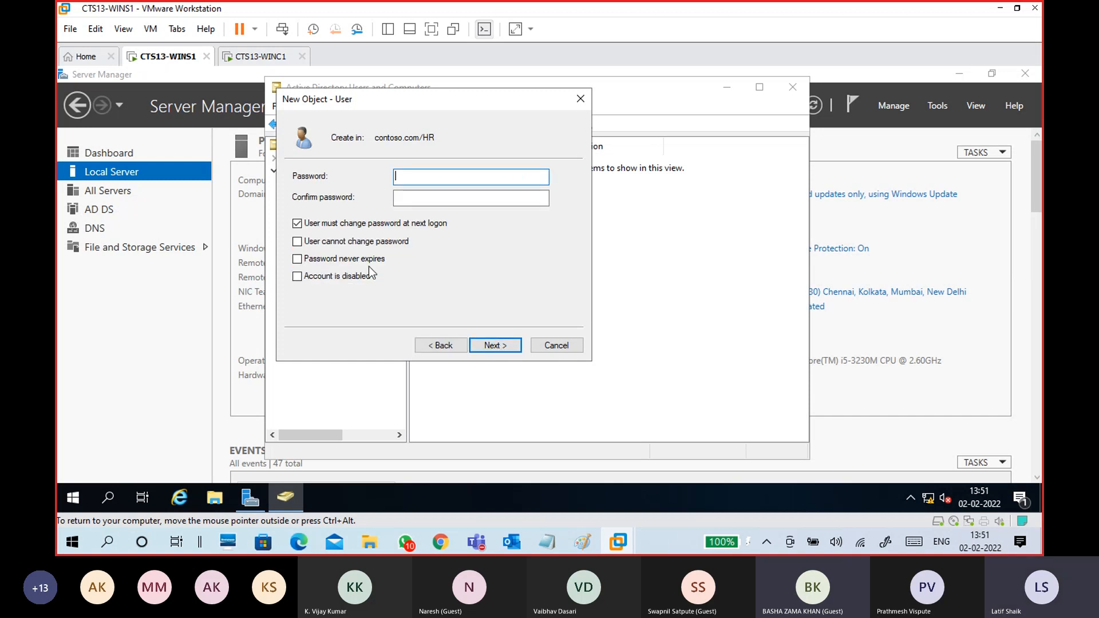
- Try out the account options, leaving them all cleared, including 'User must change password at next logon'
click(307, 227)
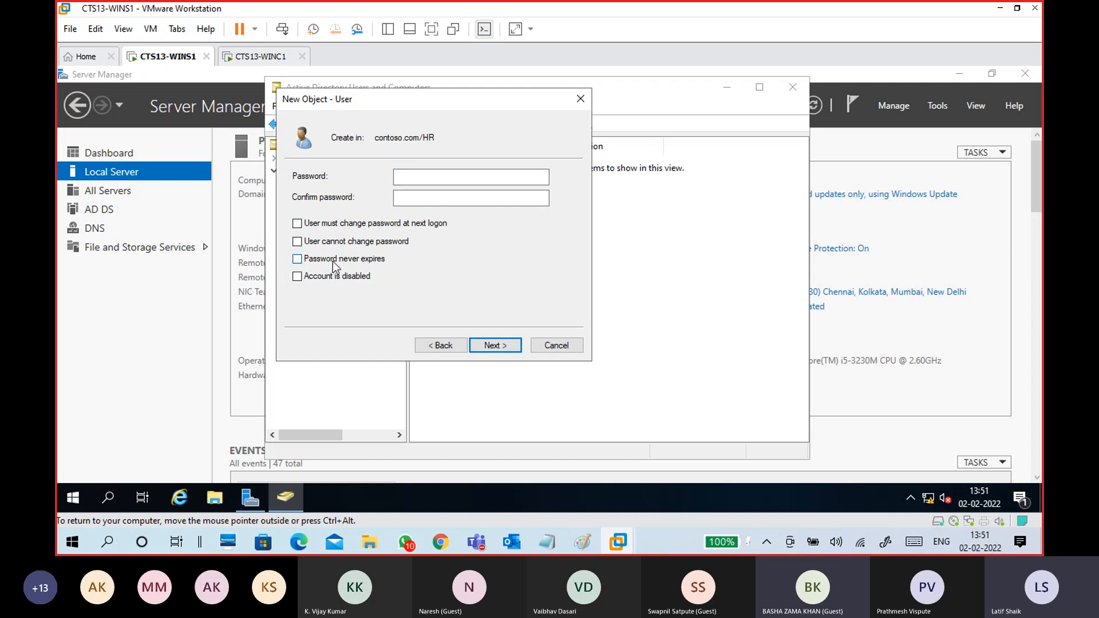
click(343, 224)
click(339, 279)
click(341, 275)
click(346, 225)
click(344, 242)
click(342, 262)
click(346, 262)
click(385, 246)
- Set and confirm the account password and finish creating the user
click(434, 179)
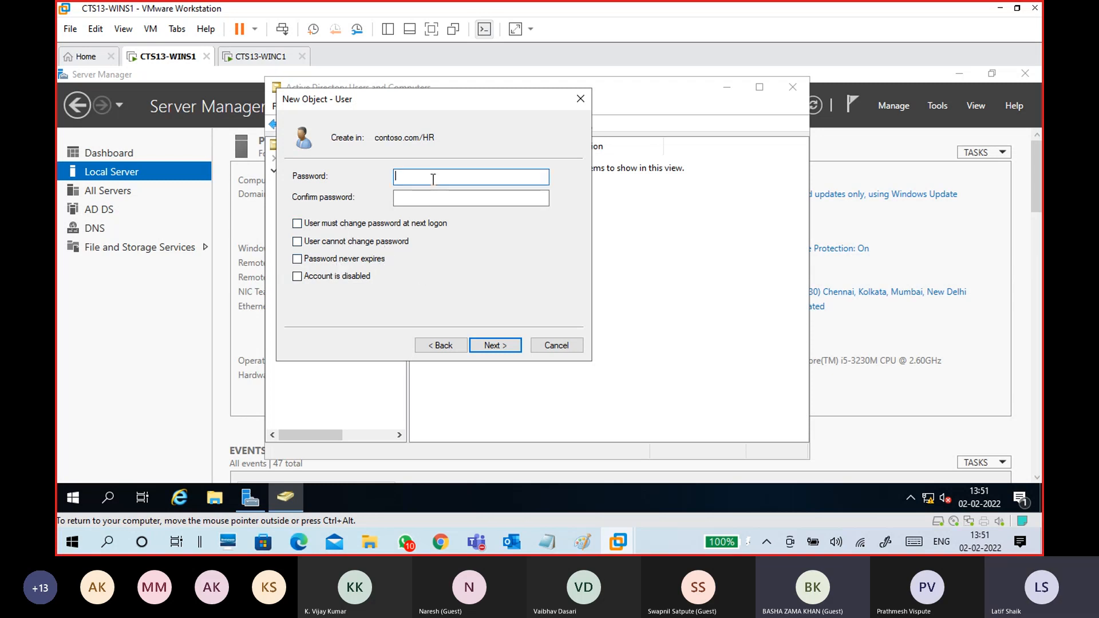
text(Pa)
text(•••••••)
key(Tab)
text(•••••••••)
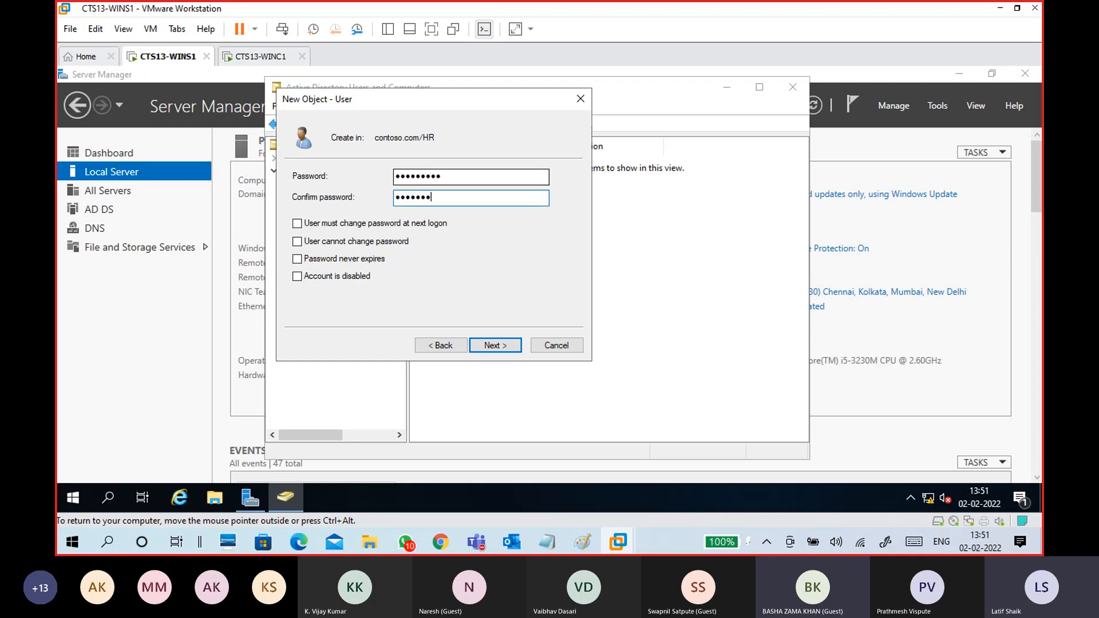
click(496, 346)
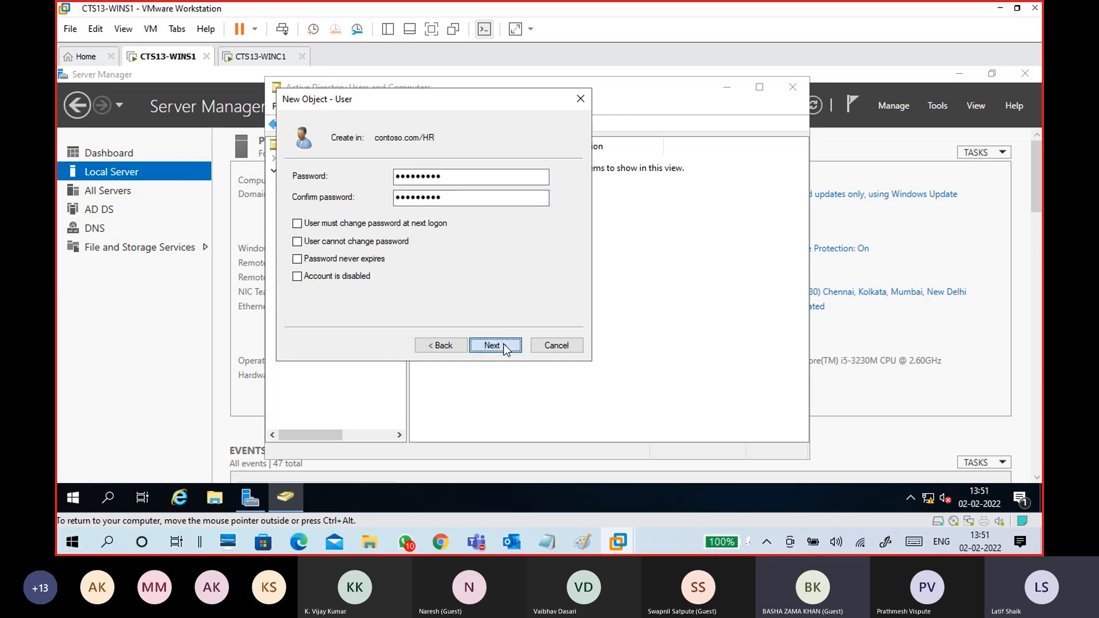
click(507, 346)
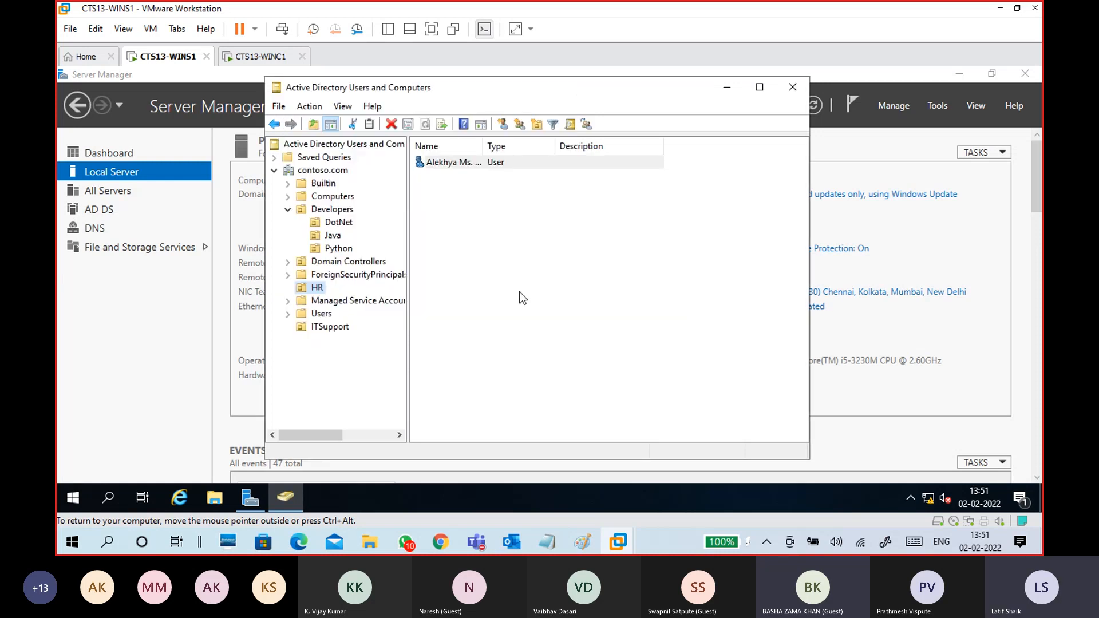
- Check that the new user is listed in the HR organizational unit
click(461, 165)
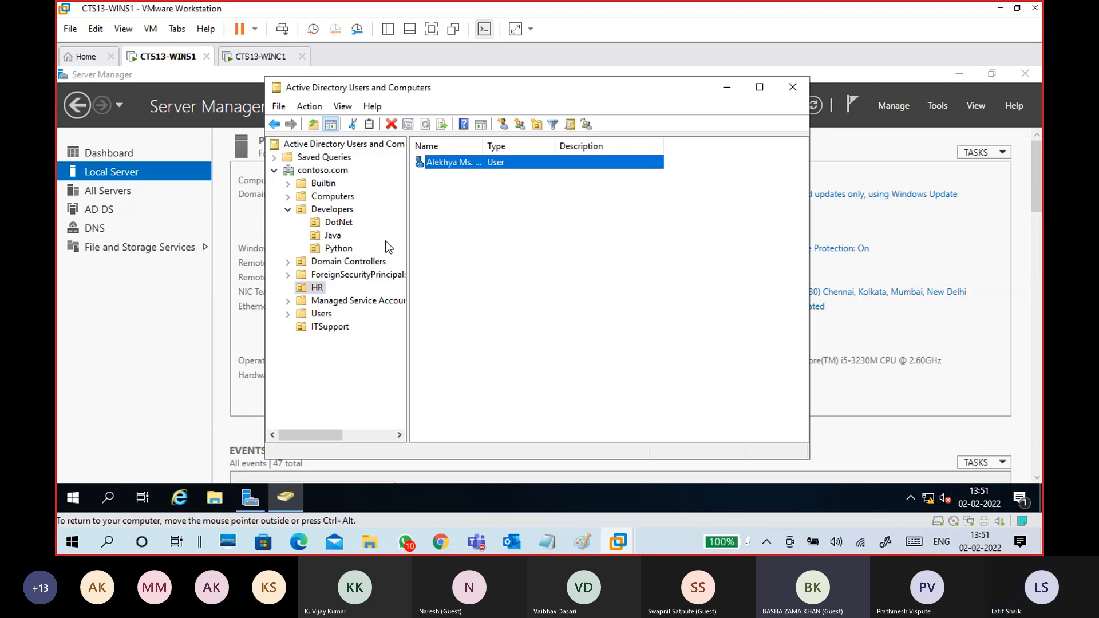
click(351, 201)
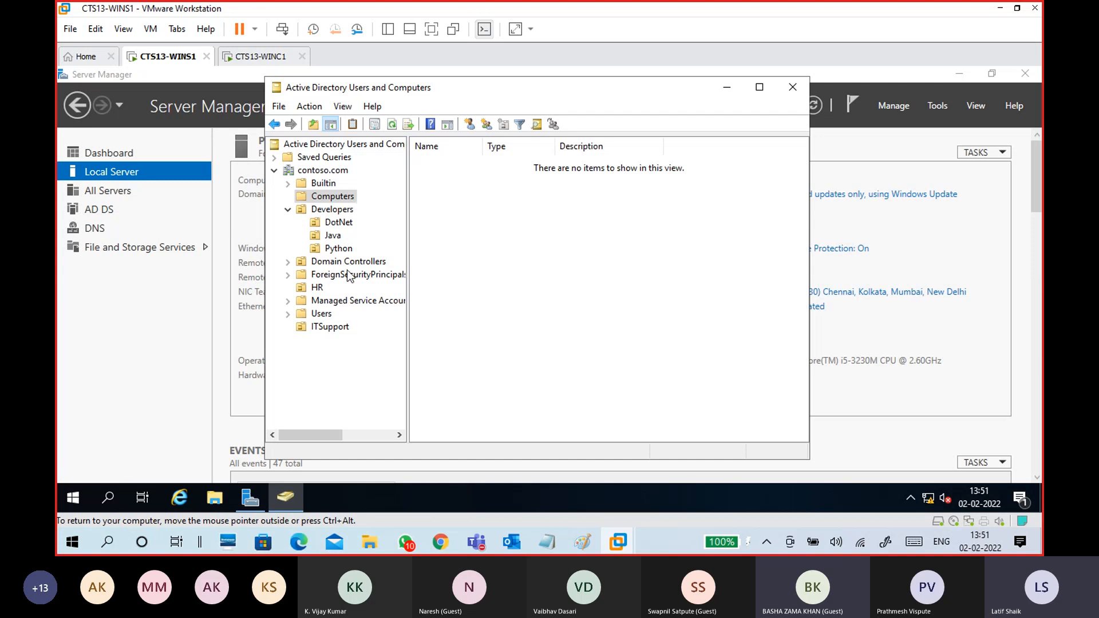
click(316, 287)
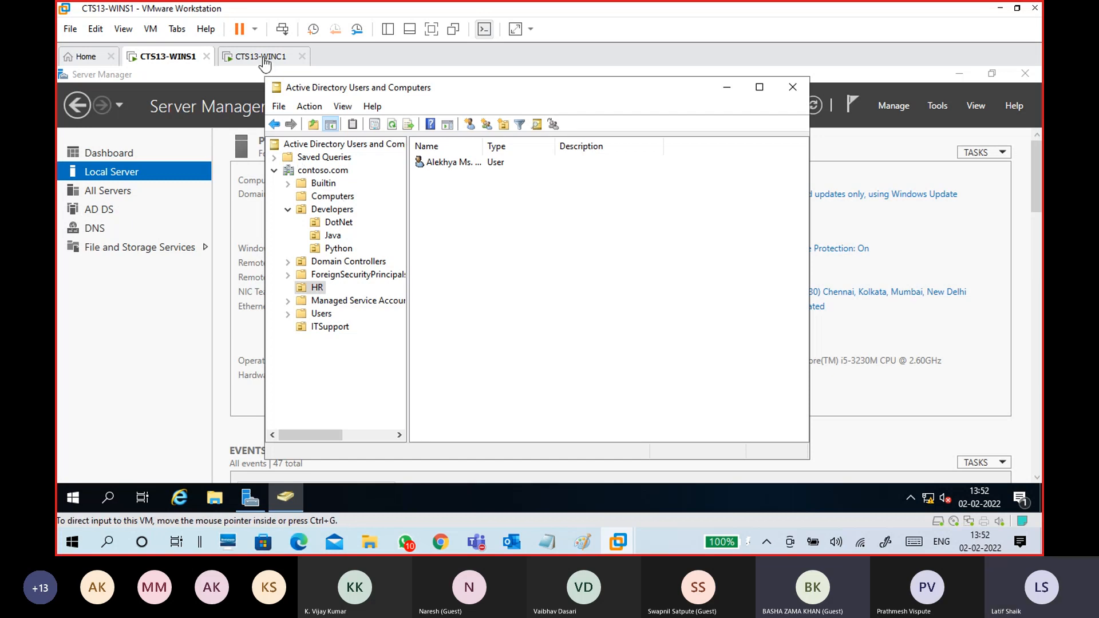
- Add a Winc1 heading with a dashed separator line to the notes
mouse_move(547, 541)
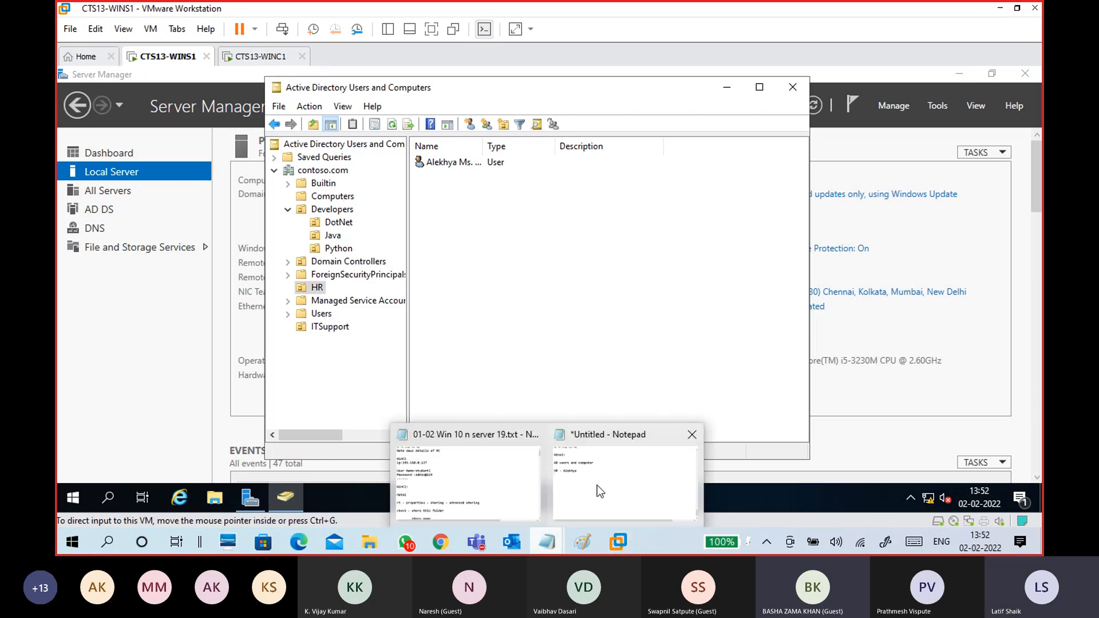
click(607, 481)
key(Return)
text(Winc1:)
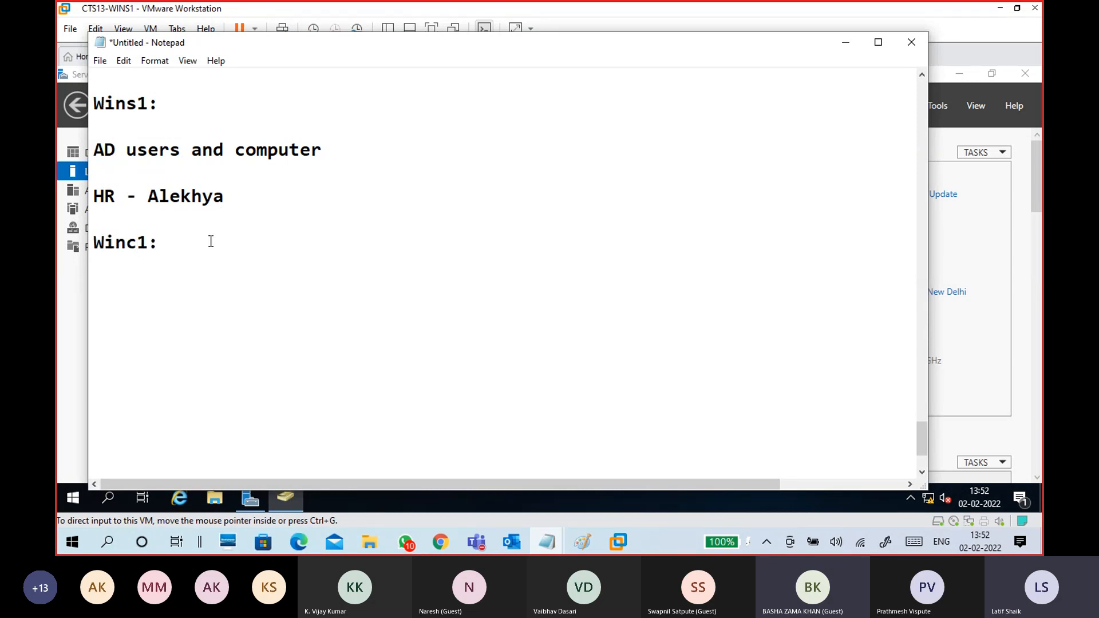
click(138, 224)
text(-------------)
key(Down)
key(Return)
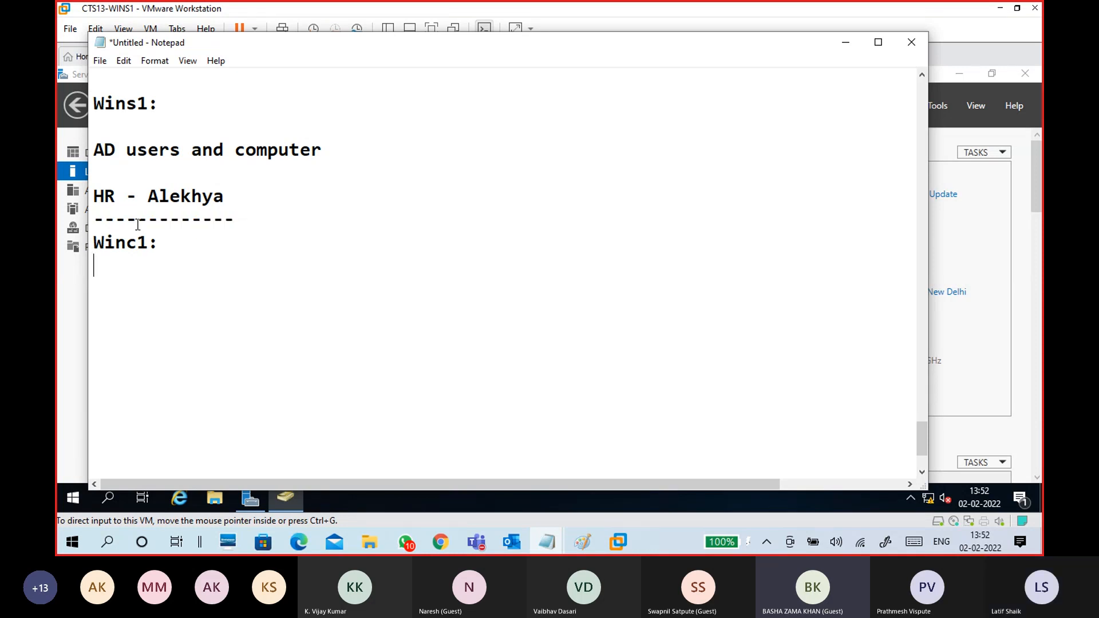
- Under Winc1:, add the line 'Change Ip address according to Server Ip address'
scroll(140, 229, up, 4)
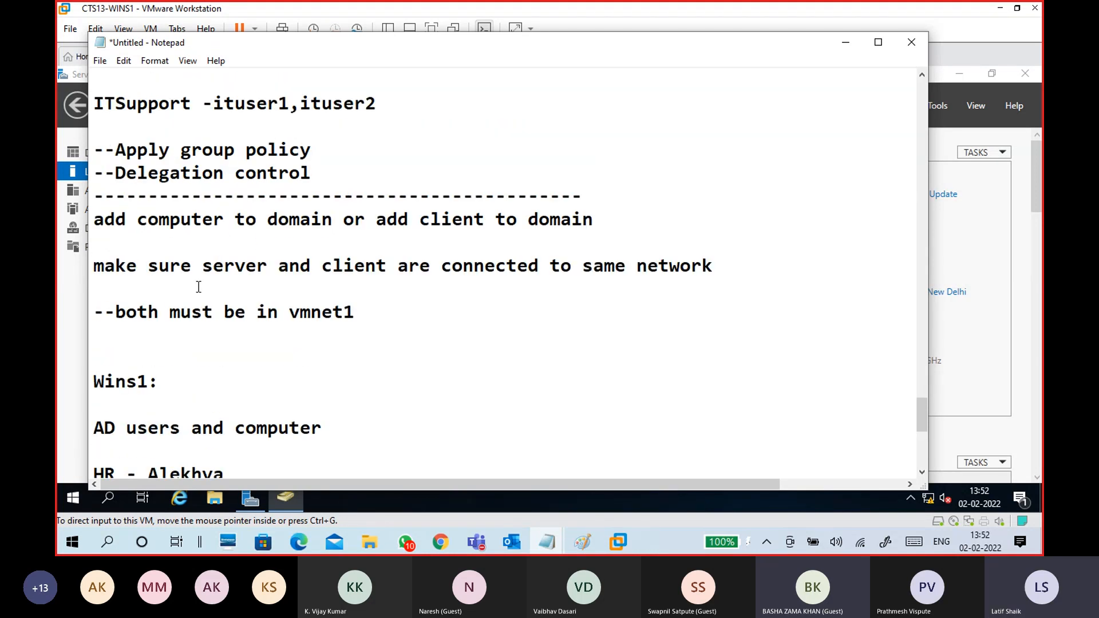
drag(116, 312, 361, 315)
scroll(360, 314, down, 4)
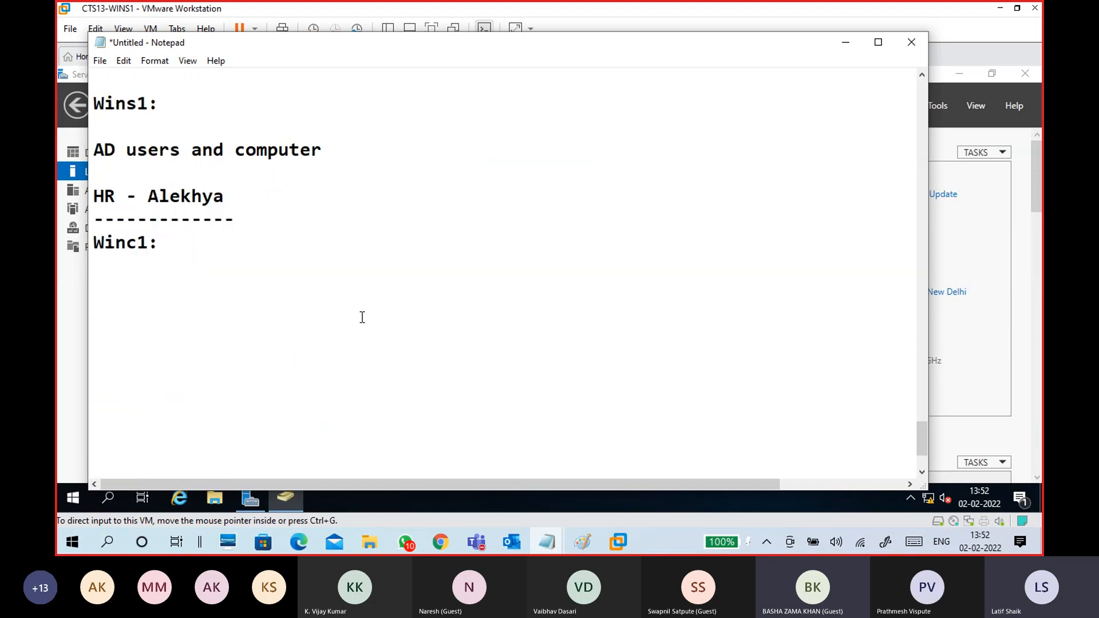
click(170, 270)
key(Return)
text(Ip)
key(BackSpace)
key(BackSpace)
text(Change Ip )
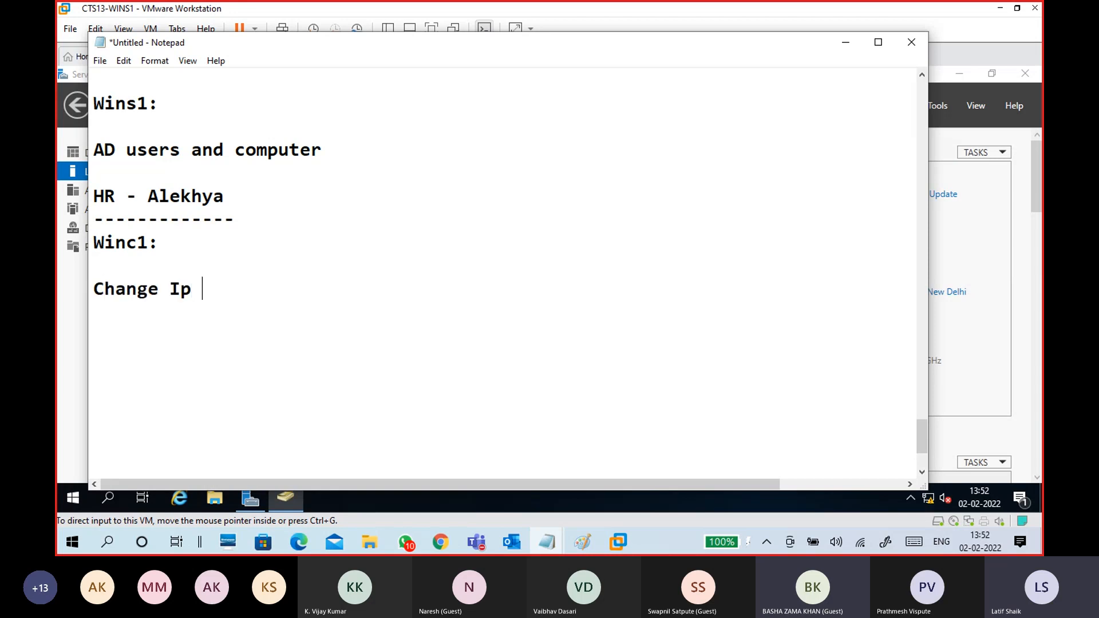
text(addrress)
key(BackSpace)
key(BackSpace)
key(BackSpace)
key(BackSpace)
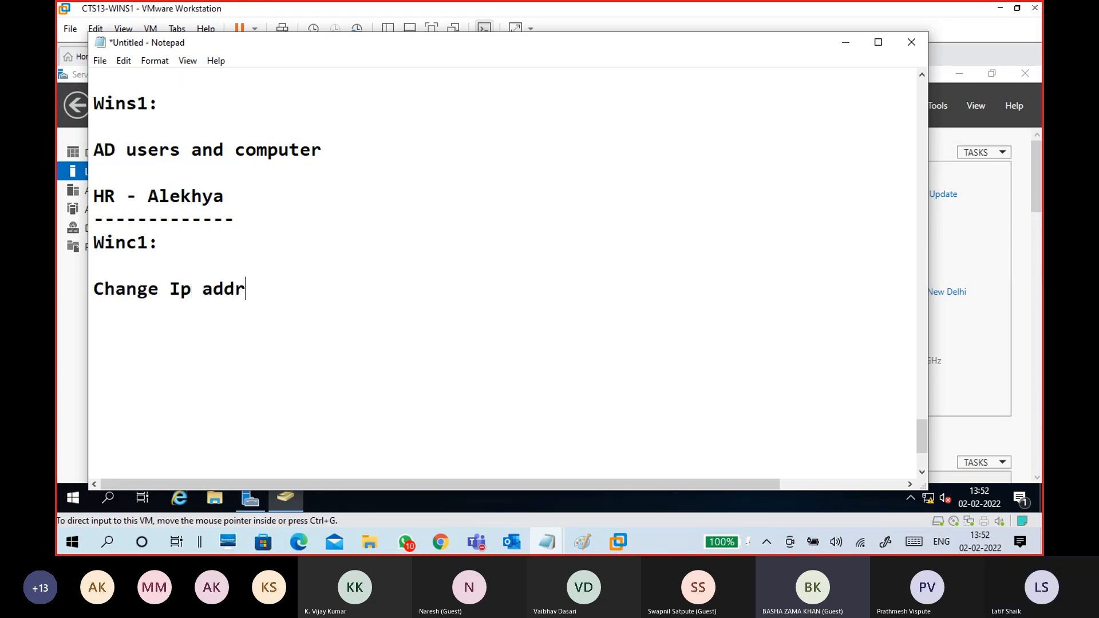
text(res)
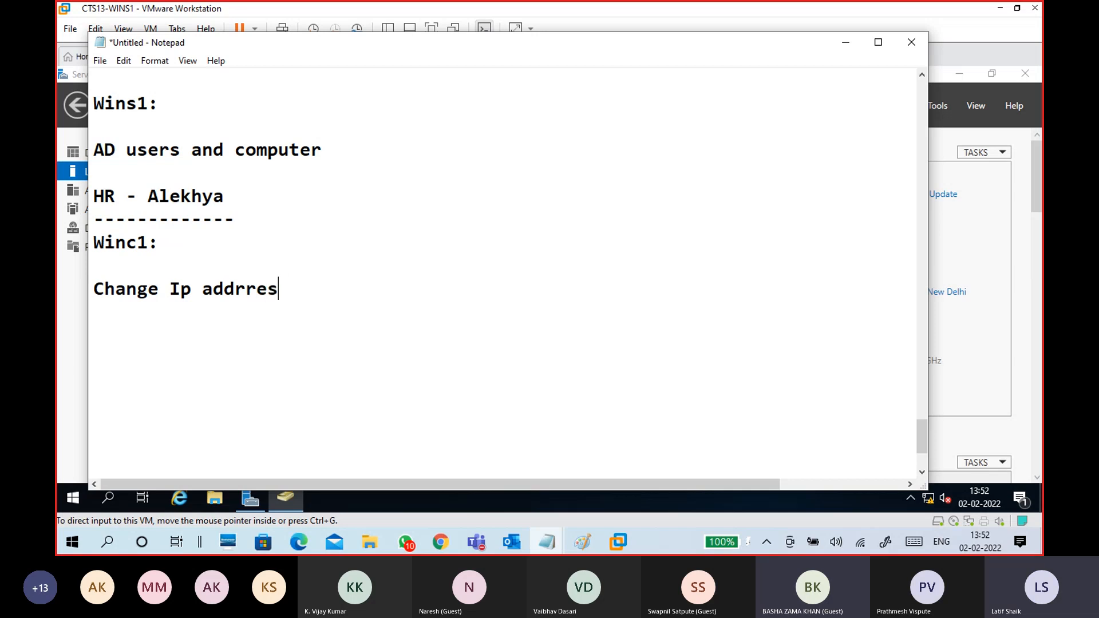
key(BackSpace)
key(BackSpace)
key(BackSpace)
key(BackSpace)
text(ress )
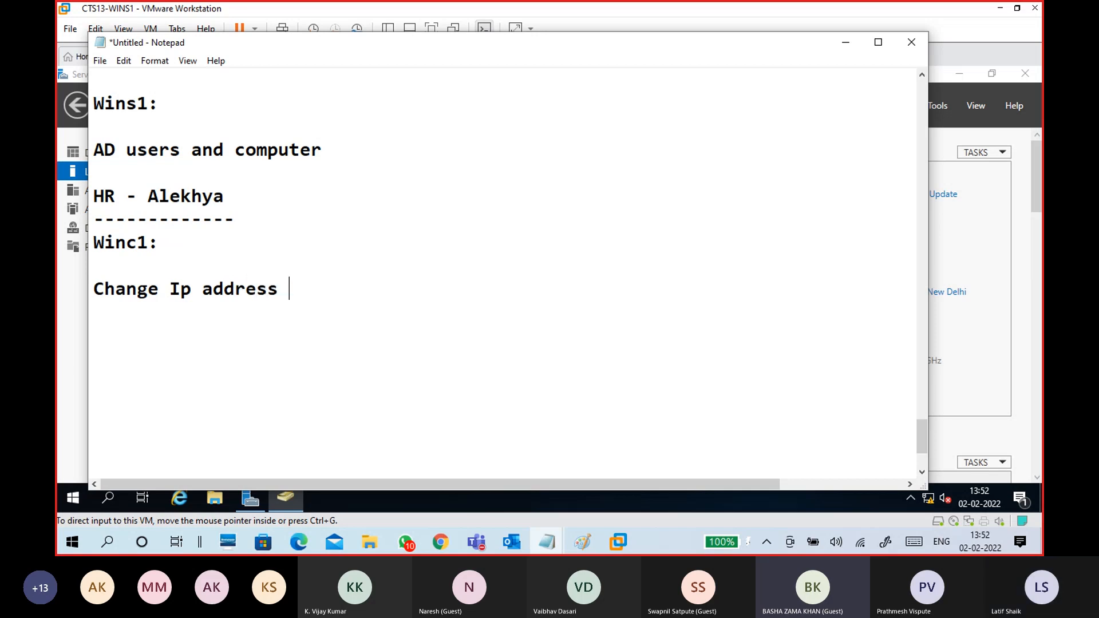
text(according to)
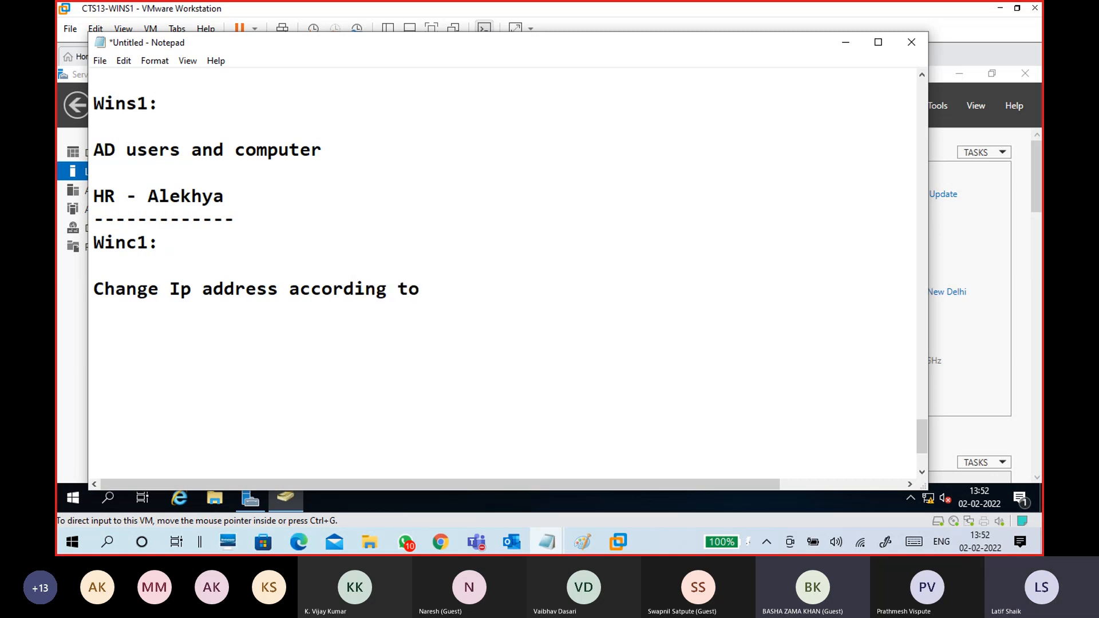
text( Server Ip)
text( address)
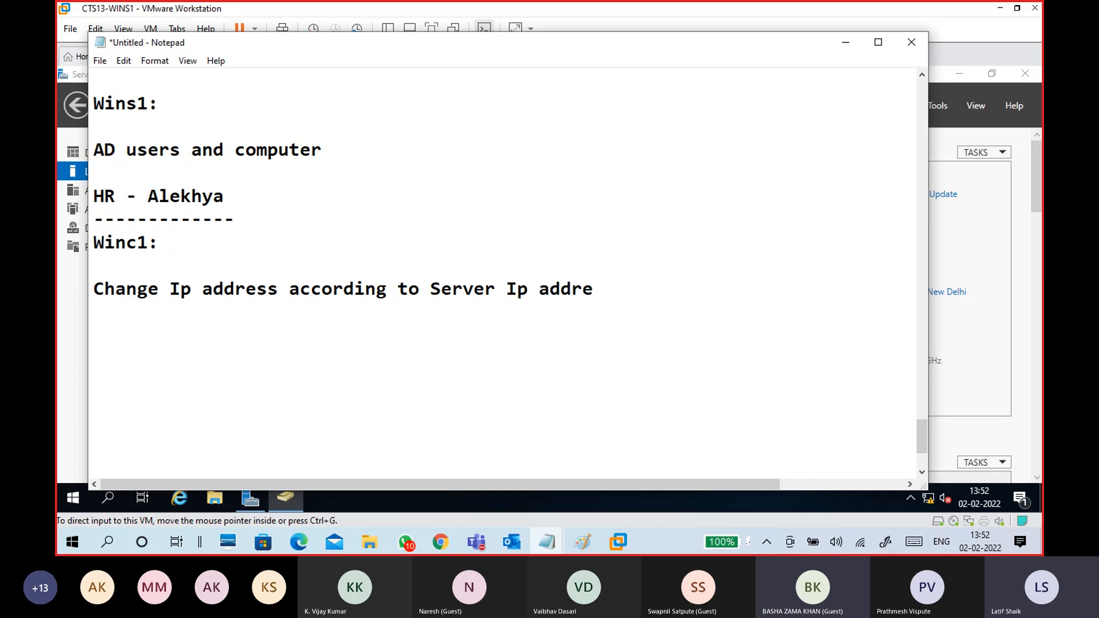
- Add the line 'Server Ip:172.16.0.254' below it
key(Return)
key(Return)
text(Serv)
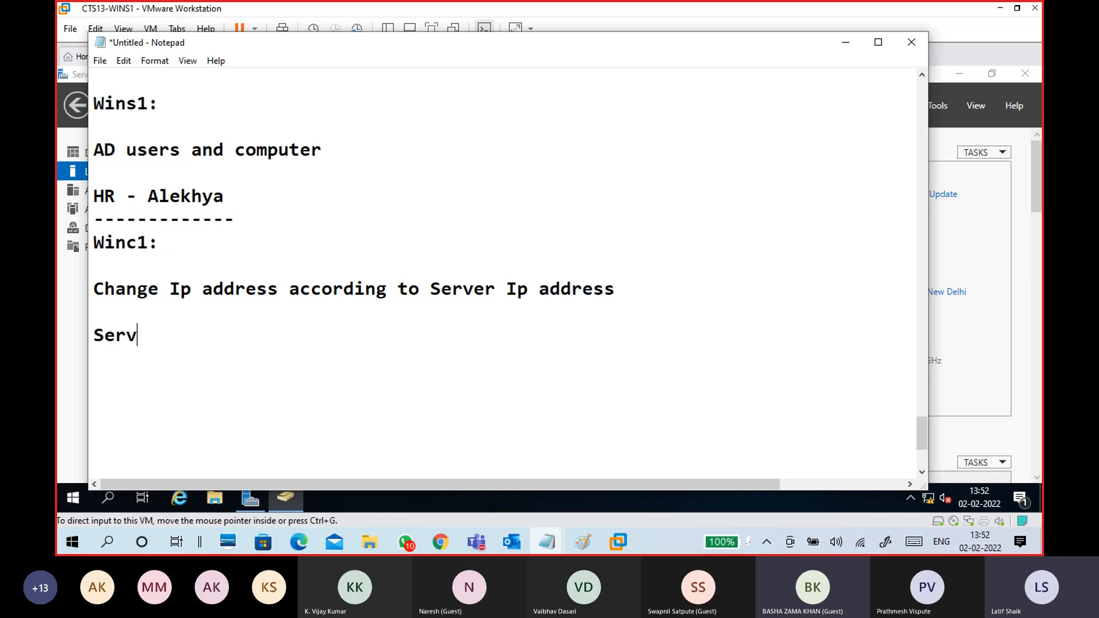
text(er Ip)
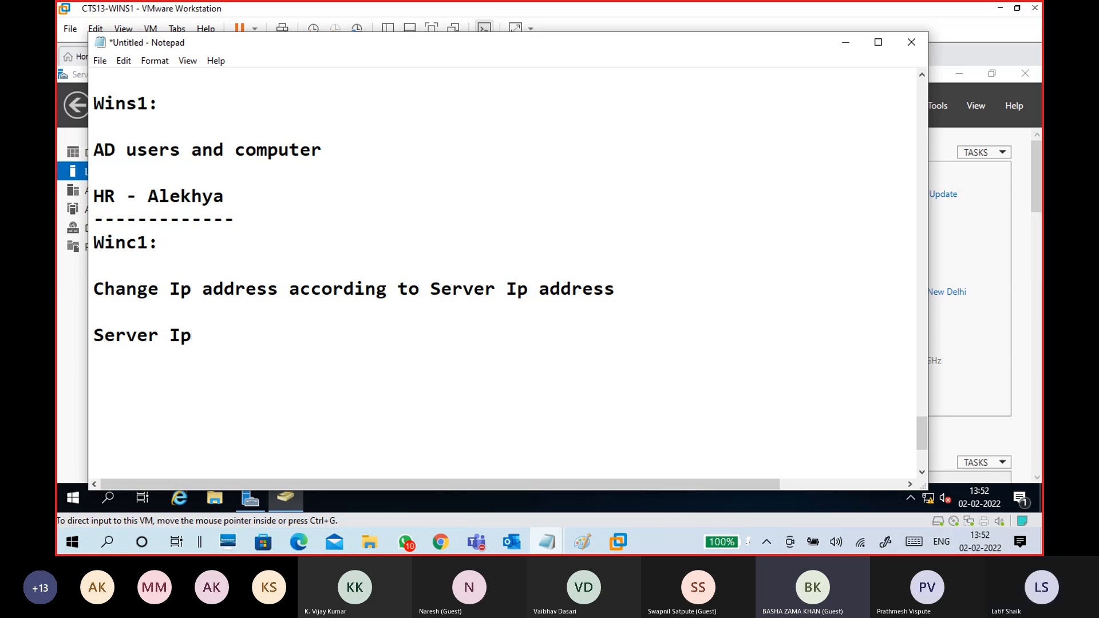
text(:172.16.0.254)
key(Return)
key(Return)
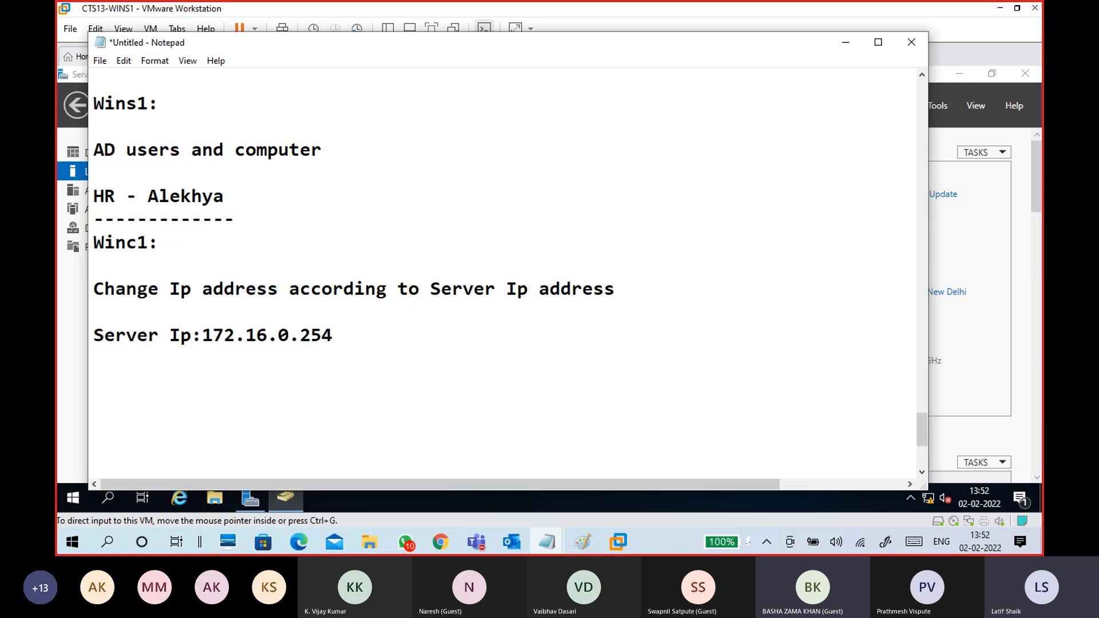
text(WIn)
key(BackSpace)
key(BackSpace)
- Type the client address line 'WinC1: 172.16.0.11', correcting the last digit
text(in)
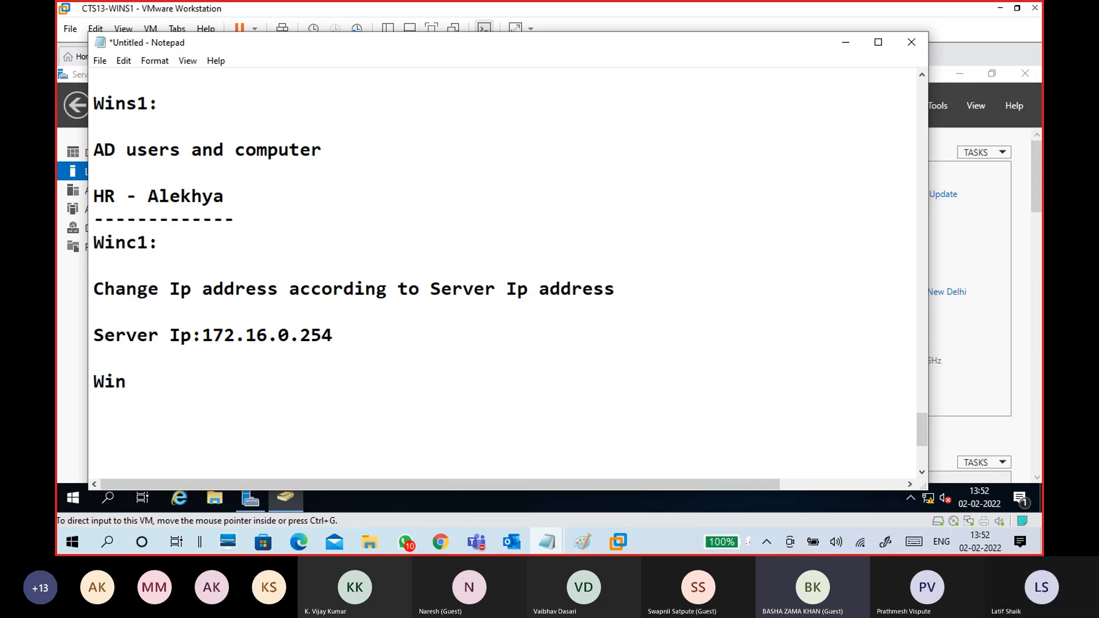
text(C1: )
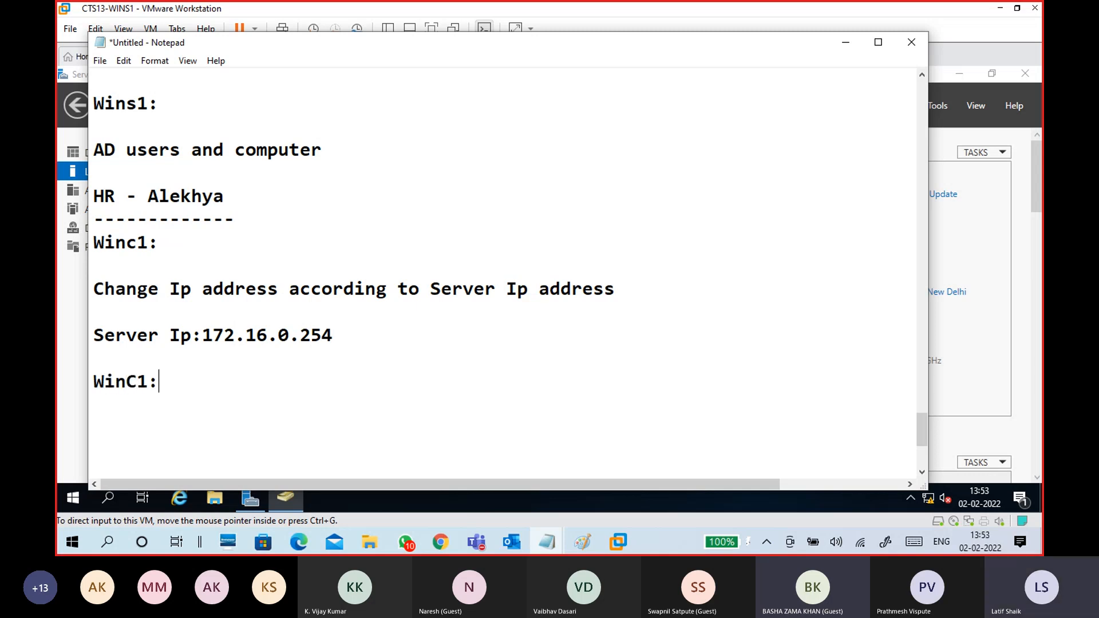
text(172.16.0)
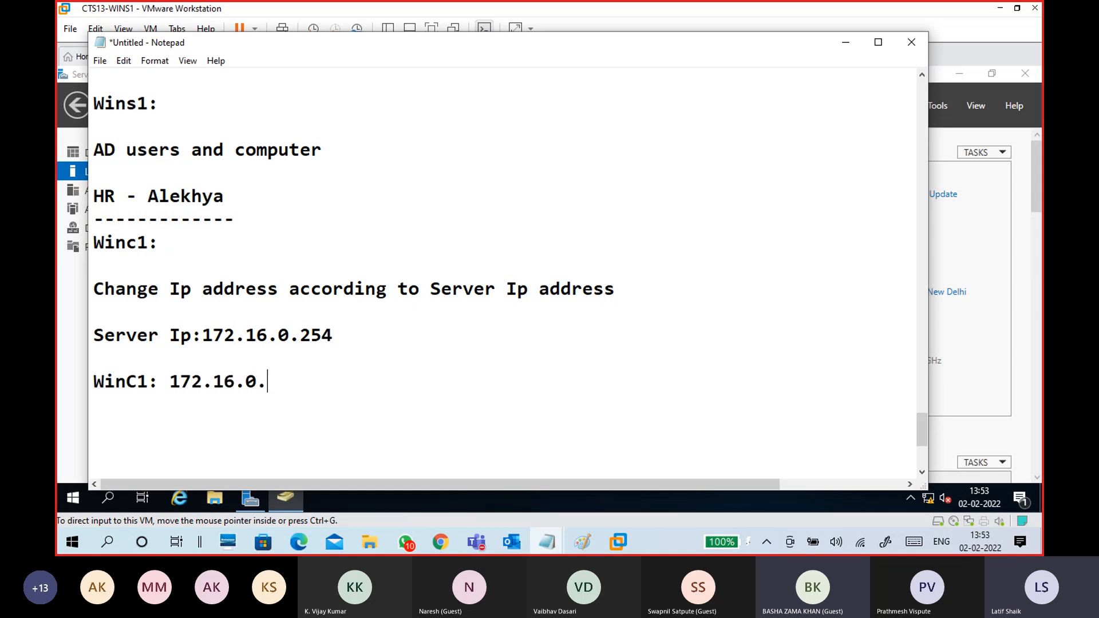
text(.100)
key(BackSpace)
key(BackSpace)
text(11)
key(Return)
scroll(196, 299, down, 1)
- Rework that line into 'WinC1 Ip address: 172.16.0.11' on a single line
click(159, 314)
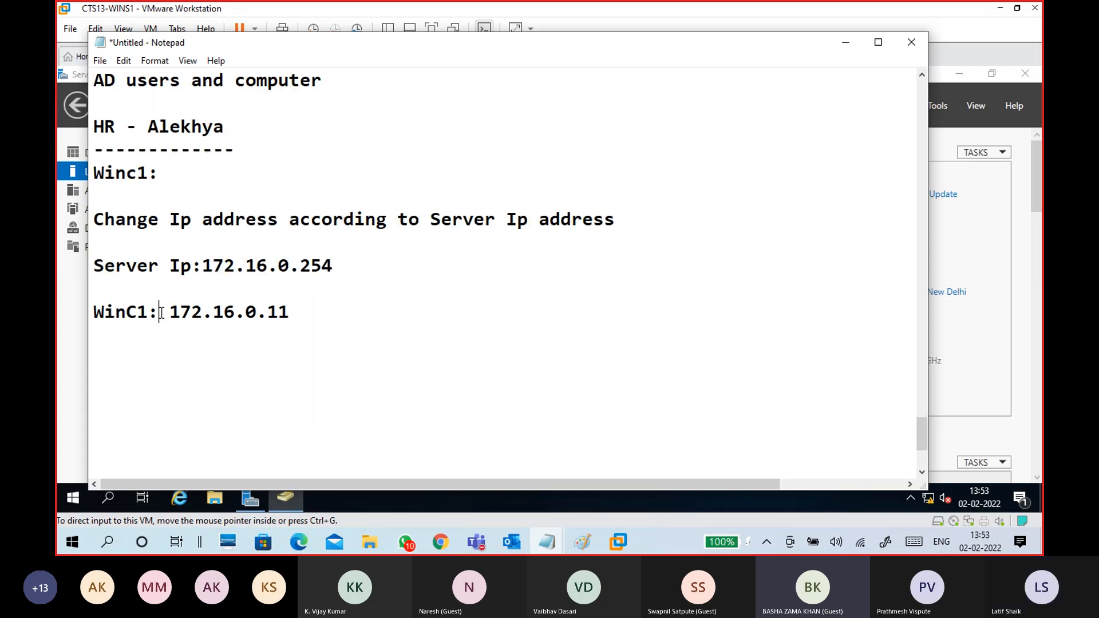
key(Return)
text(Ip ad)
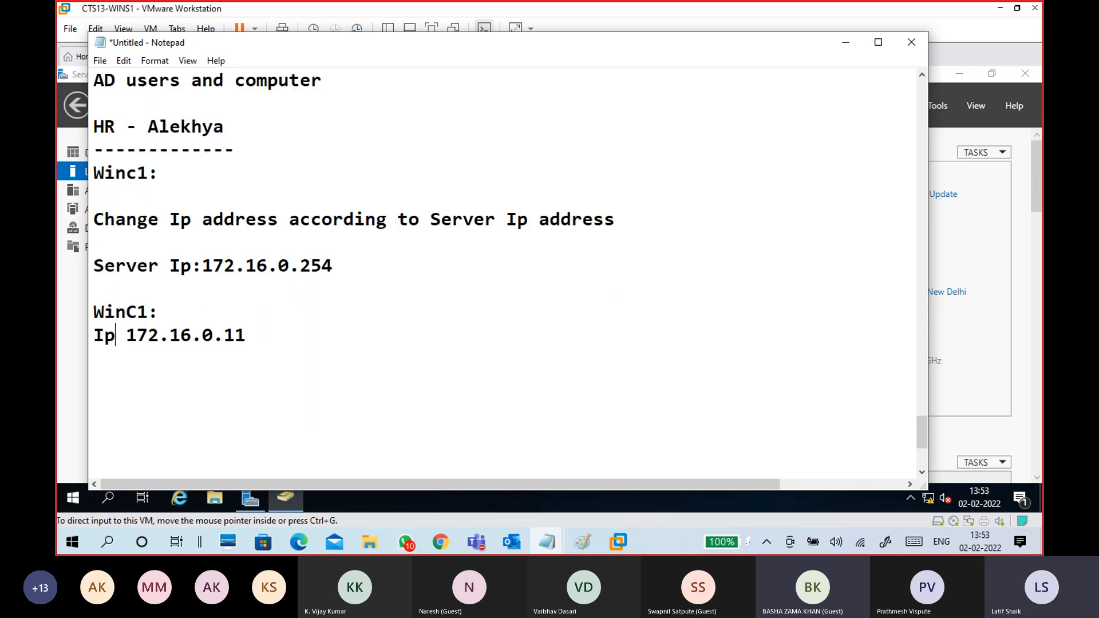
text(dress:)
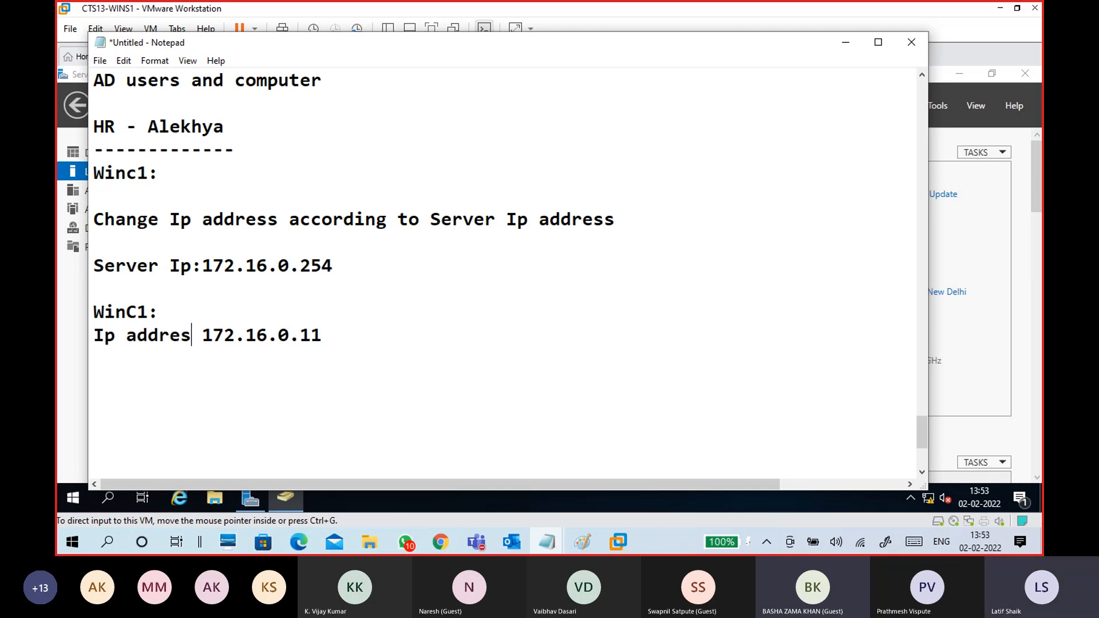
key(Return)
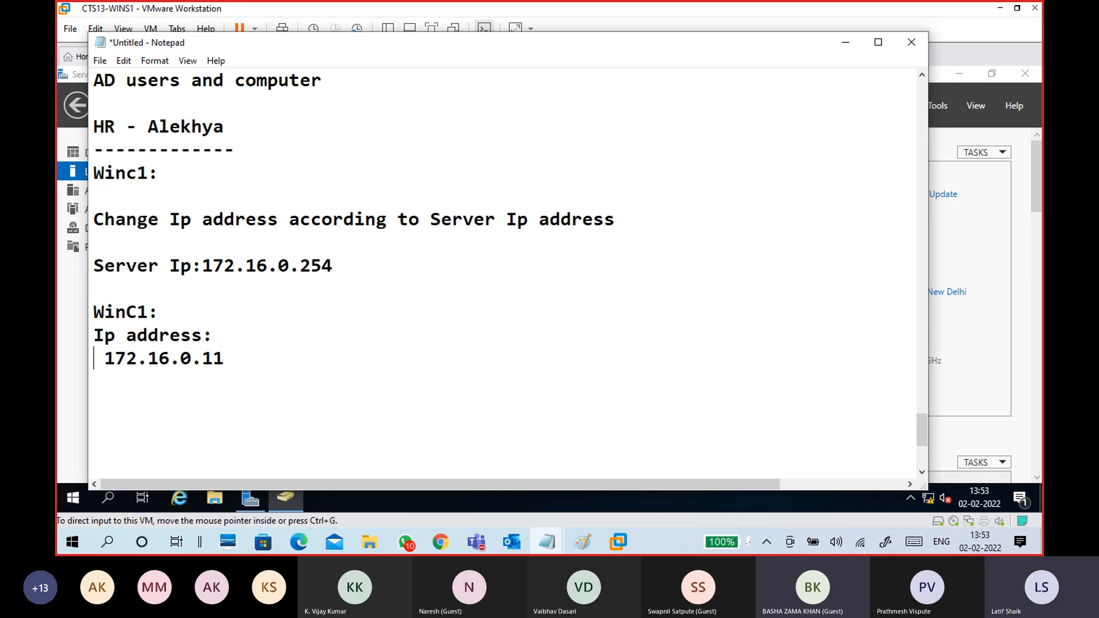
key(BackSpace)
click(170, 359)
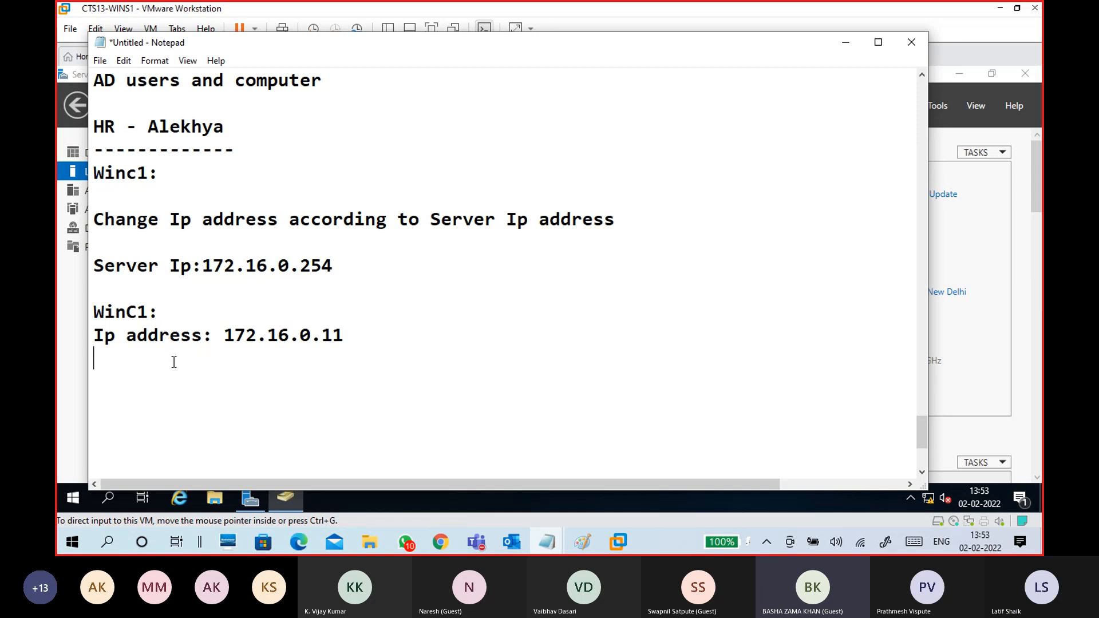
drag(173, 310, 72, 316)
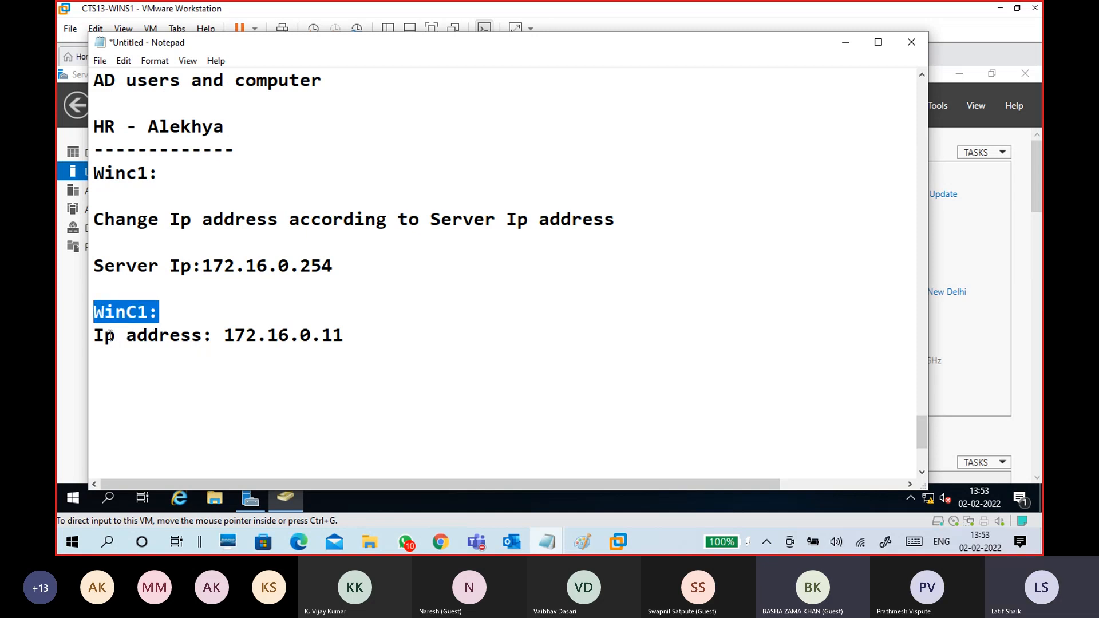
click(95, 335)
key(BackSpace)
key(BackSpace)
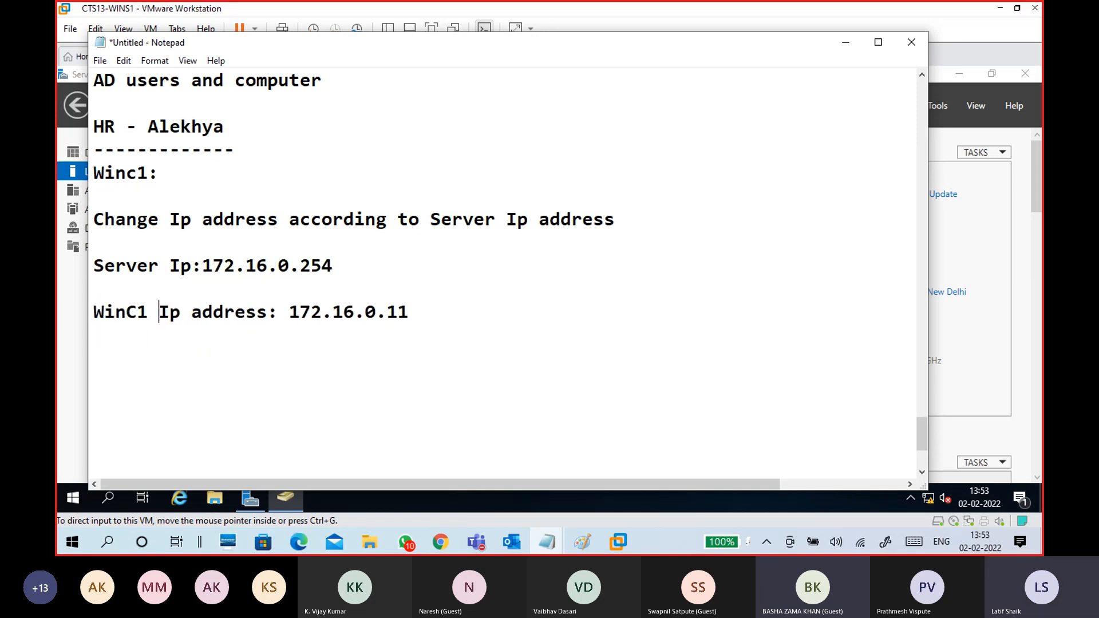
drag(289, 312, 422, 314)
click(431, 328)
- Add subnet mask 255.255.0.0 and 'Prefered DNS Server:172.16.0.254', fixing the missing dot
text(255.255.0.0)
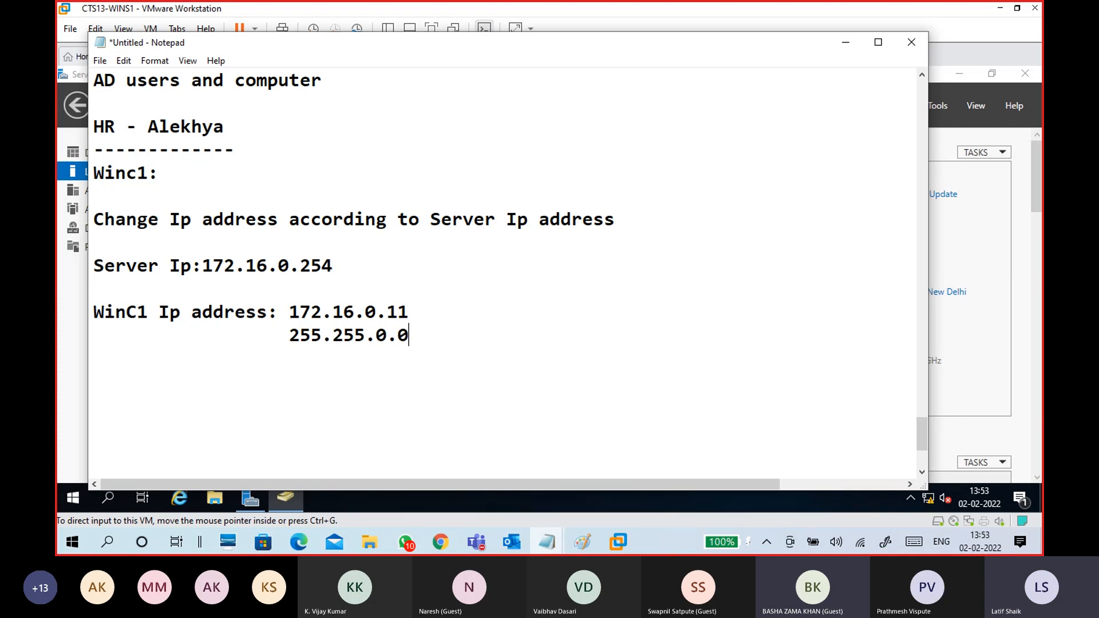
key(Return)
text(Prefered )
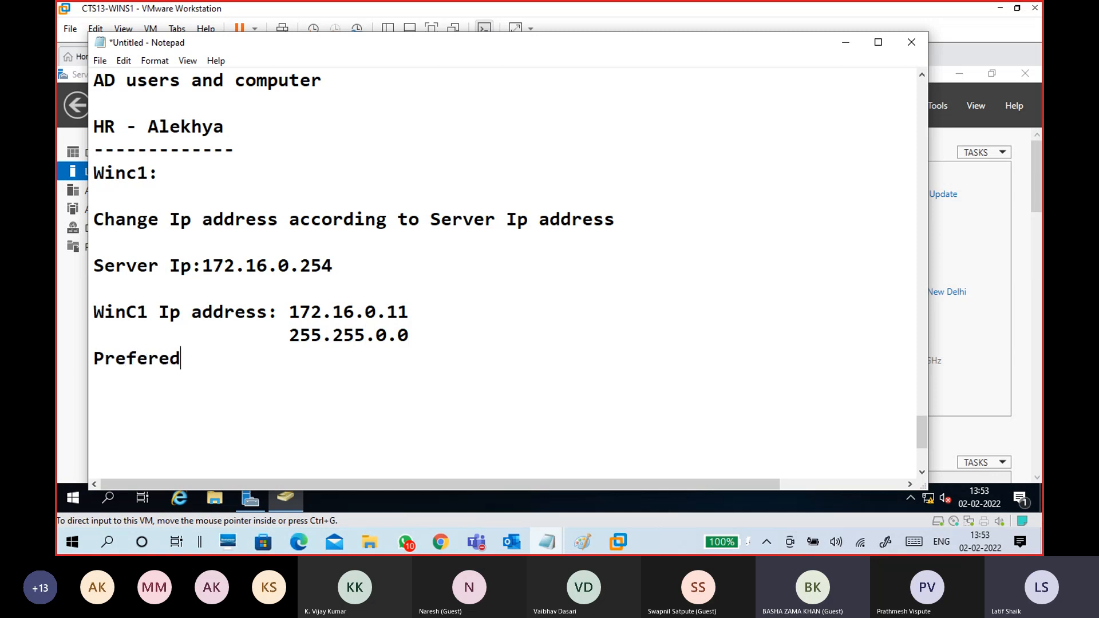
text(DNS Se)
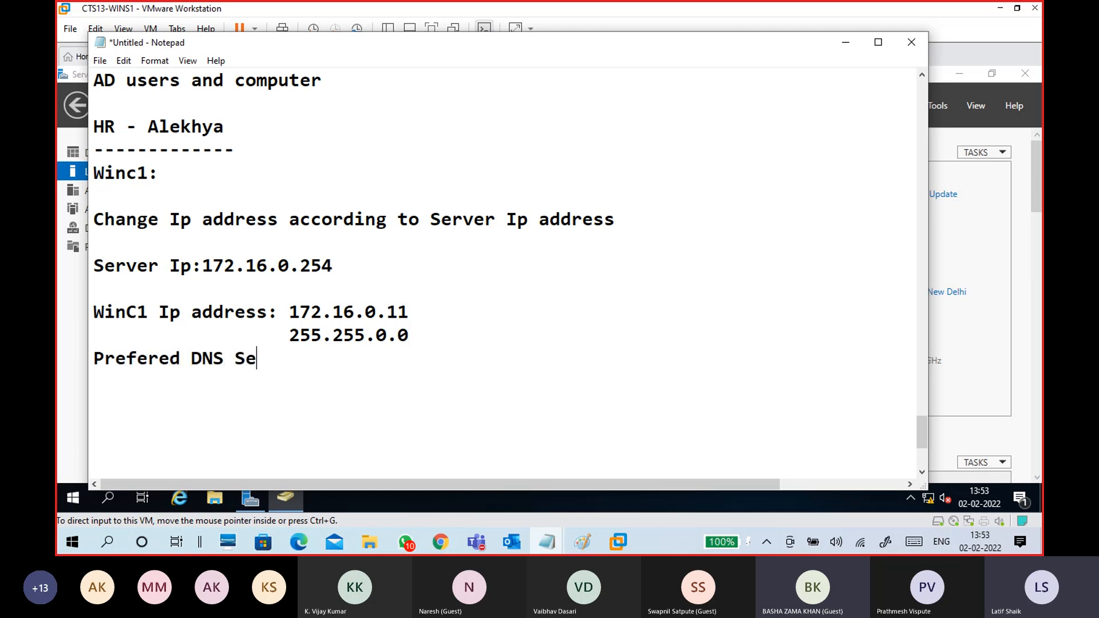
text(rver:)
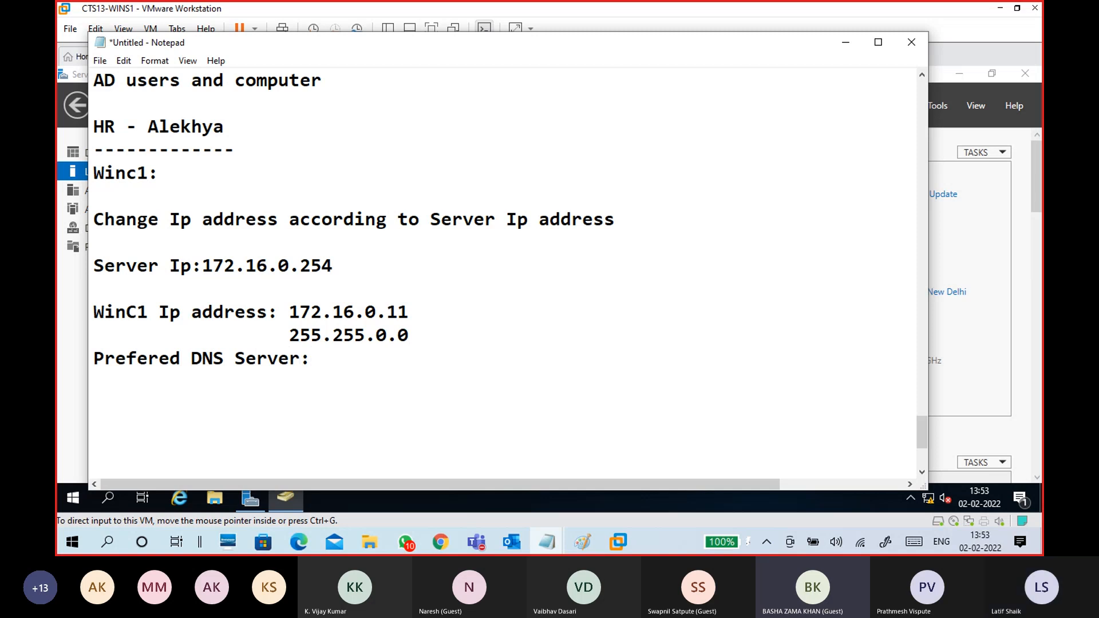
text(172.16.0254)
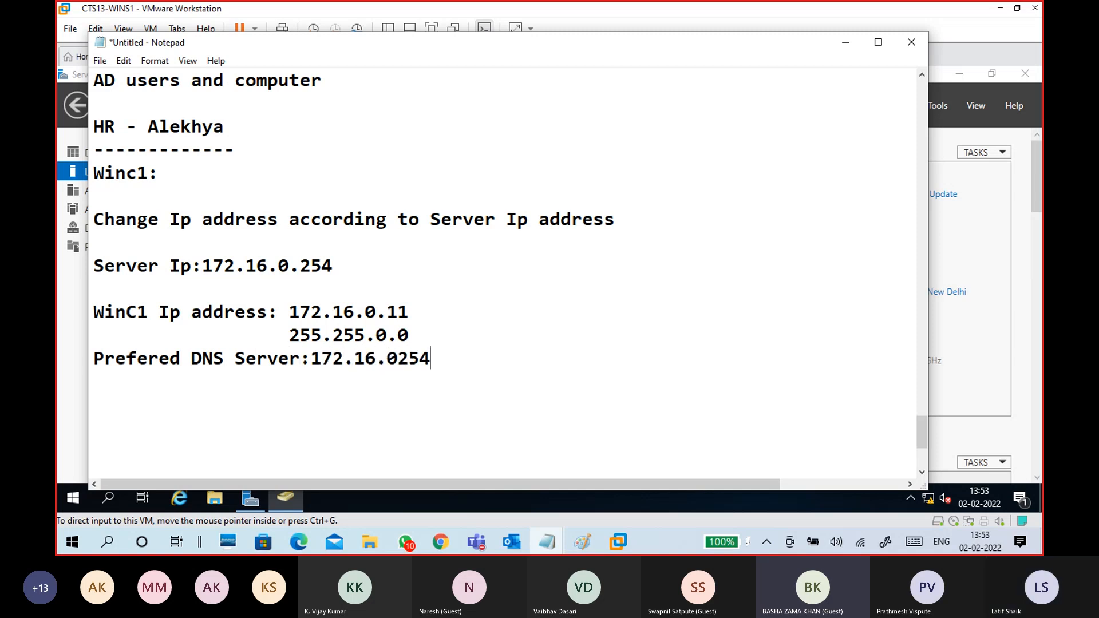
key(Left)
key(Left)
text(.)
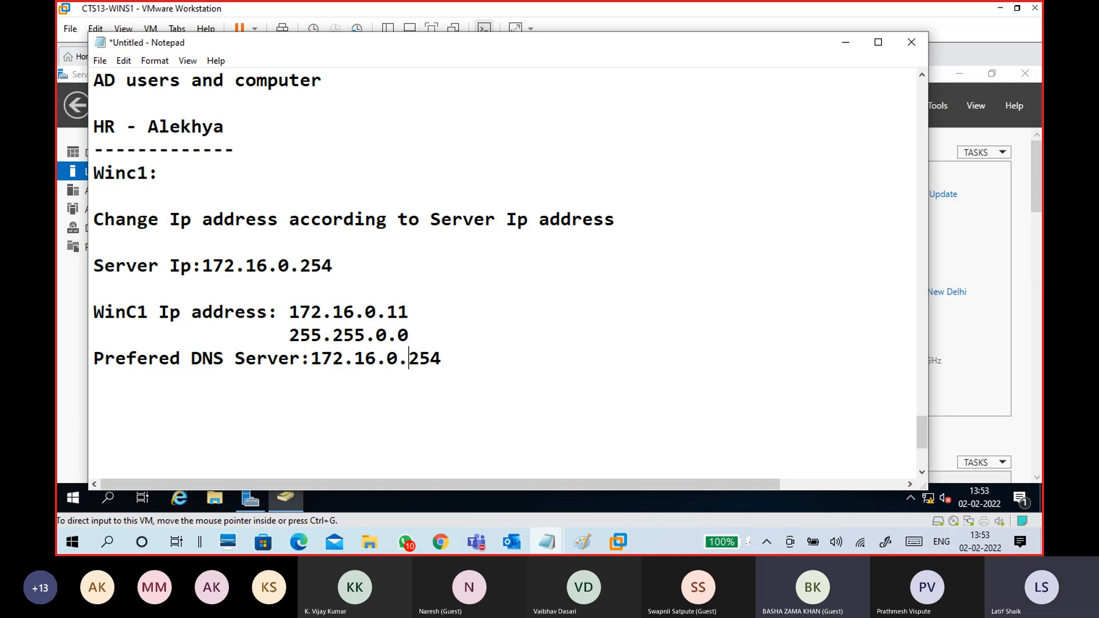
- Line up the IP address, subnet mask and DNS server values
click(290, 312)
click(293, 337)
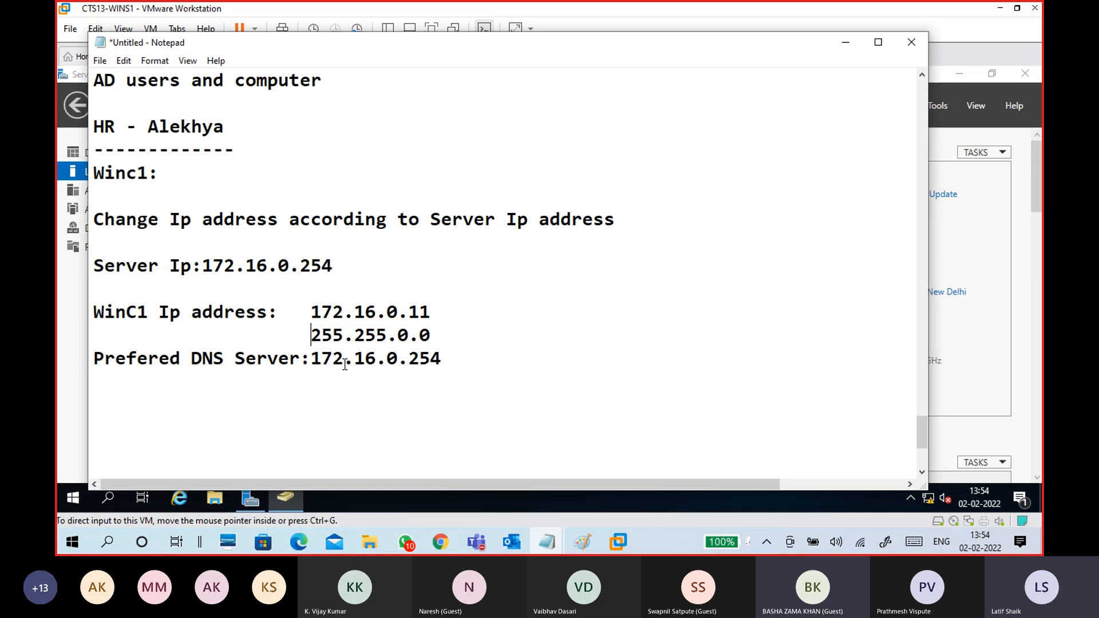
click(315, 360)
drag(451, 360, 309, 360)
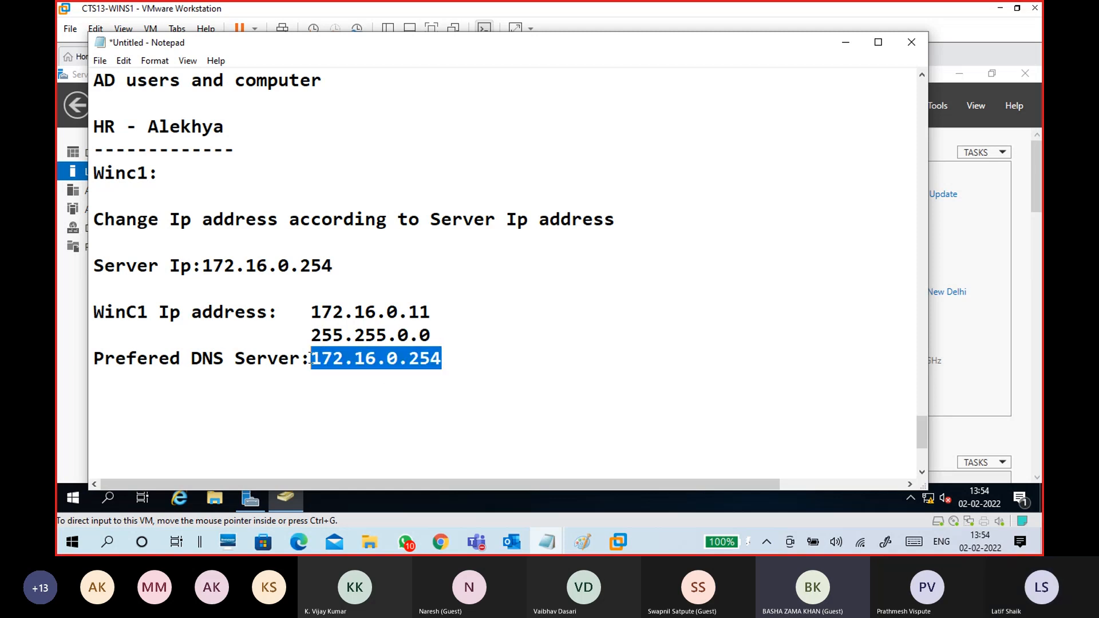
drag(446, 361, 309, 359)
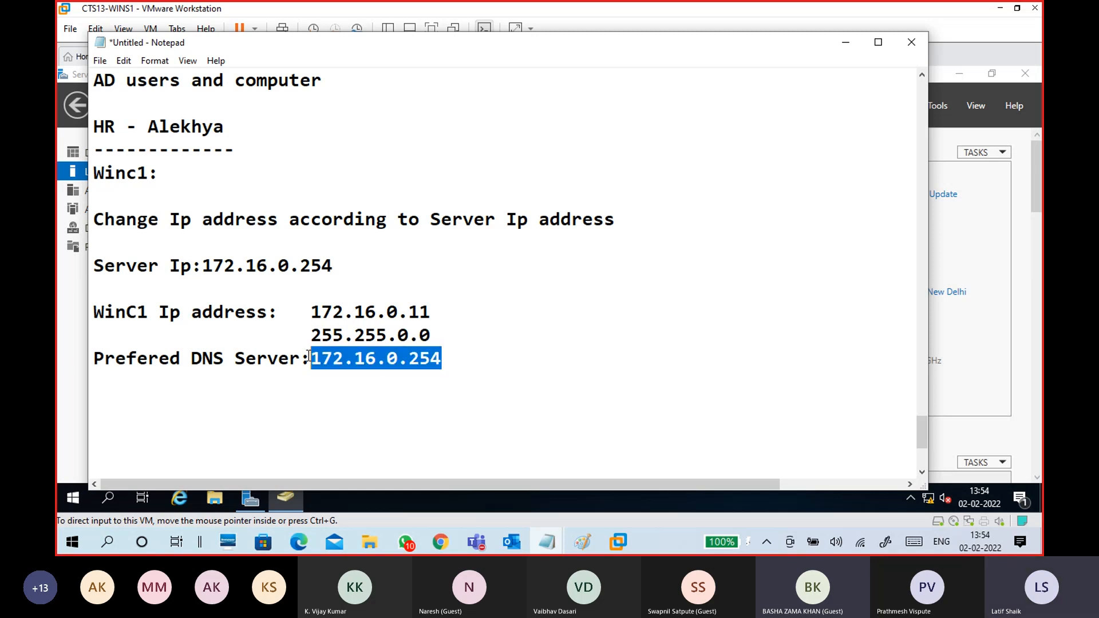
click(399, 381)
- Append '(172.16.0.254)' to the Change Ip address line
click(625, 221)
text((17)
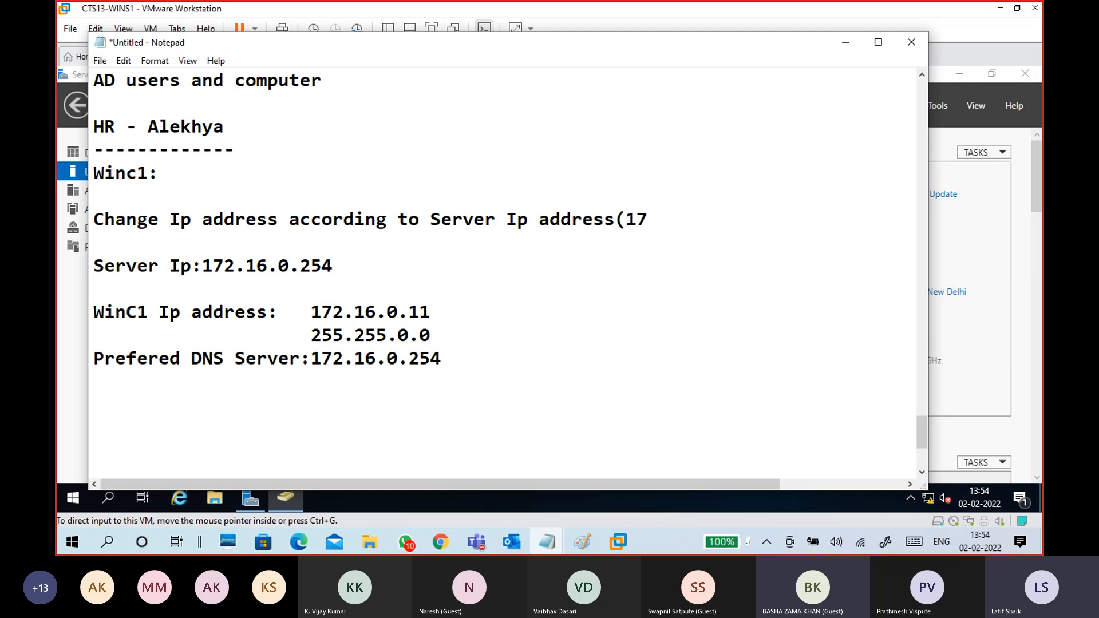
text(2.16.0)
key(BackSpace)
text(.0.254))
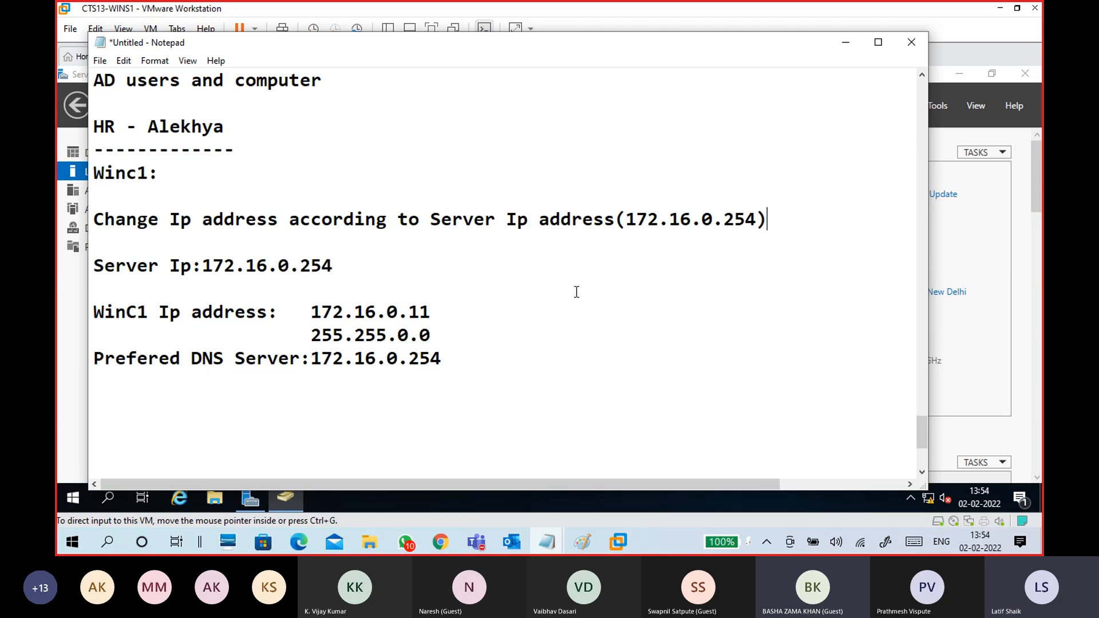
drag(615, 221, 427, 223)
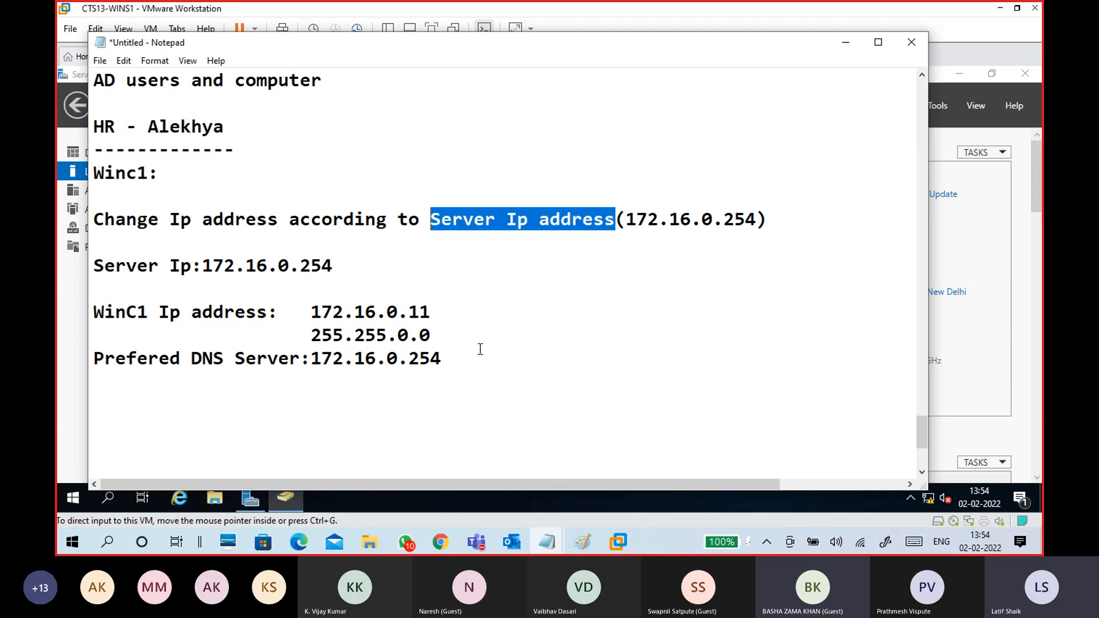
drag(317, 358, 84, 312)
click(454, 362)
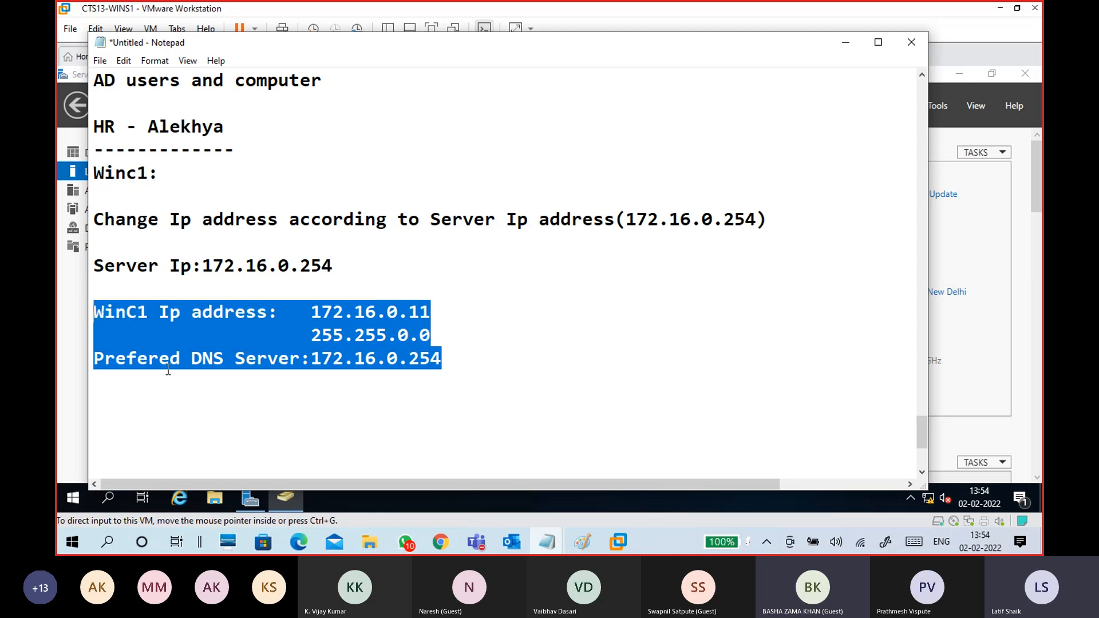
click(169, 371)
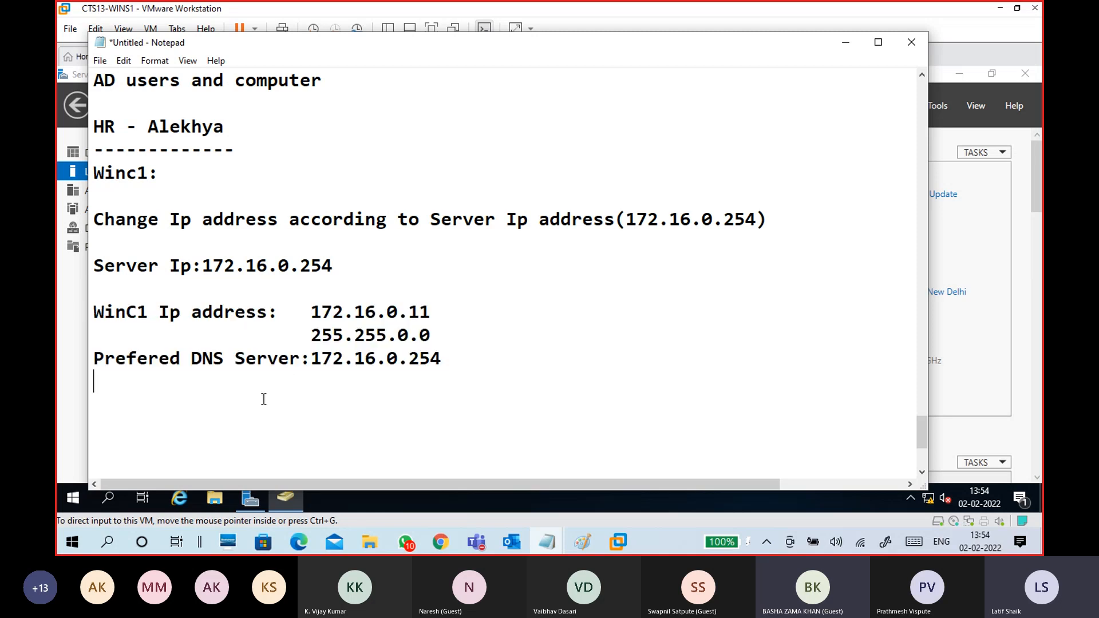
- On the WINC1 client VM, run ncpa.cpl to open Network Connections
click(847, 43)
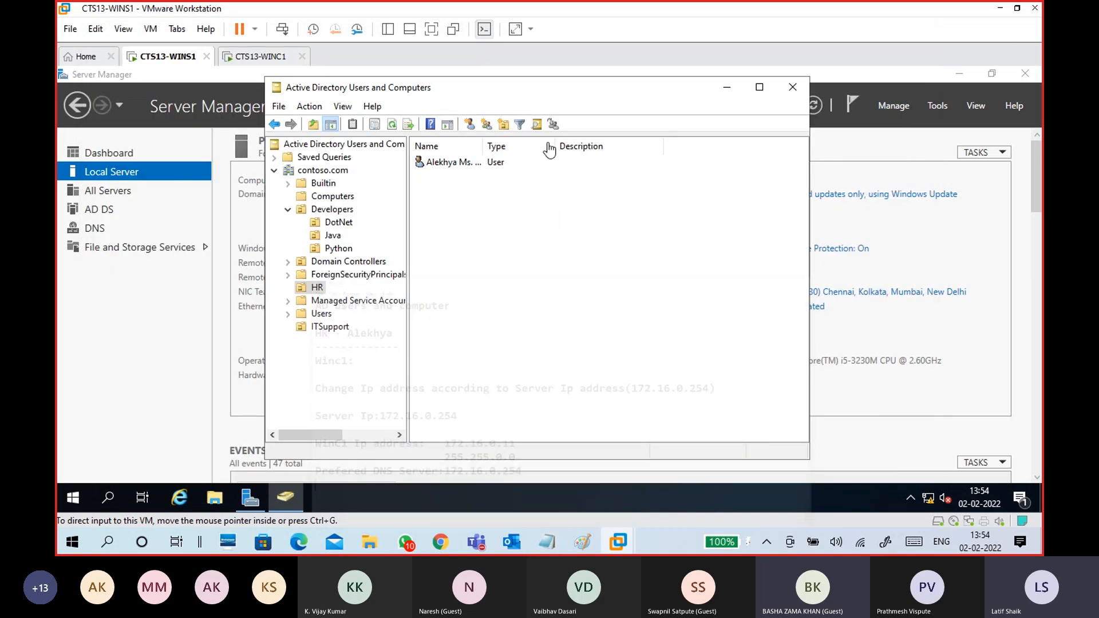
click(279, 57)
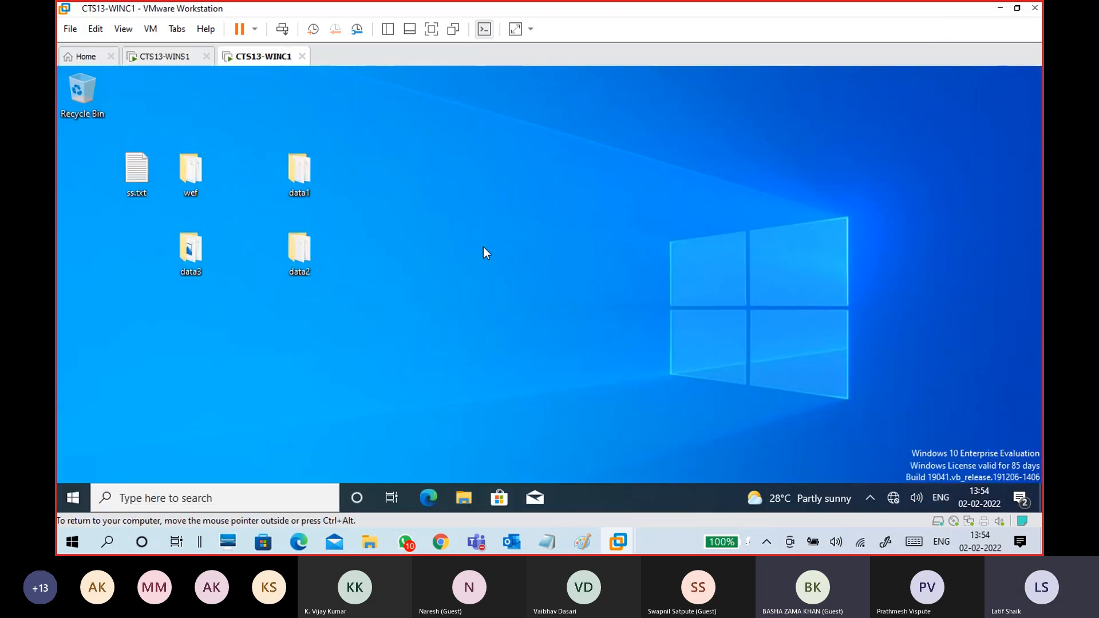
key(super+r)
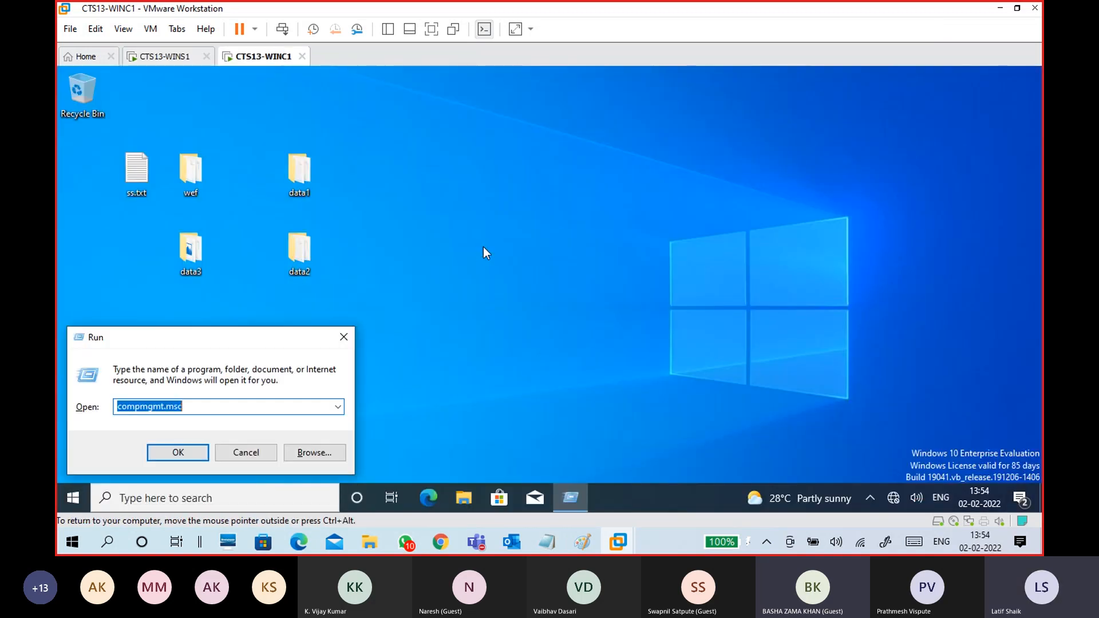
text(ncpa)
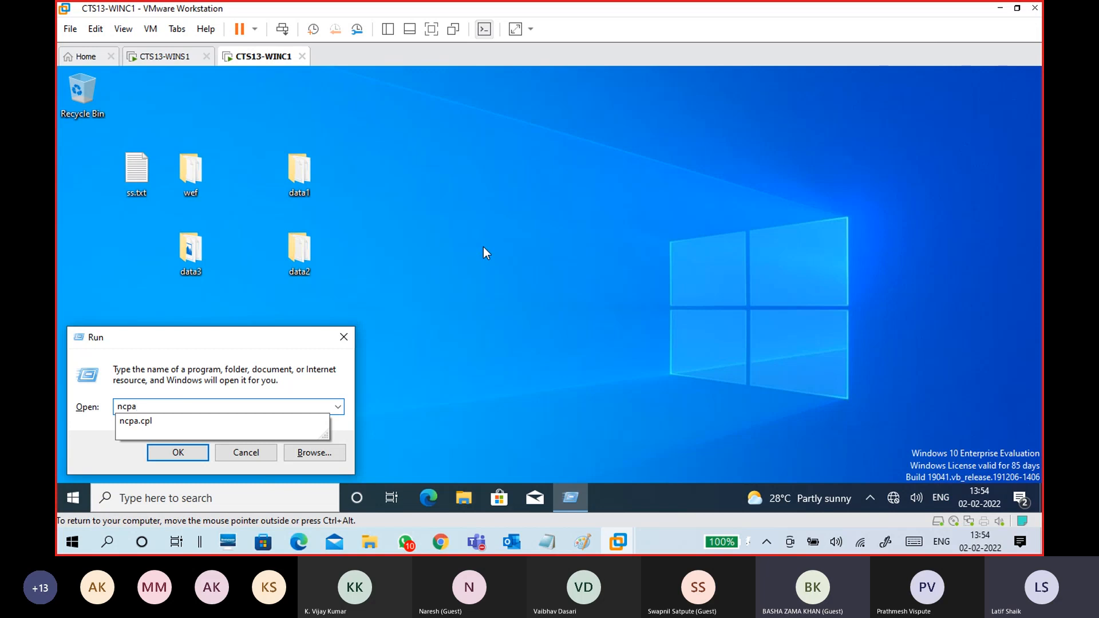
text(.cpl)
key(Return)
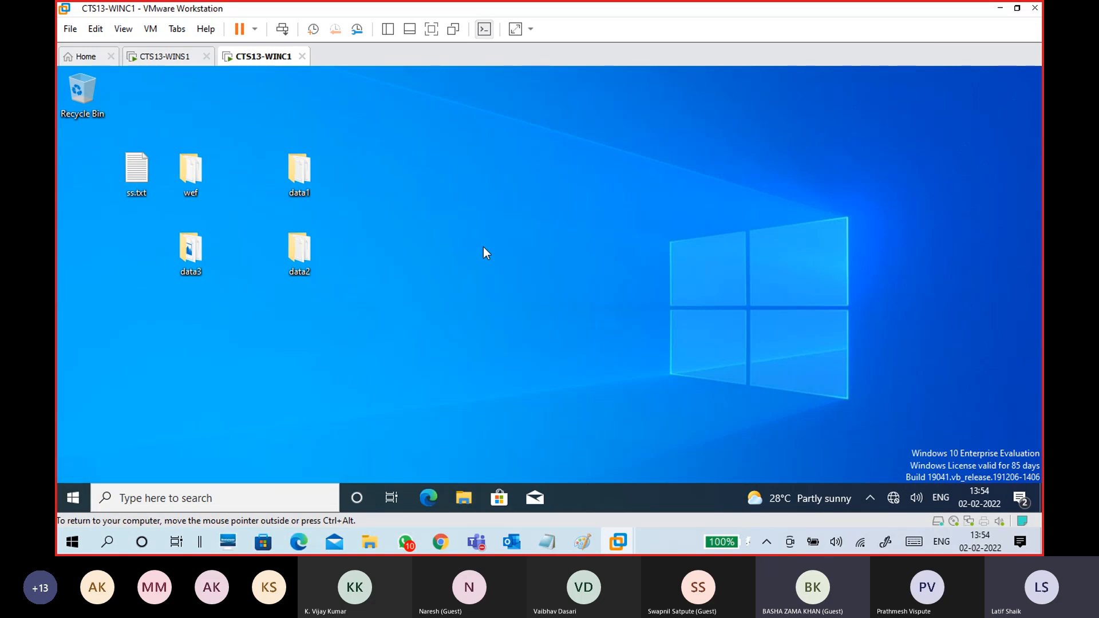
mouse_move(546, 542)
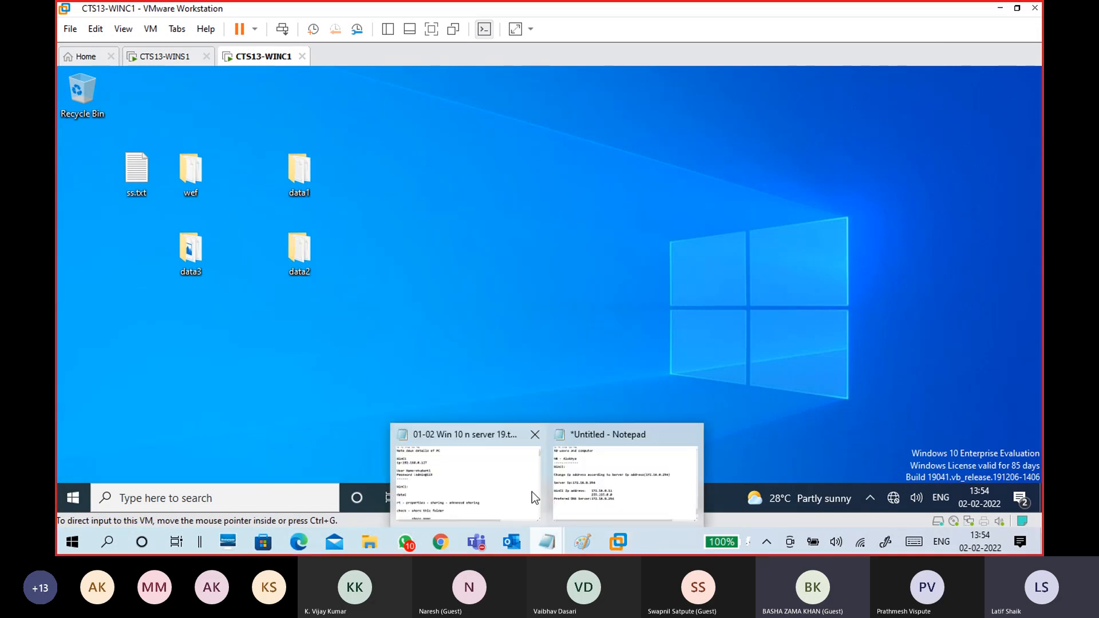
click(627, 469)
- Insert a 'run - ncpa.cpl' note line above the WinC1 Ip address line
click(413, 296)
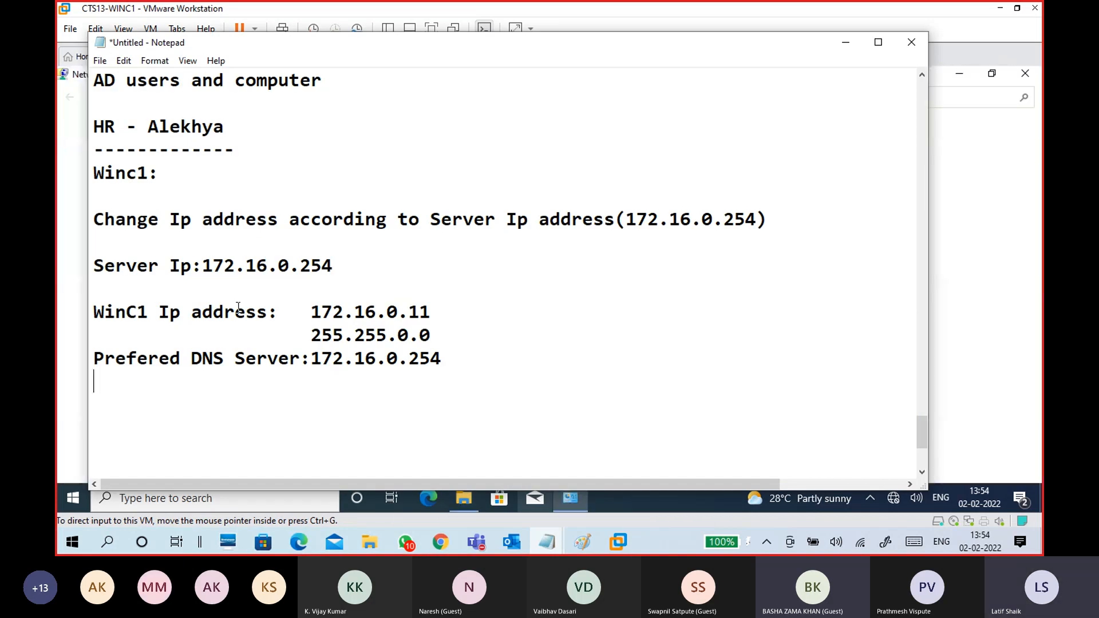
scroll(390, 332, down, 1)
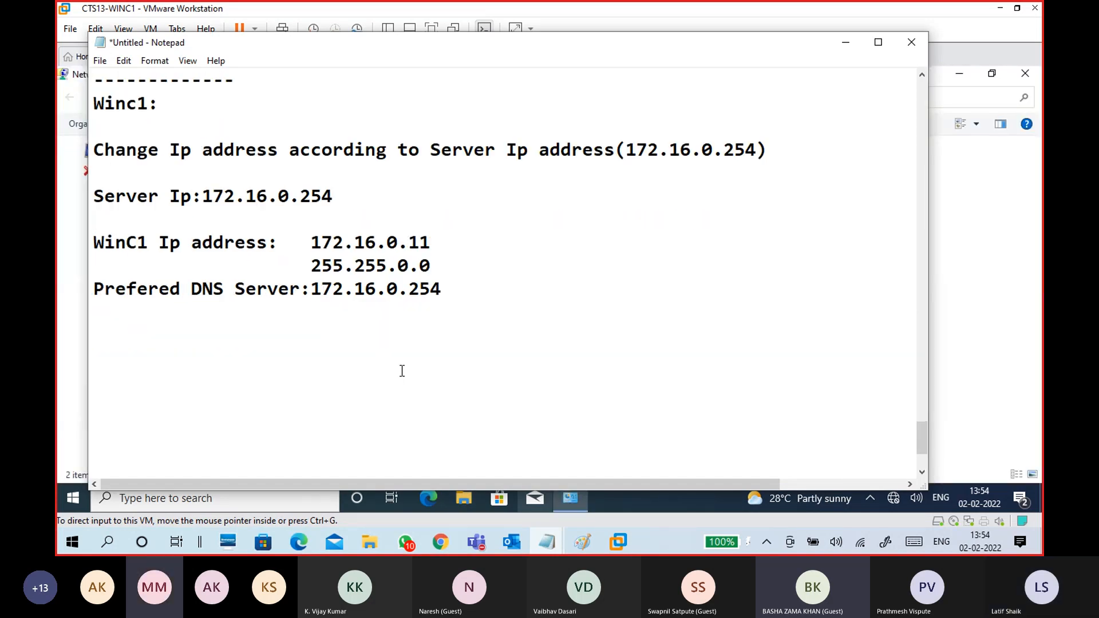
key(Return)
text(nc)
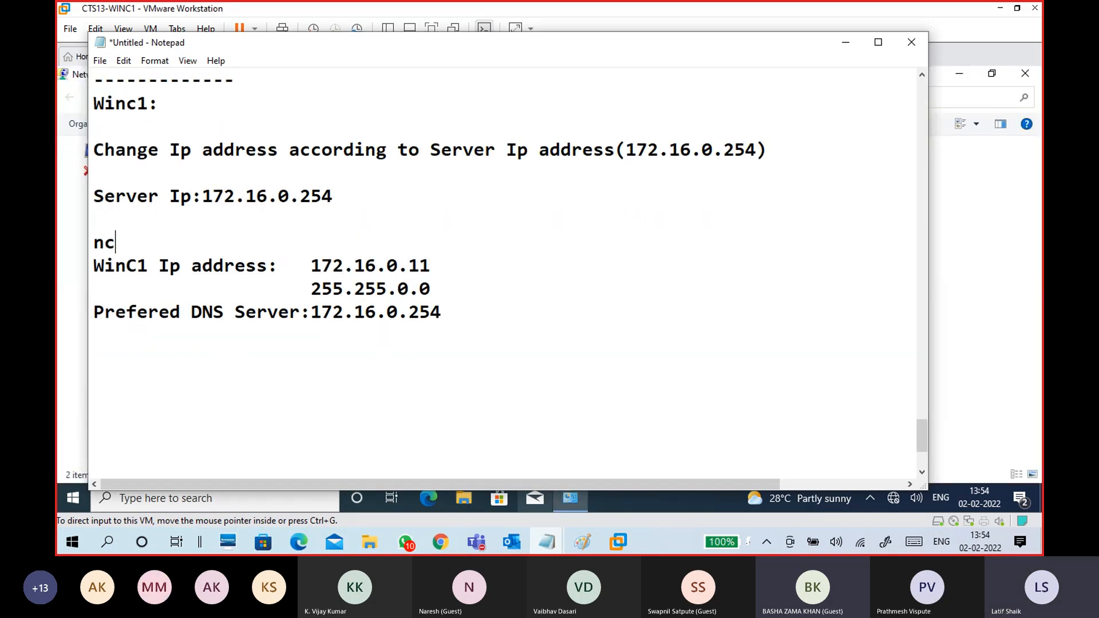
text(pa.cpl)
key(Left)
key(Left)
key(Left)
key(Left)
key(Left)
key(Left)
key(Left)
text(run -)
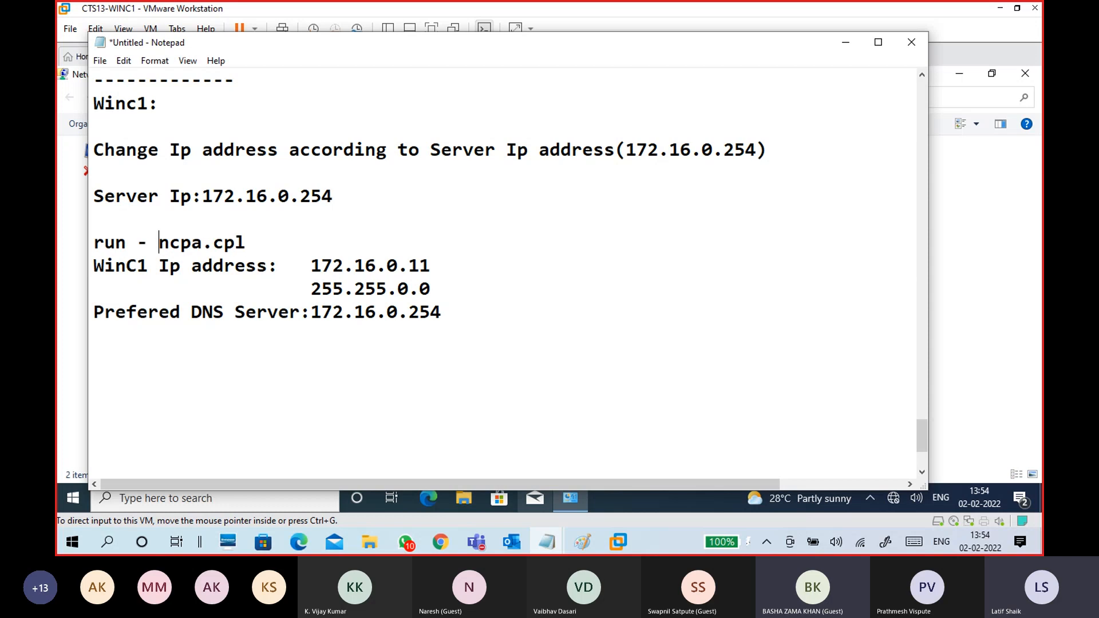
click(467, 346)
- Check Ethernet0's current IP configuration in its Status details
click(990, 275)
click(330, 159)
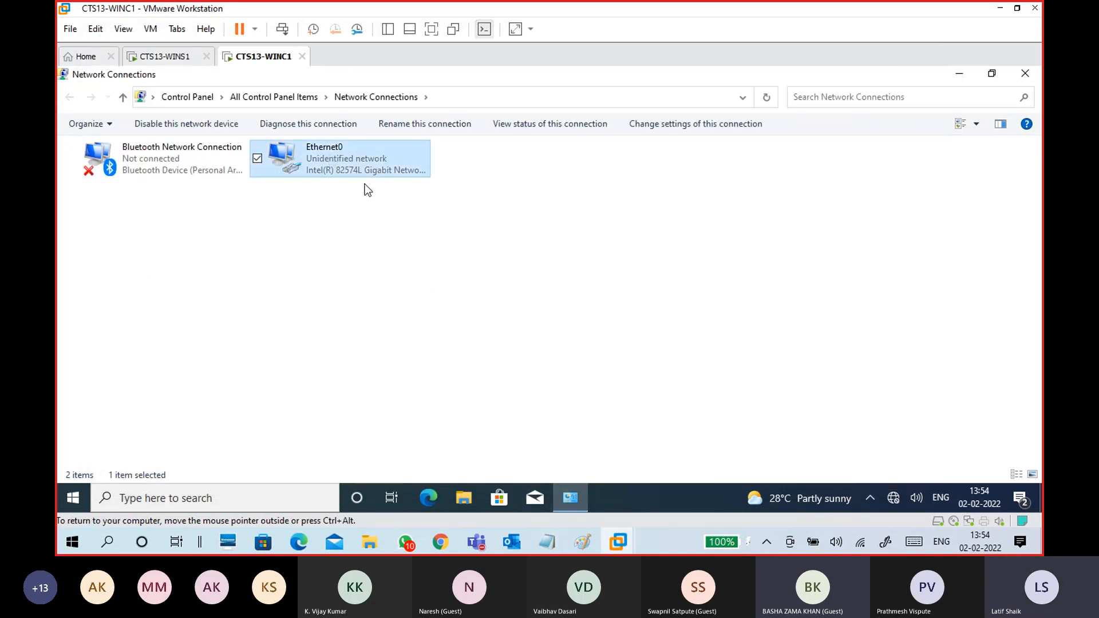
double_click(360, 165)
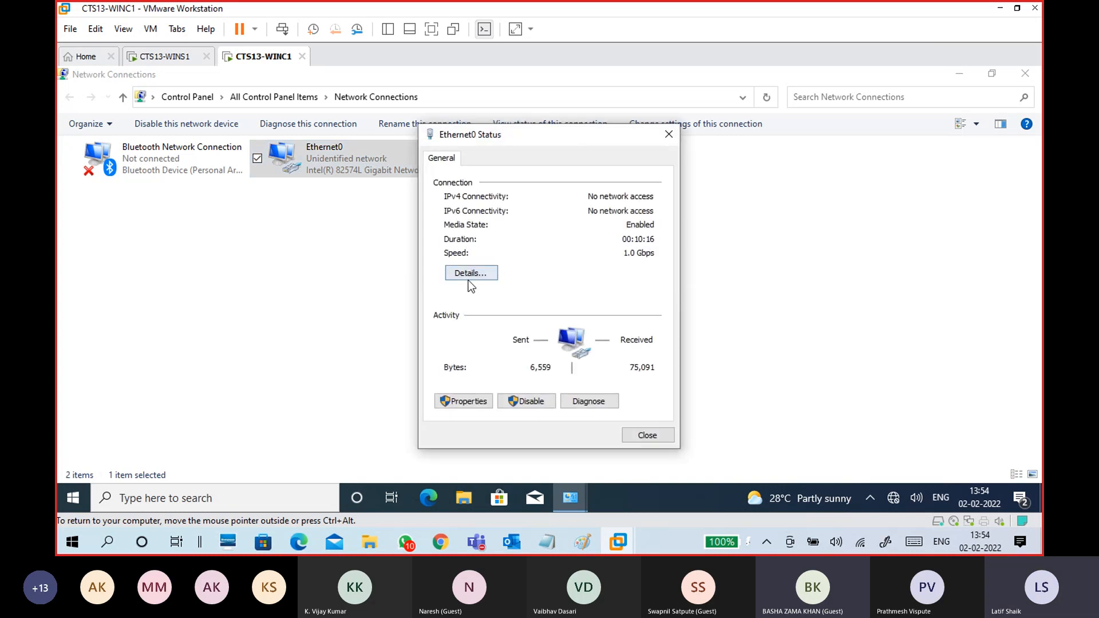
click(470, 275)
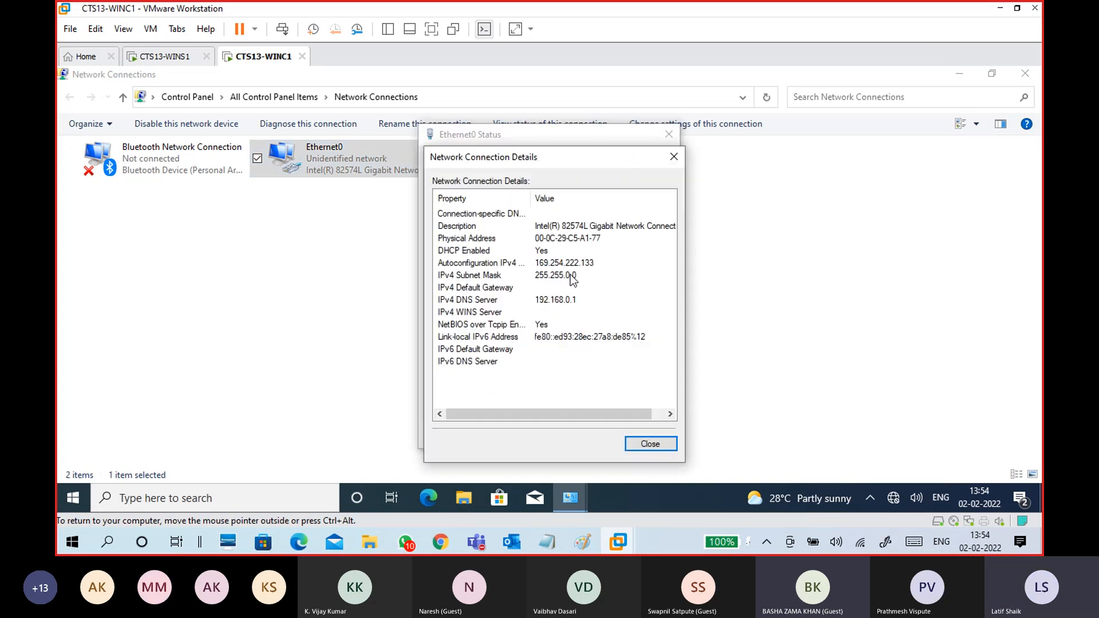
click(651, 444)
- Set Ethernet0's IPv4 to static 172.16.0.11, mask 255.255.0.0, preferred DNS 172.16.0.254
click(465, 402)
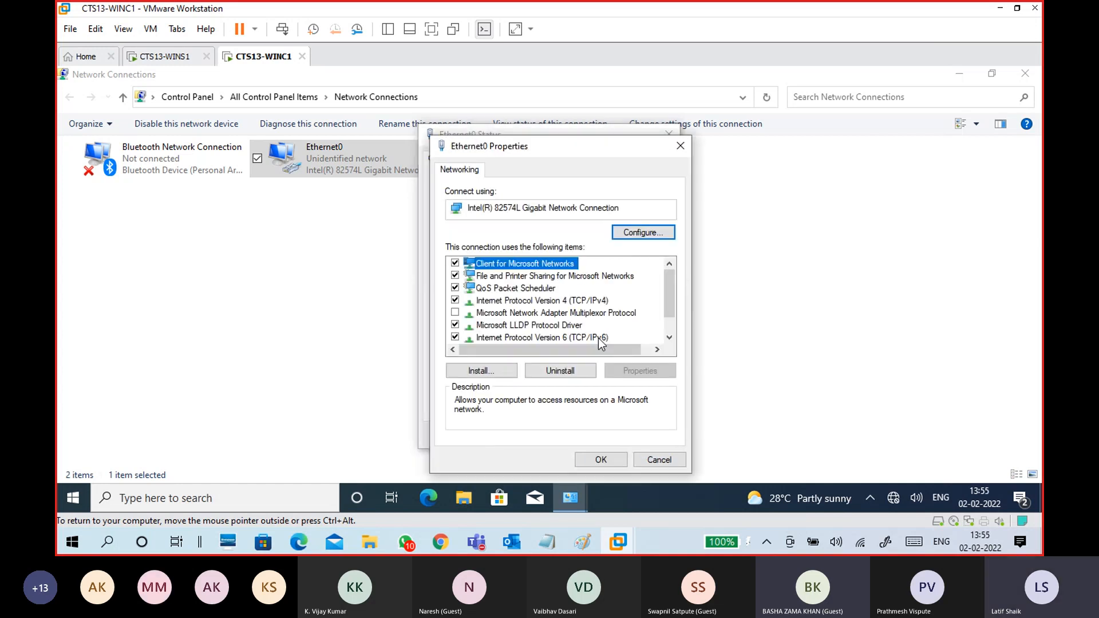
click(581, 301)
click(640, 371)
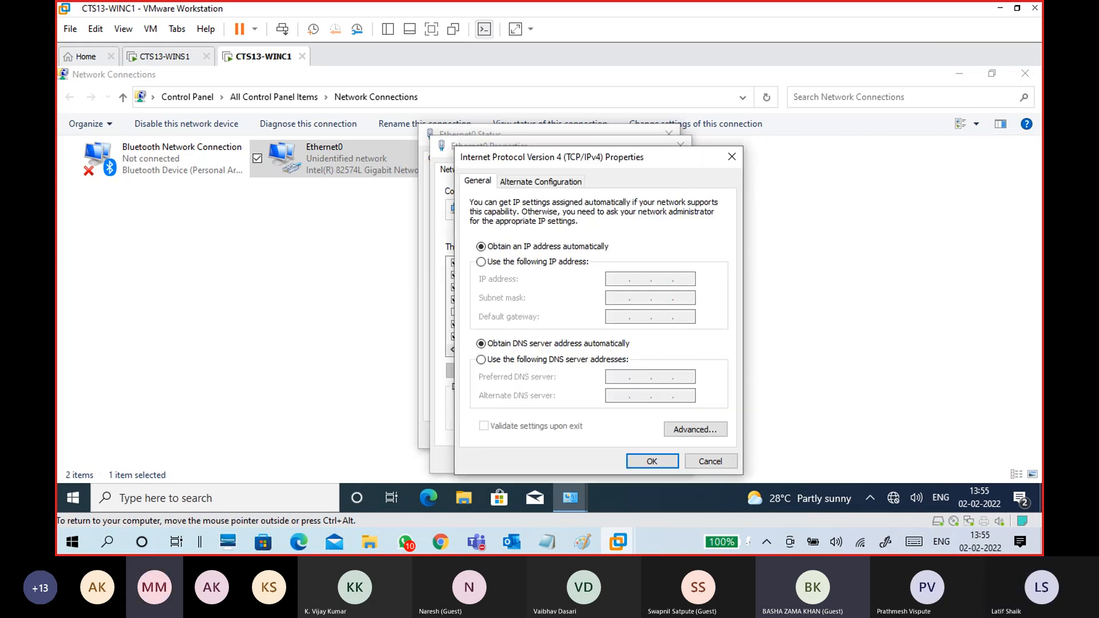
drag(549, 157, 500, 99)
click(500, 205)
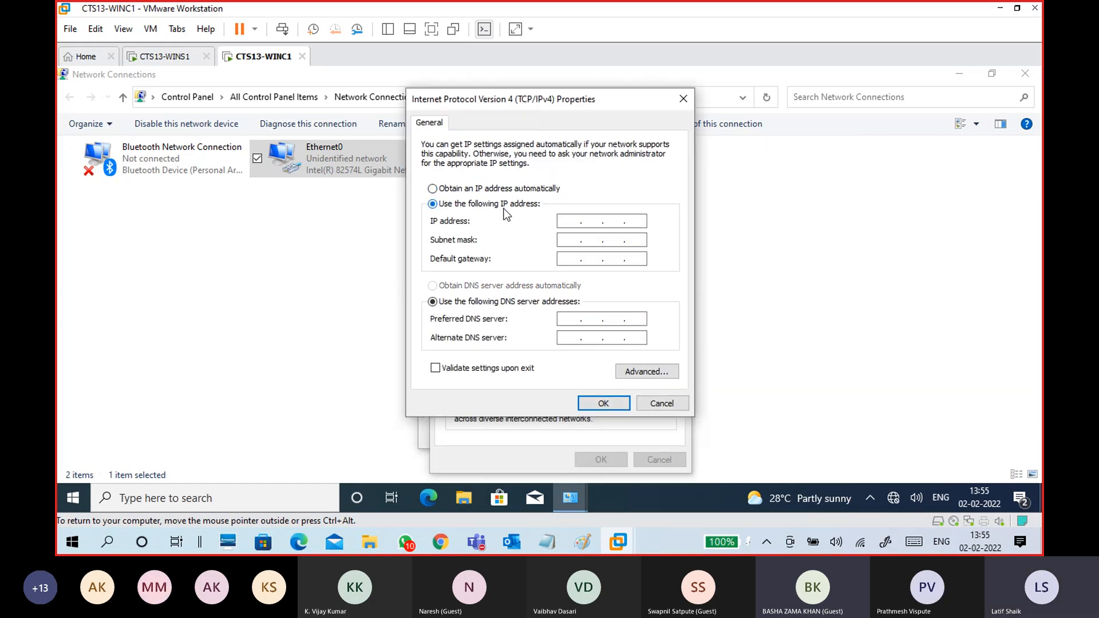
text(172 . 16)
key(Tab)
text(172 . 16 )
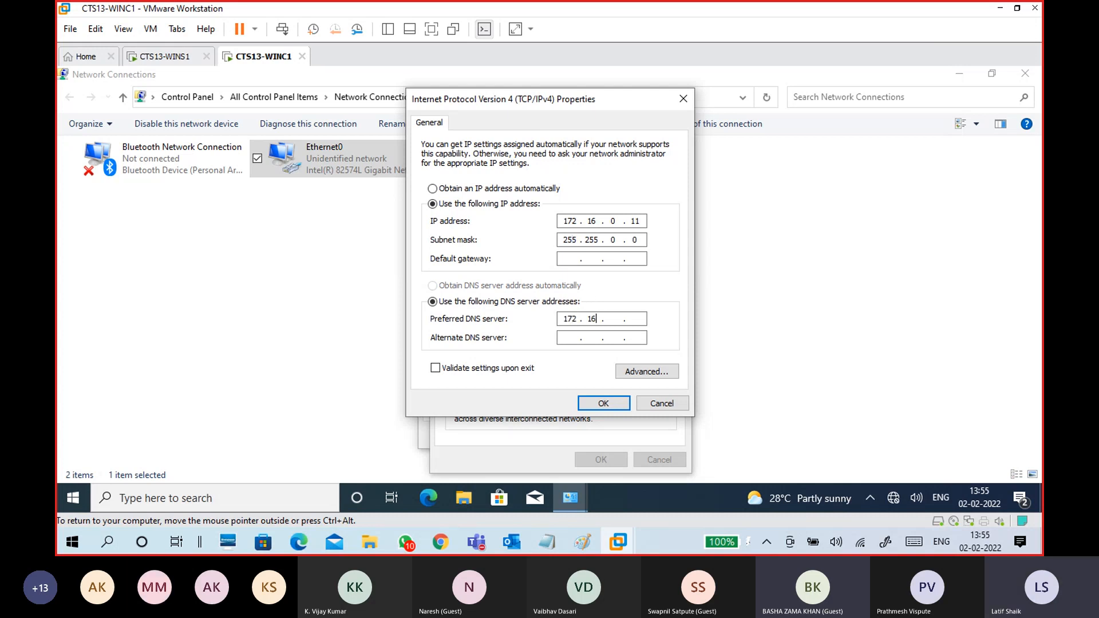
text(. 0 . 254)
drag(643, 320, 625, 318)
key(Tab)
click(598, 405)
- Check Ethernet0's details for IPv4 address 172.16.0.11 and its subnet mask
click(601, 460)
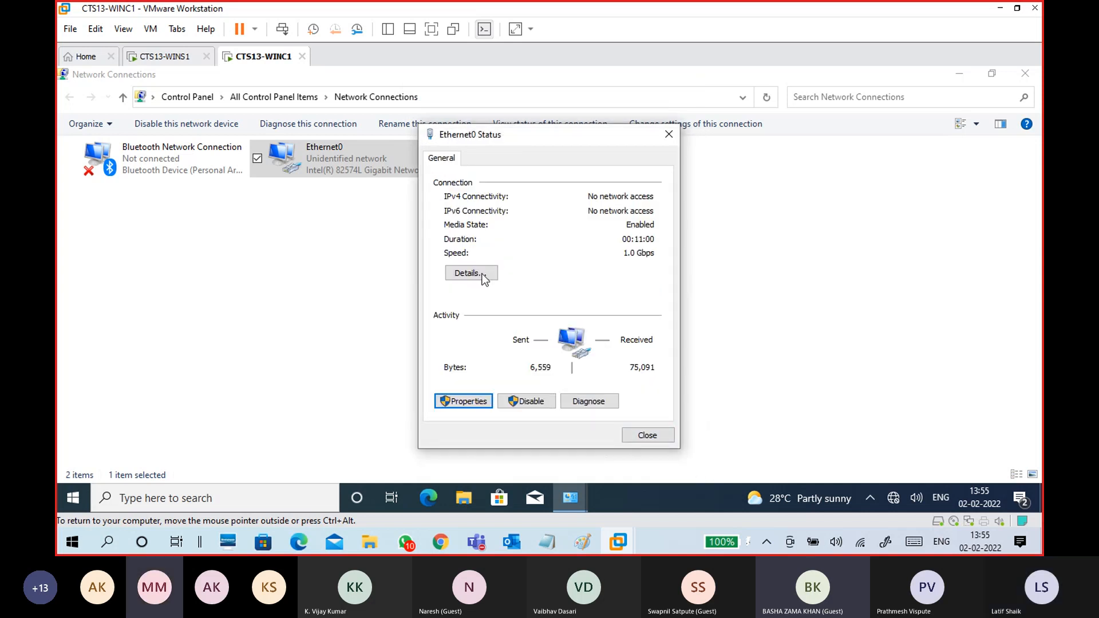
click(471, 273)
click(566, 262)
click(571, 288)
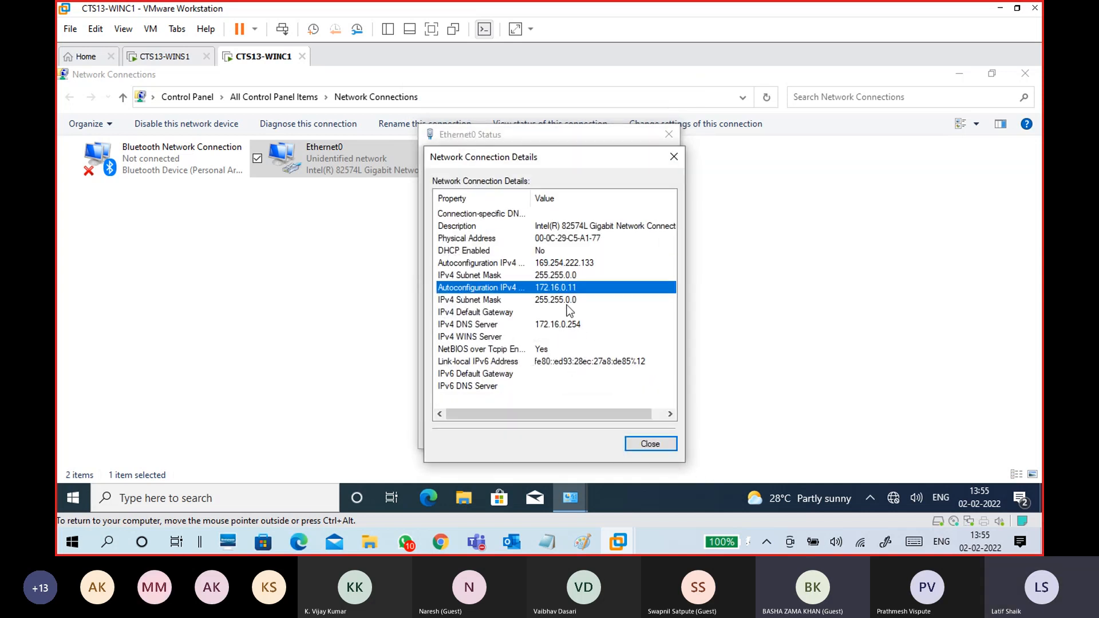
click(568, 303)
click(650, 444)
click(644, 436)
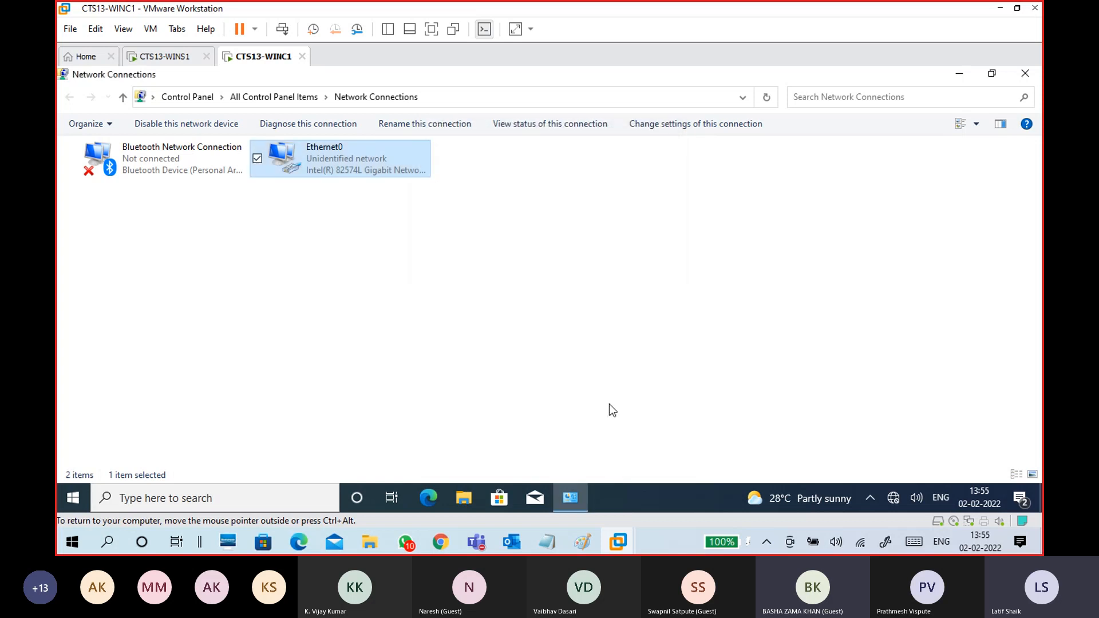
- Refresh and recheck: DHCP off, 172.16.0.11, 255.255.0.0, DNS 172.16.0.254; close Network Connections
click(769, 98)
double_click(368, 170)
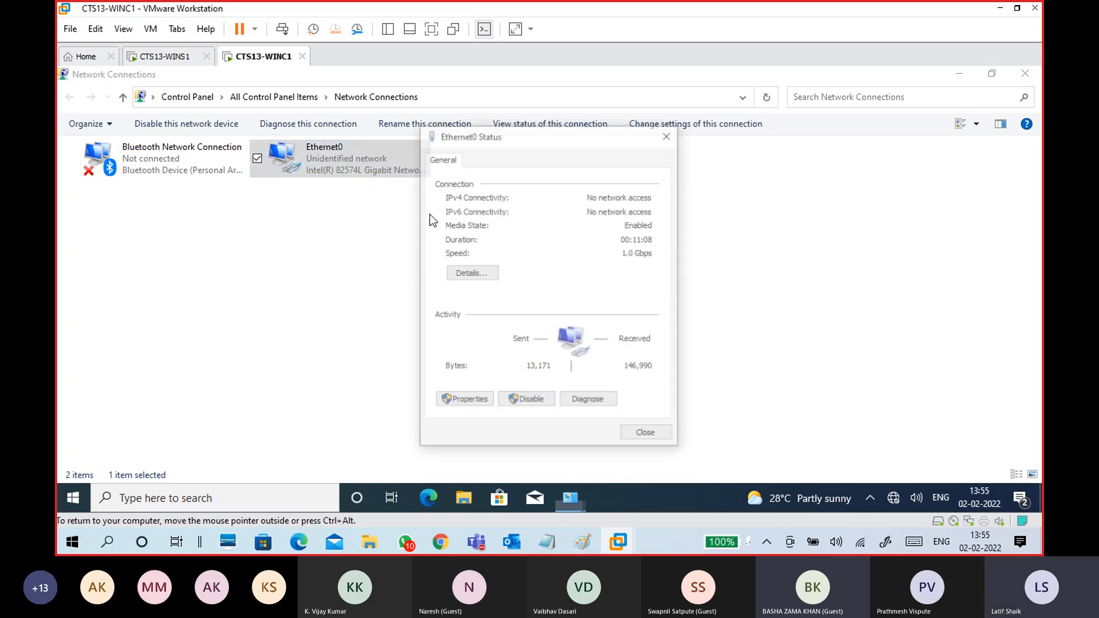
click(471, 273)
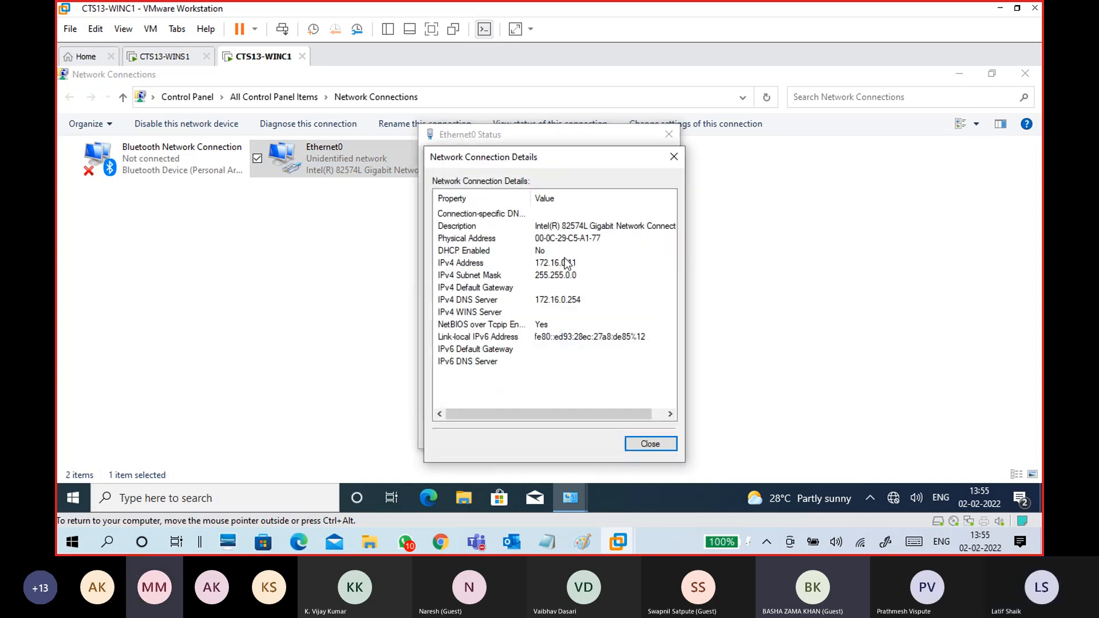
click(563, 265)
click(563, 276)
click(567, 300)
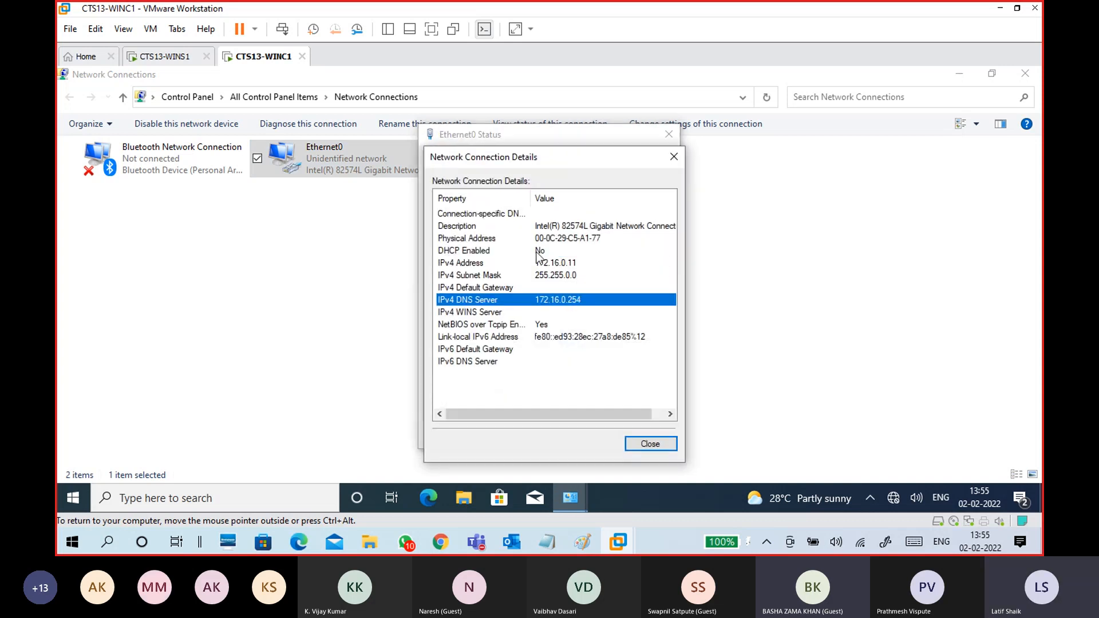
click(539, 252)
click(570, 263)
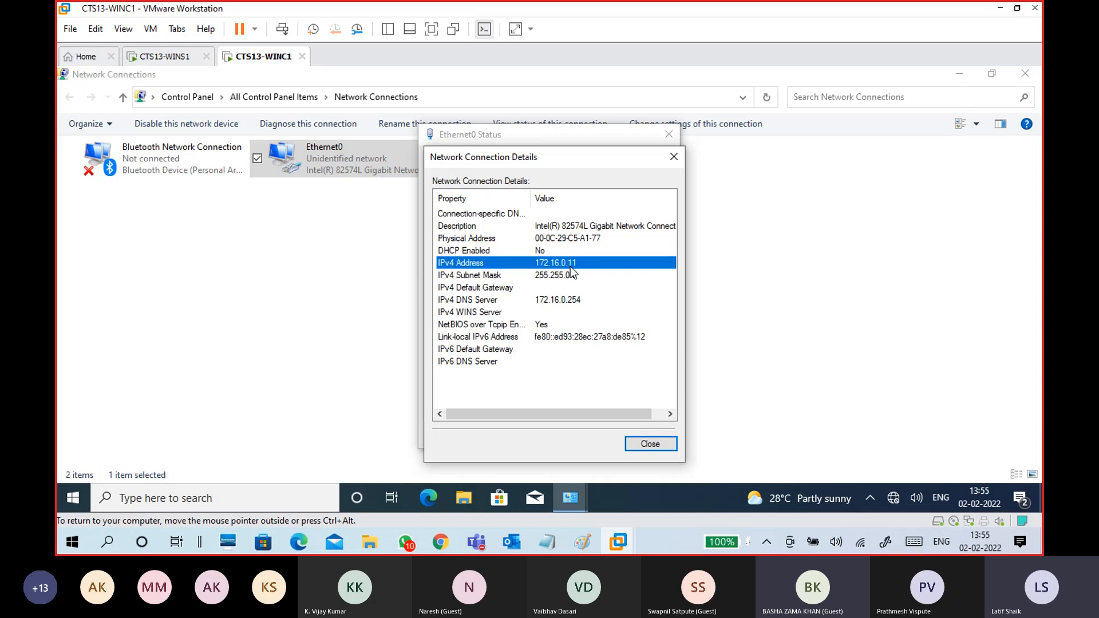
click(568, 277)
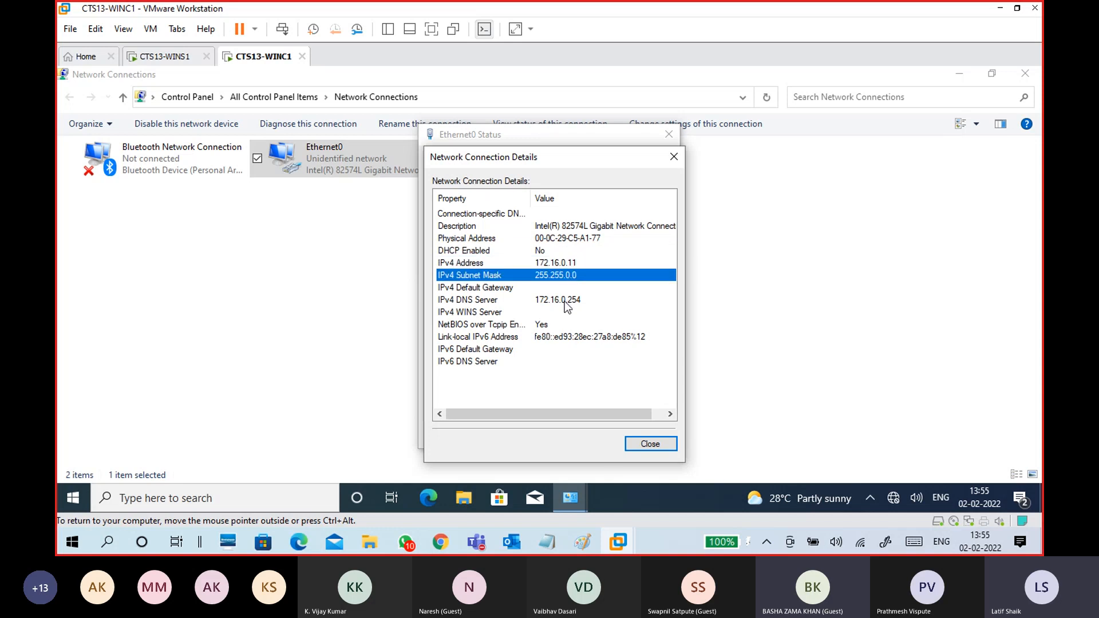
click(563, 299)
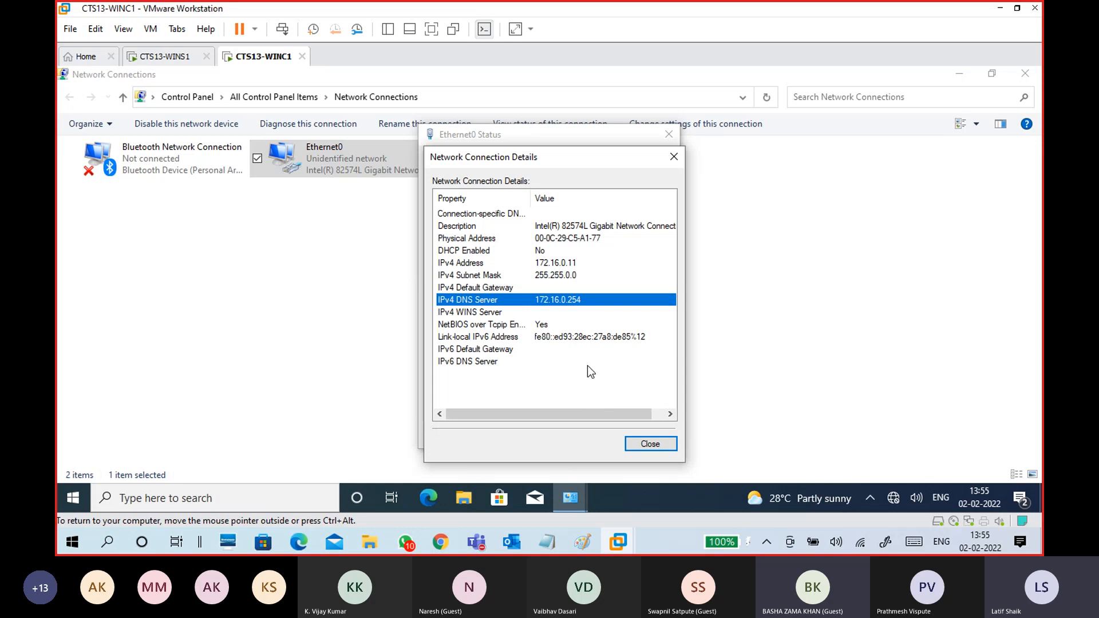
click(662, 443)
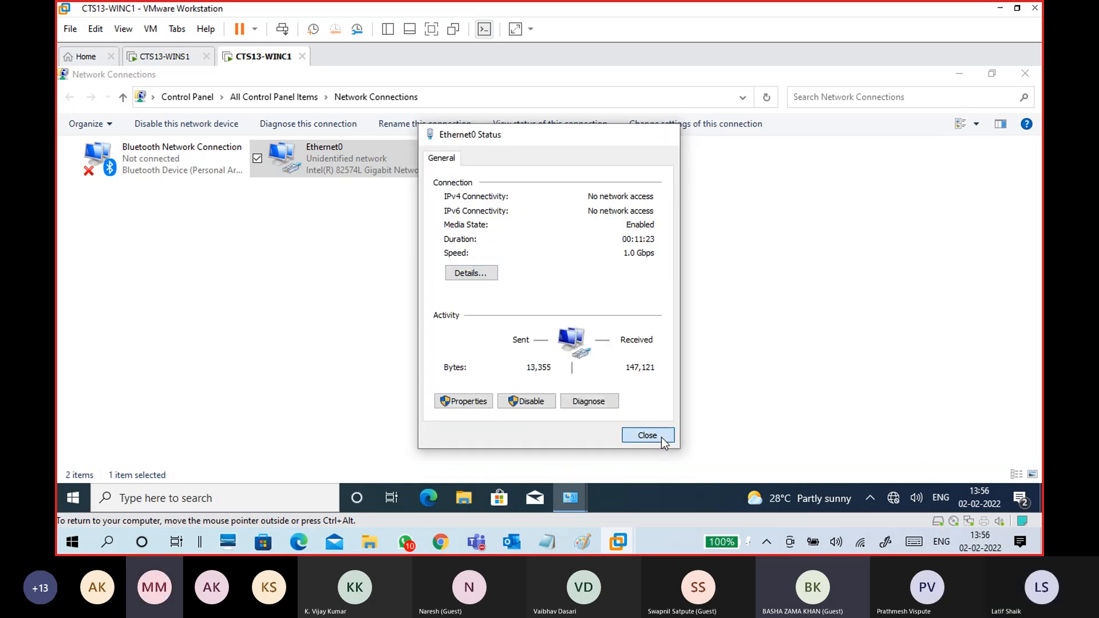
click(663, 443)
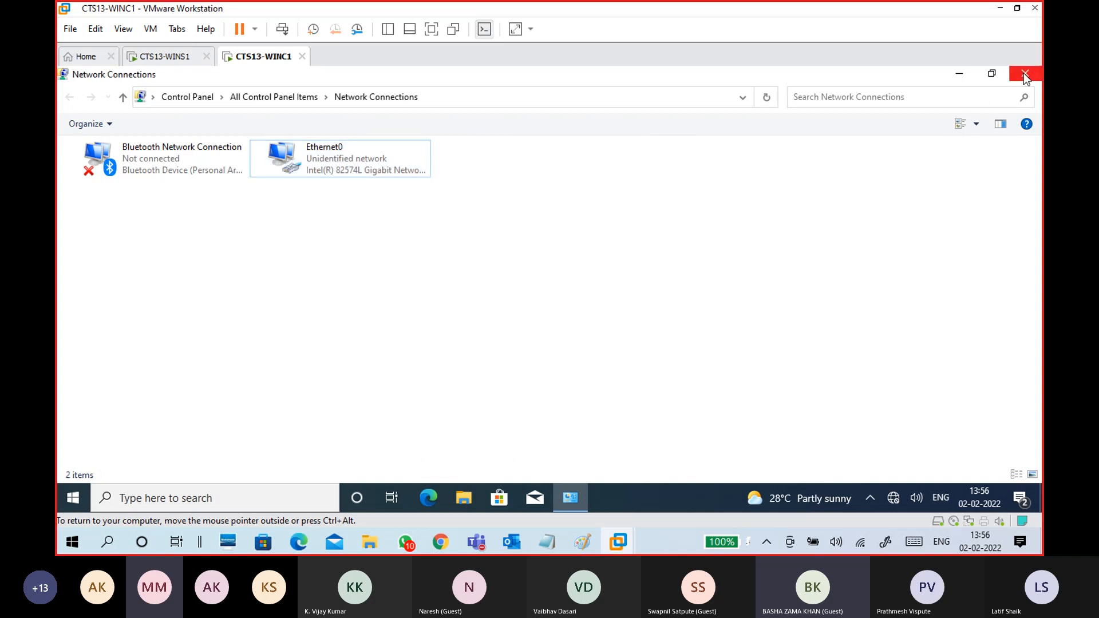
click(1024, 74)
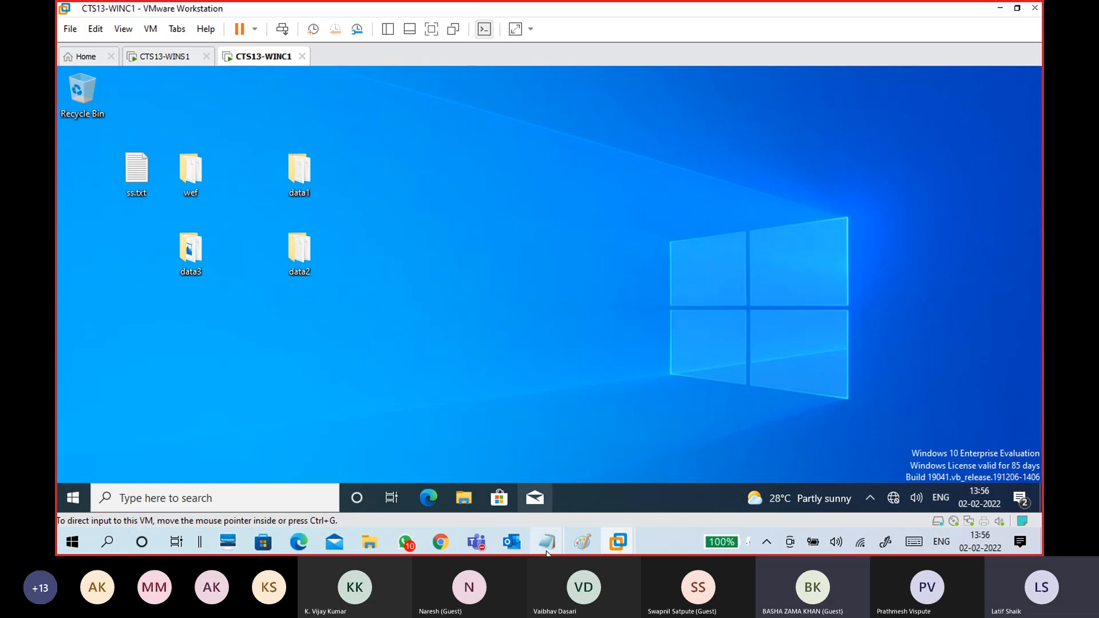
- Add a heading about adding Winc1 to the domain and 'Domain Name: contoso.com'
mouse_move(547, 542)
click(597, 494)
drag(466, 314, 94, 242)
click(155, 356)
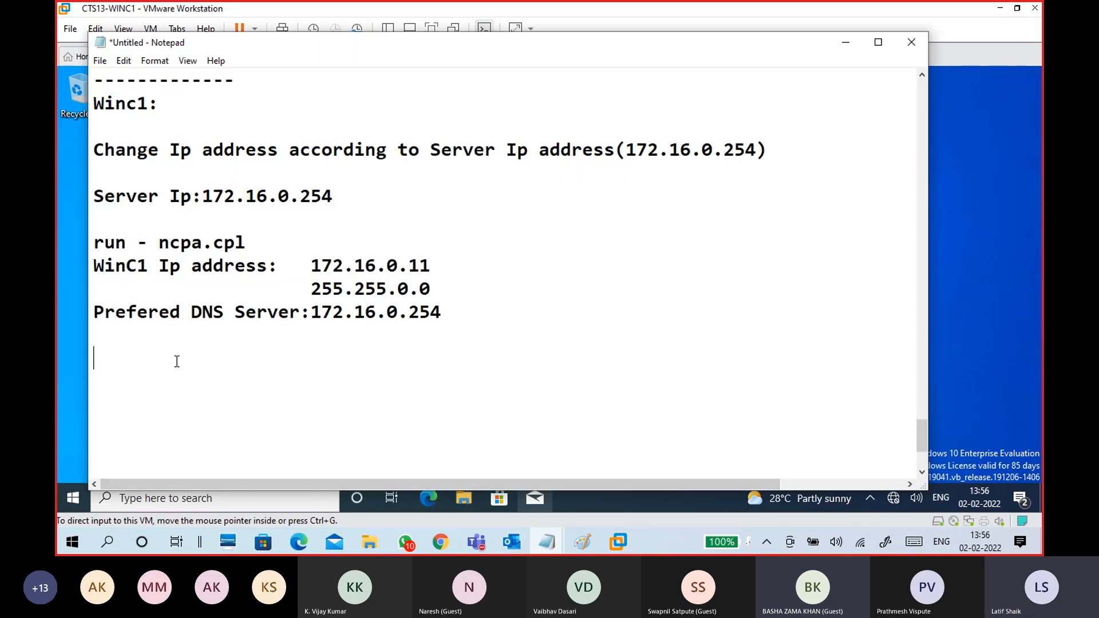
text(Add )
text(clinet)
key(BackSpace)
key(BackSpace)
key(BackSpace)
key(BackSpace)
key(BackSpace)
key(BackSpace)
text(Winc1 )
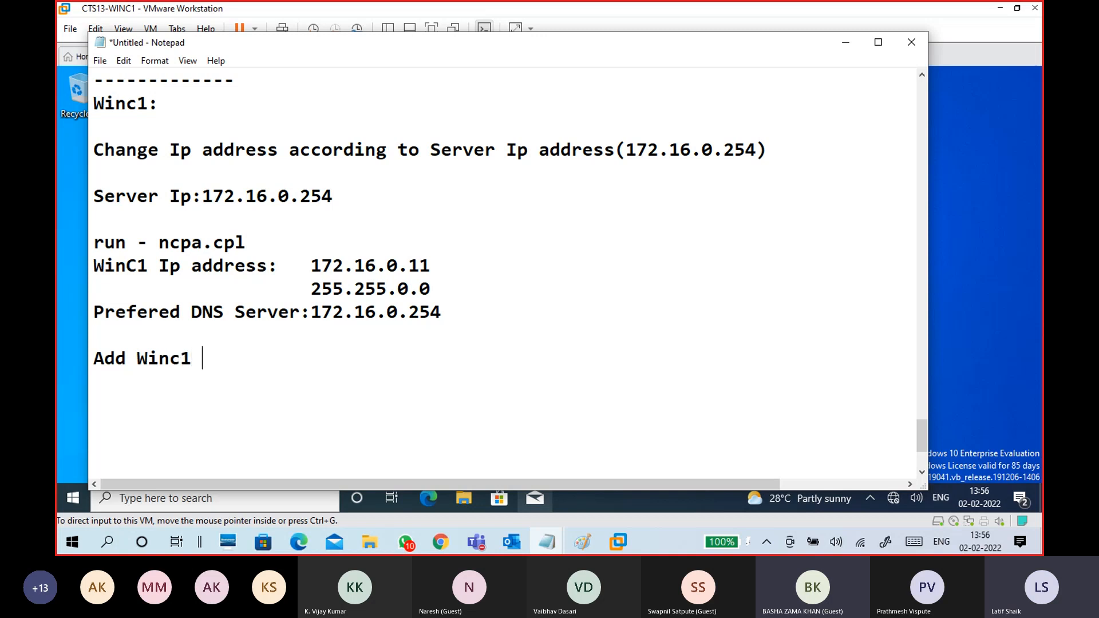
text(to Domain)
key(Return)
key(Return)
text(Domain)
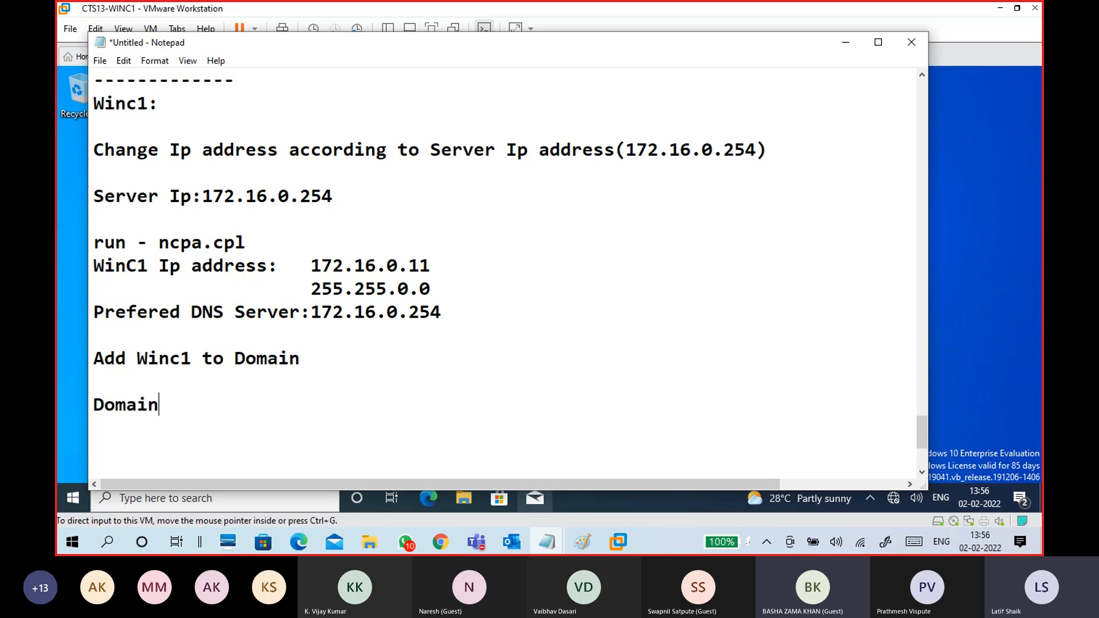
text( Name:contoso)
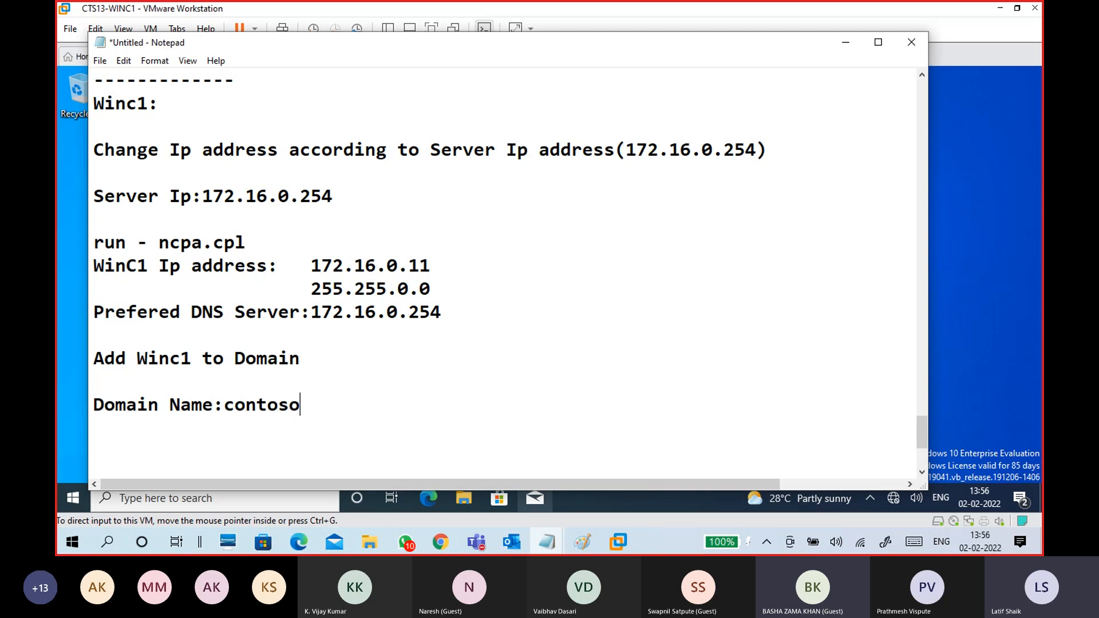
text(.com)
click(225, 412)
click(307, 418)
- Add 'change computer name: Winc1' and minimize the notes to show the desktop
scroll(308, 418, down, 2)
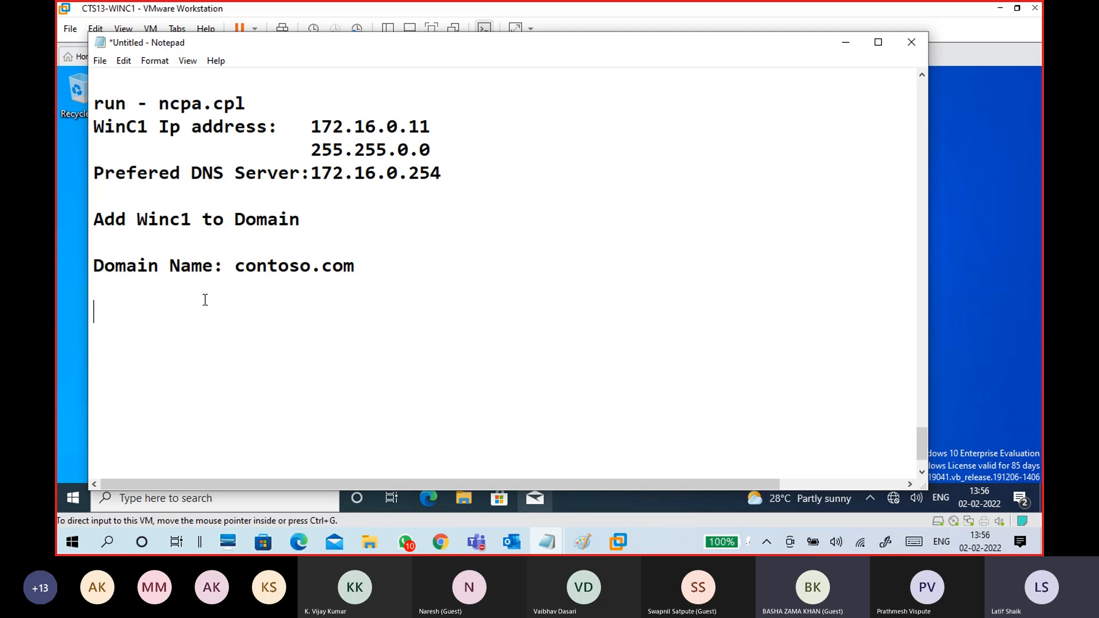
text(change)
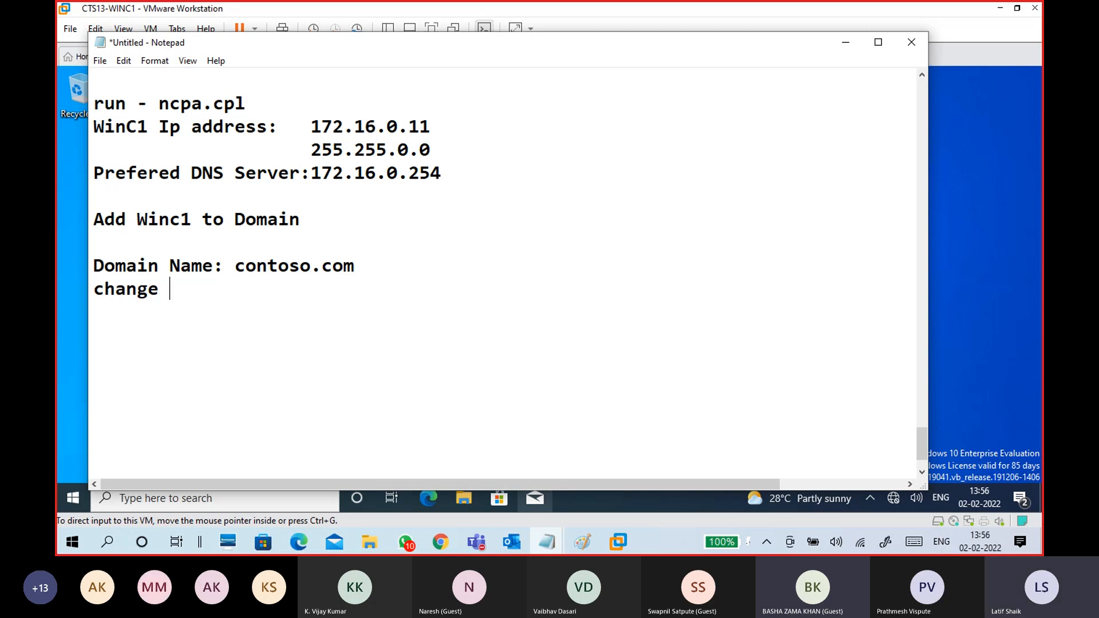
text( computer nam)
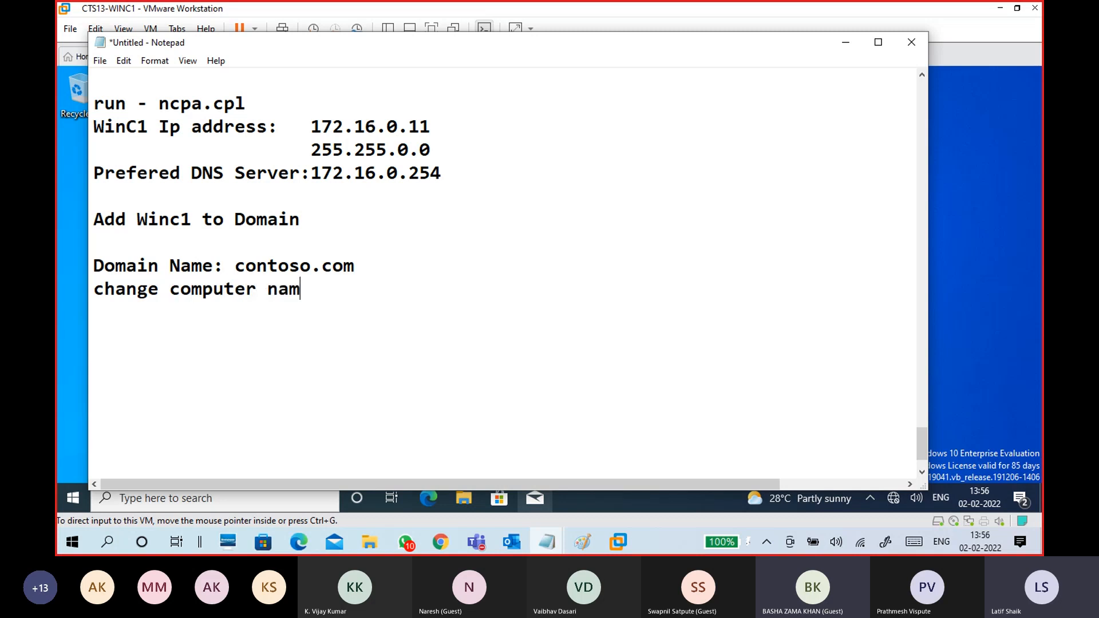
text(e: Winc1)
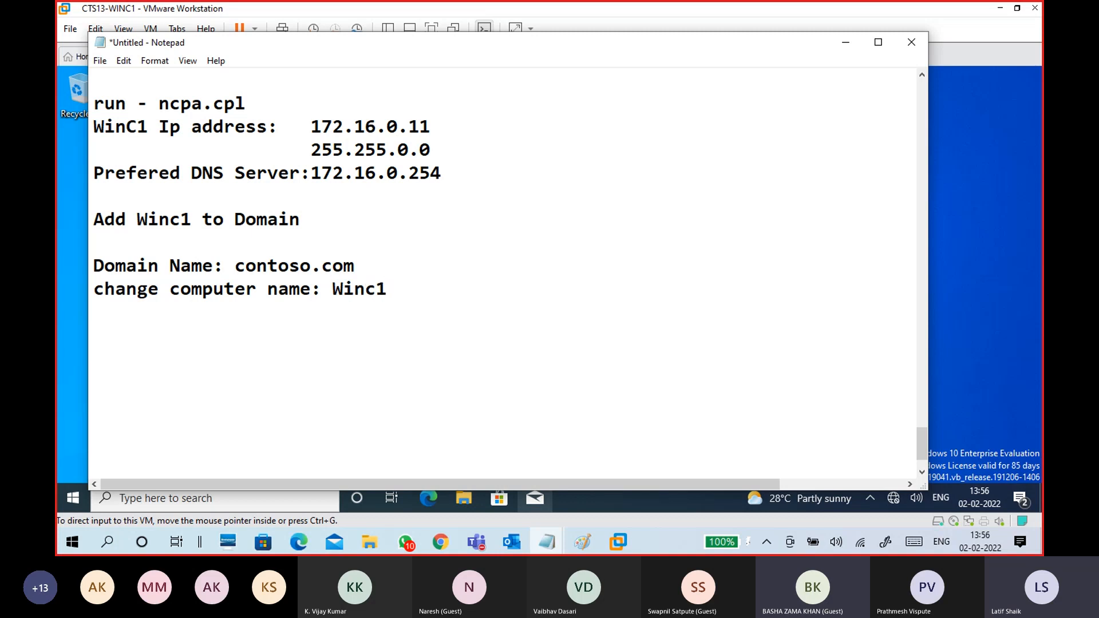
drag(389, 289, 323, 295)
click(337, 312)
click(846, 43)
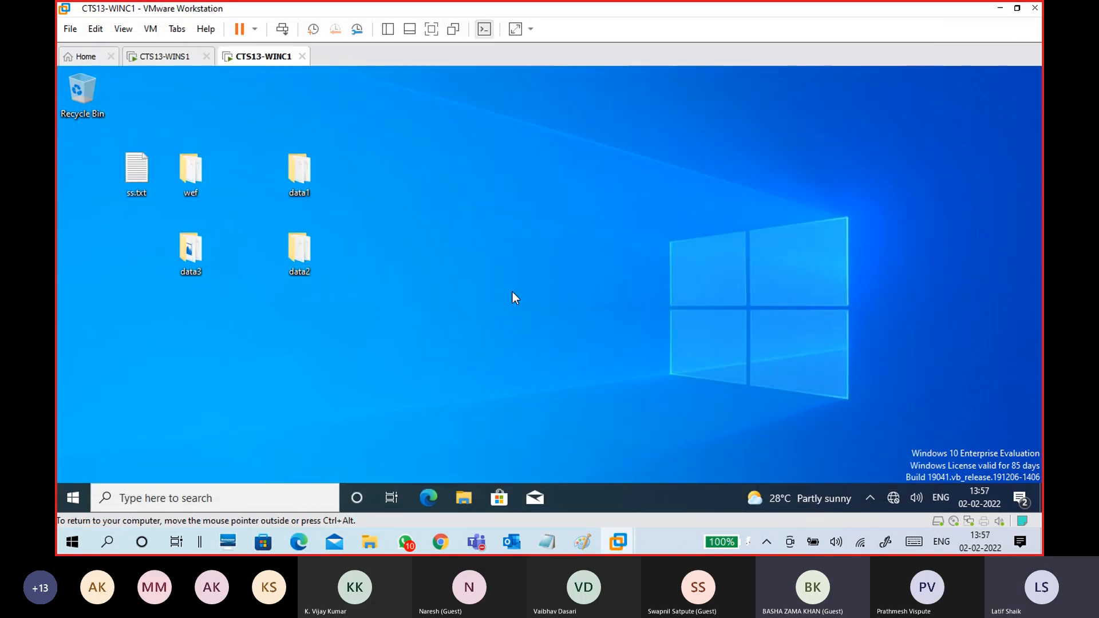
- Open Settings > System > About in the guest, showing device name DESKTOP-CC0ER8O
key(super)
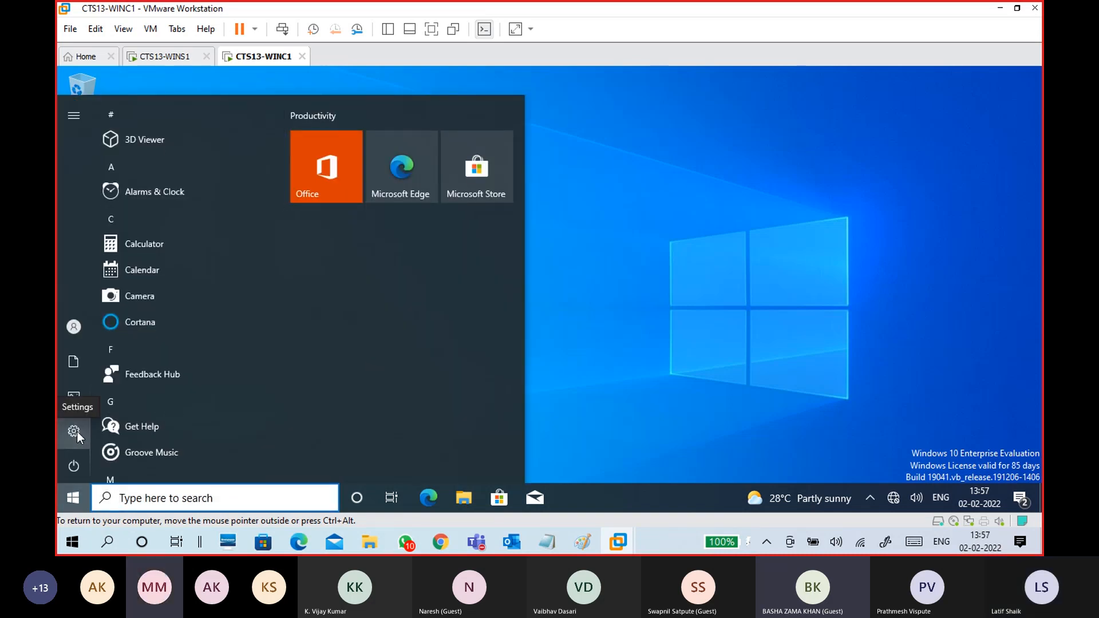
click(77, 431)
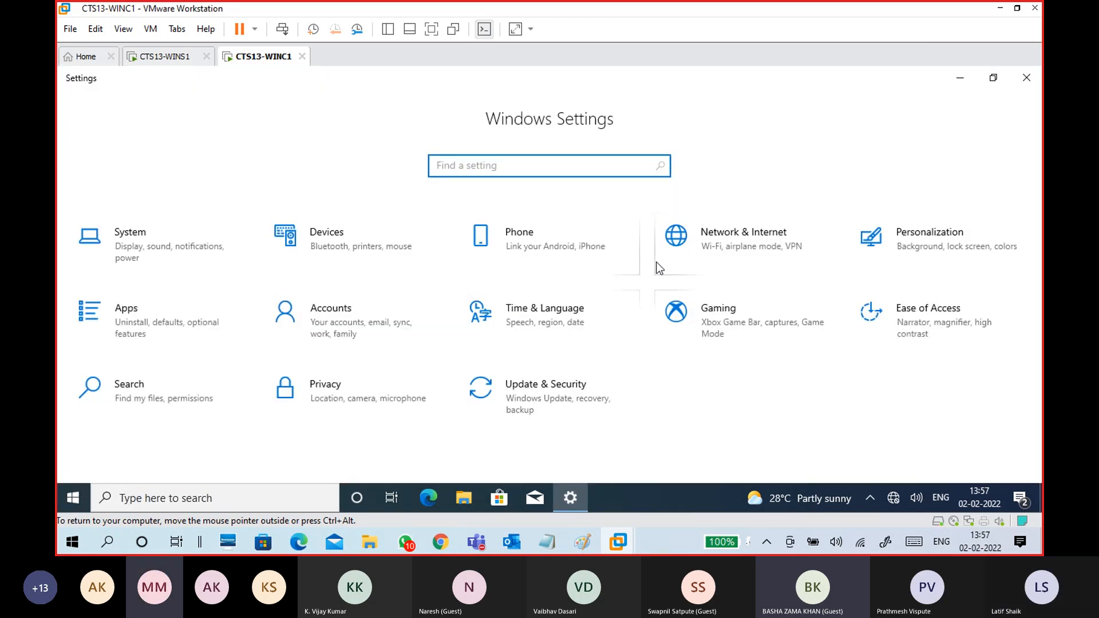
click(181, 255)
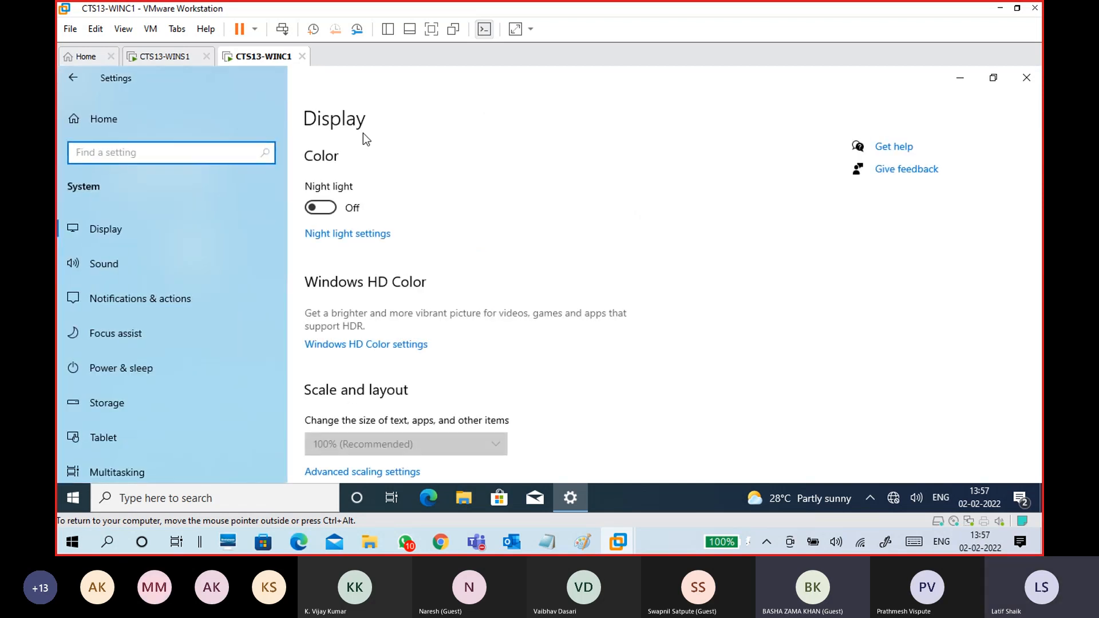
scroll(189, 401, down, 5)
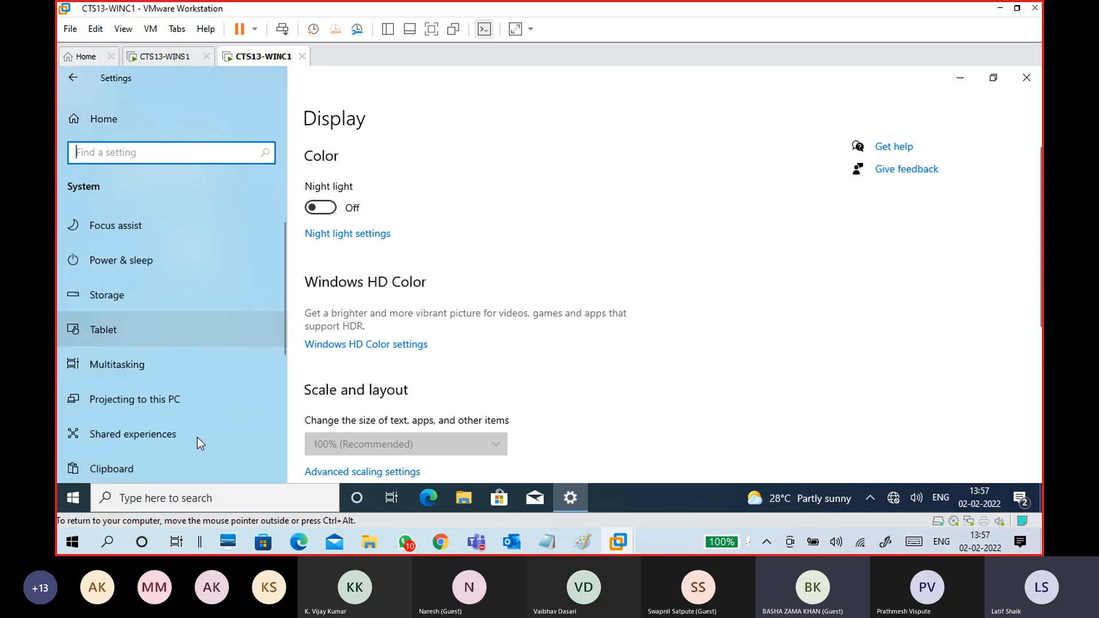
click(108, 403)
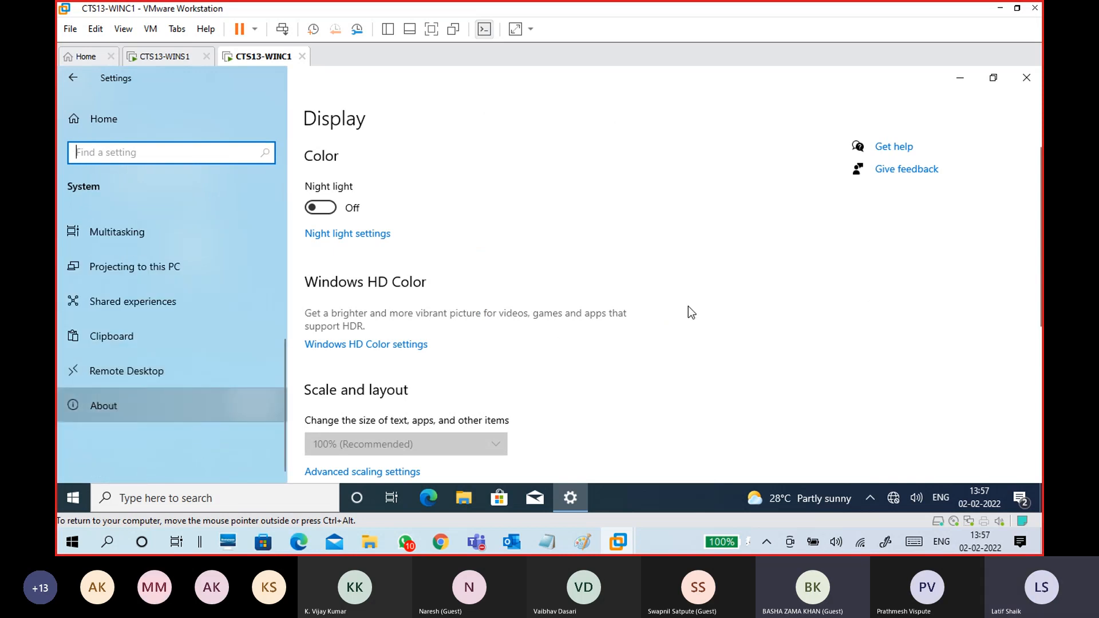
- Scroll the About page, start Rename this PC, then cancel the simple rename dialog
scroll(688, 307, down, 5)
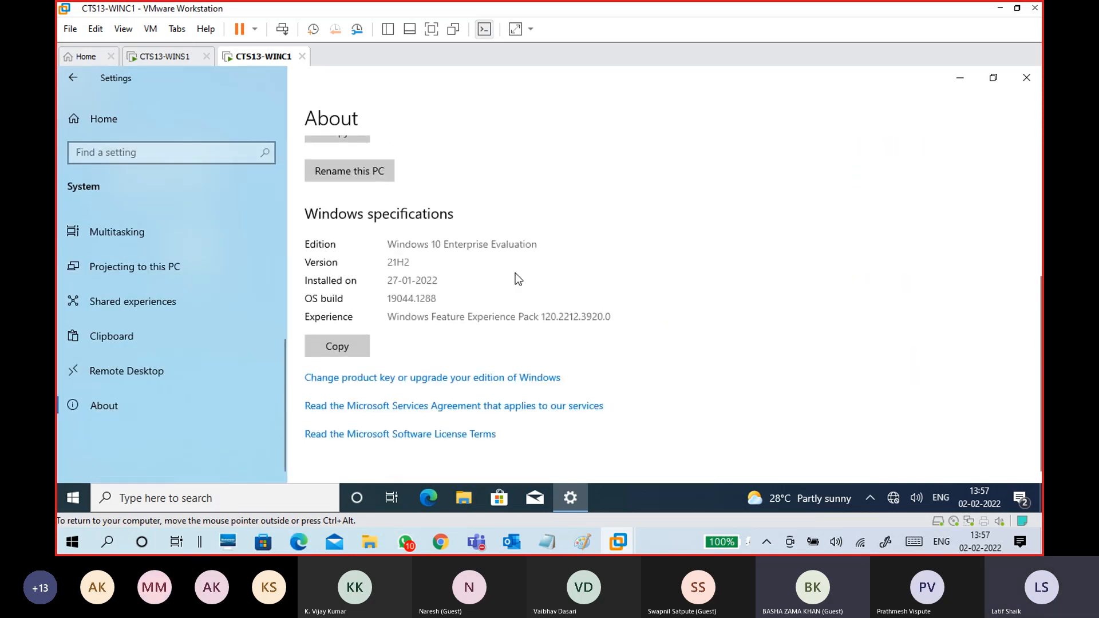
scroll(575, 277, up, 3)
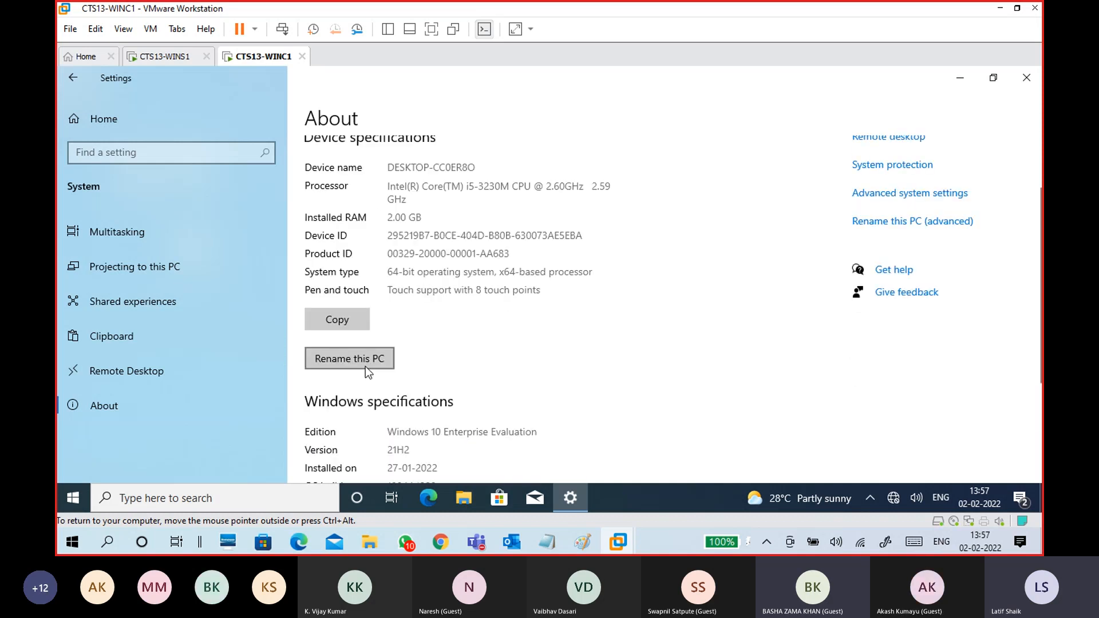
scroll(562, 345, up, 3)
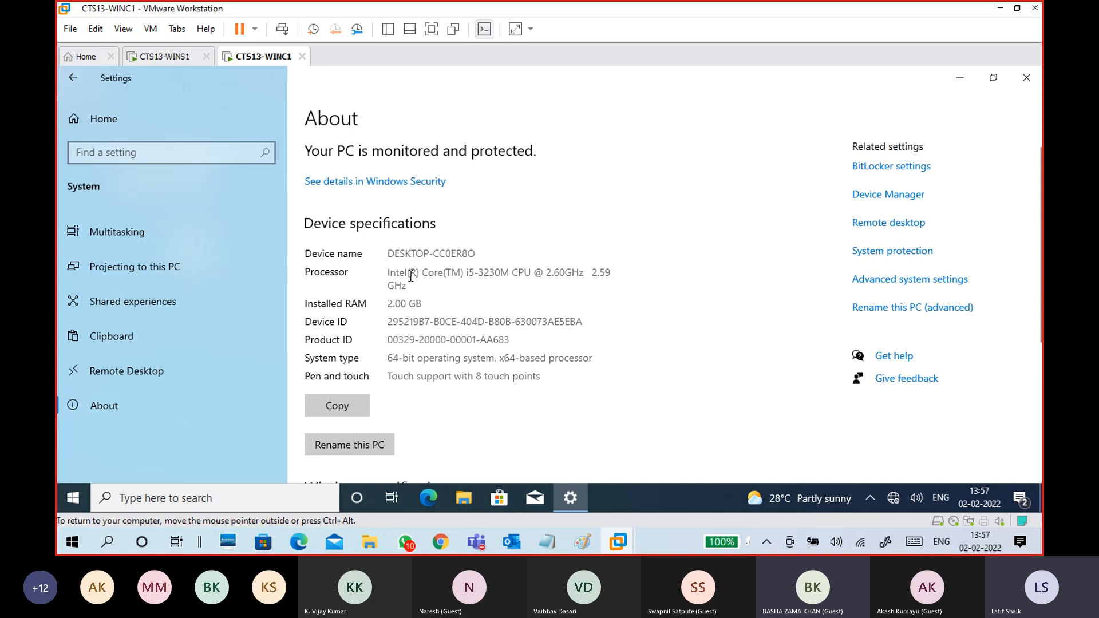
scroll(422, 358, down, 3)
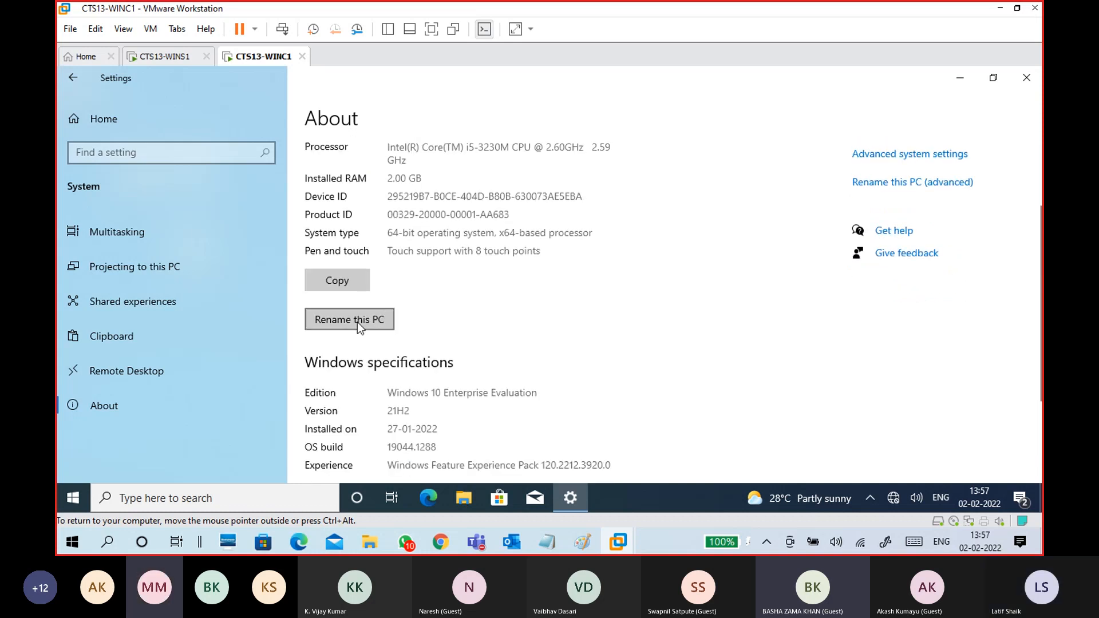
scroll(575, 309, down, 3)
scroll(579, 312, up, 4)
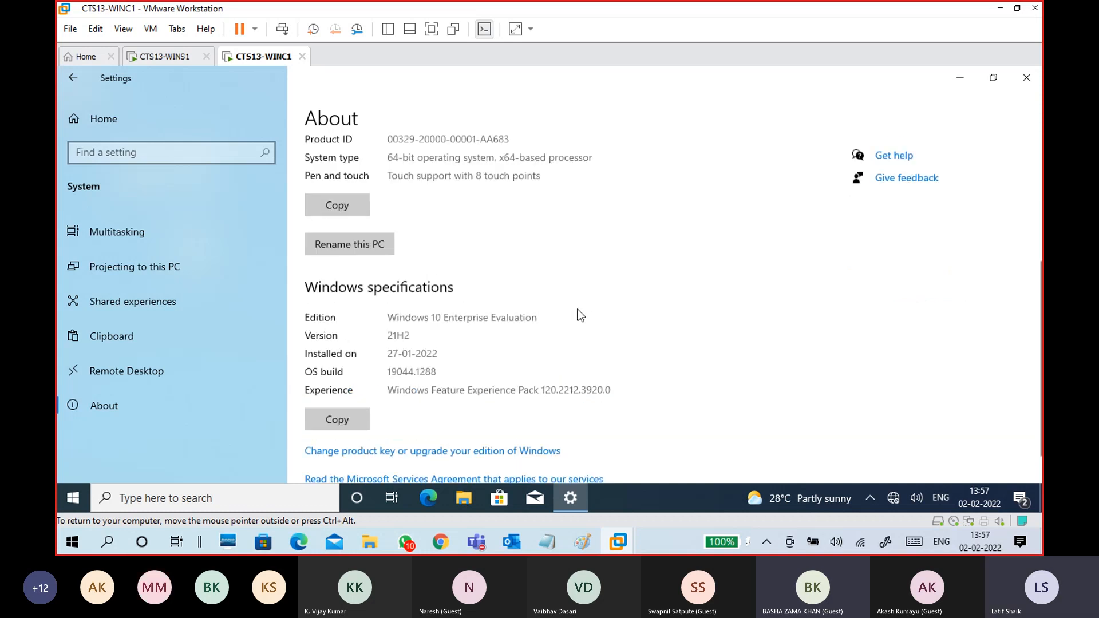
scroll(580, 312, down, 2)
scroll(579, 314, down, 1)
click(360, 323)
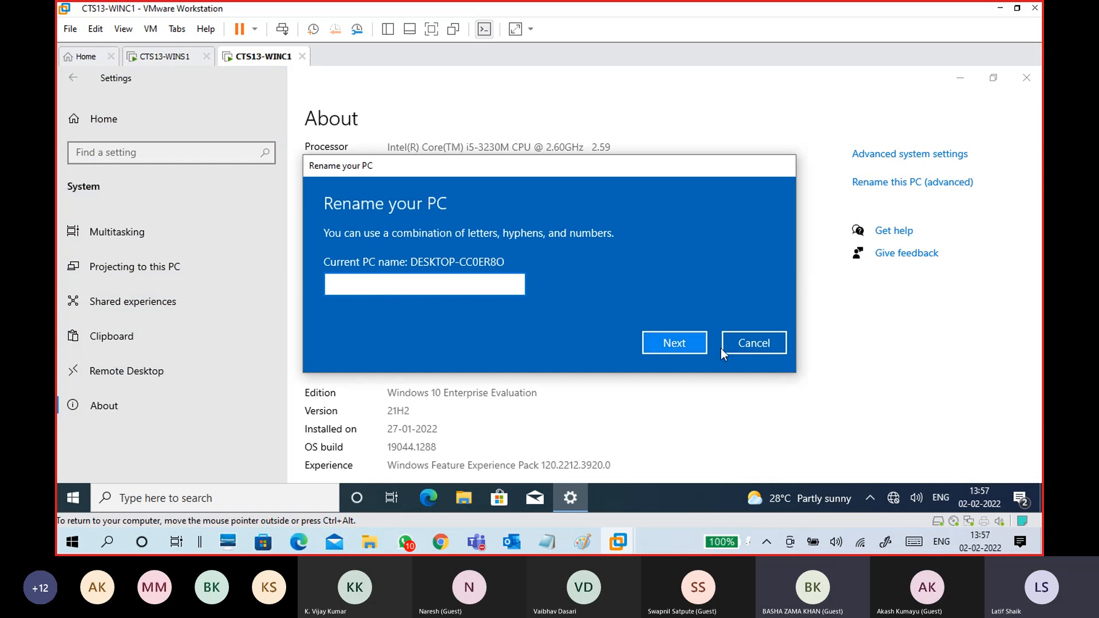
click(753, 342)
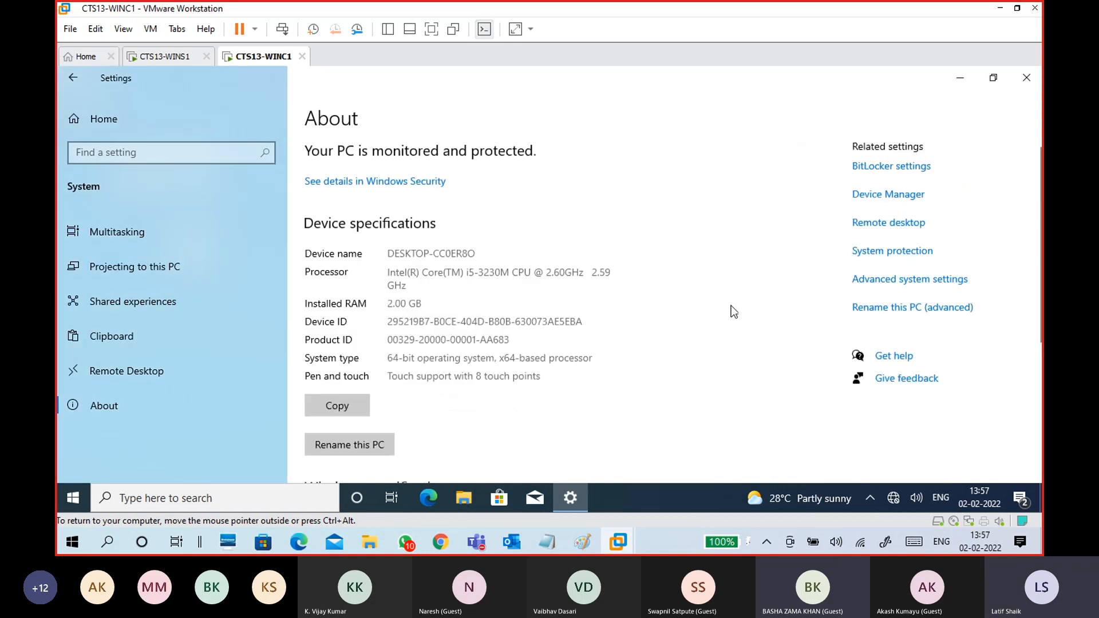
- Open advanced System Properties and its Computer Name/Domain Changes dialog
click(952, 309)
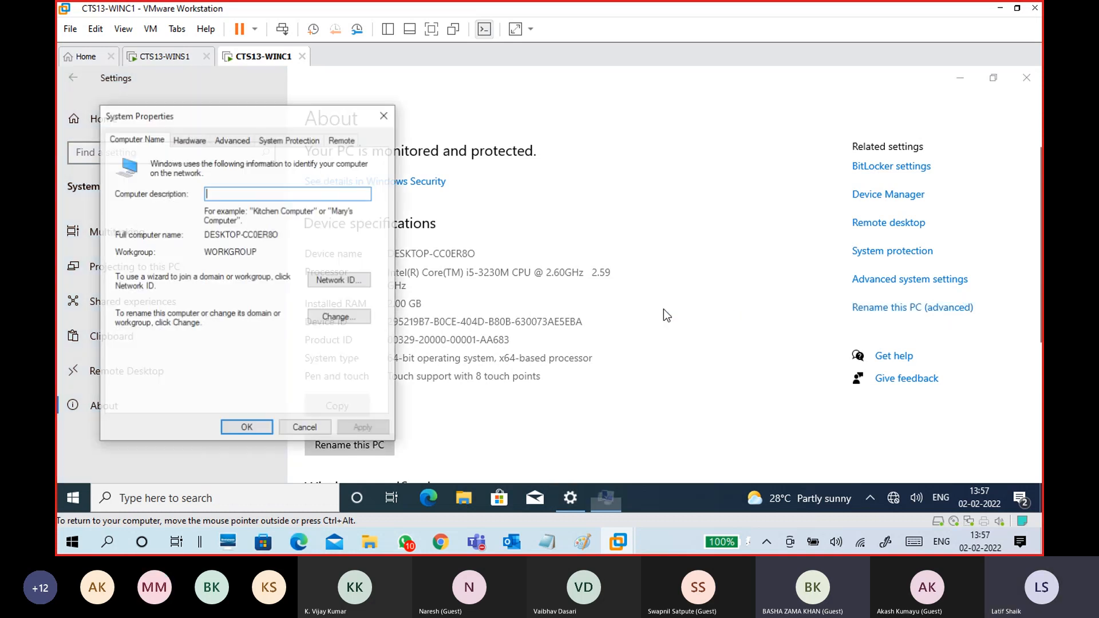
drag(263, 122, 506, 110)
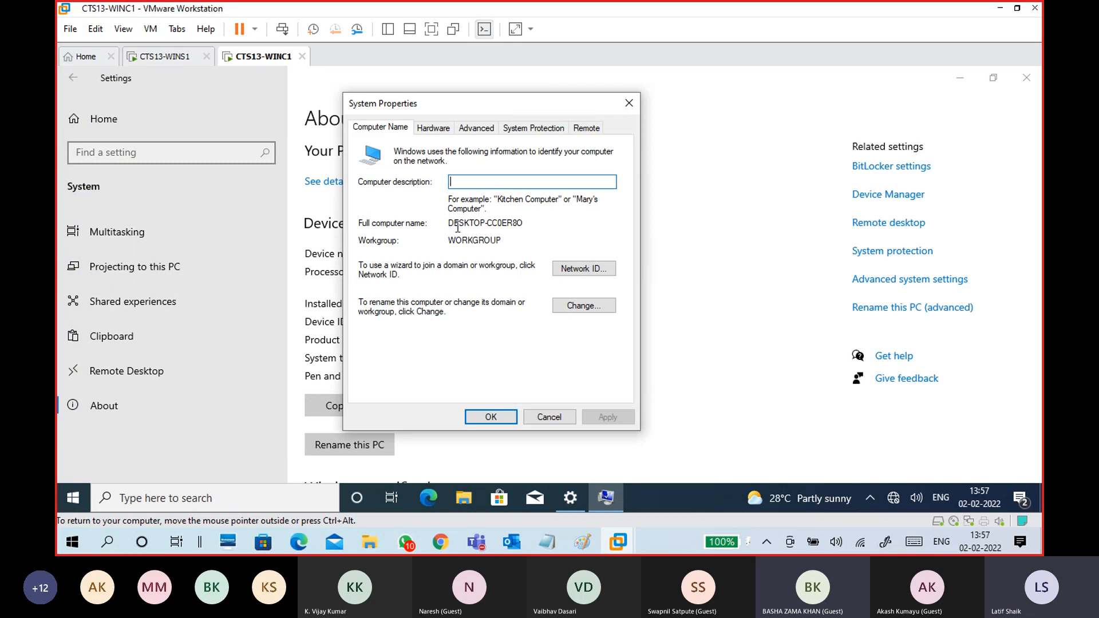
drag(529, 223, 447, 243)
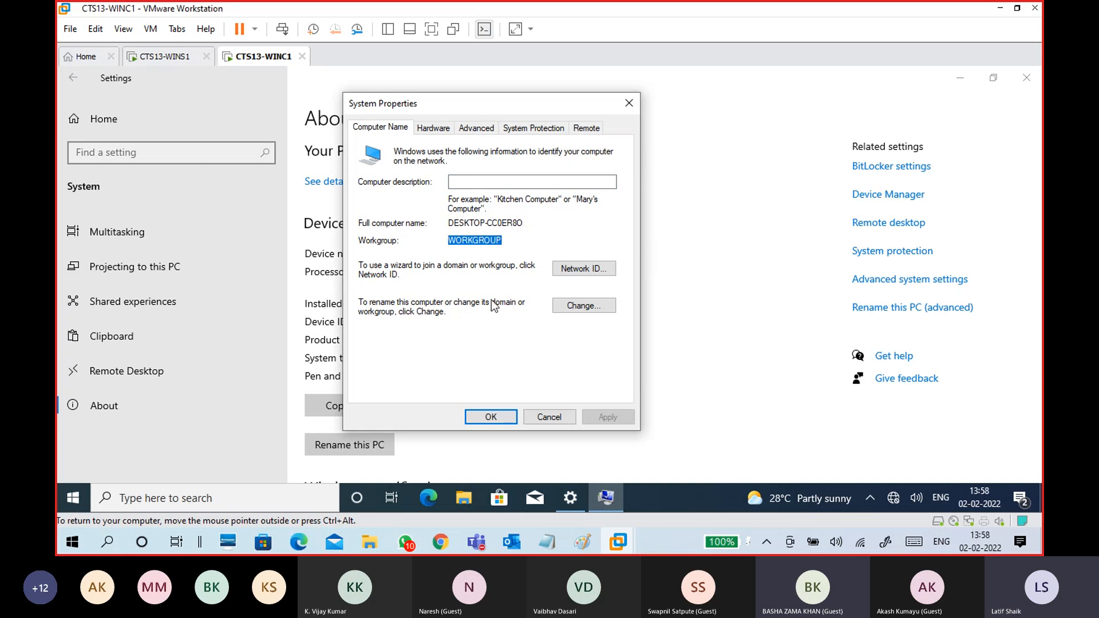
click(583, 306)
- Replace the computer name with WINC and set Domain membership to CONTOSO.COM
drag(447, 213, 357, 213)
text(WIn)
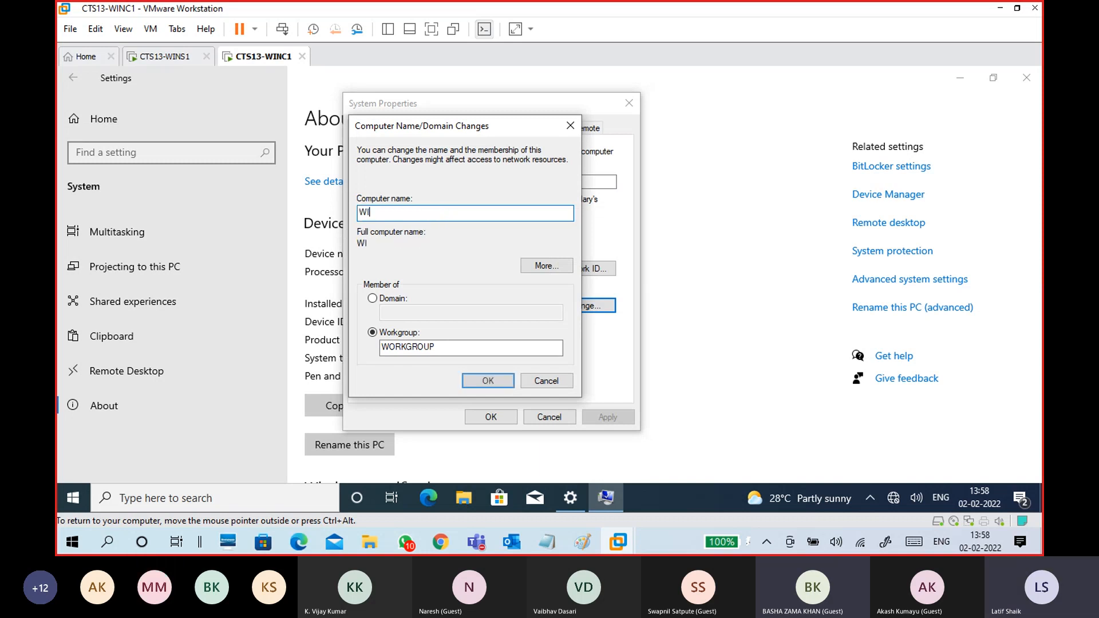
key(BackSpace)
key(BackSpace)
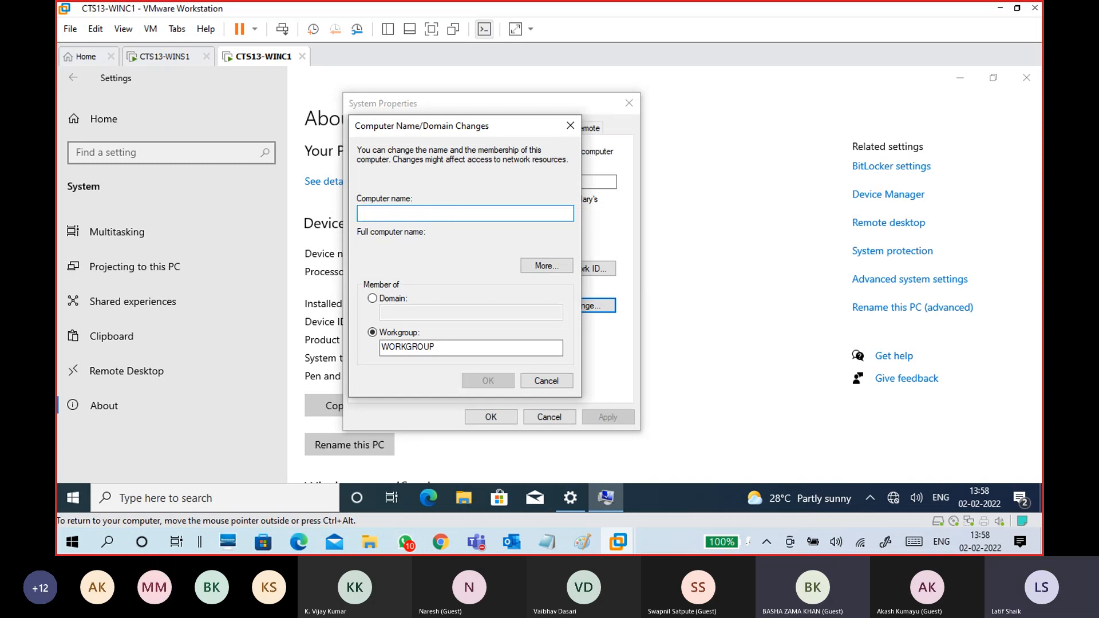
text(I)
key(BackSpace)
text(WINC1)
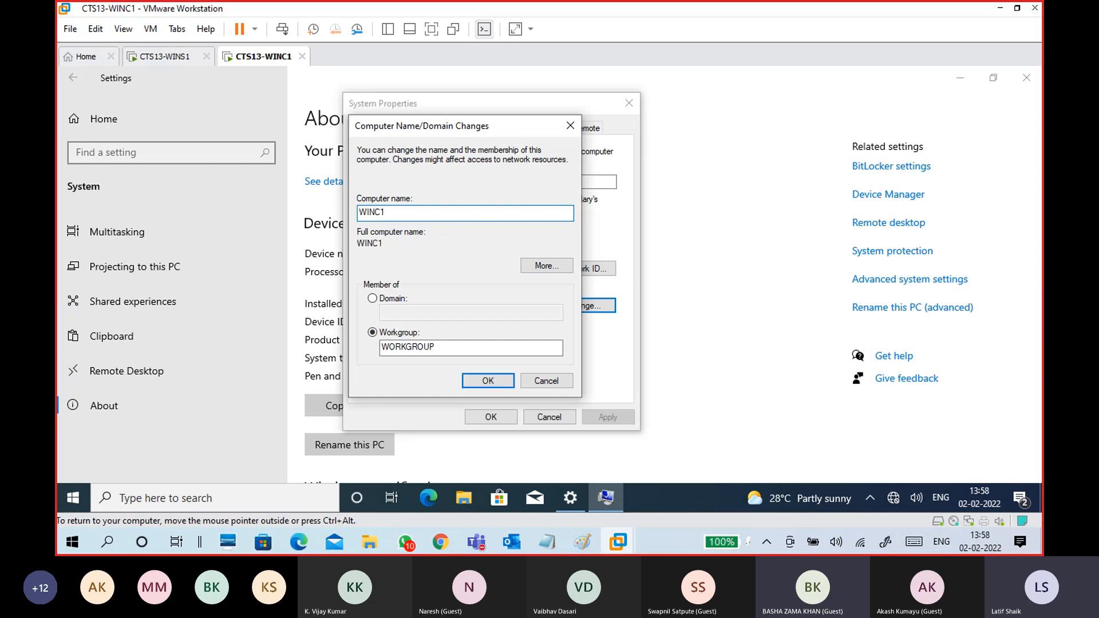
click(384, 298)
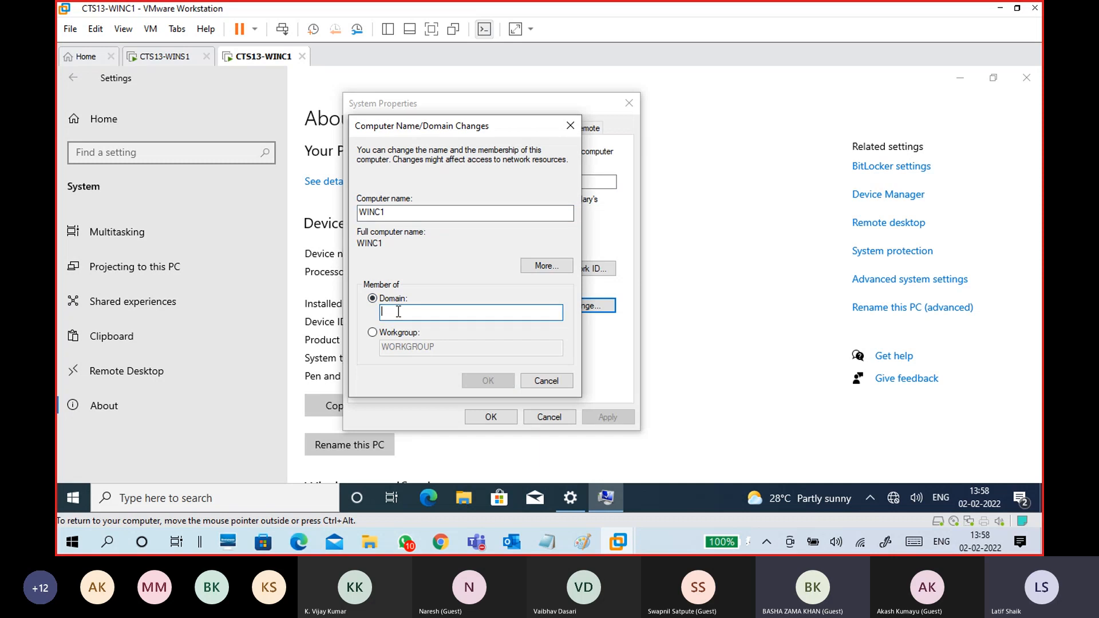
text(CONTOS)
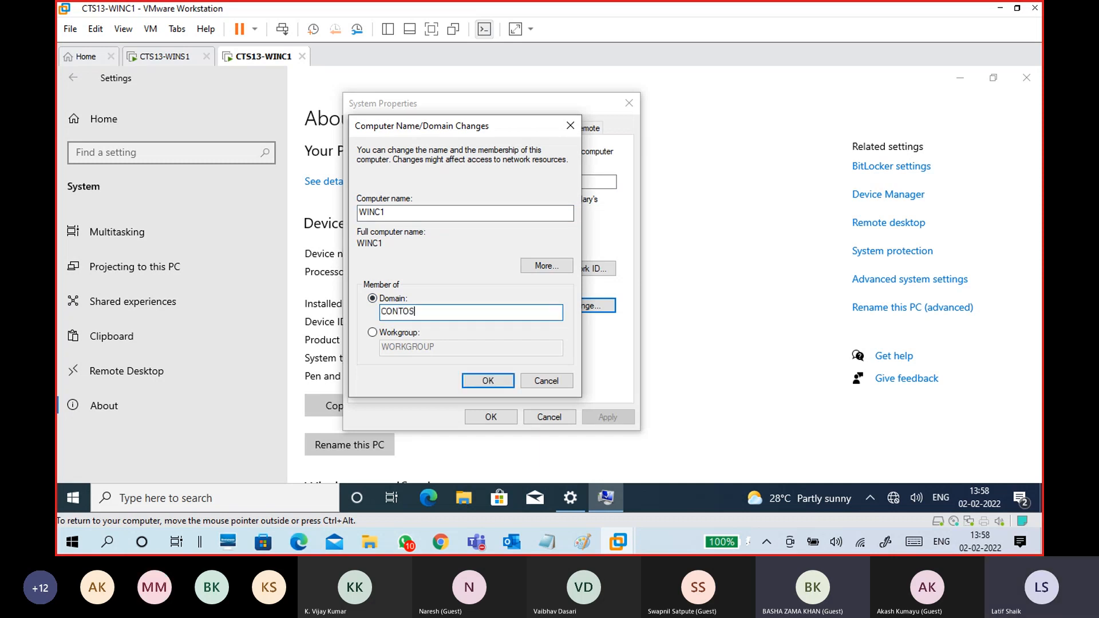
text(O.COM)
- Cancel the name change and close System Properties and the Settings window
click(546, 381)
click(557, 418)
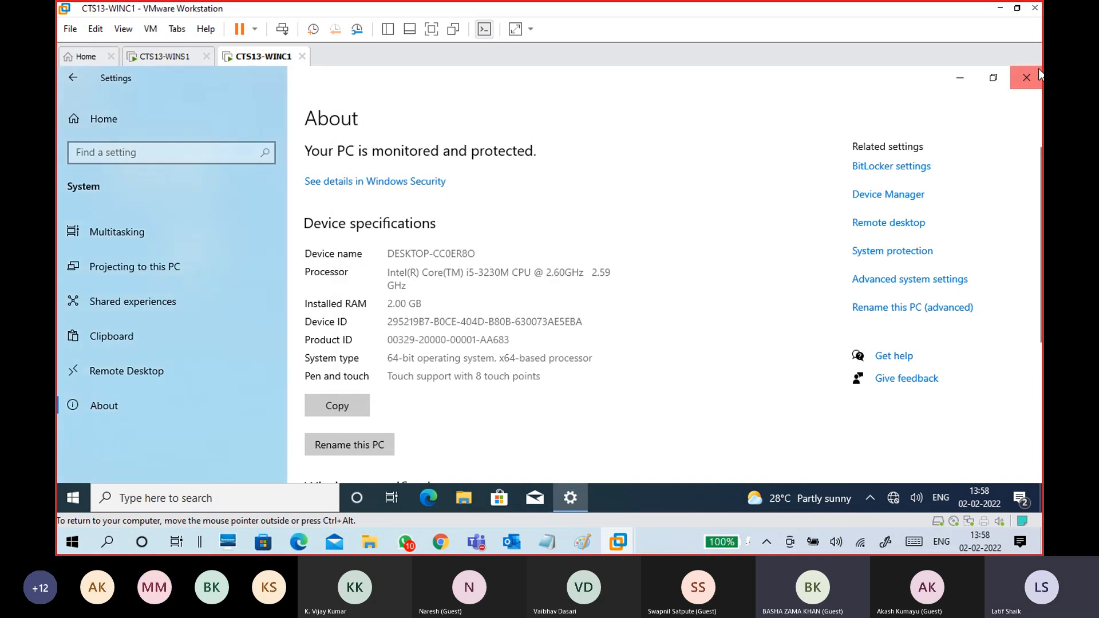
click(1026, 77)
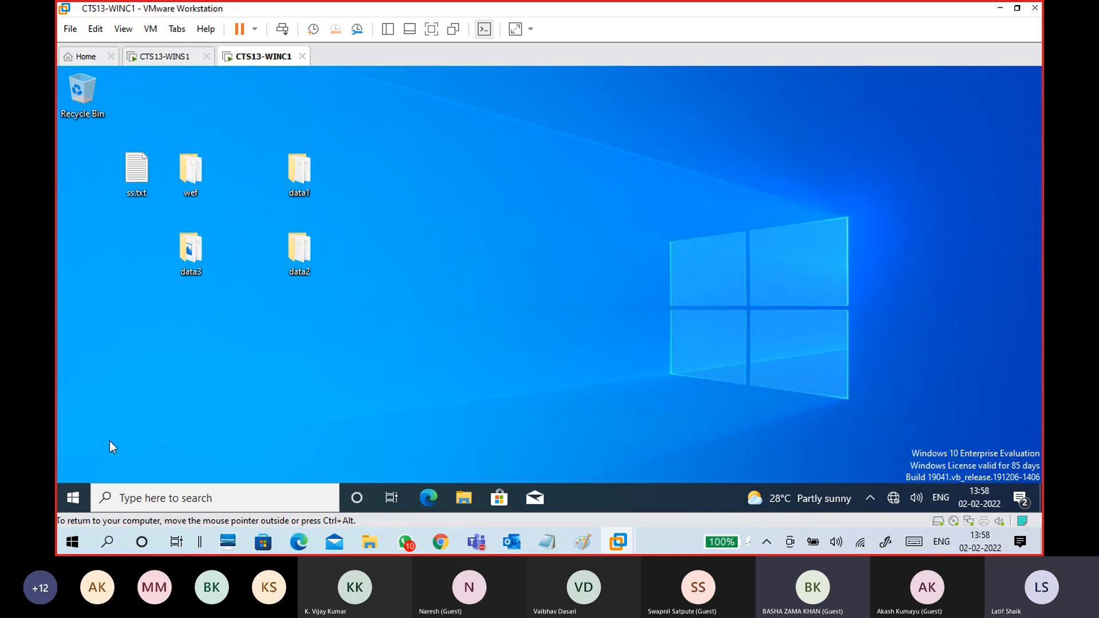
- Reopen Settings > System > About, still showing device name DESKTOP-CC0ER8O
click(71, 498)
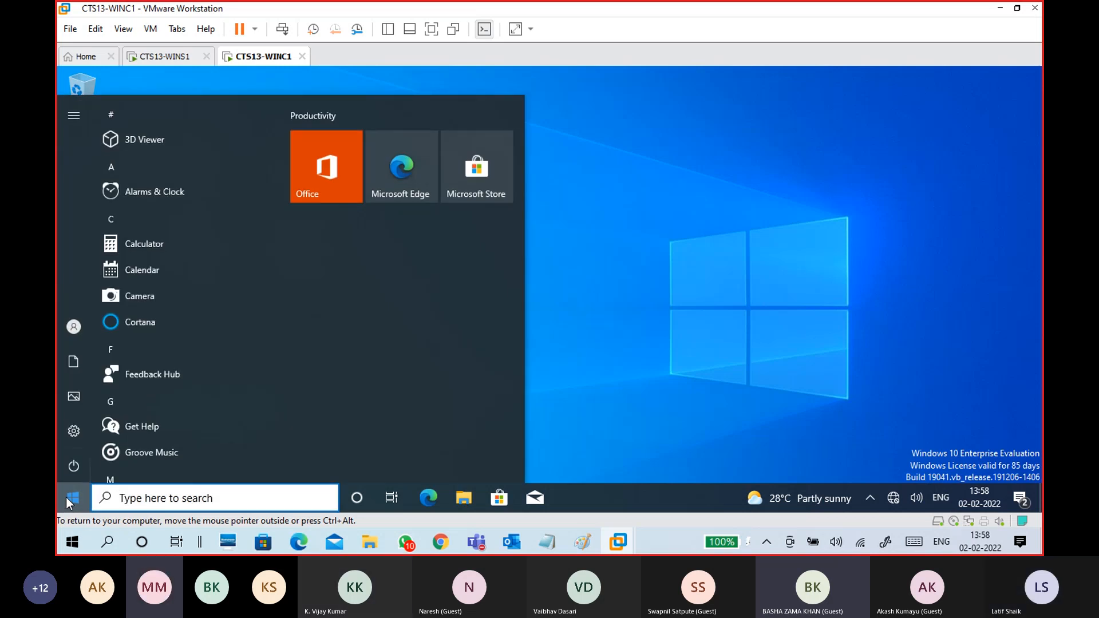
click(79, 434)
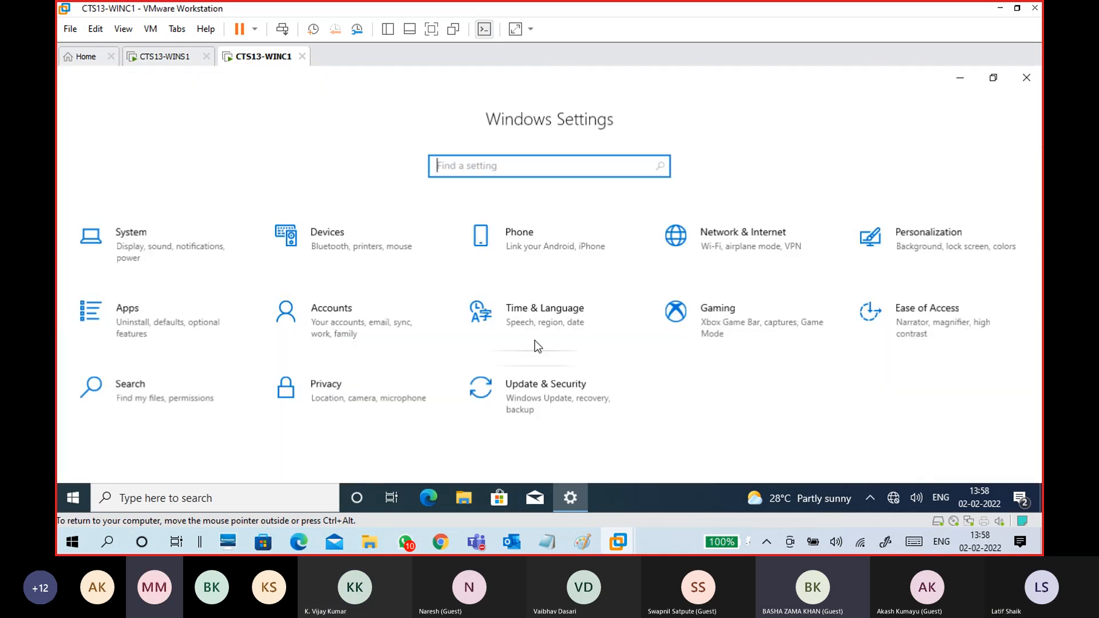
click(175, 248)
scroll(235, 369, down, 5)
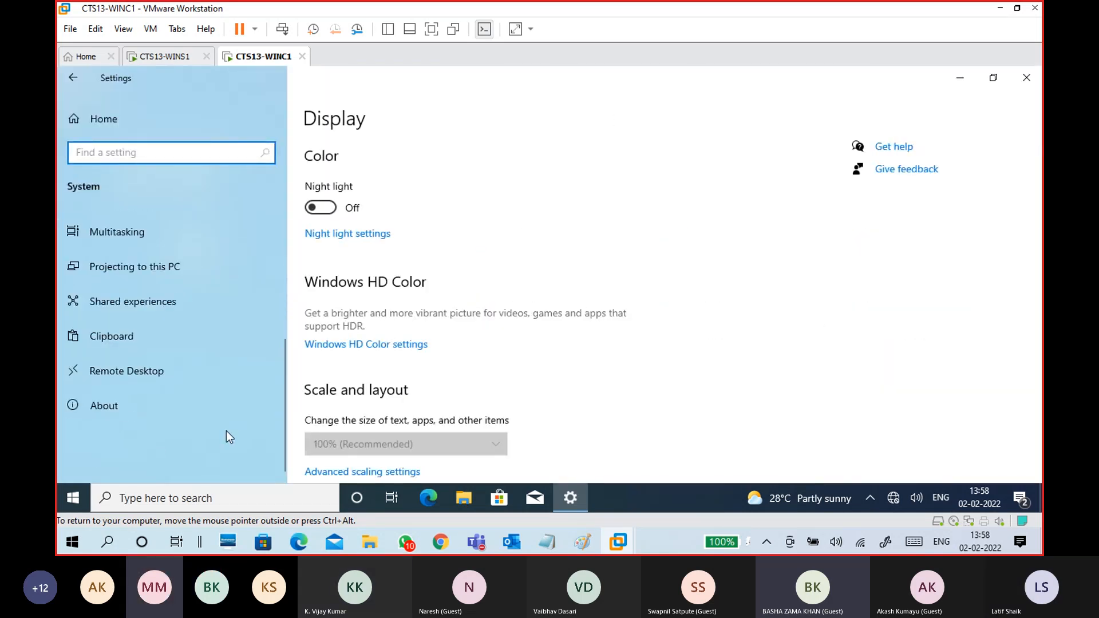
click(115, 404)
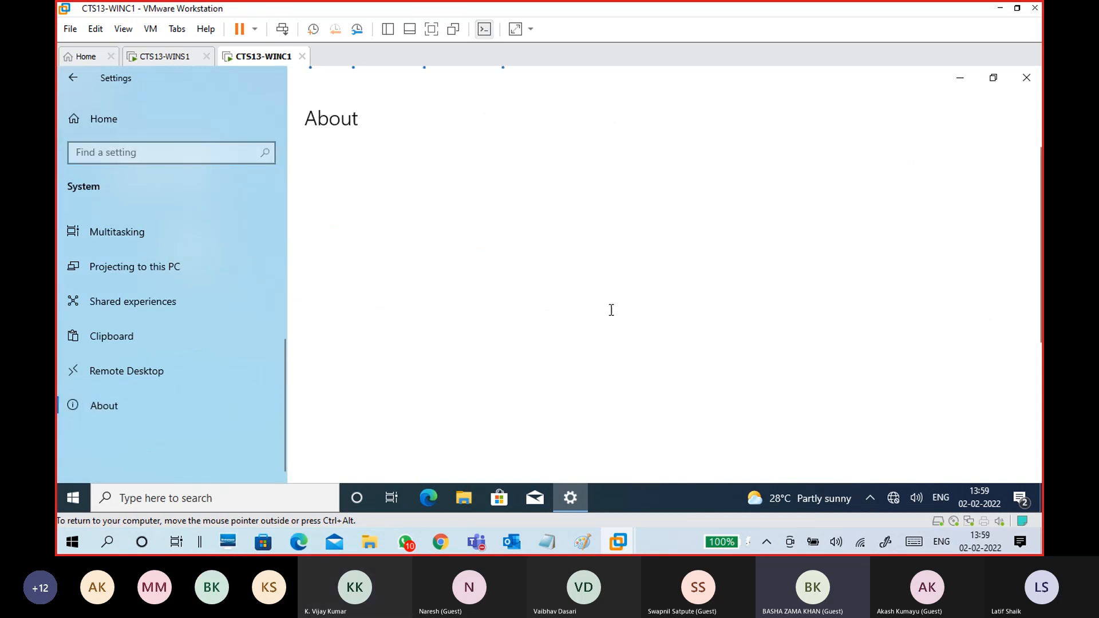
scroll(611, 309, down, 5)
scroll(617, 312, up, 4)
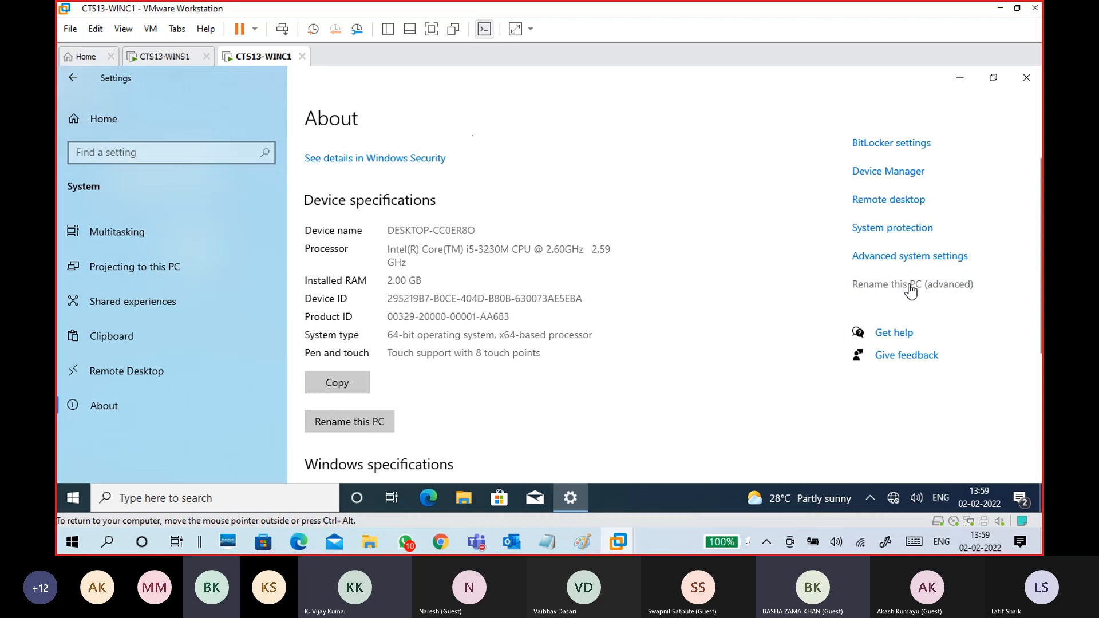
- Open the advanced computer name settings and set the computer name to WINC1
click(910, 286)
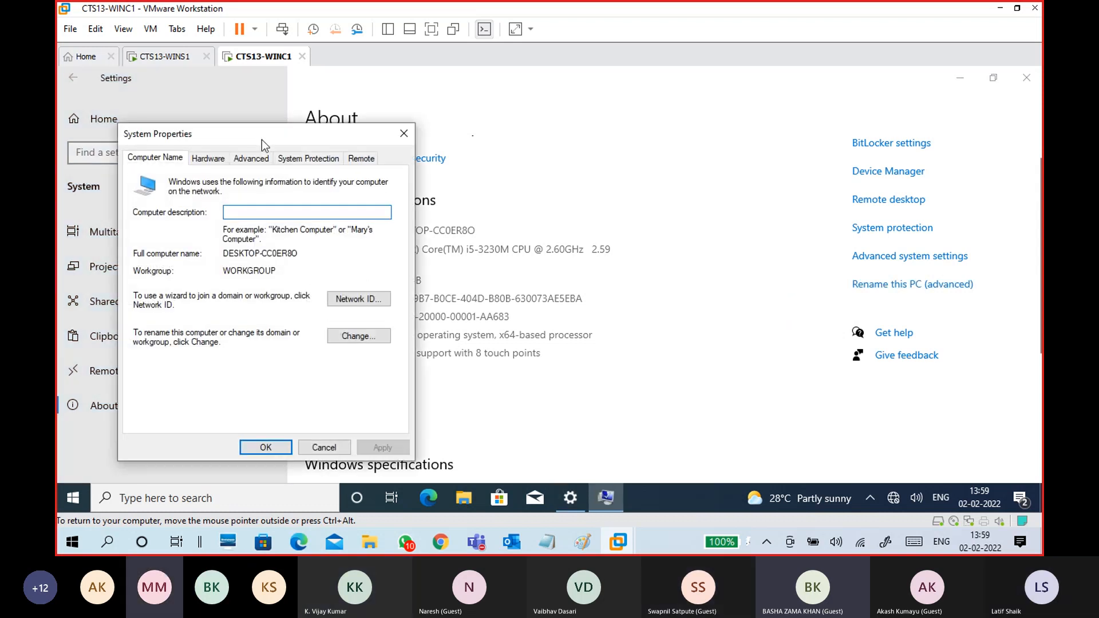
drag(262, 140, 467, 97)
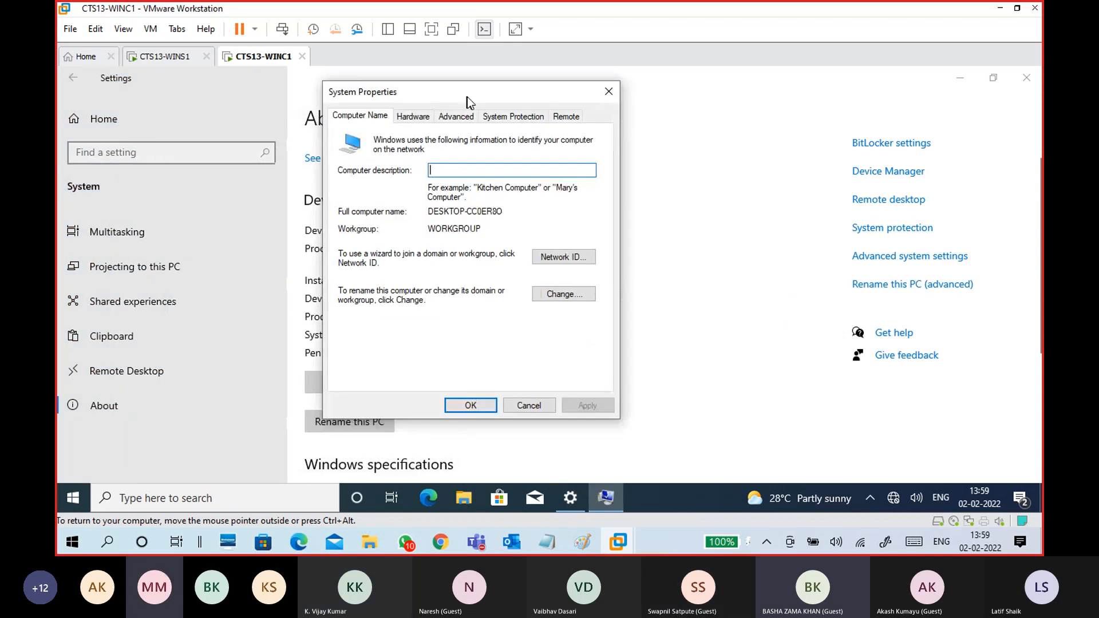
click(564, 294)
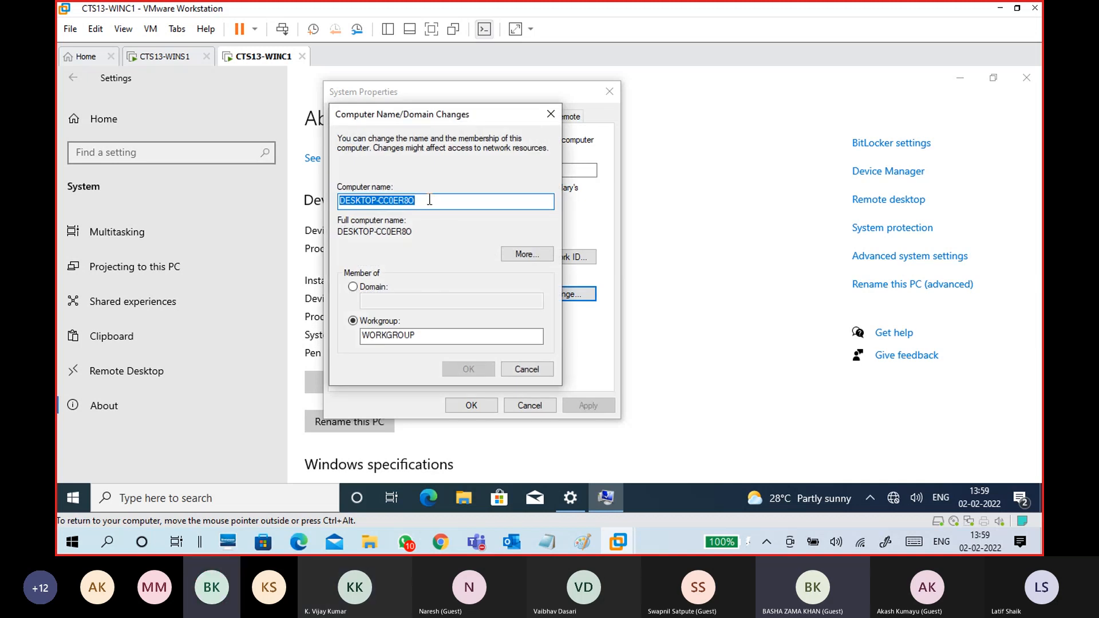
text(WINC1)
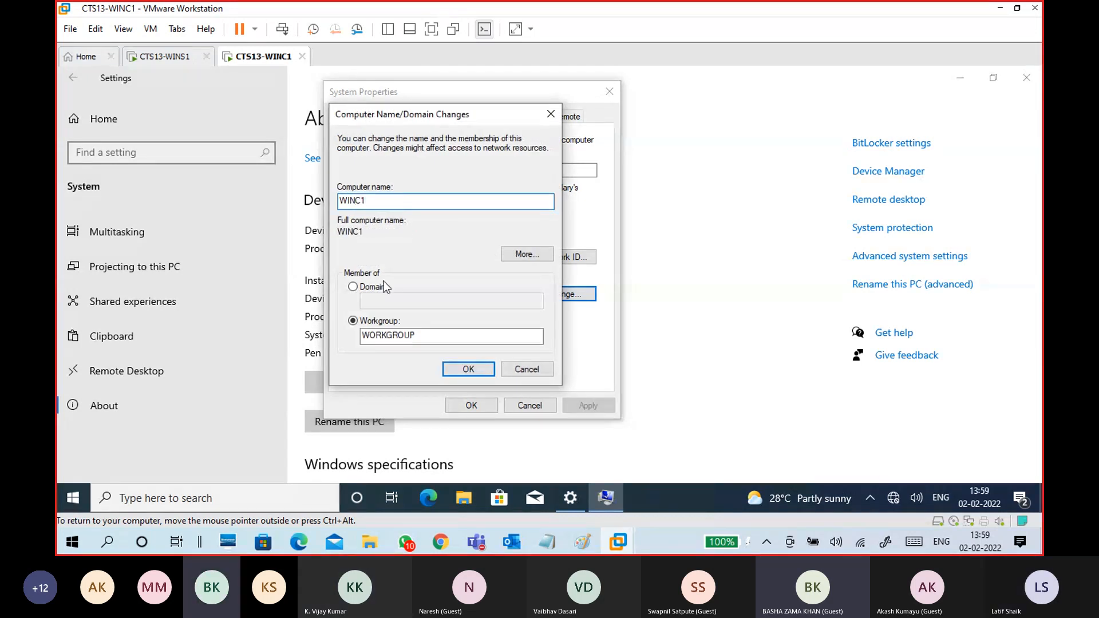
- Make the PC a member of domain contoso.com and submit the change
click(378, 289)
click(386, 300)
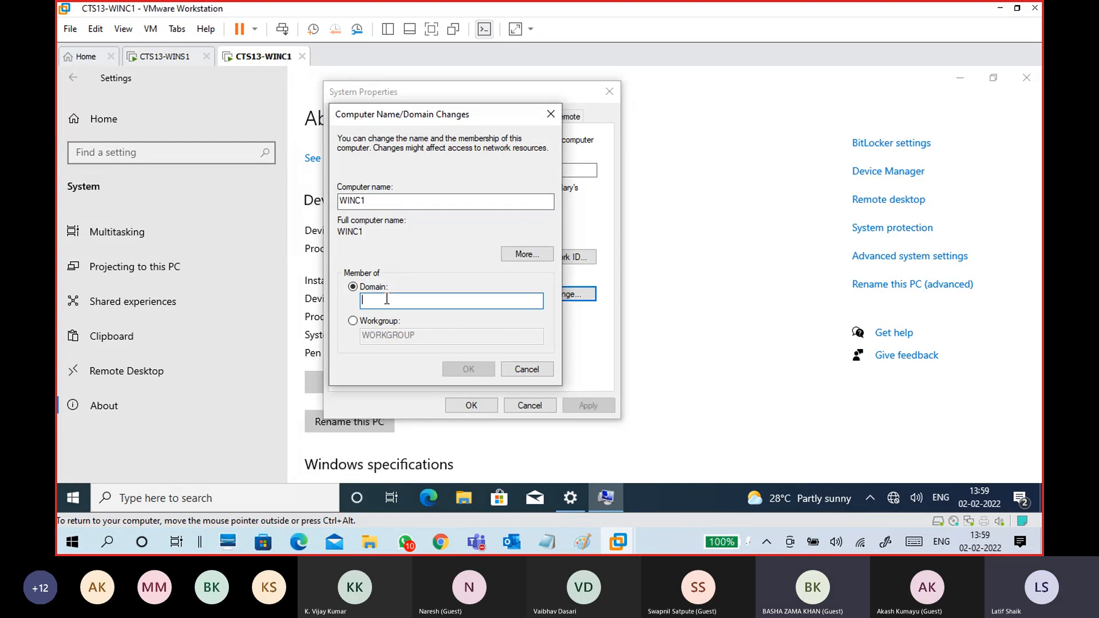
text(contoso.com)
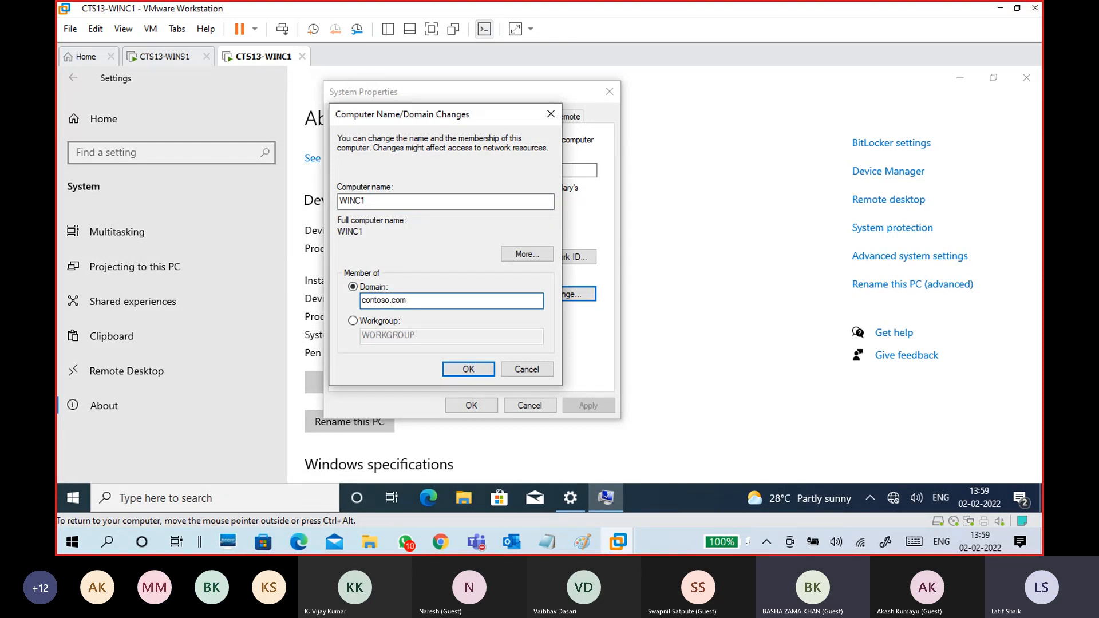
drag(416, 303, 361, 308)
click(440, 306)
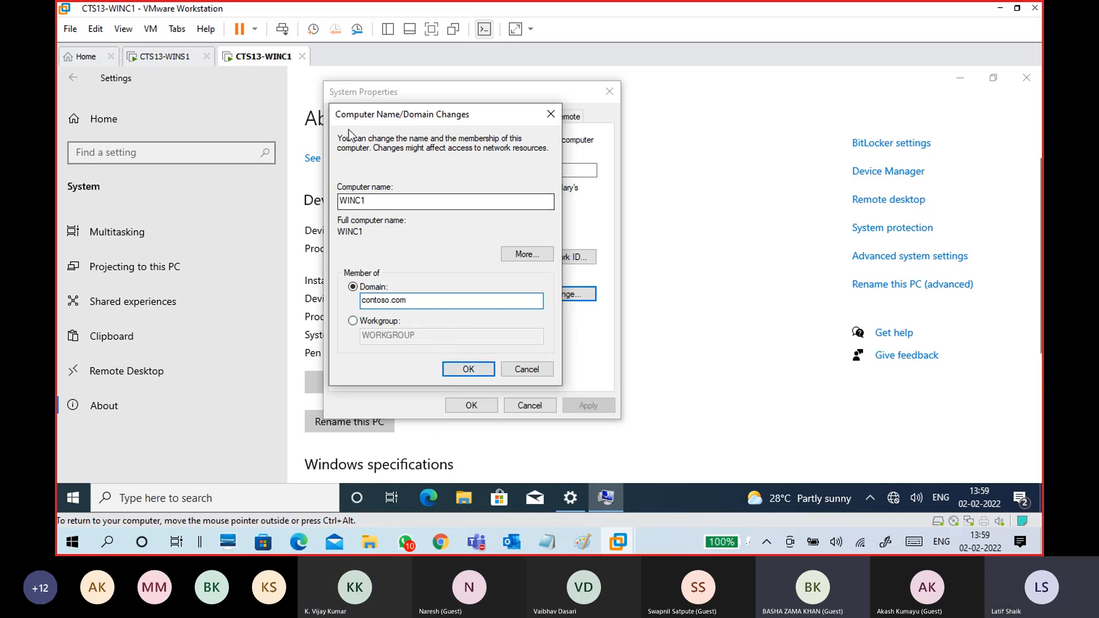
drag(458, 306, 360, 304)
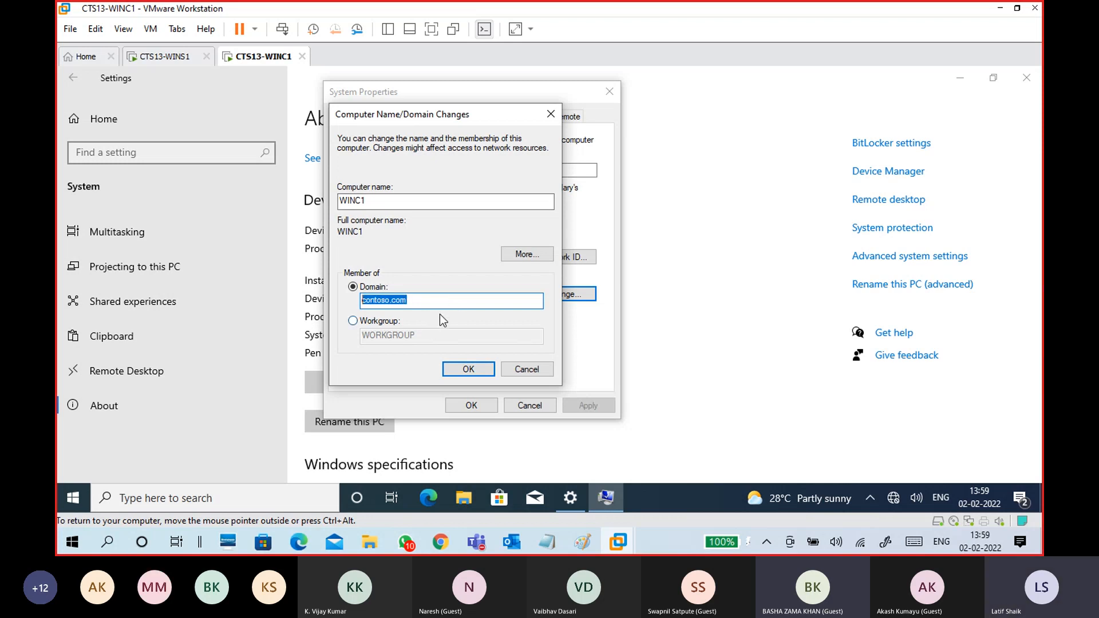
click(438, 308)
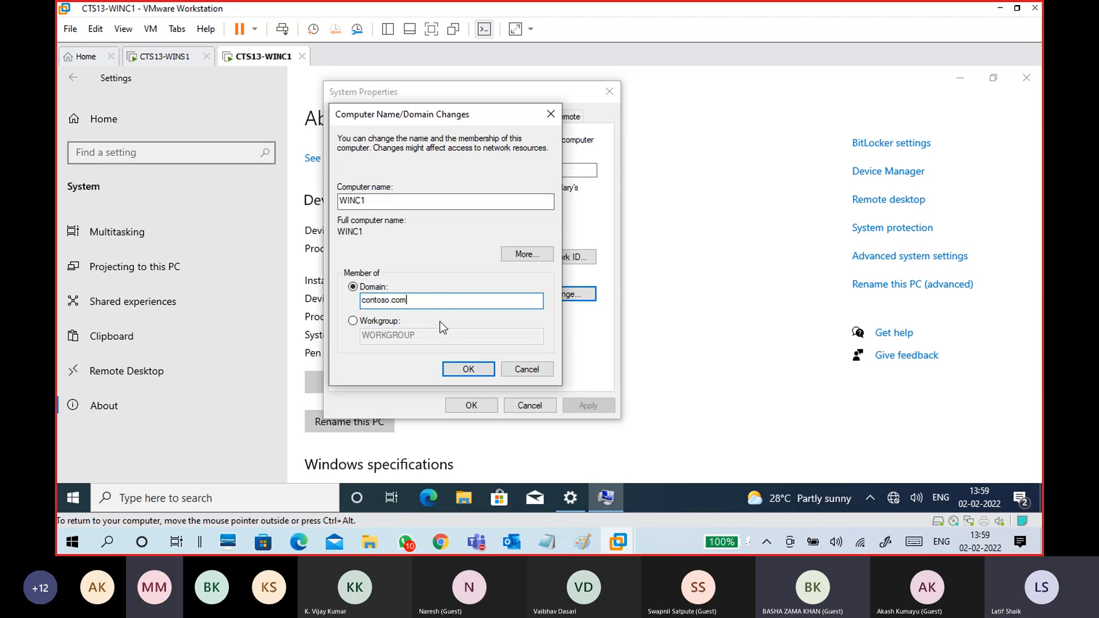
click(466, 368)
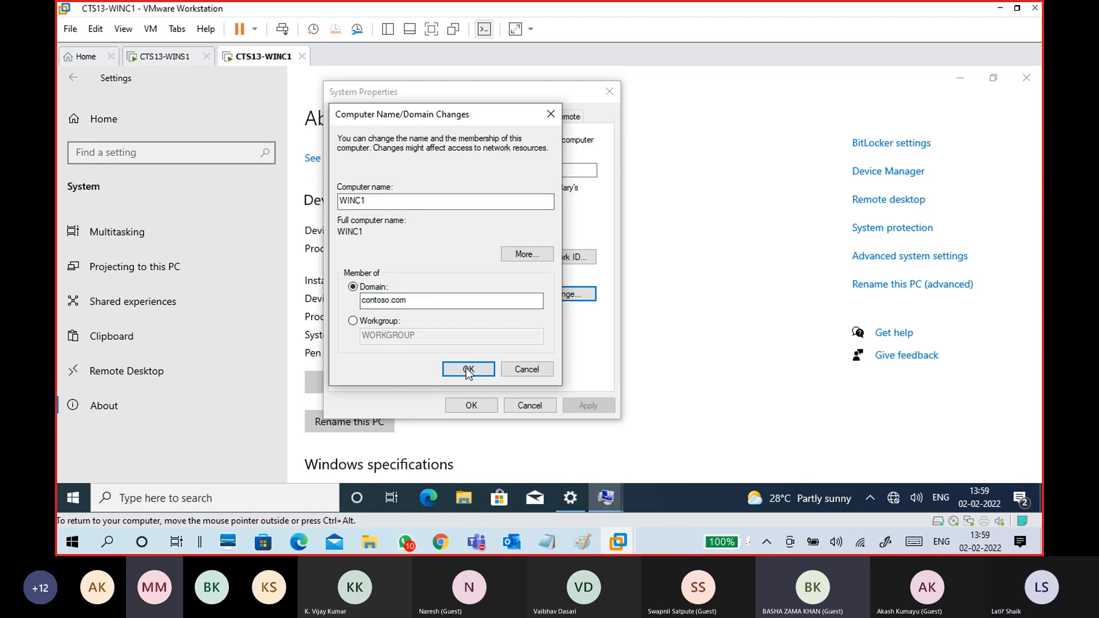
drag(409, 157, 493, 128)
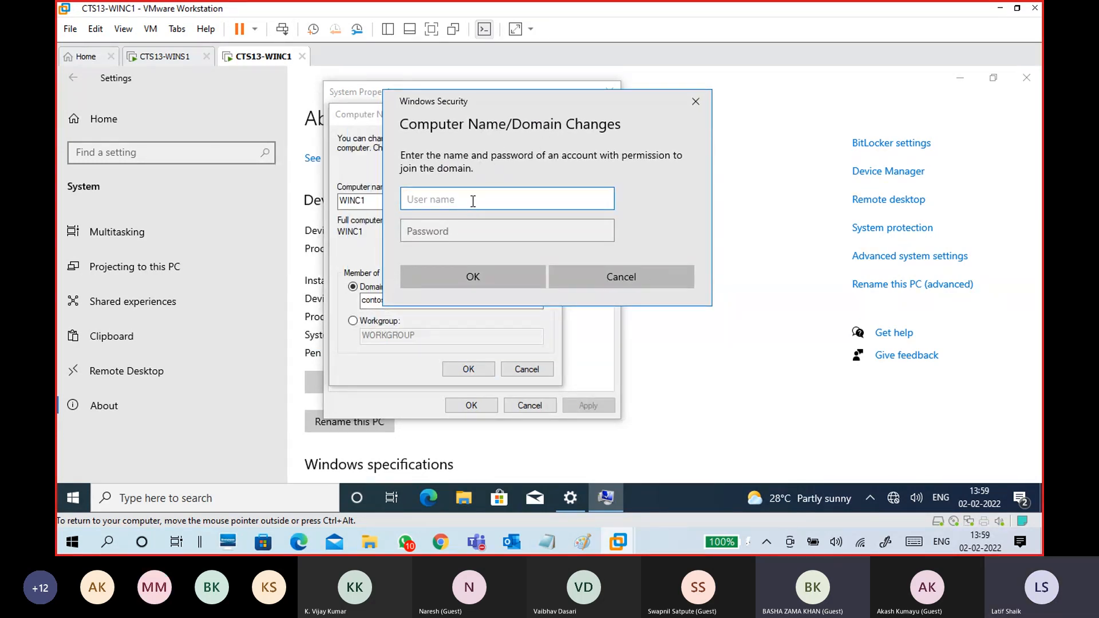
- Enter the domain administrator account's user name and password and confirm
text(administrator)
key(Tab)
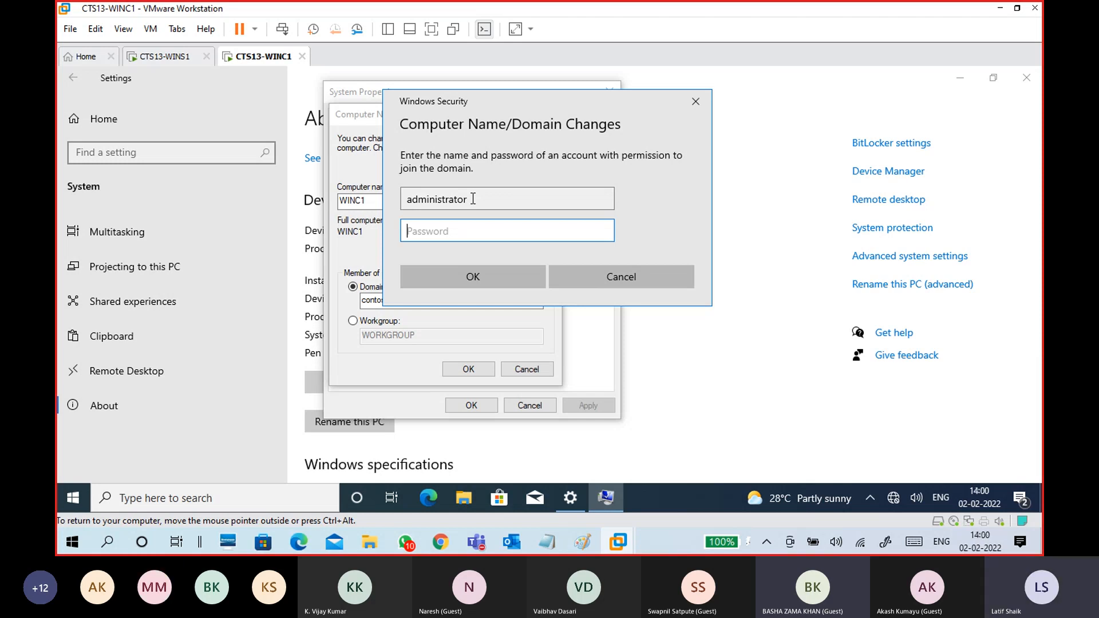
text(•••••••••)
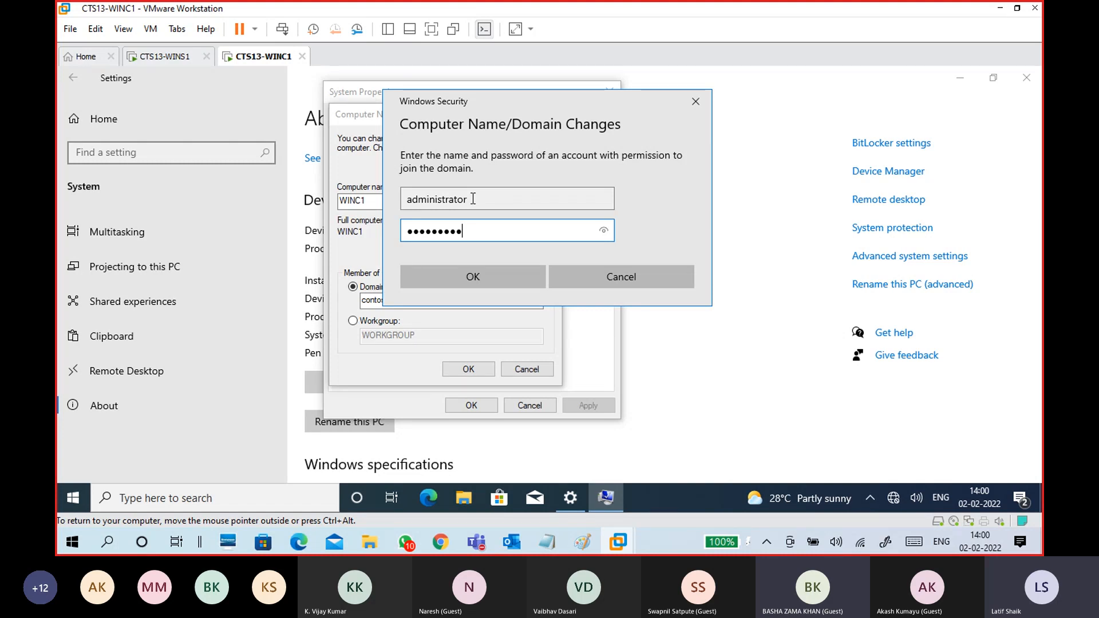
click(516, 272)
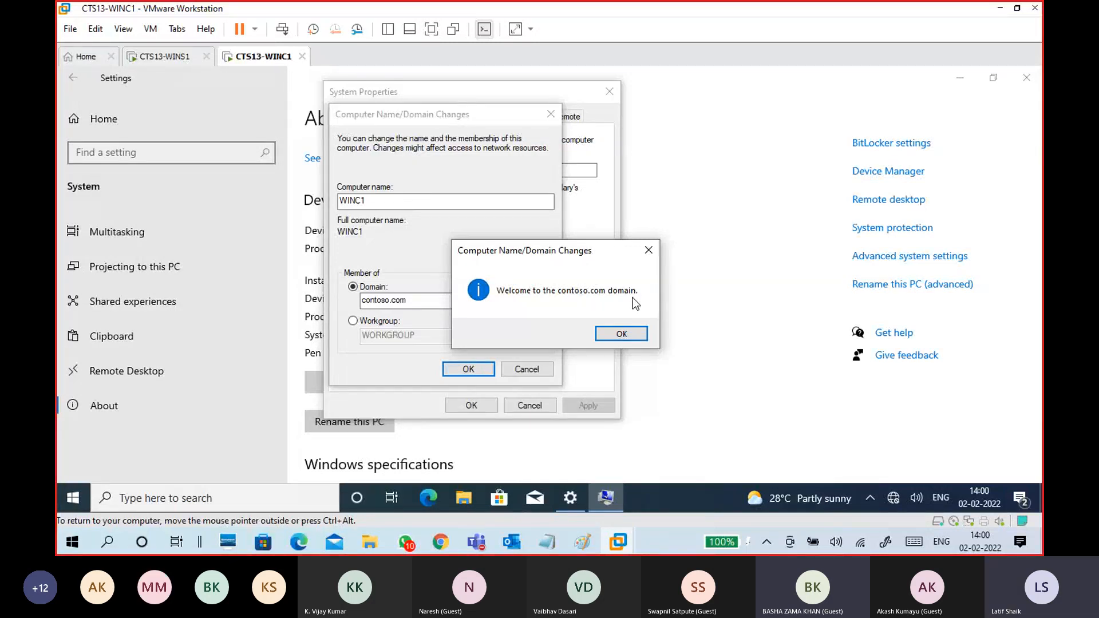
- Dismiss the welcome, DNS and restart notices, close System Properties, and restart now
click(619, 334)
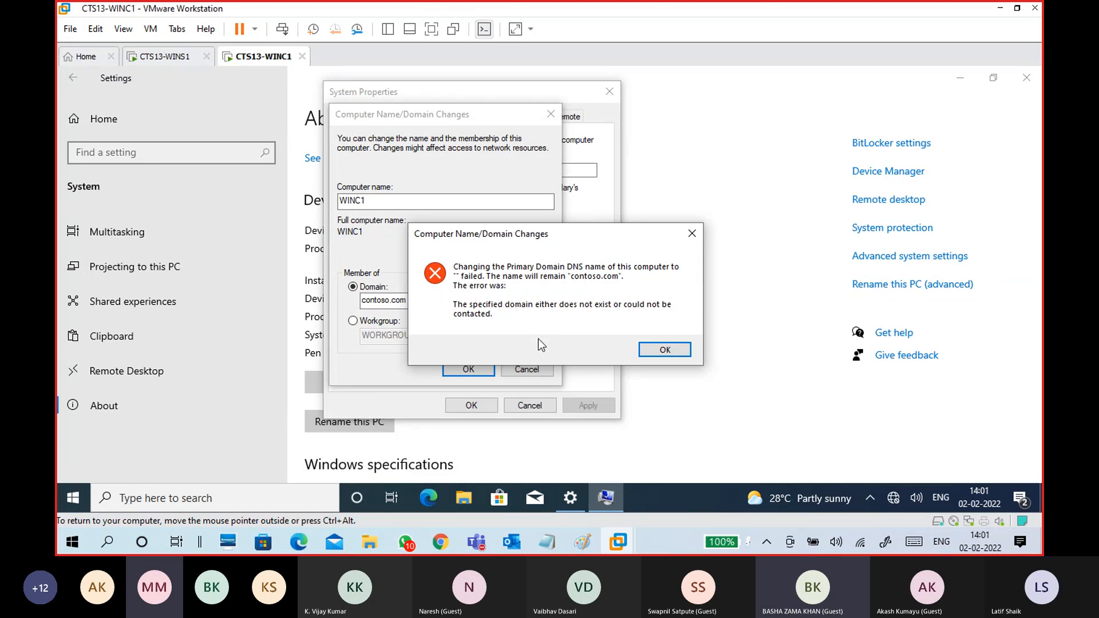
click(660, 348)
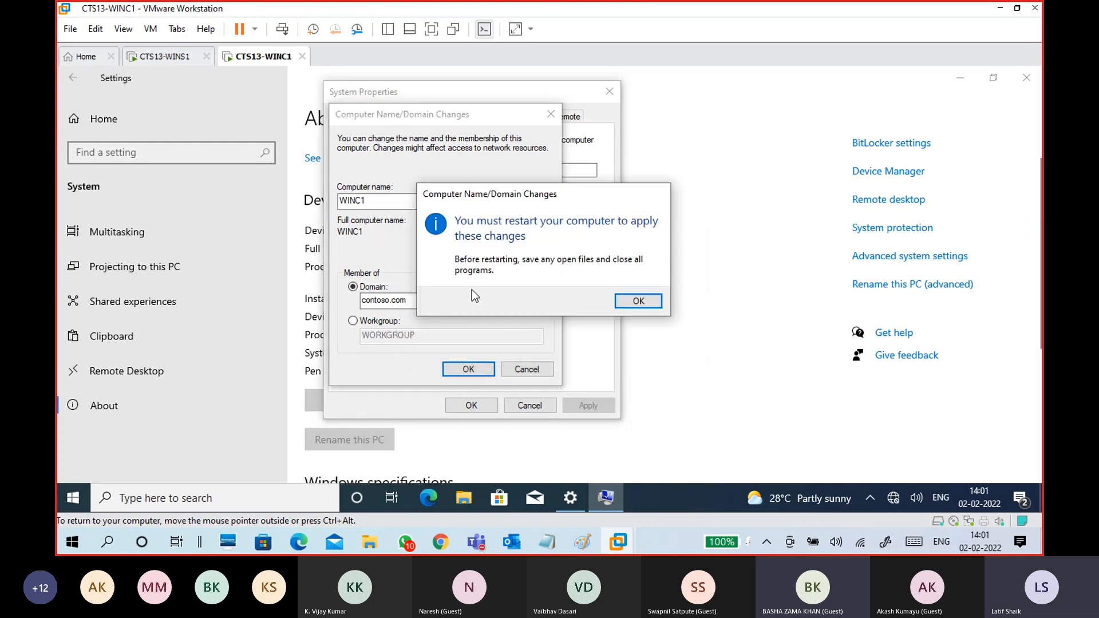
click(627, 304)
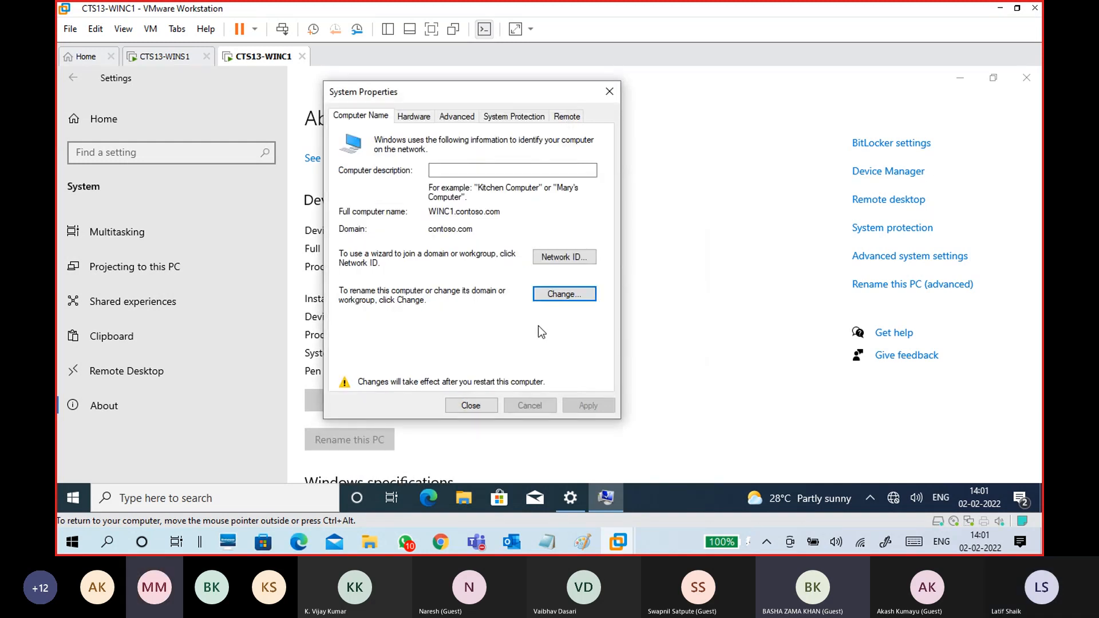
click(470, 406)
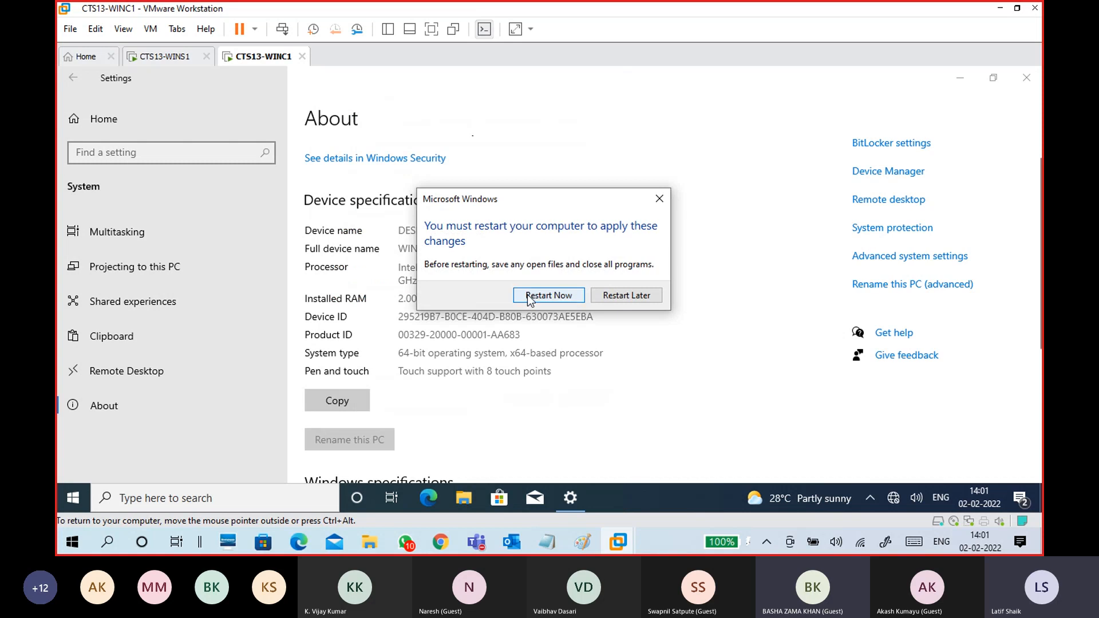
click(527, 294)
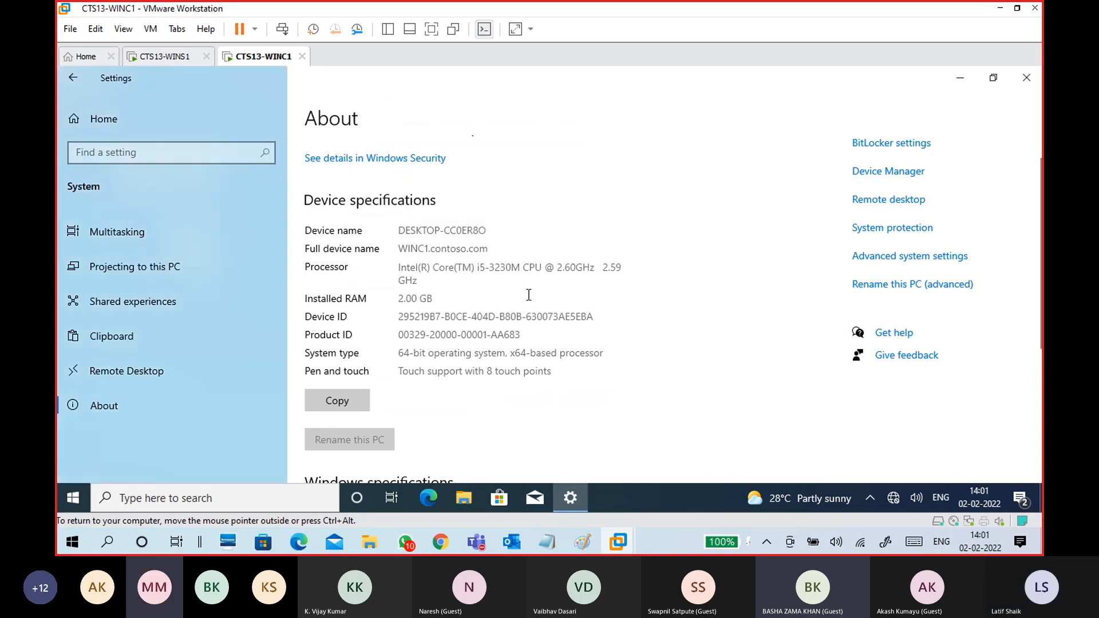
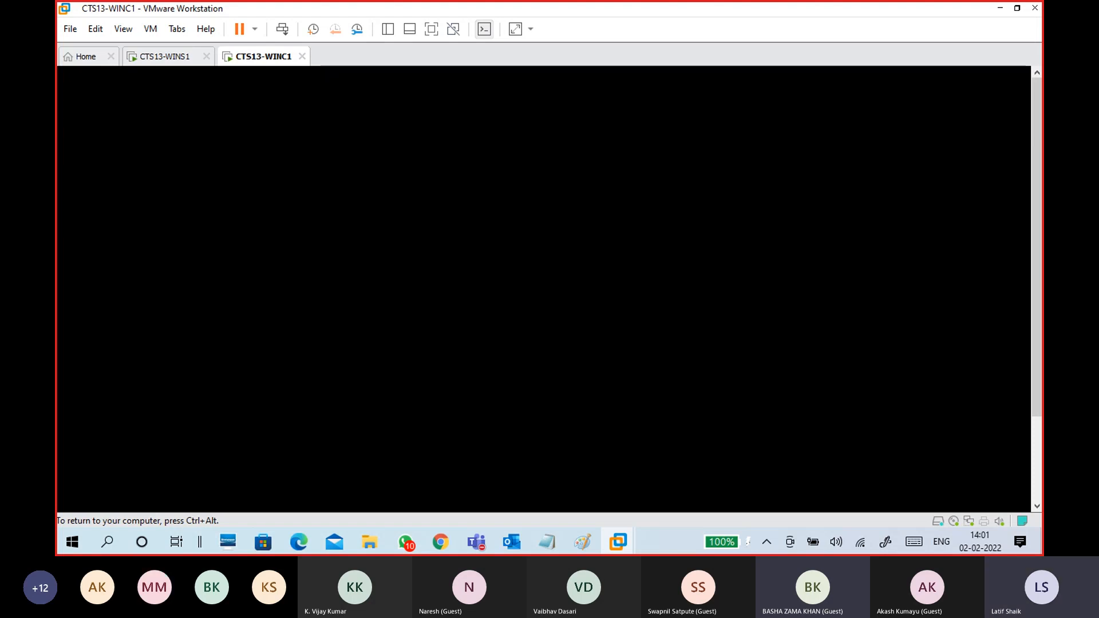
- Release the VM and bring the unsaved '*Untitled - Notepad' notes in front of the rebooting WINC1
key(ctrl+alt)
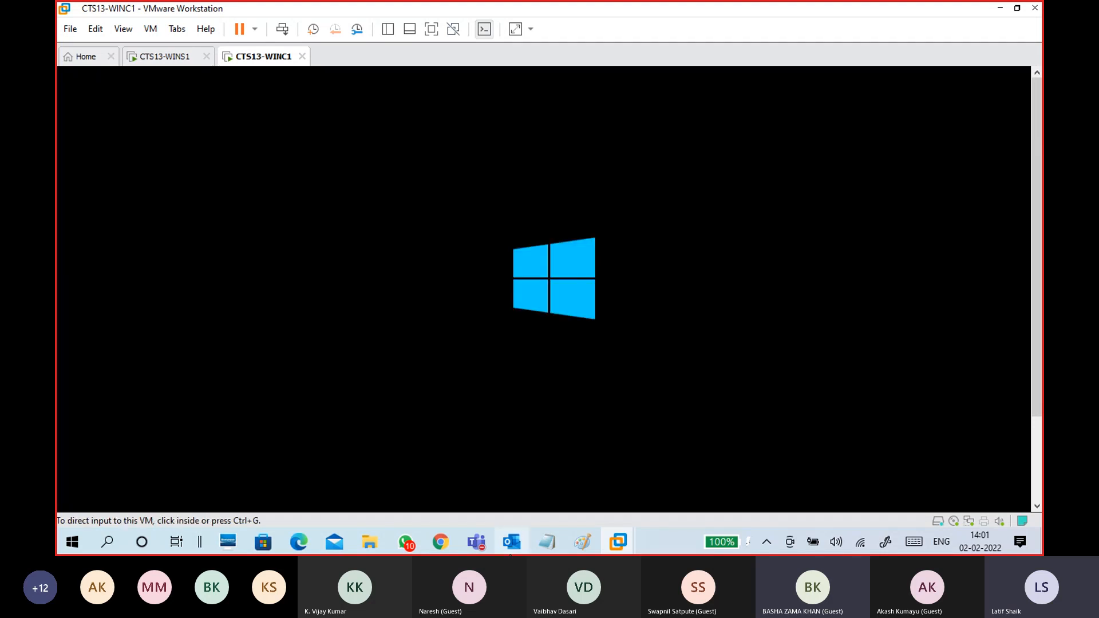
mouse_move(547, 542)
click(578, 483)
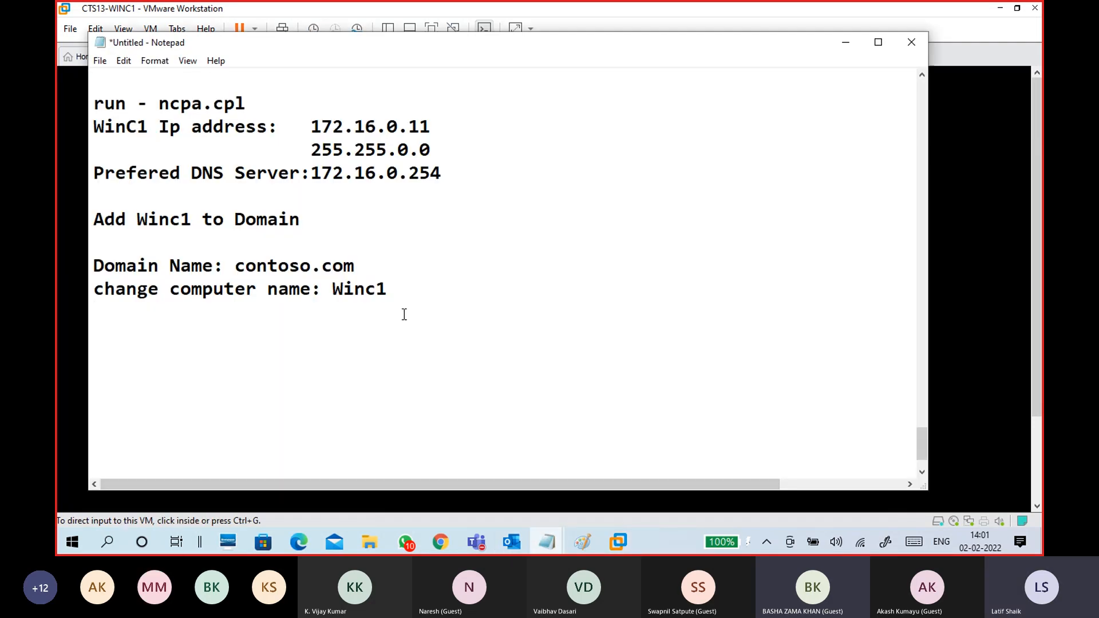
- Add a 'cmd :' heading on a new line below the Preferred DNS Server note
click(136, 202)
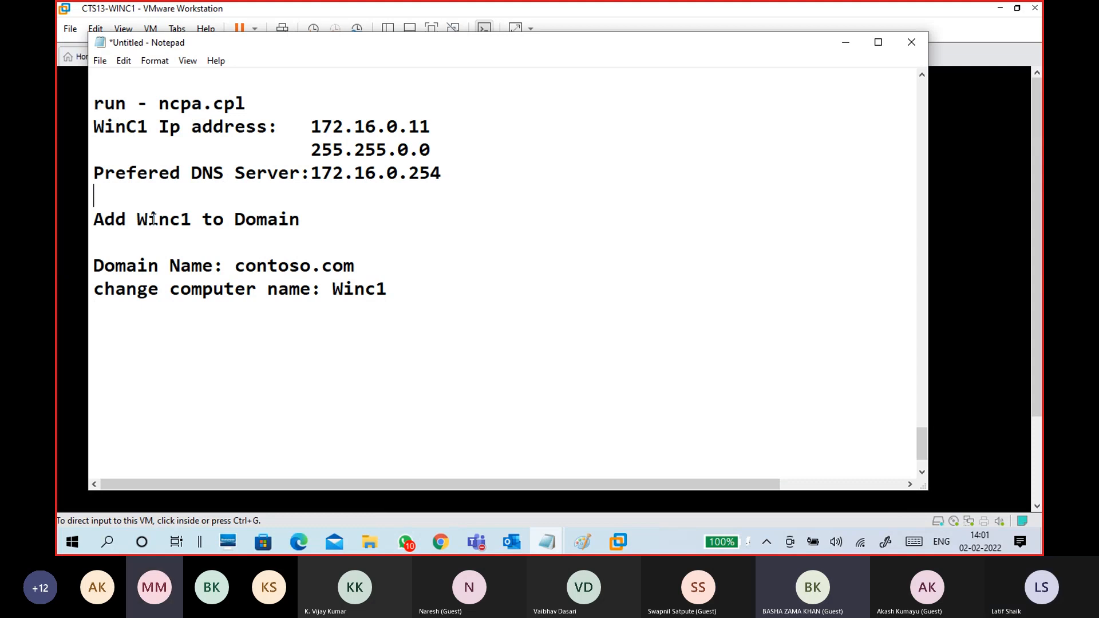
key(Return)
key(Return)
key(Return)
key(Return)
key(Return)
key(Up)
key(Up)
key(Up)
key(Down)
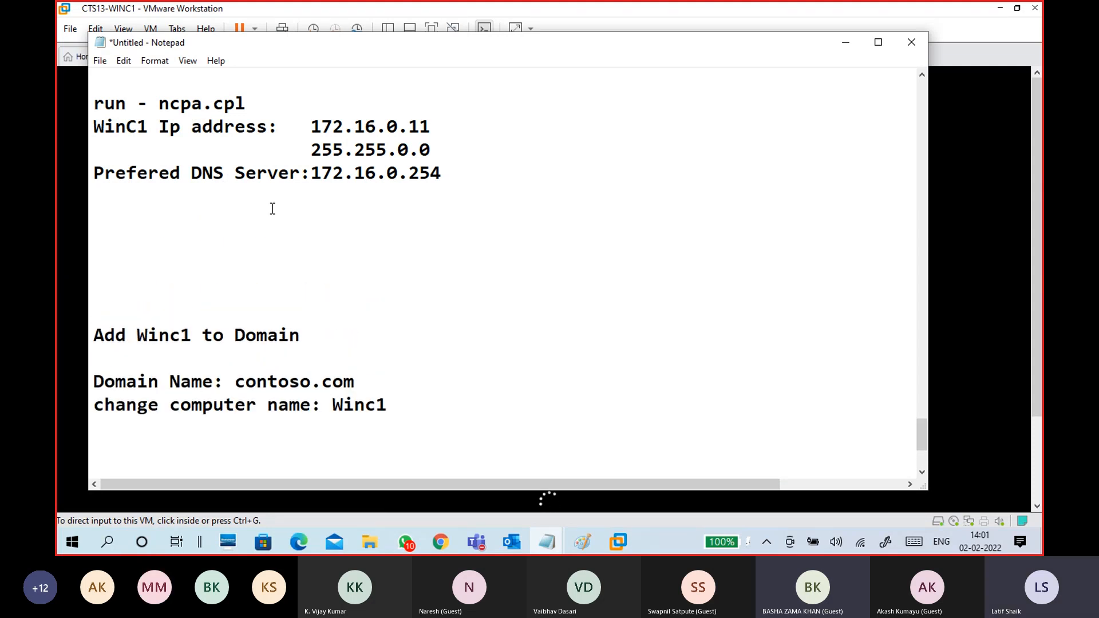
text(cmd :)
key(Return)
- Add the lines 'ping 172.16.0.254' and 'ping wins1.contoso.com' under the cmd heading
text(ping )
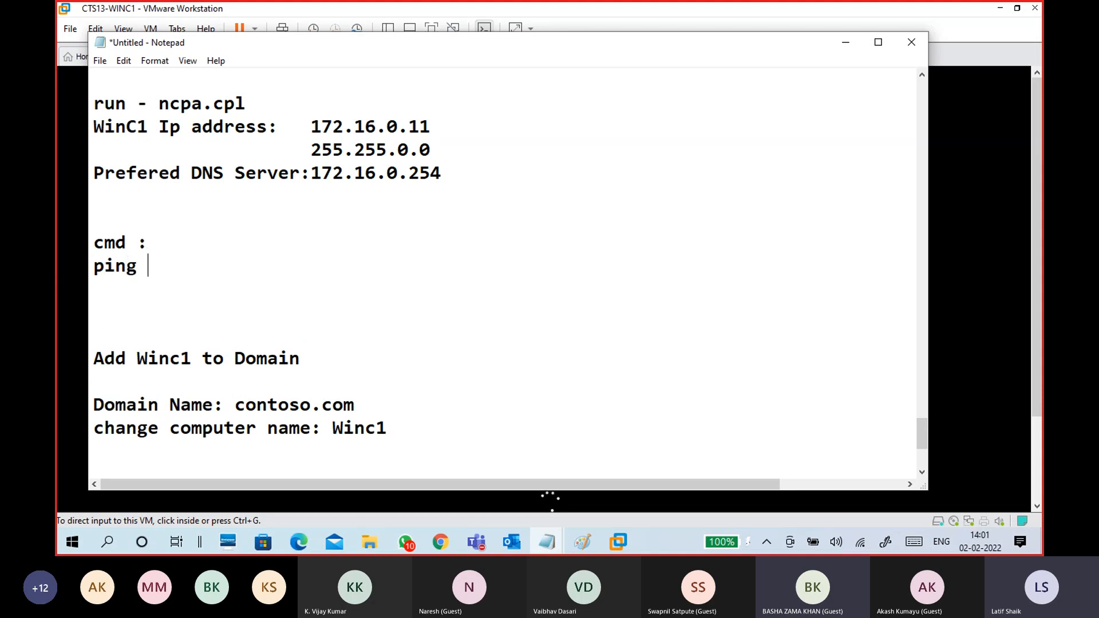
text(172.16.0.2)
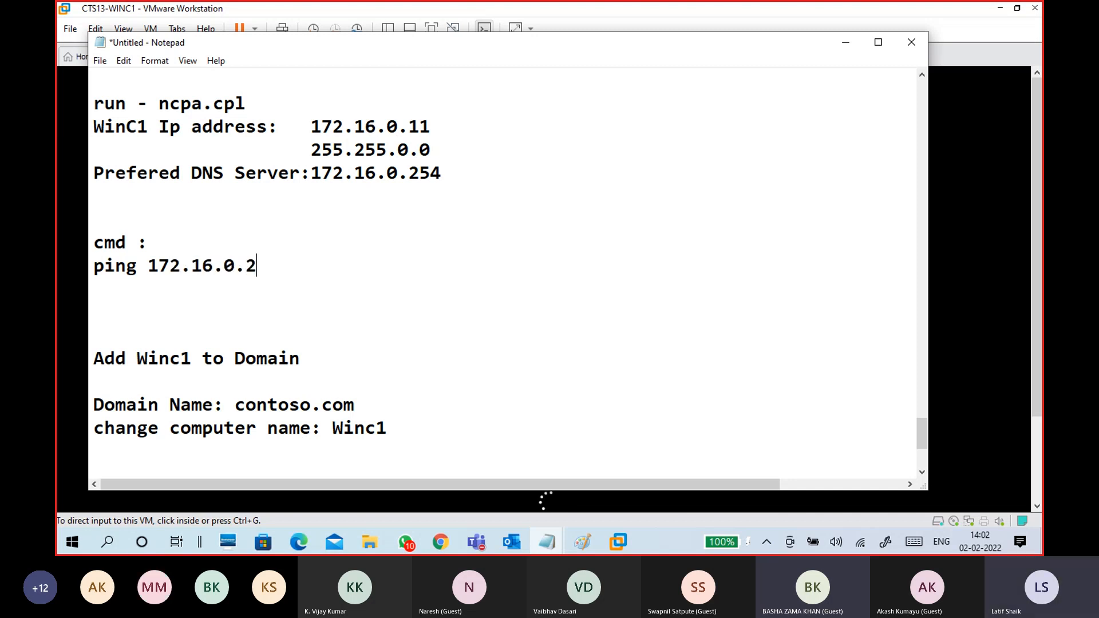
text(54)
key(Return)
key(Return)
text(ping )
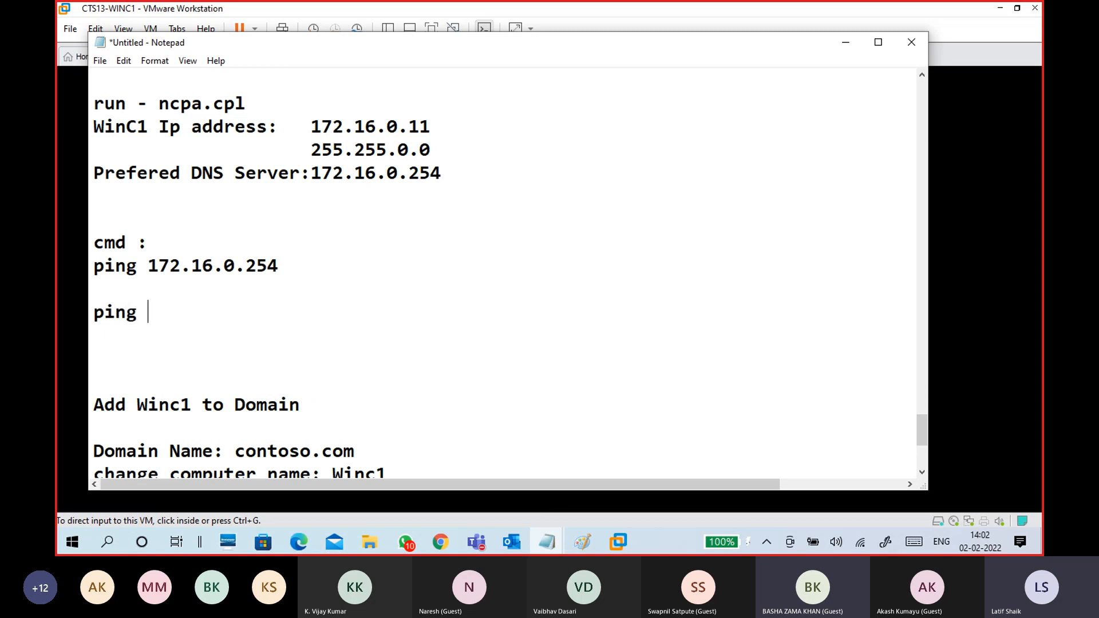
text(wins1.conto)
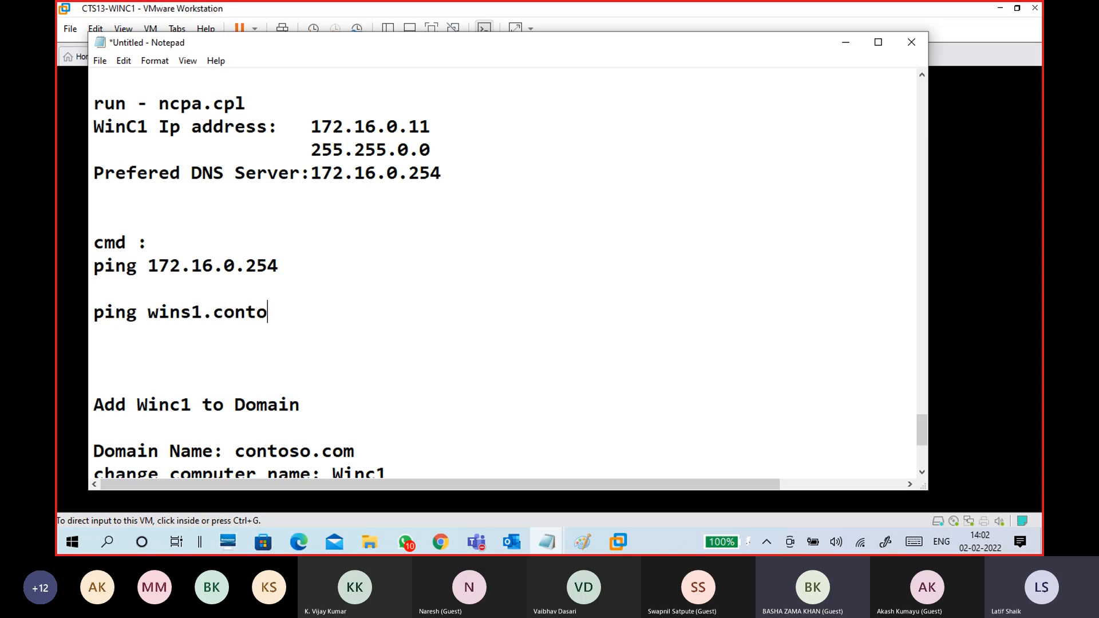
text(so.com)
key(Return)
key(Return)
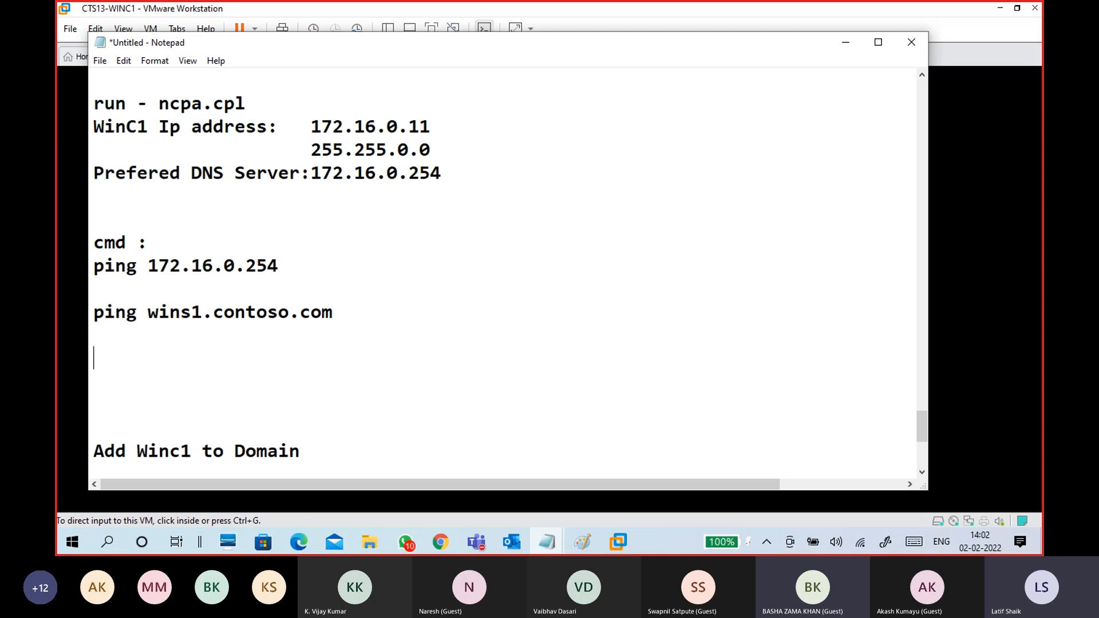
- Review the two ping lines, then place the cursor below the change computer name line
scroll(503, 275, down, 1)
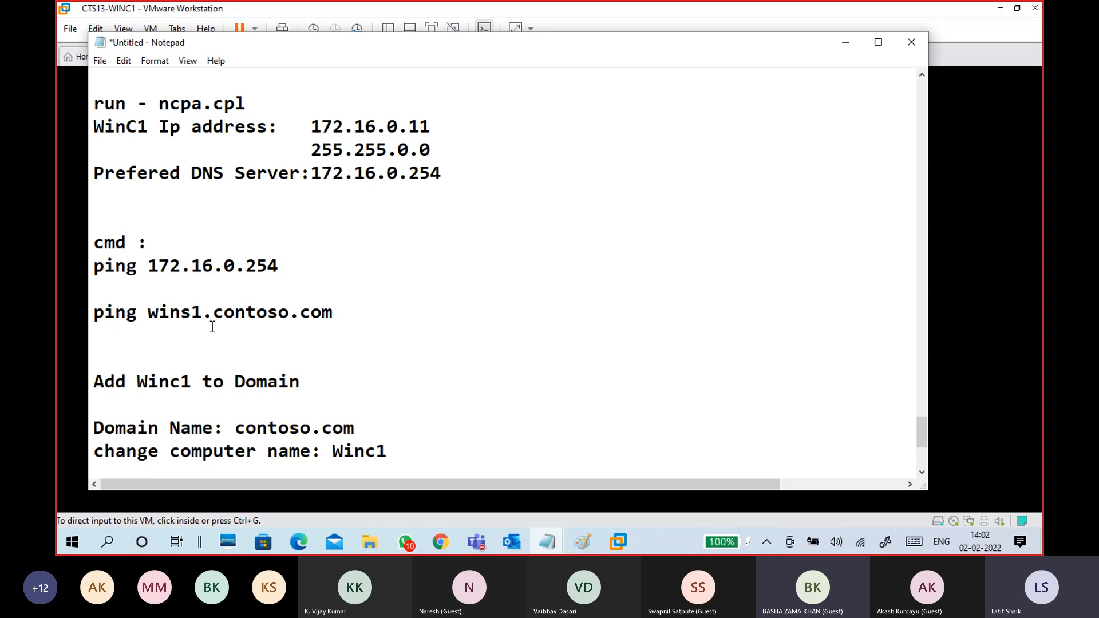
drag(95, 266, 382, 324)
click(347, 345)
scroll(315, 350, down, 2)
click(273, 364)
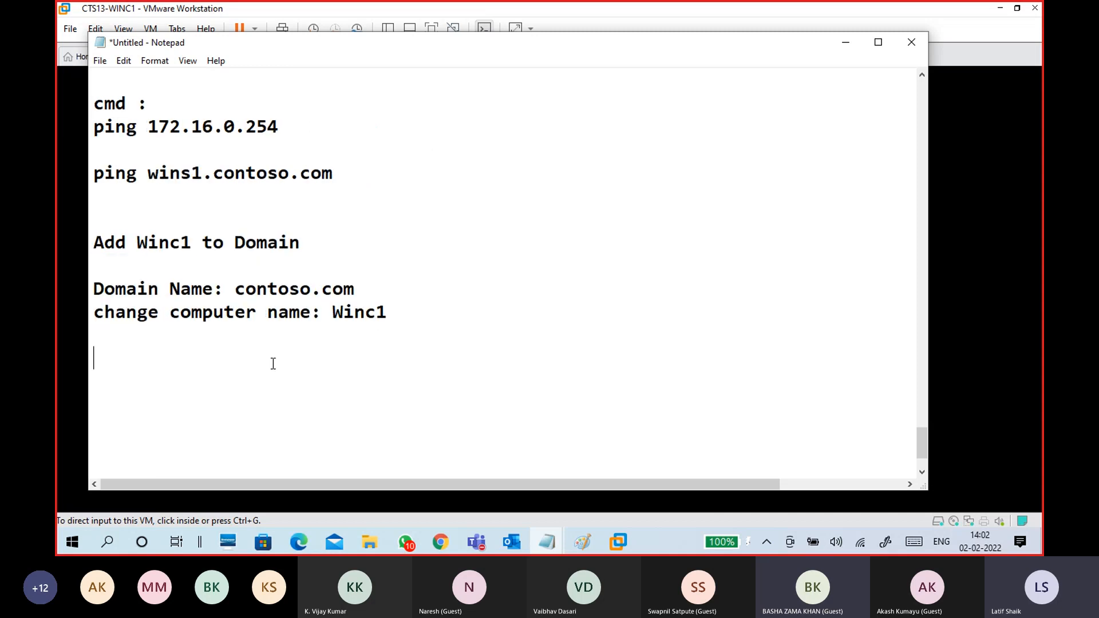
- Note 'Setting - About - Rename this PC(Advanced)', 'Change - Member of Domain contoso.com' and '-computer name -winc1'
text(Setting )
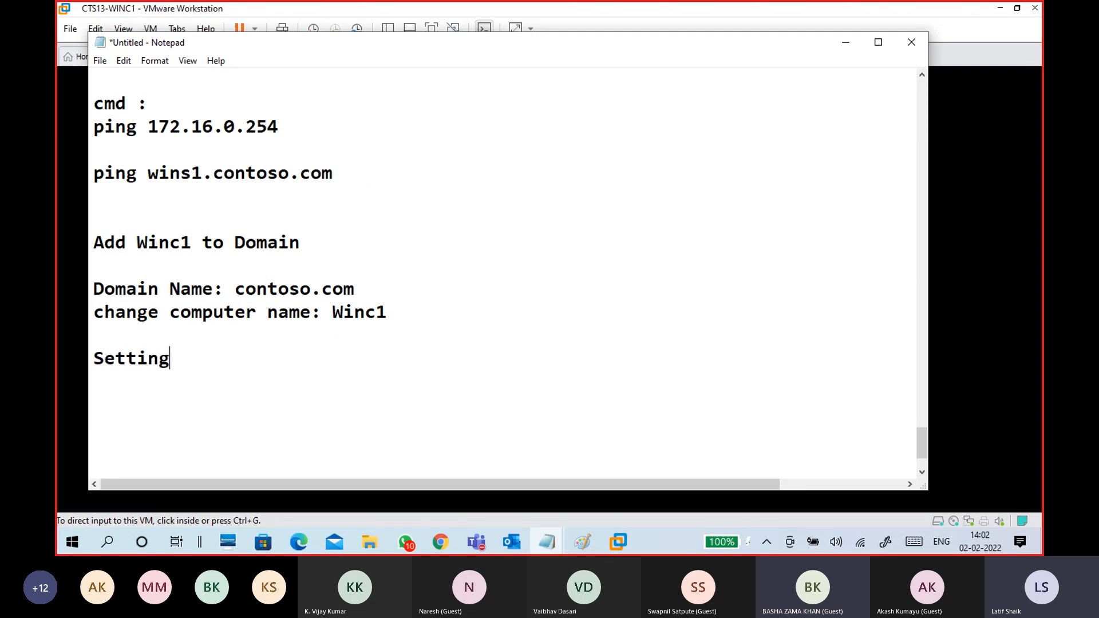
text(- Abou)
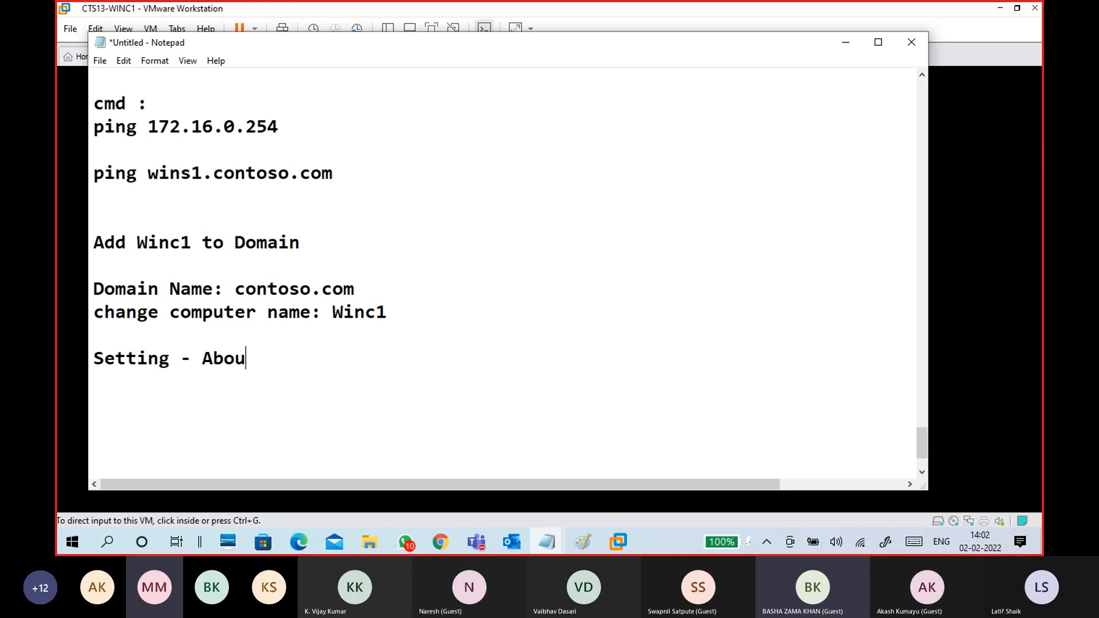
text(t - Rename this)
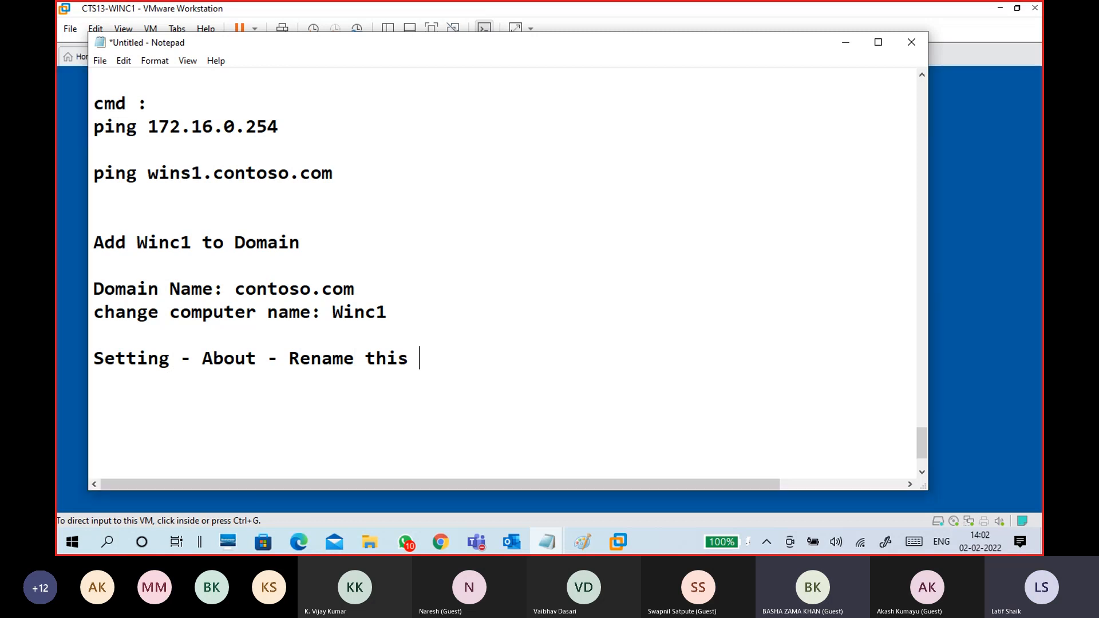
text( PC(Ad)
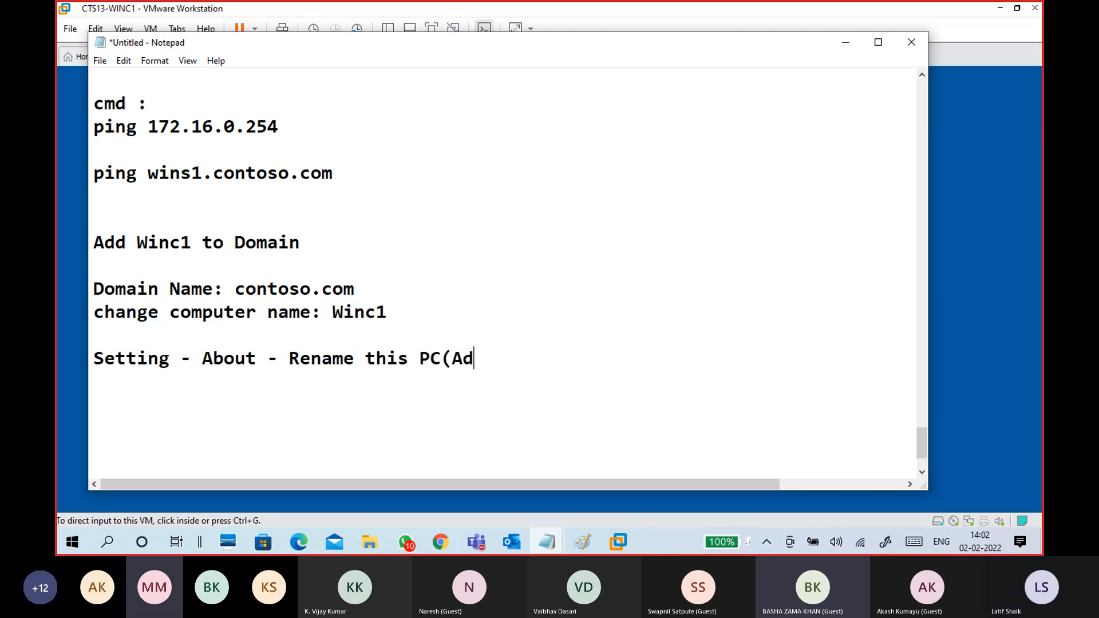
text(vanced))
key(Return)
key(Return)
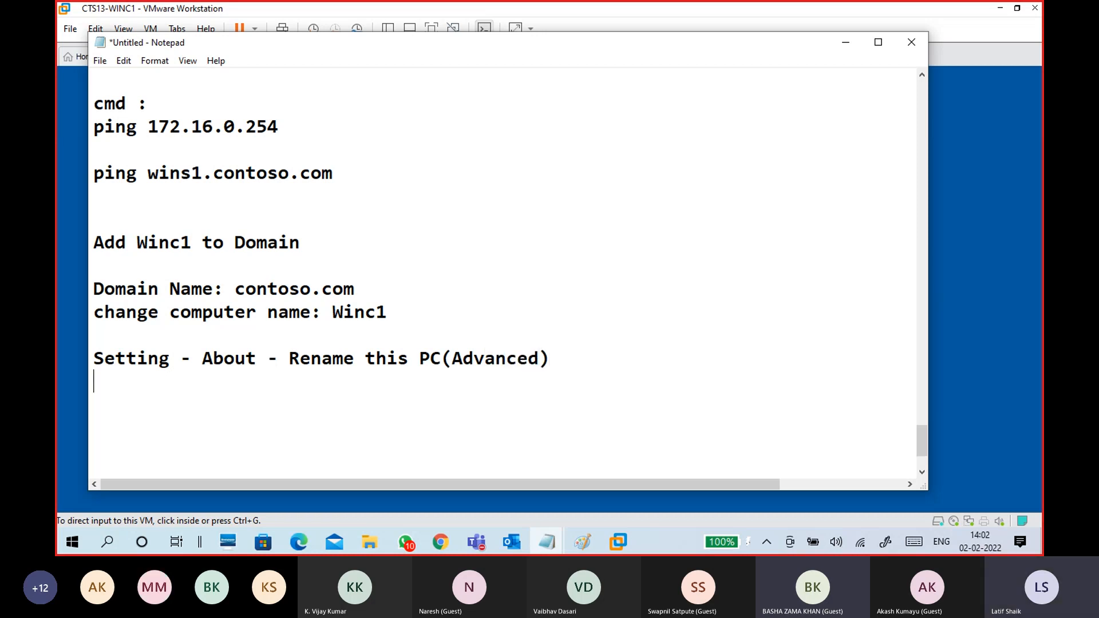
text(Change)
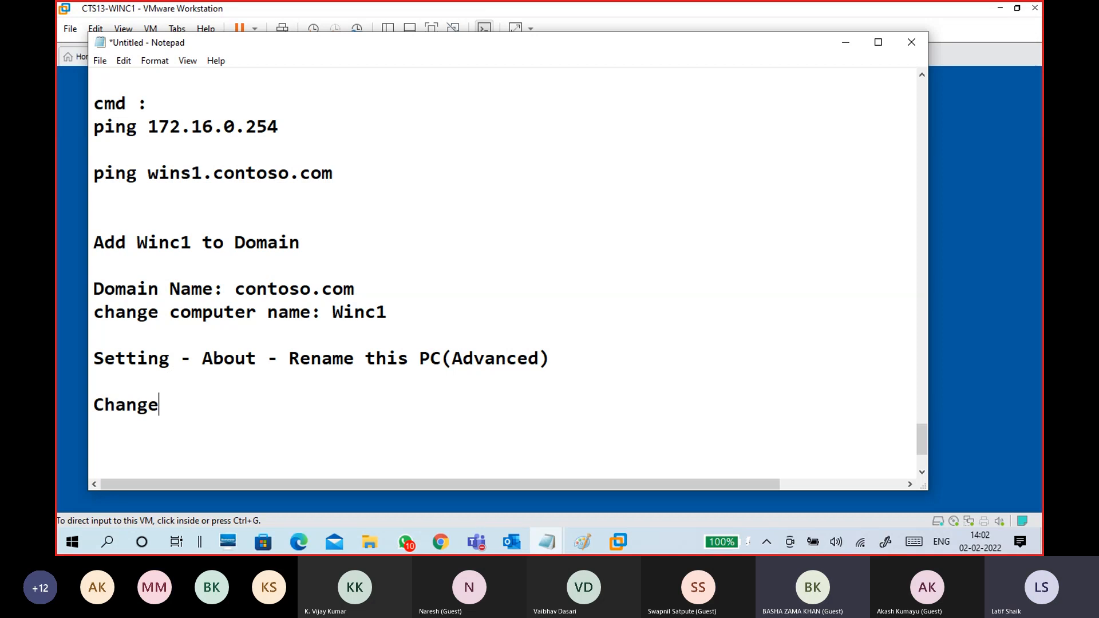
text( - )
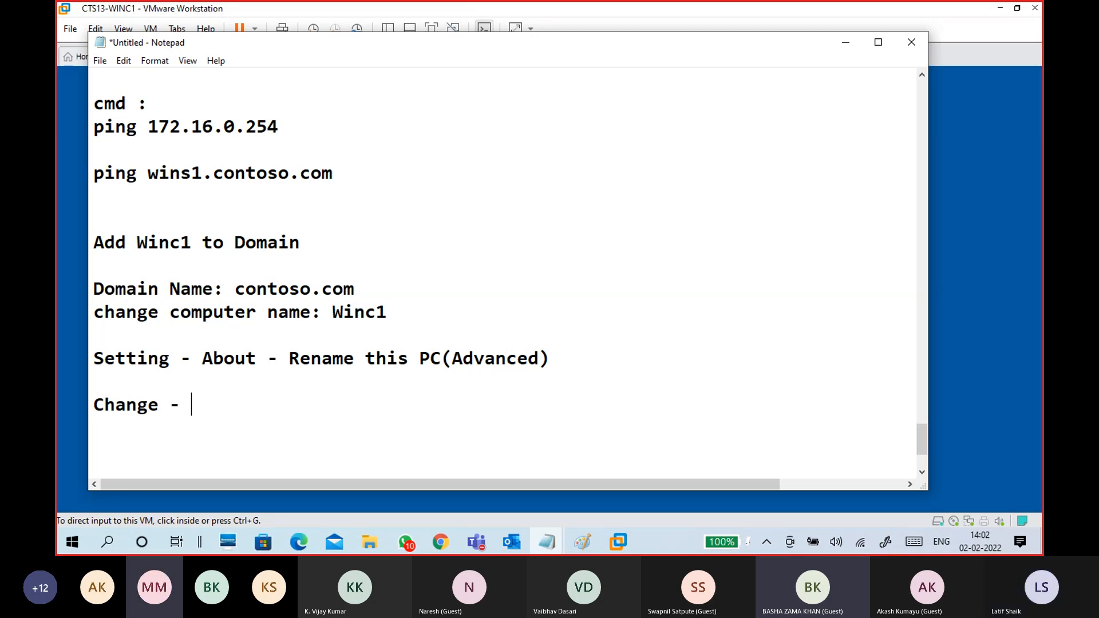
text(Member FO)
key(BackSpace)
key(BackSpace)
key(BackSpace)
key(BackSpace)
key(BackSpace)
key(BackSpace)
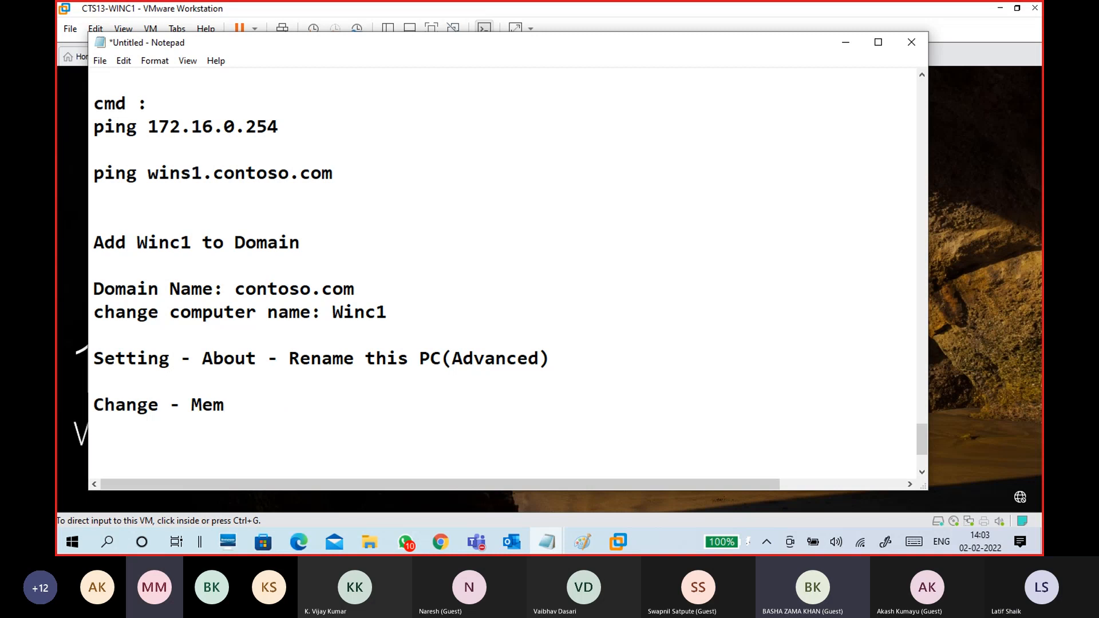
text(ber )
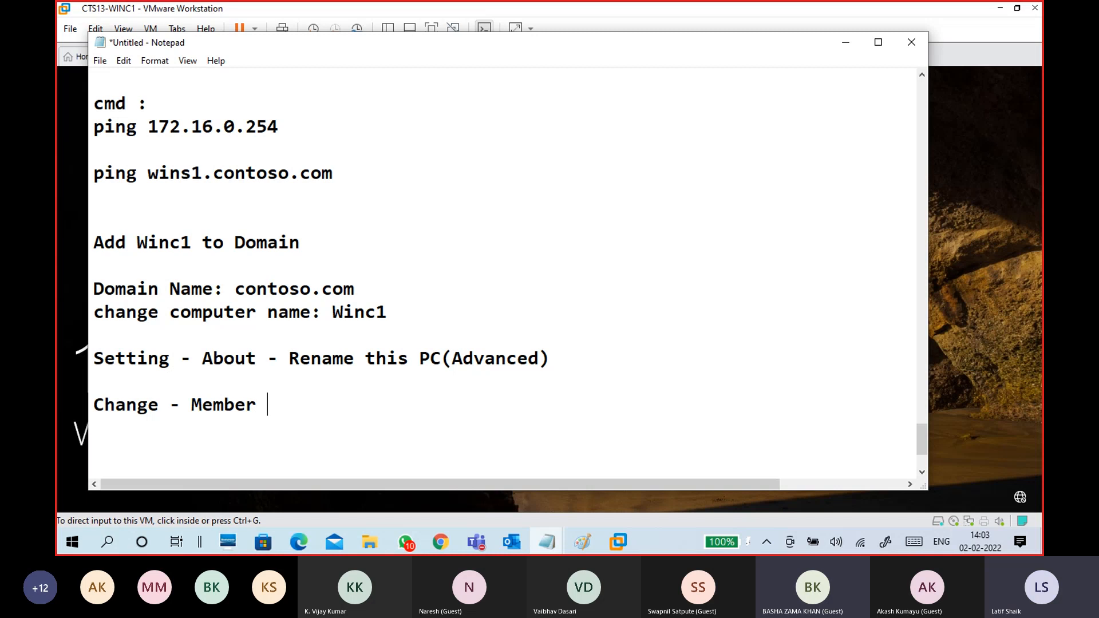
text(of Domain )
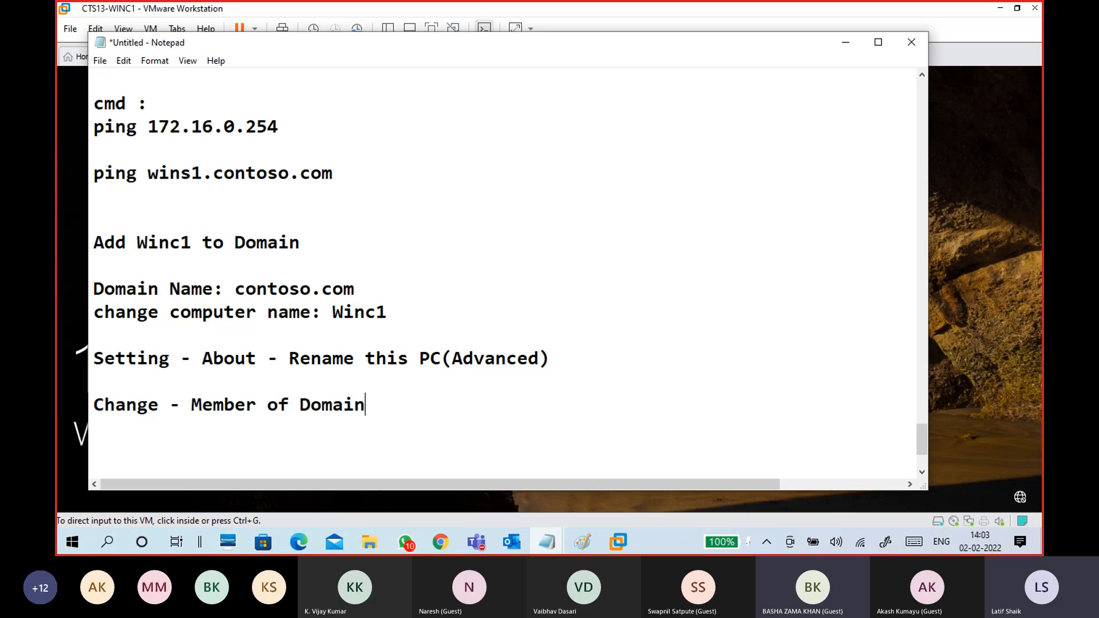
text(contoso.com)
key(Return)
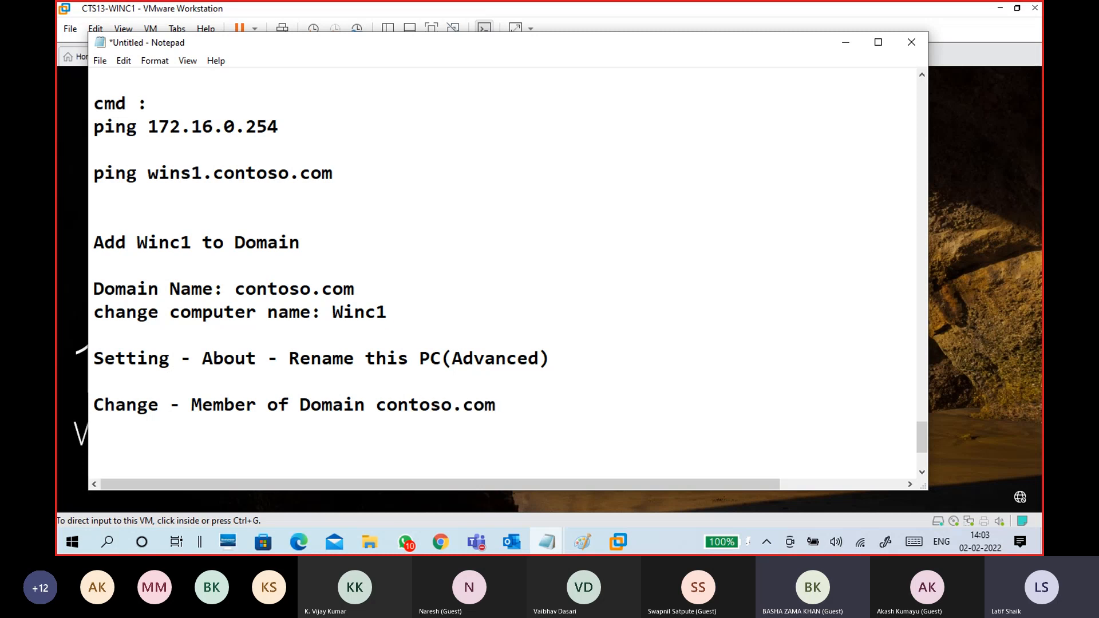
text(-computer n)
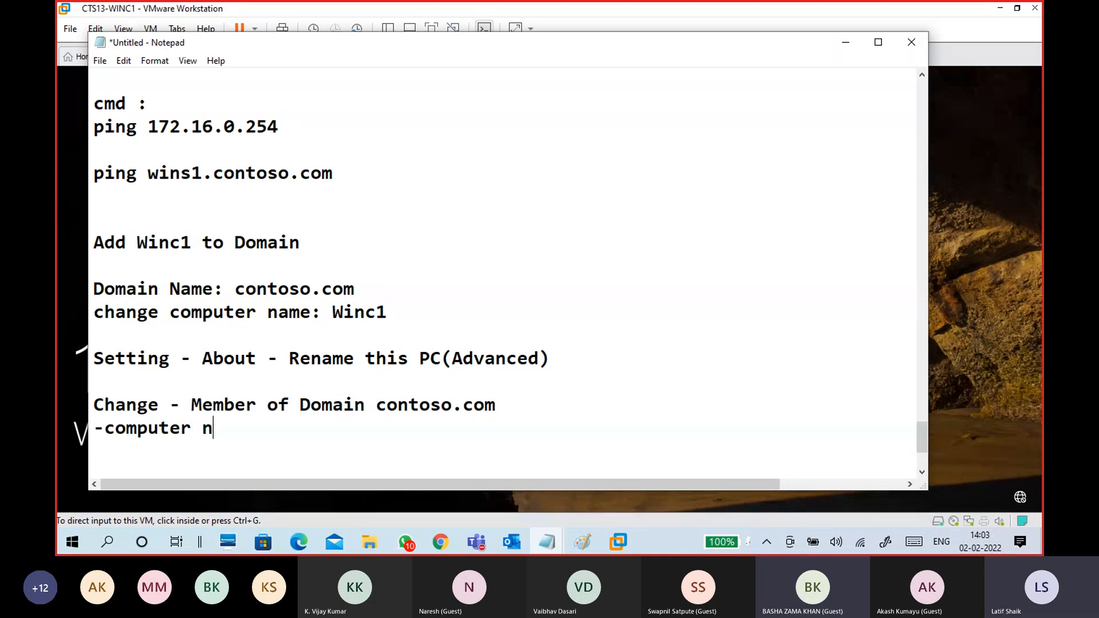
text(ame -winc1)
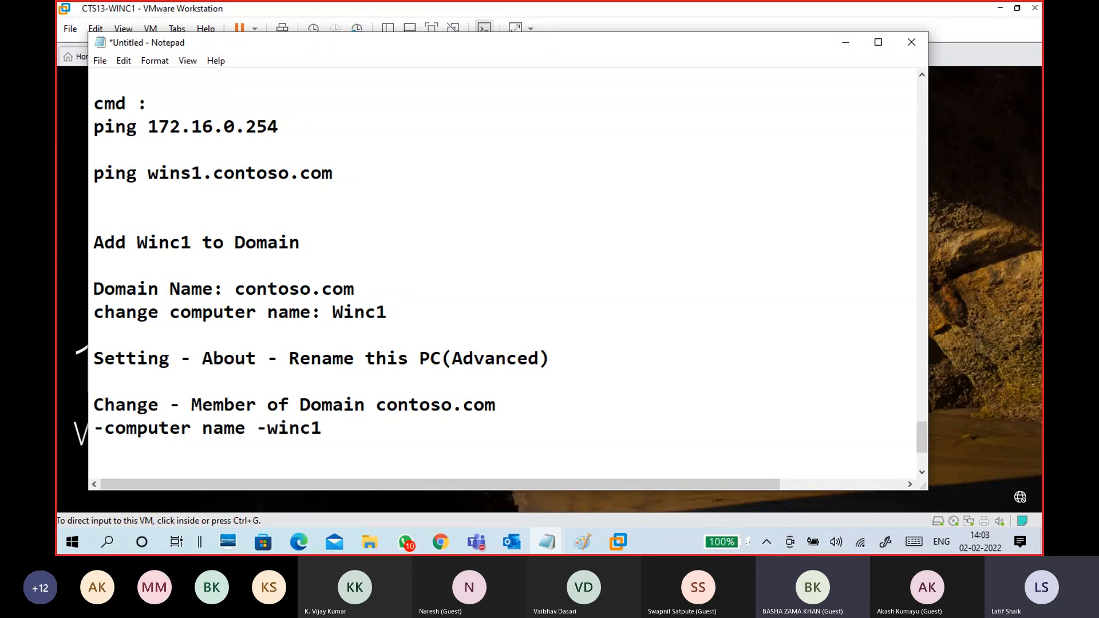
drag(193, 405, 504, 406)
key(ctrl+c)
- Move 'Member of Domain contoso.com' below the computer name line, with Domain contoso.com on its own line
key(BackSpace)
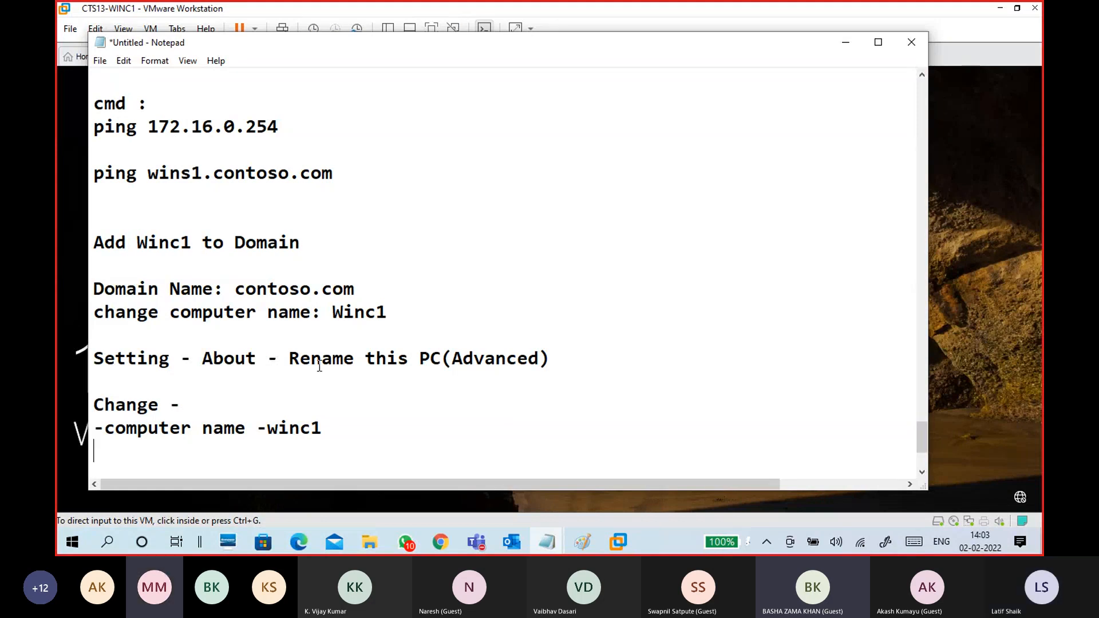
scroll(229, 401, down, 3)
click(192, 318)
key(ctrl+v)
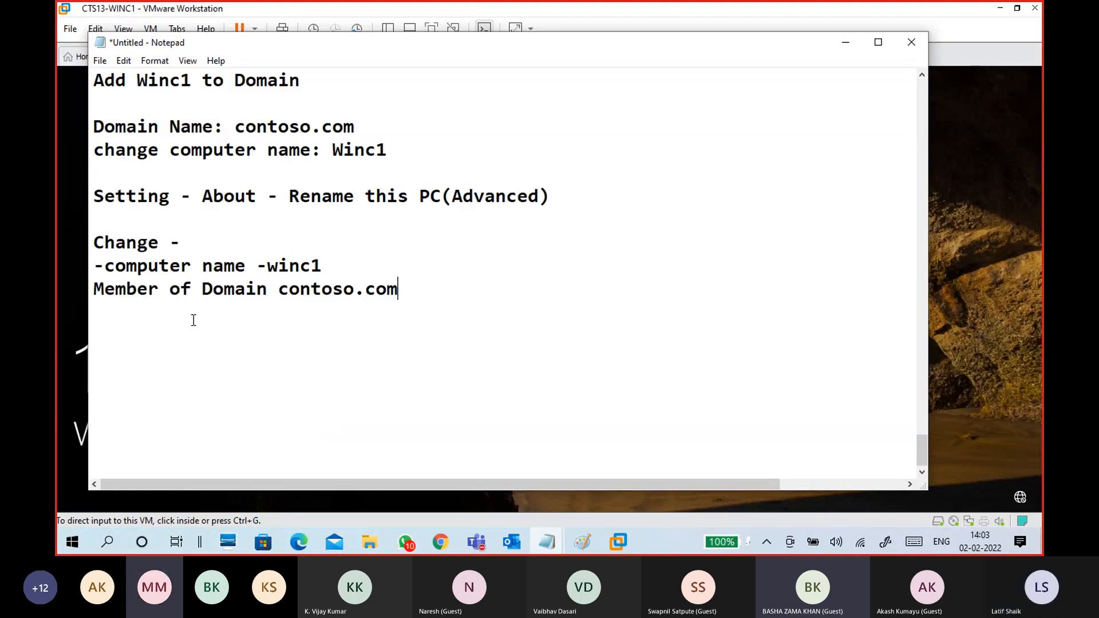
click(201, 288)
key(Return)
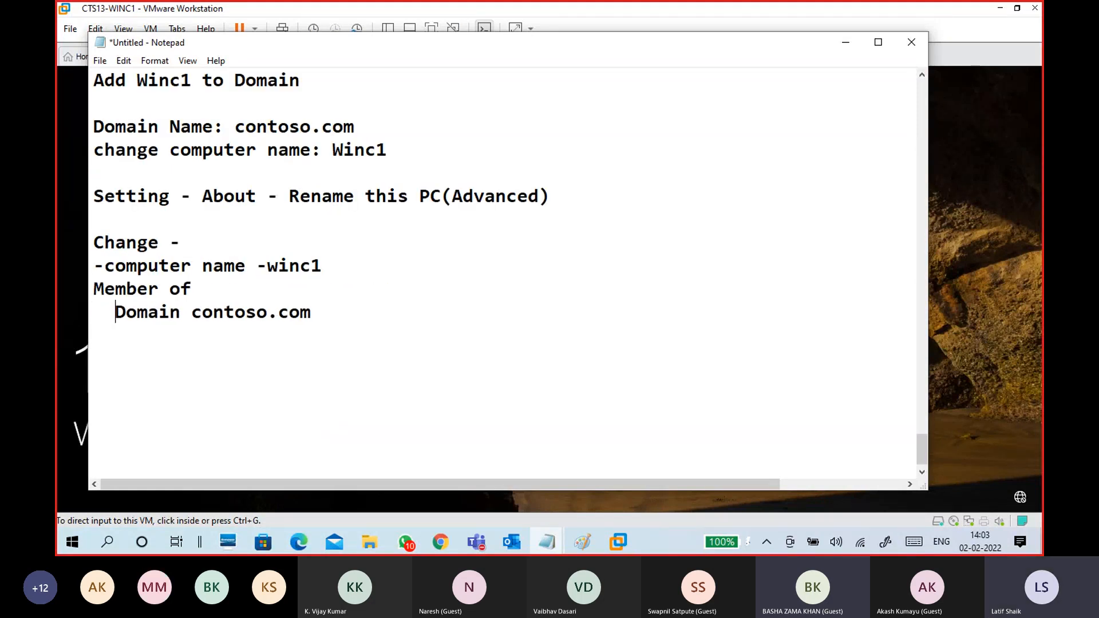
- Add an 'Ok' line followed by the domain administrator's user name and password
click(346, 312)
key(Return)
key(Return)
text(Ok)
key(Return)
key(Return)
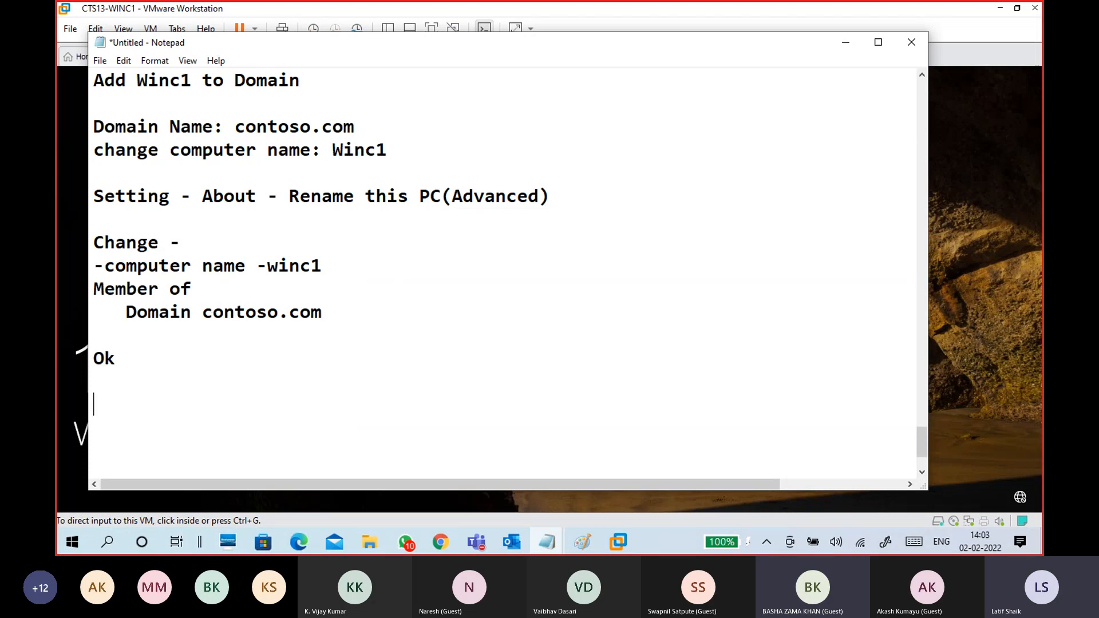
text(Administrator)
key(Return)
text(admin@123)
key(Return)
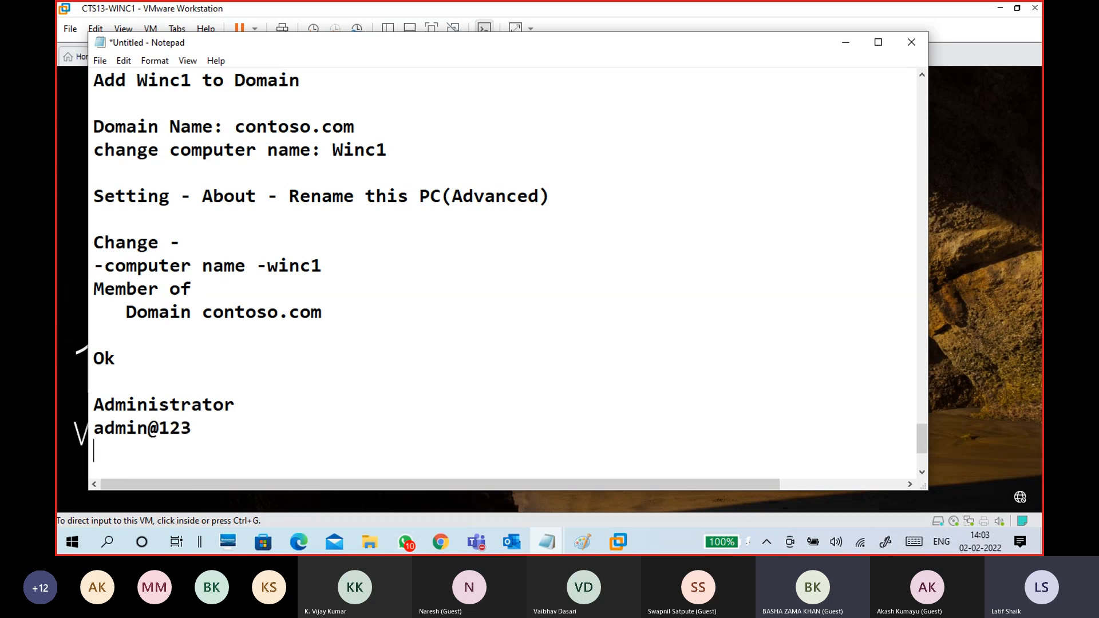
key(Return)
- Add an 'ok' line and a 'Welcome to contoso.com Domain' line
scroll(350, 313, down, 1)
text(ok)
key(BackSpace)
key(BackSpace)
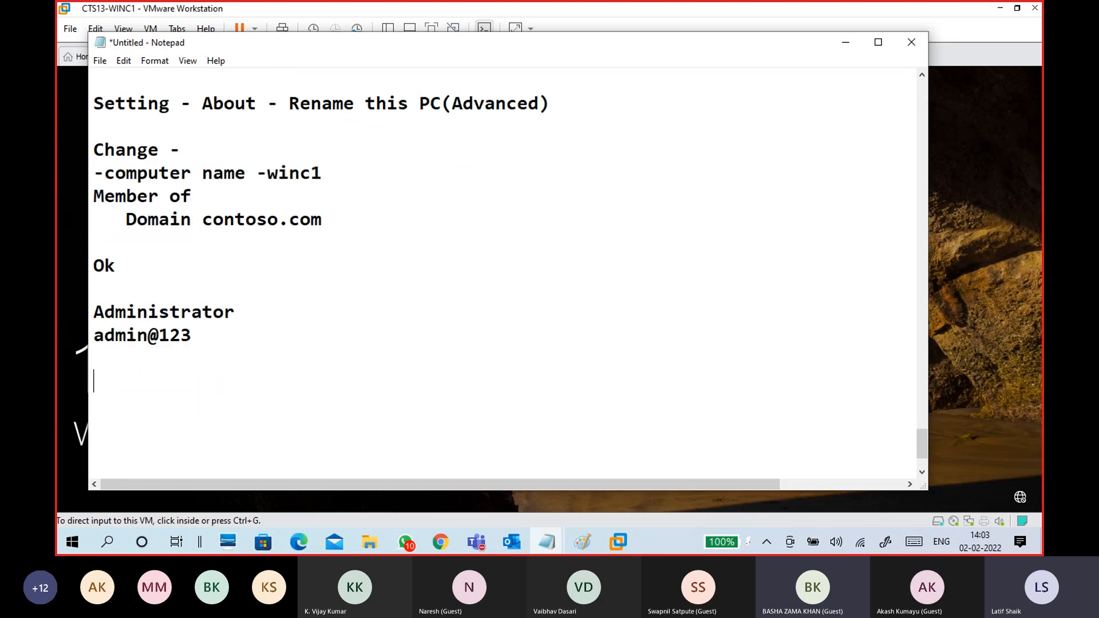
key(Return)
text(ok)
key(Return)
key(Return)
text(Welcome )
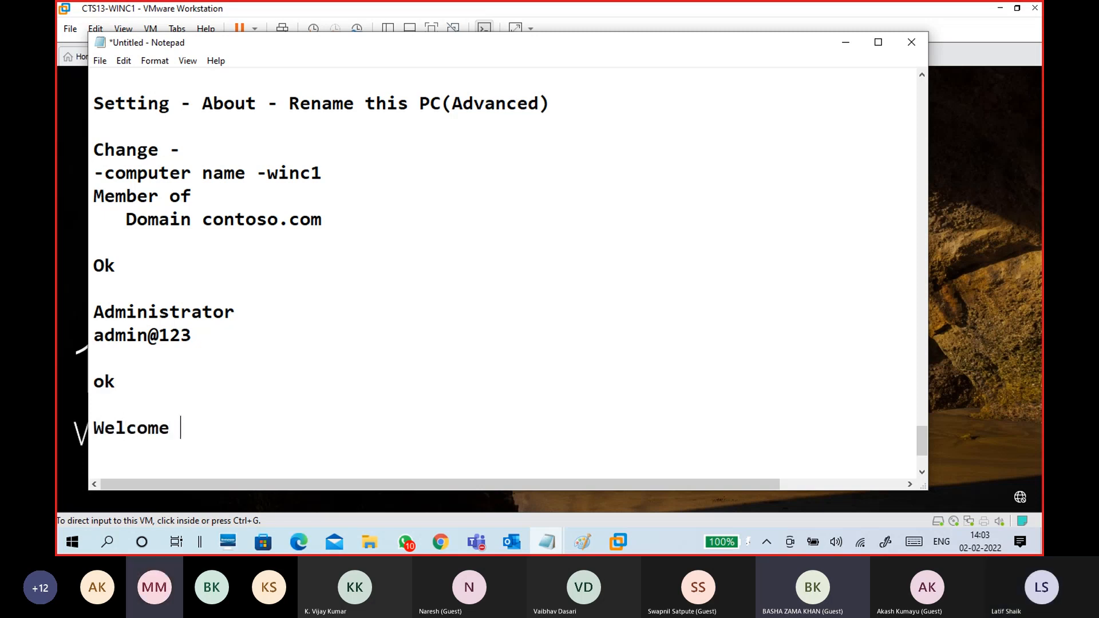
text(to Domain)
key(Left)
key(Left)
key(Left)
key(Left)
key(Left)
key(Left)
text(c)
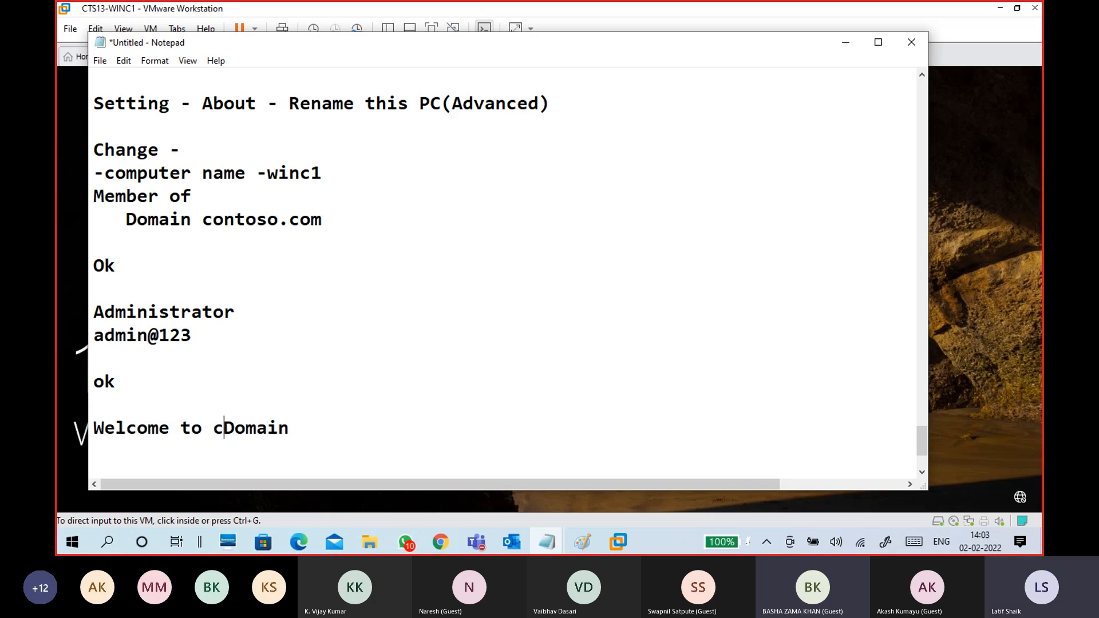
text(ontoso)
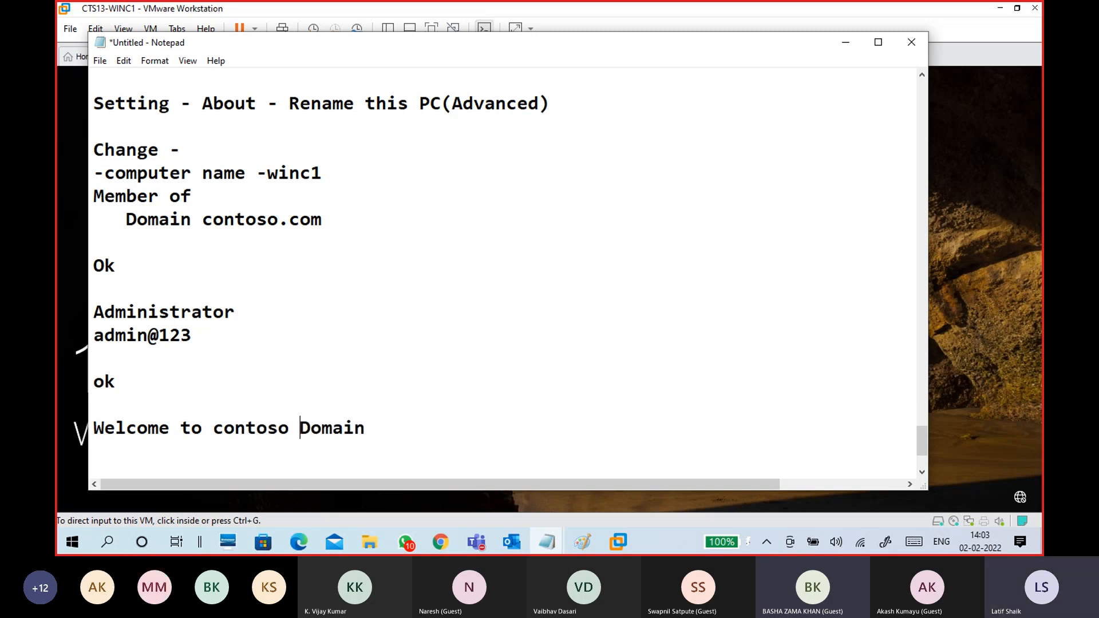
key(BackSpace)
text(.c)
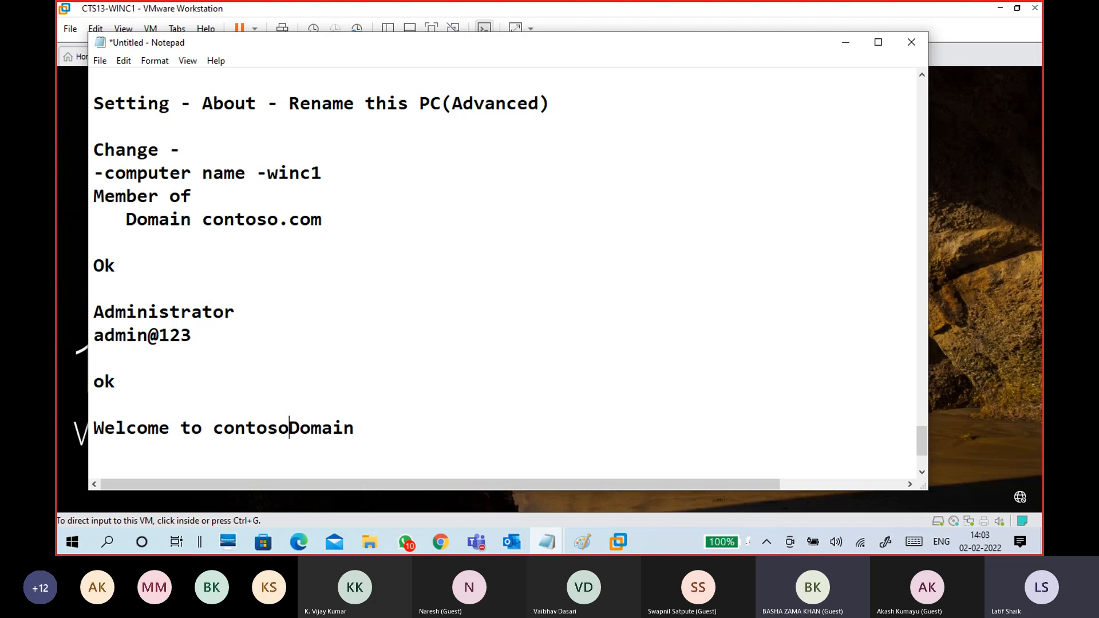
text(om)
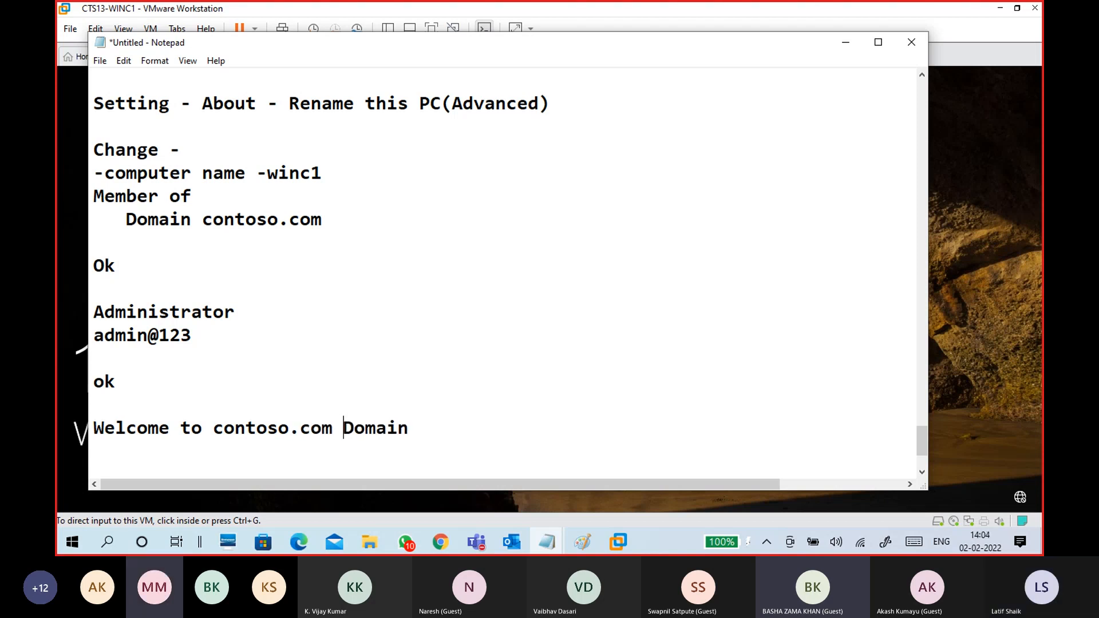
- Finish the notes with 'ok', 'restart now' and a dashed separator line
scroll(307, 326, down, 2)
click(290, 342)
text(ok)
key(Return)
key(Return)
text(res)
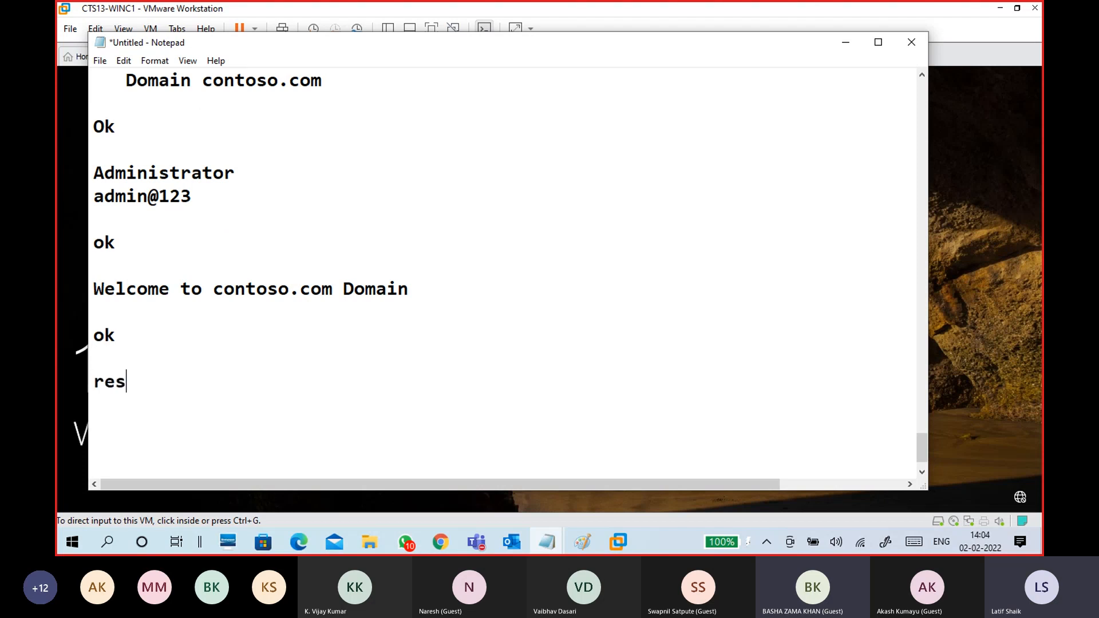
text(tart now)
key(Return)
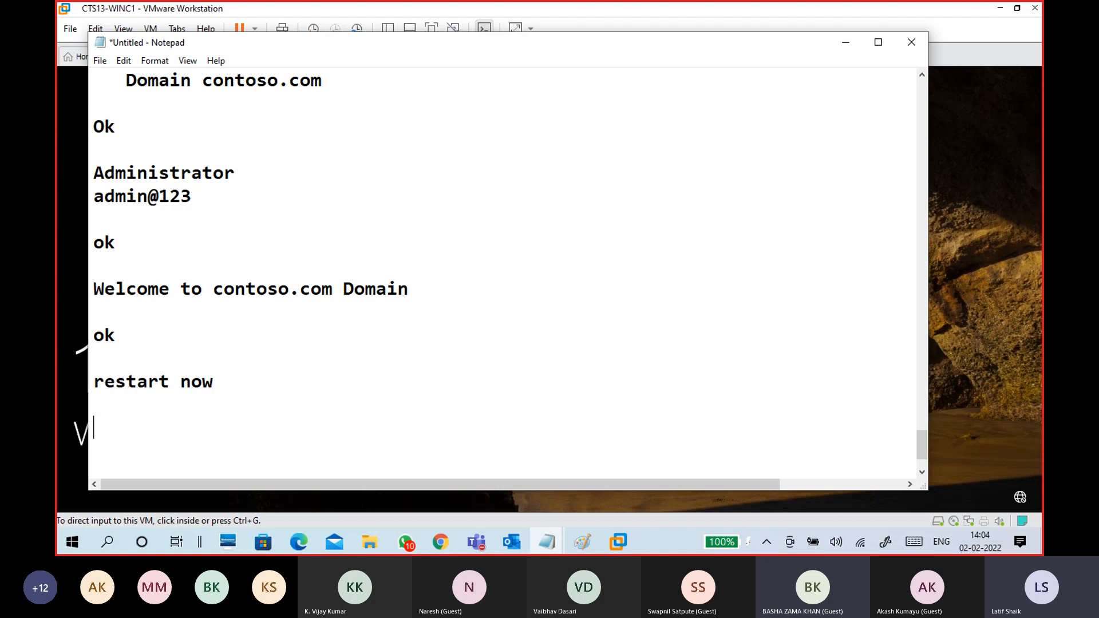
text(-----------------------------)
- Review the ping lines, then minimize Notepad and return input to the WINC1 VM
scroll(211, 228, up, 5)
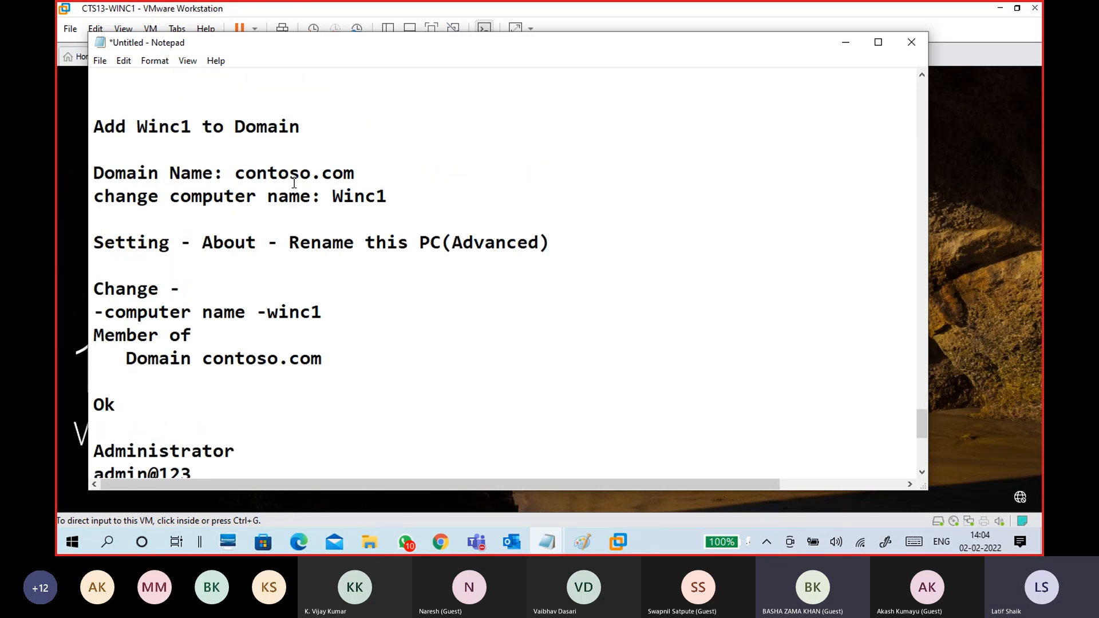
scroll(211, 228, up, 2)
drag(97, 220, 393, 261)
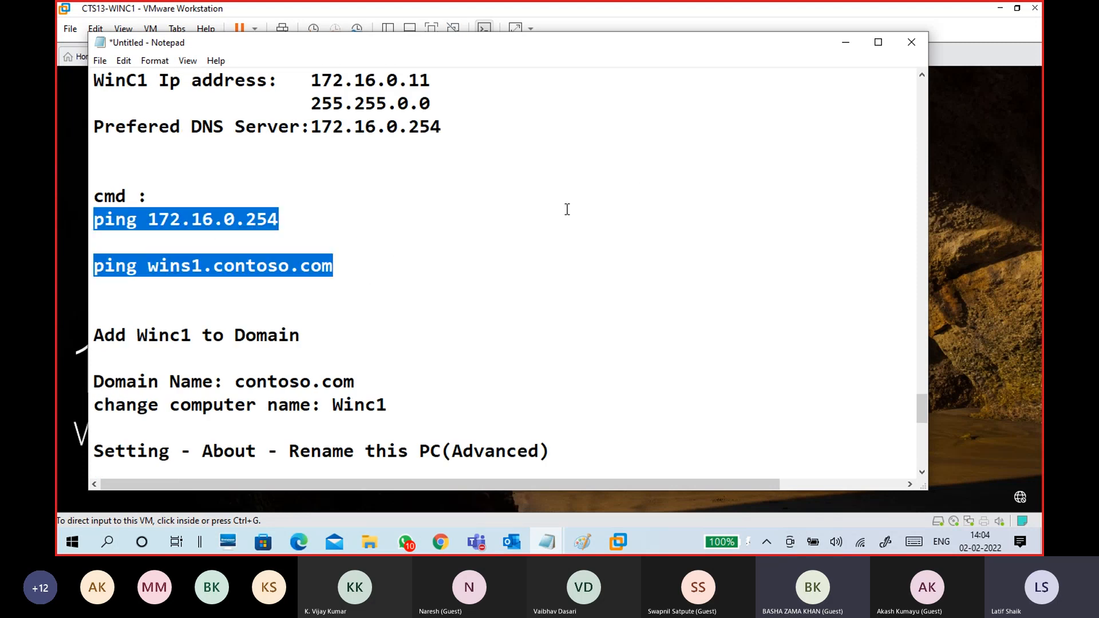
scroll(549, 221, up, 3)
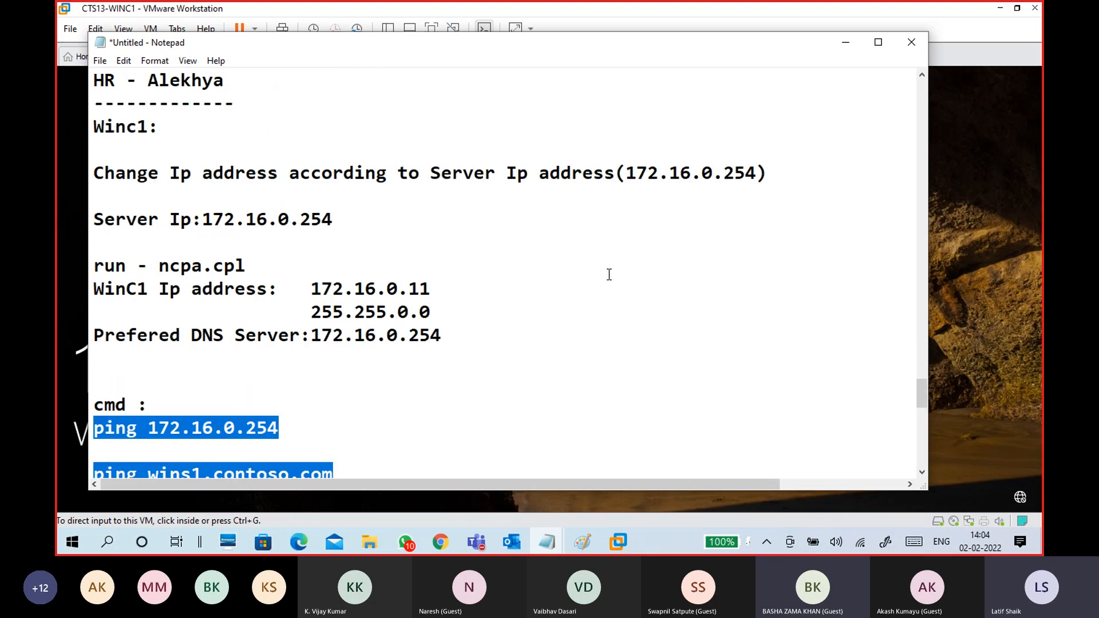
scroll(610, 275, down, 3)
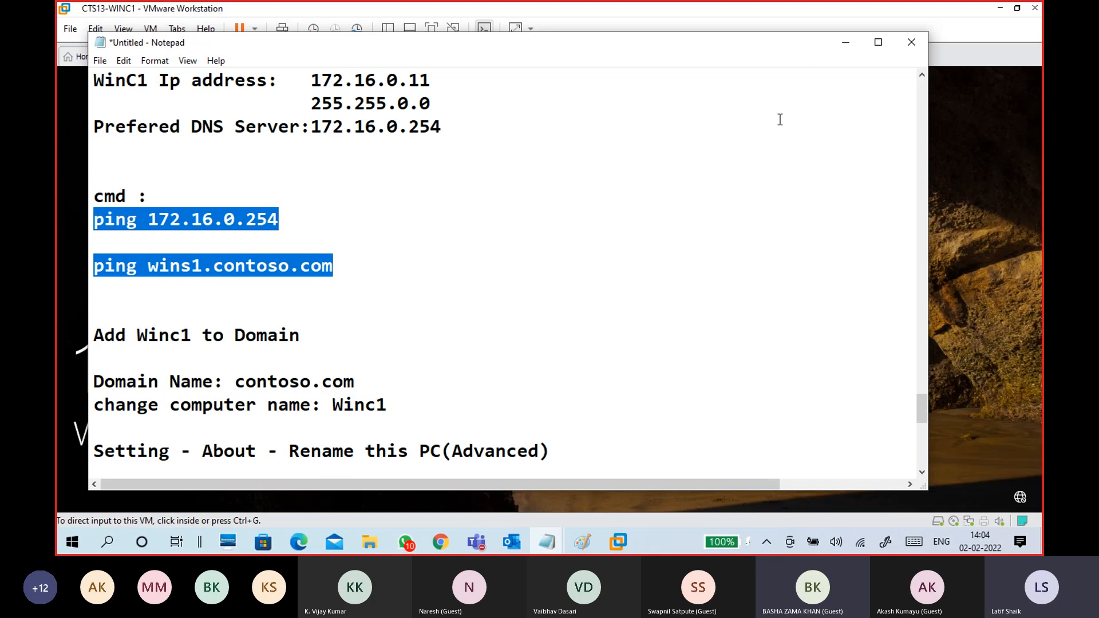
click(846, 42)
click(539, 323)
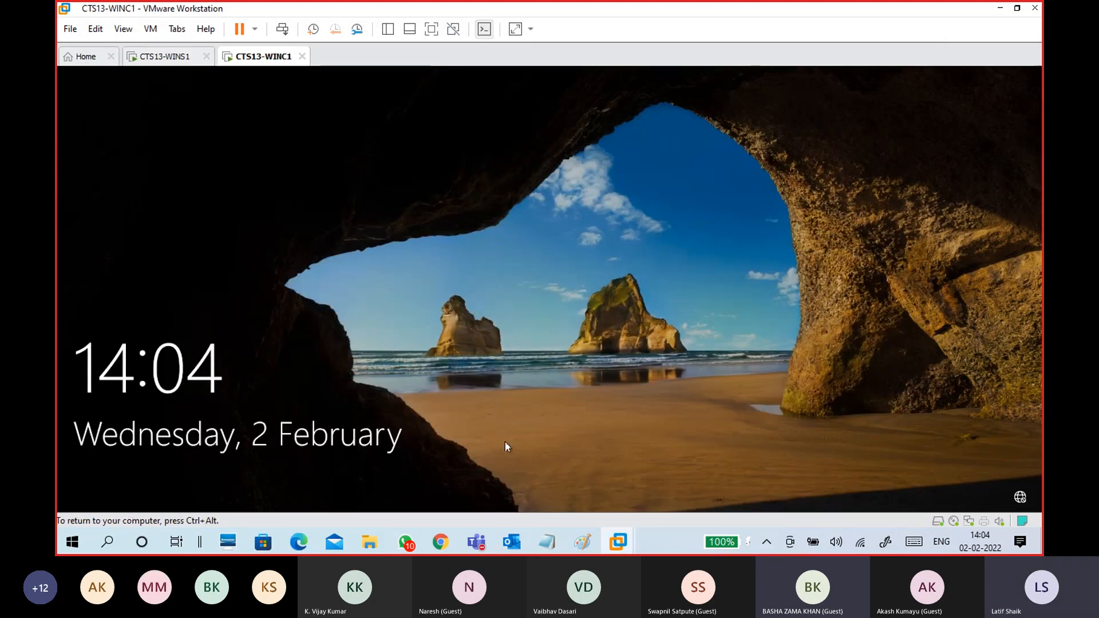
- On WINC1, choose Other user and enter the domain user's name and password
key(ctrl+alt)
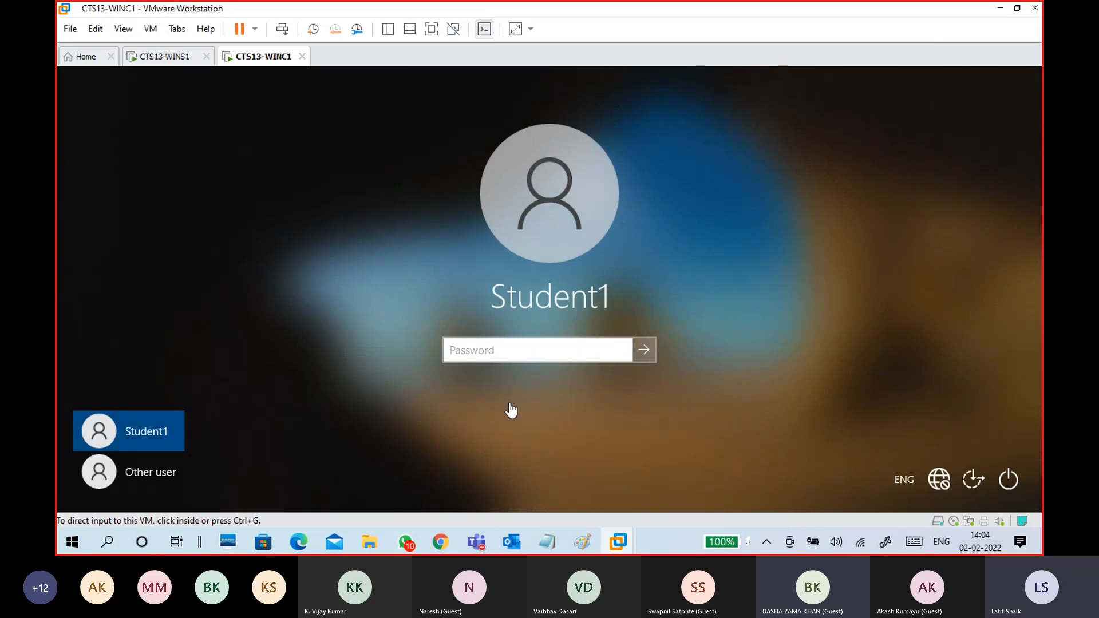
click(160, 479)
click(160, 478)
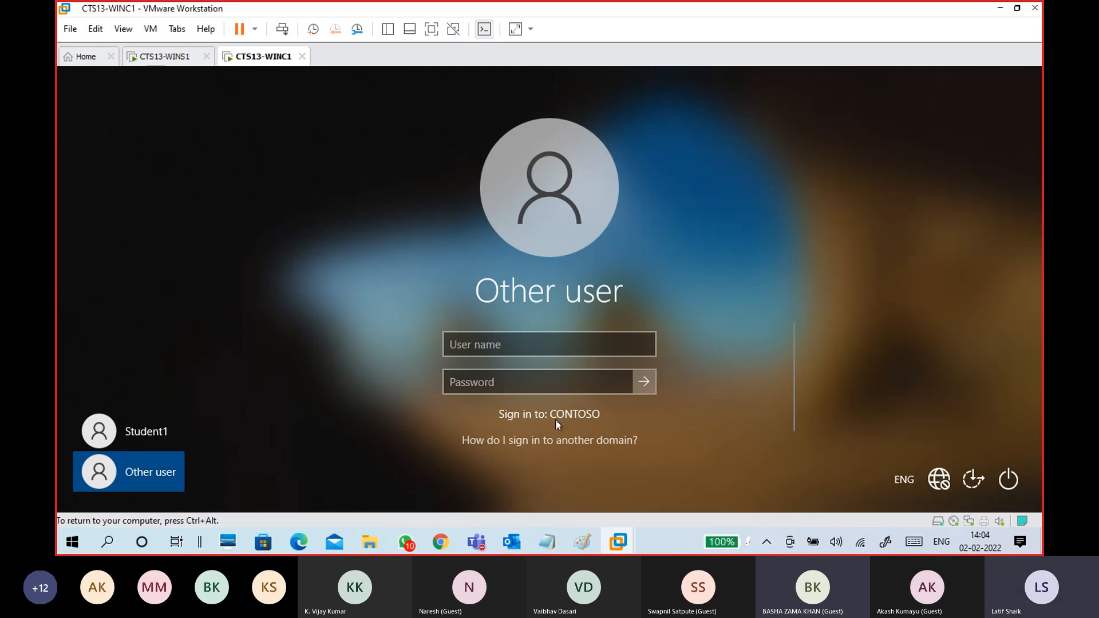
click(555, 346)
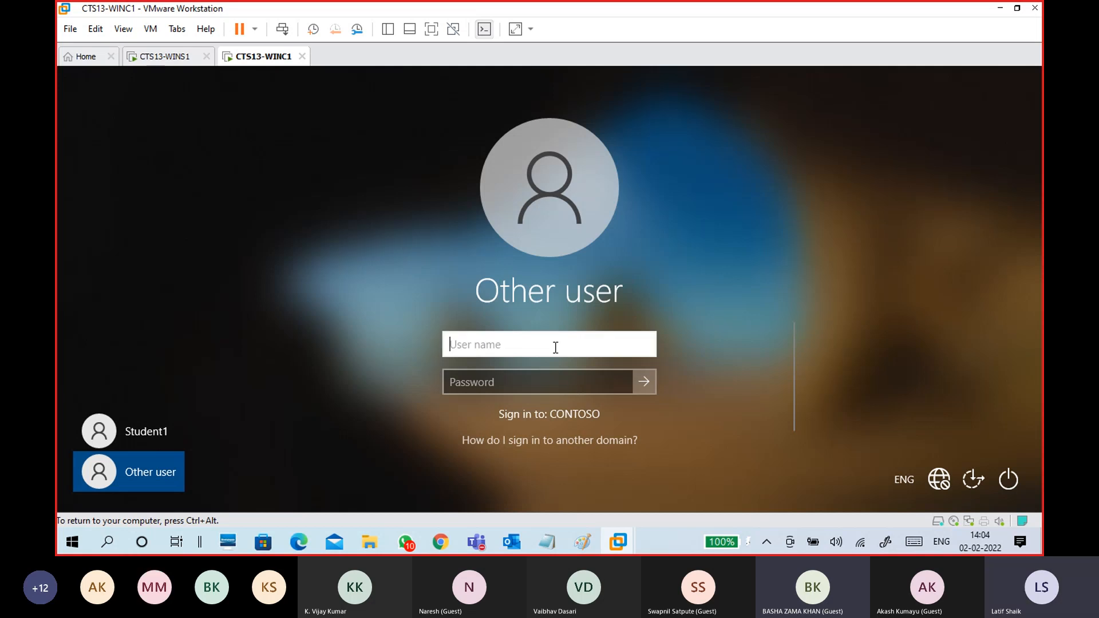
text(Alekhya)
click(555, 387)
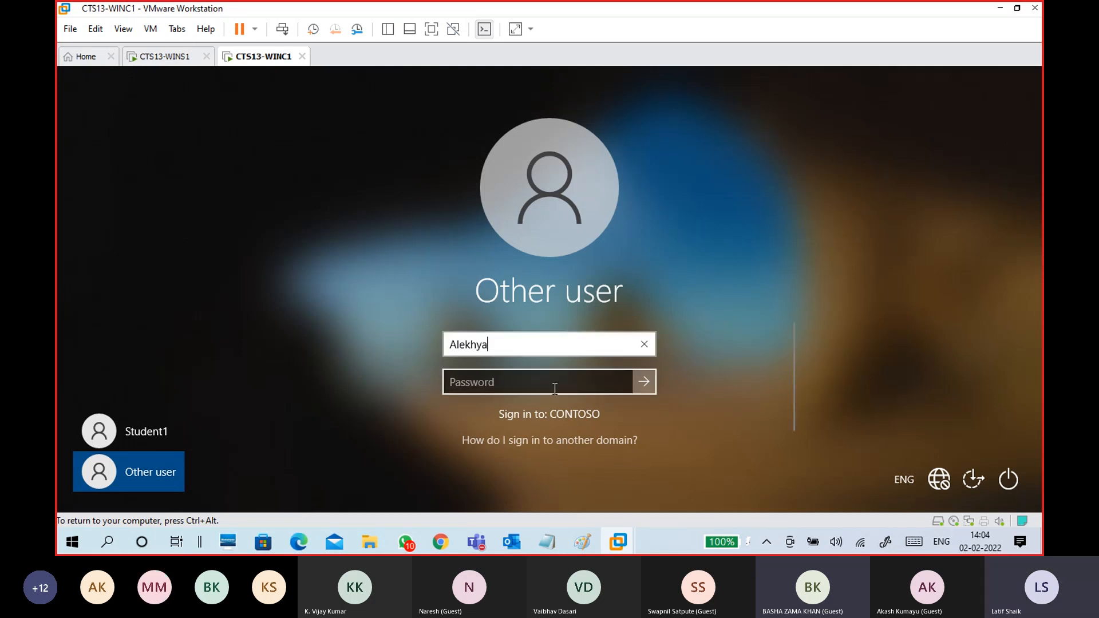
text(******)
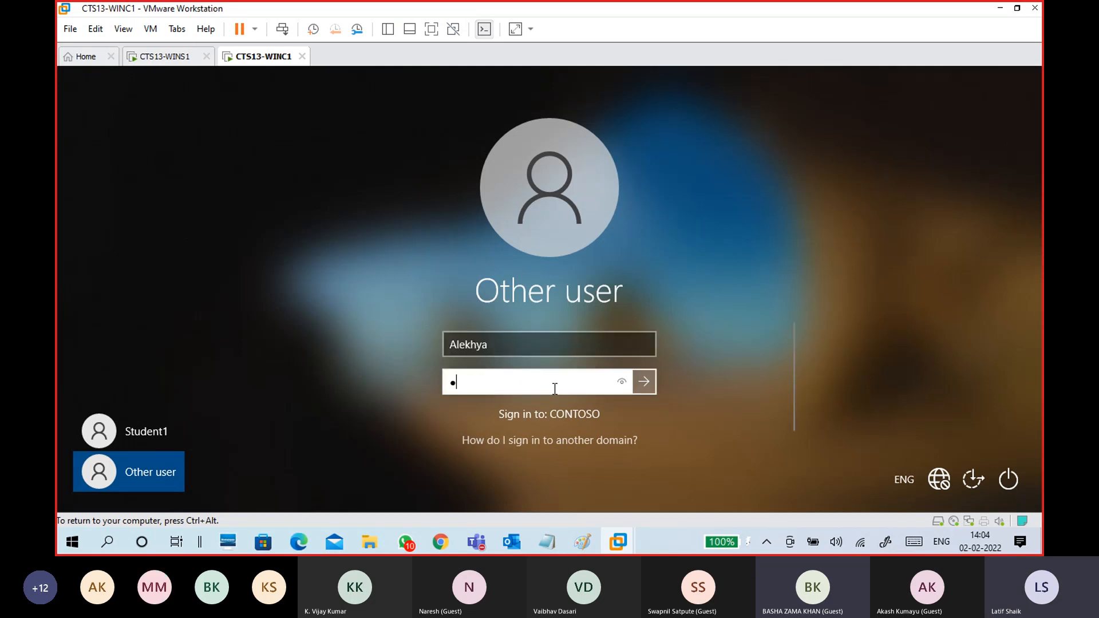
text(***)
click(148, 472)
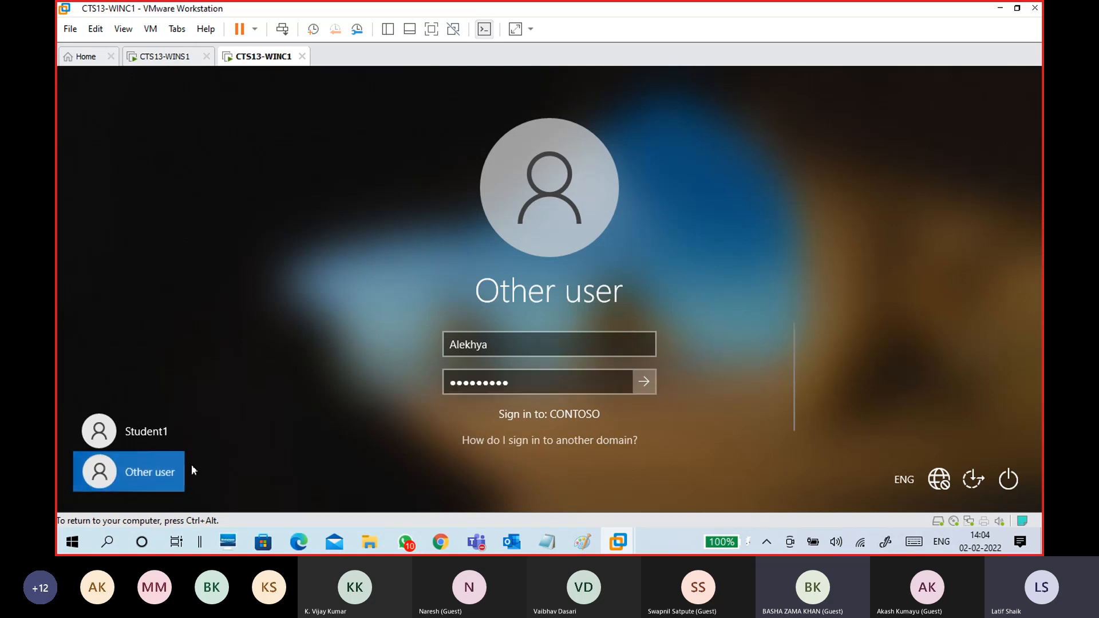
click(503, 348)
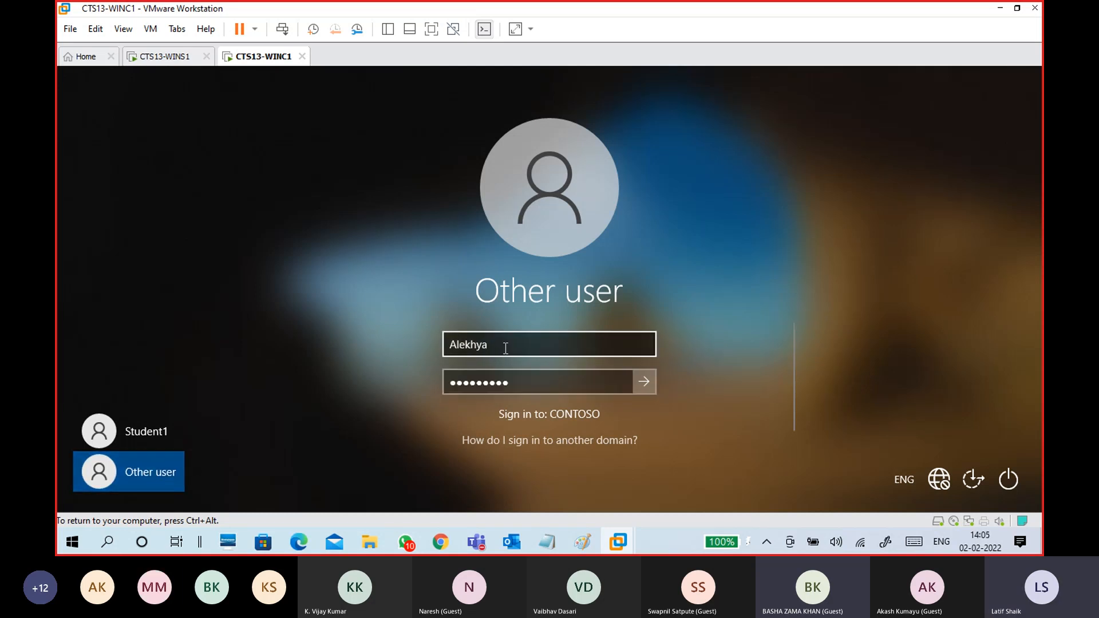
- Switch to CTS13-WINS1 and sign in with the administrator password
click(166, 55)
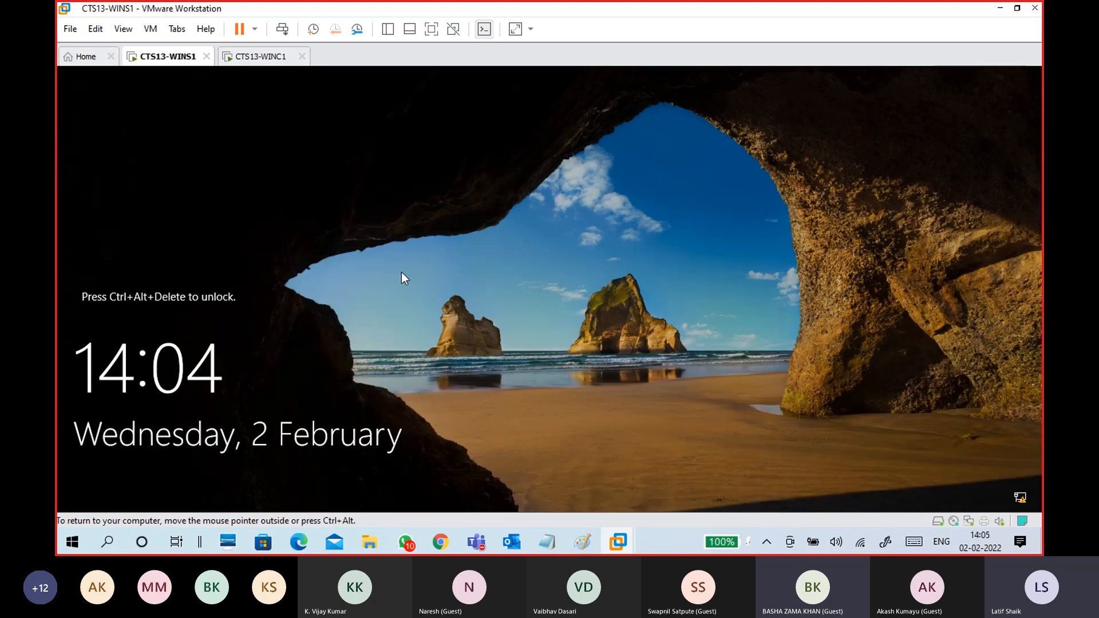
key(ctrl+alt+Insert)
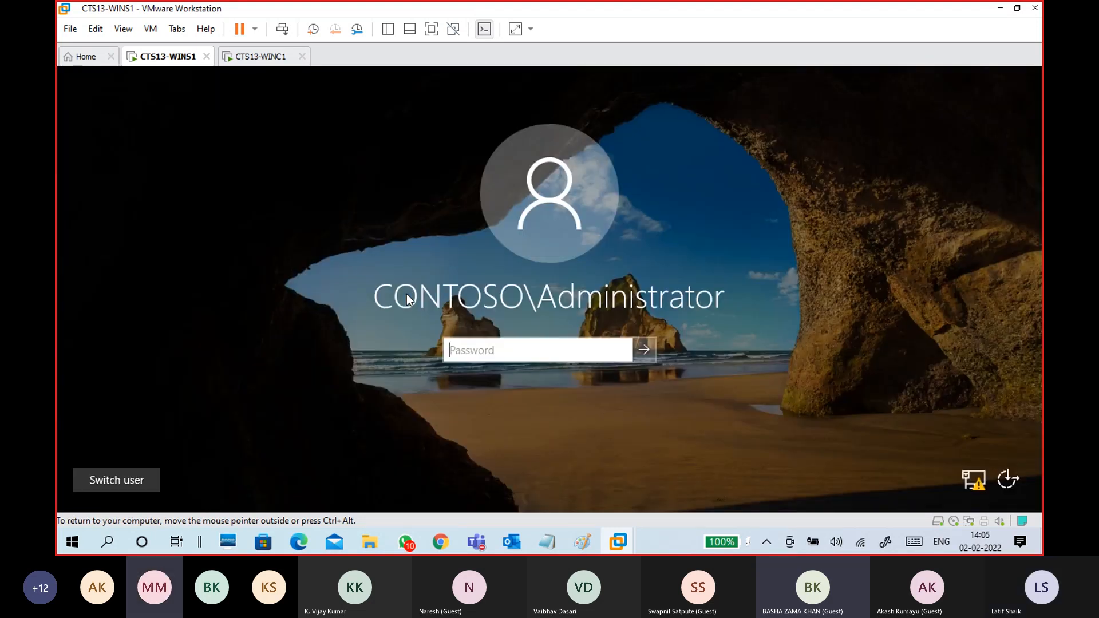
text(Pa$$w0rd)
key(Return)
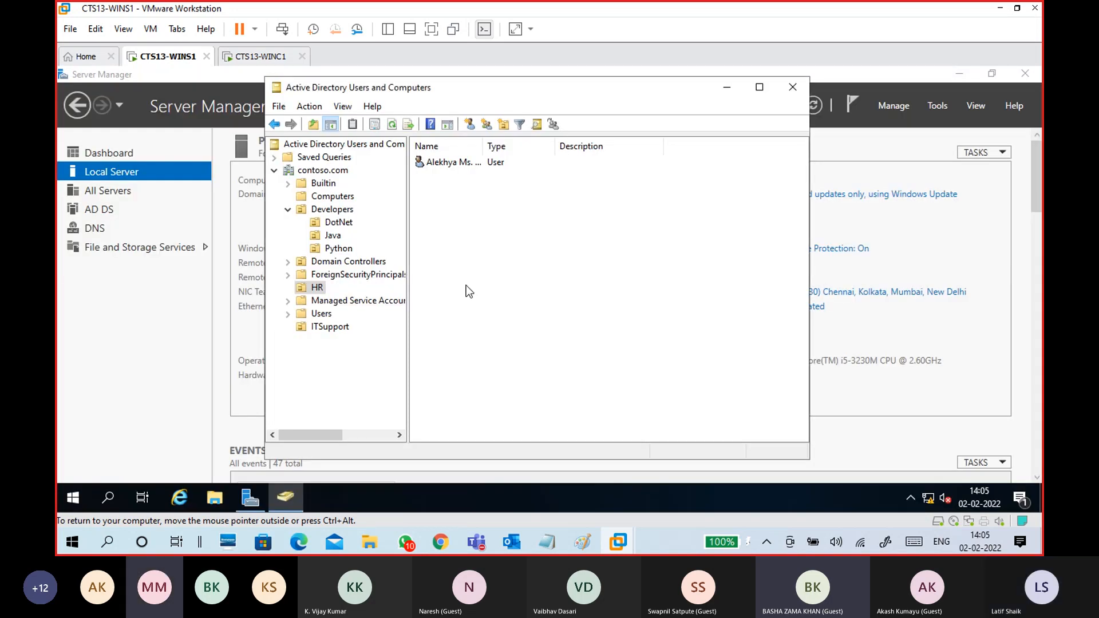
- Check the HR user's logon name on the Account tab, cancel, and return to CTS13-WINC1
double_click(446, 163)
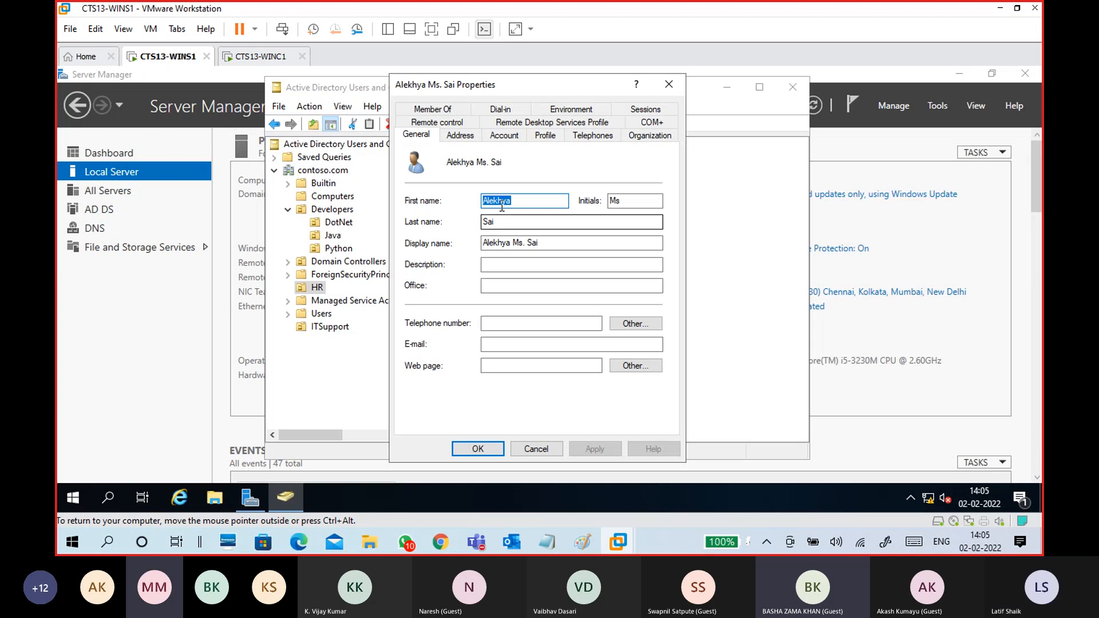
click(506, 136)
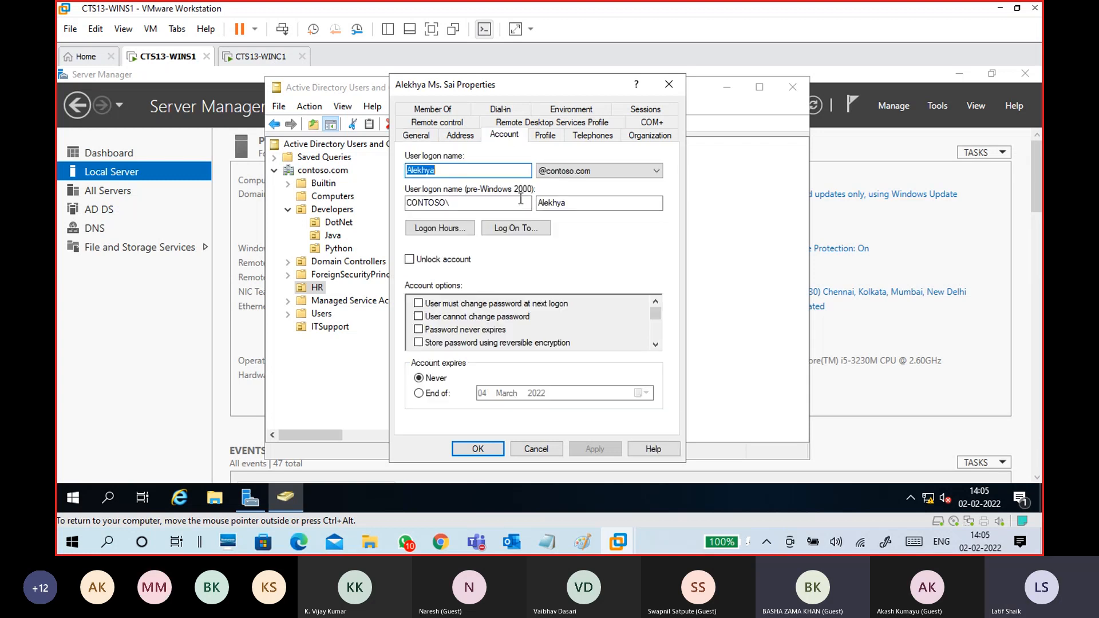
click(464, 173)
double_click(412, 175)
click(546, 447)
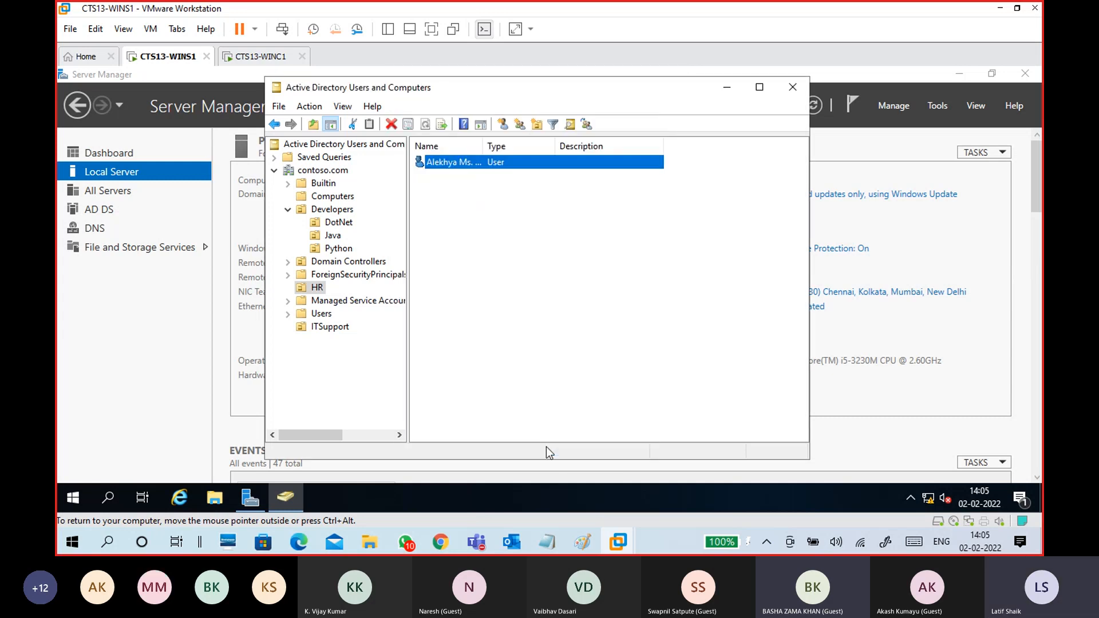
click(260, 56)
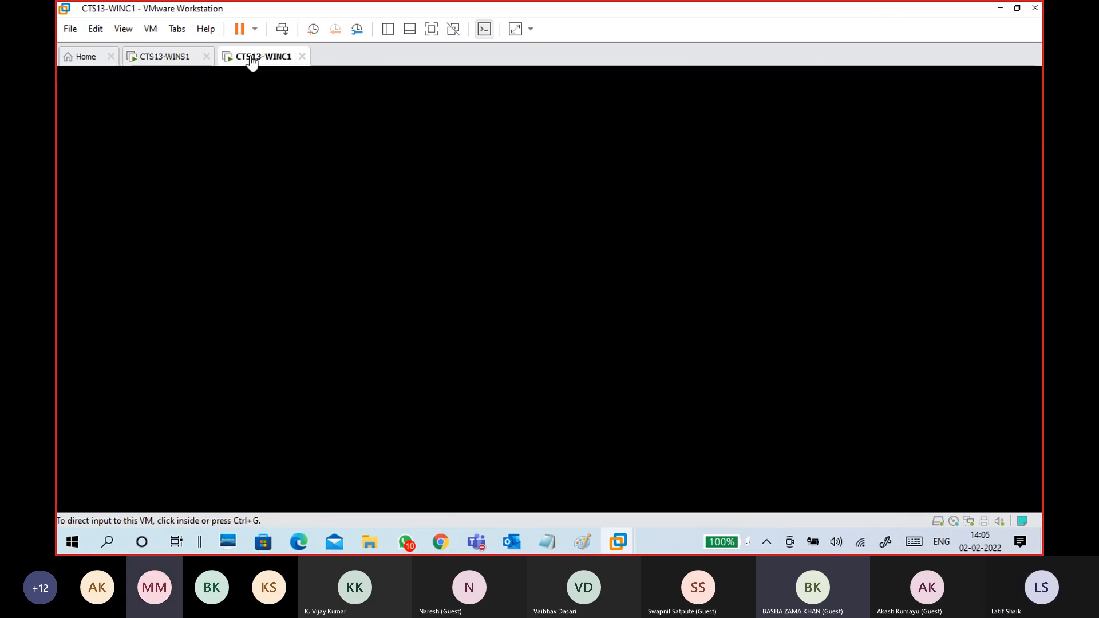
- Submit the domain user's sign-in on WINC1 and release input from the VM
click(515, 382)
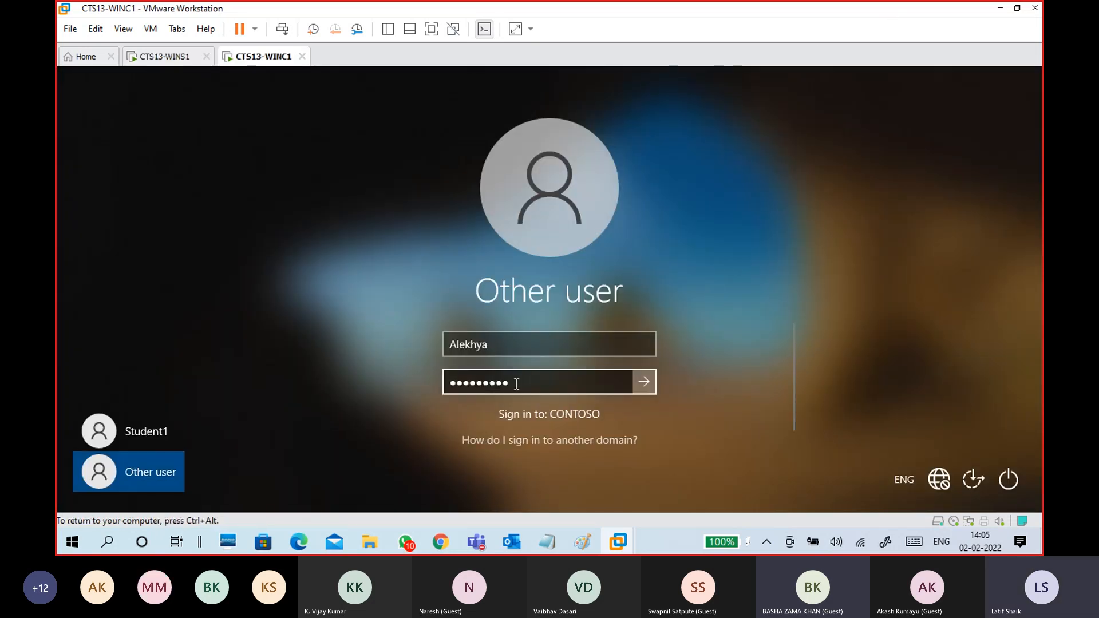
click(644, 383)
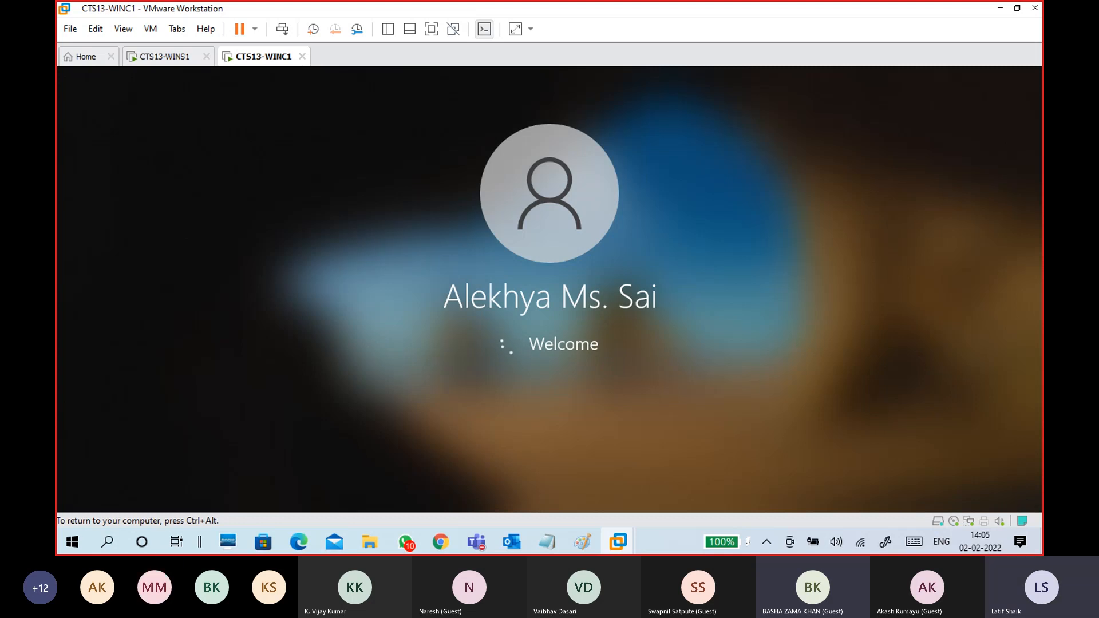
key(ctrl+alt)
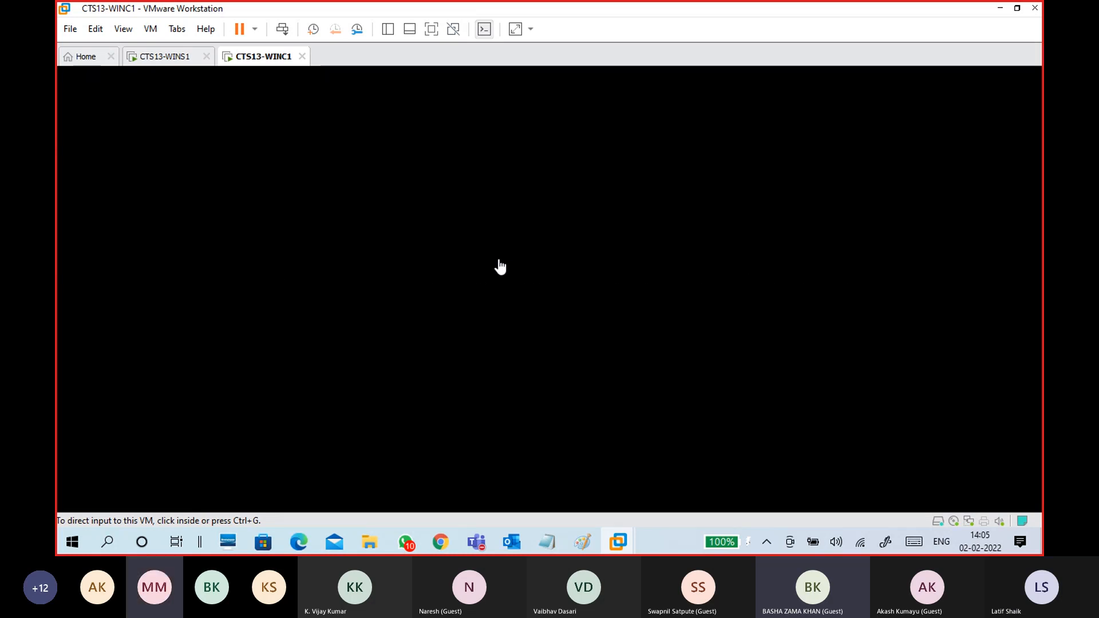
- Check WINC1's setup progress, glance at the Paint domain diagram, and return to WINS1
click(166, 56)
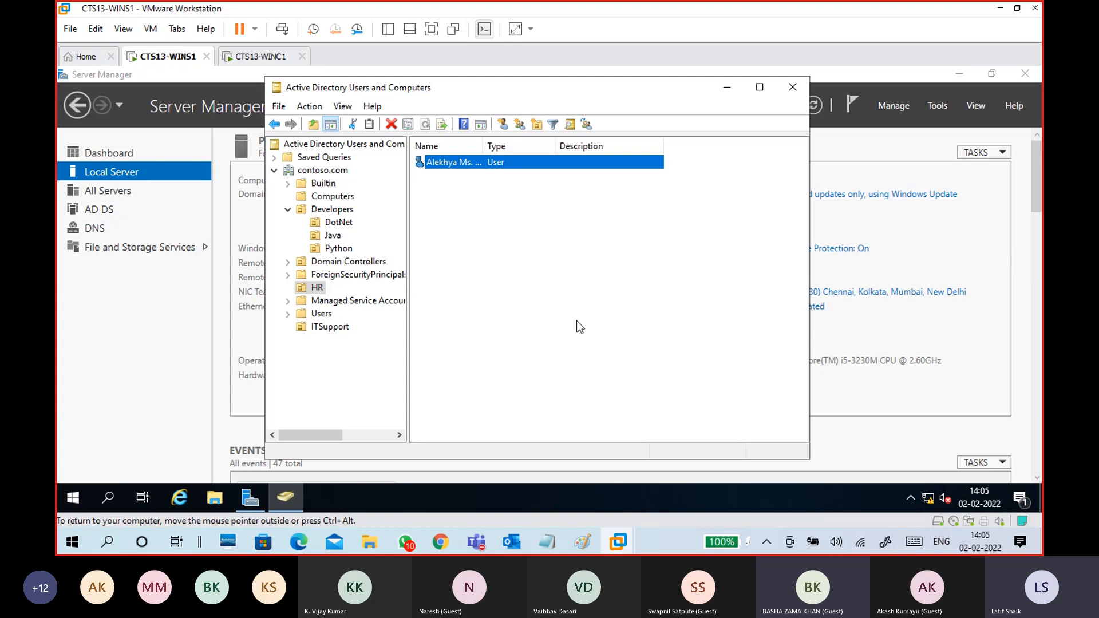
click(261, 56)
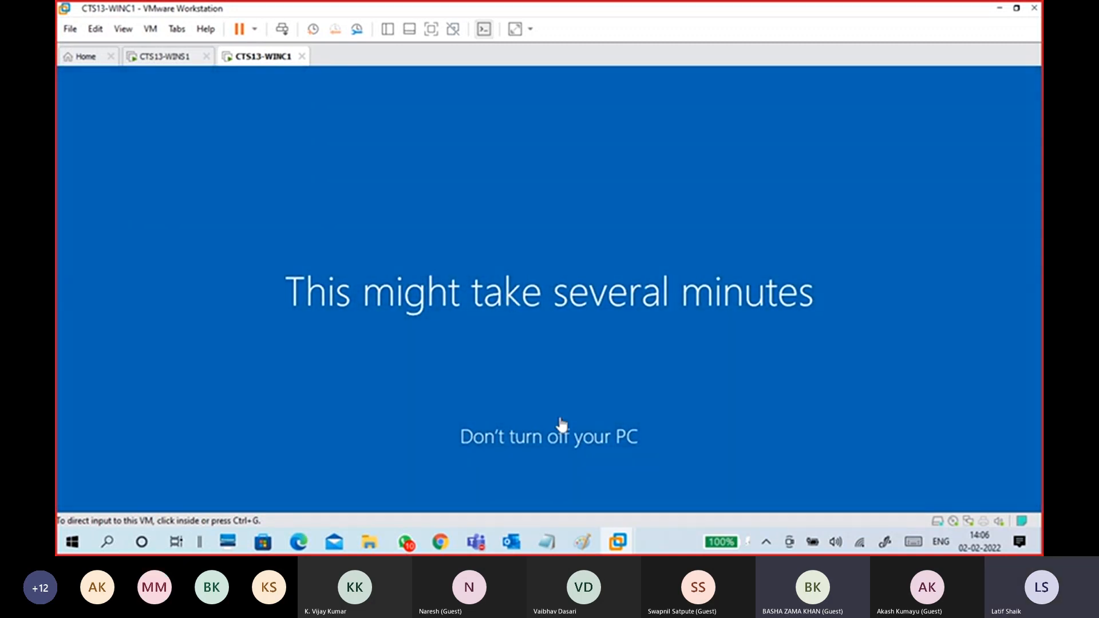
click(588, 541)
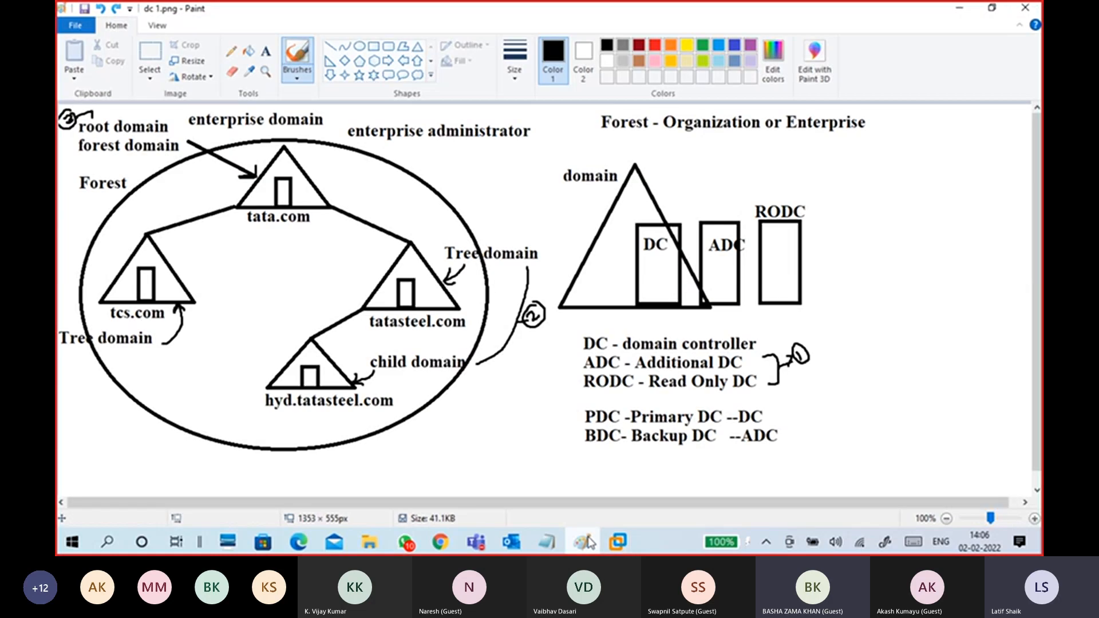
click(589, 541)
click(163, 60)
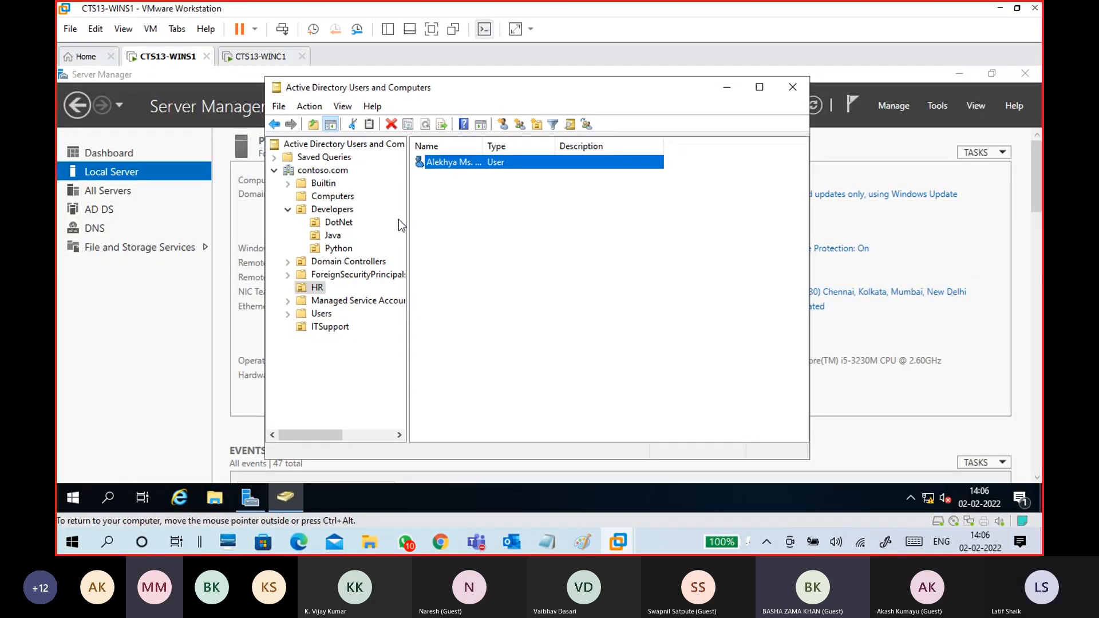
- Refresh contoso.com's Computers container in ADUC and select the newly listed WINC1
click(332, 197)
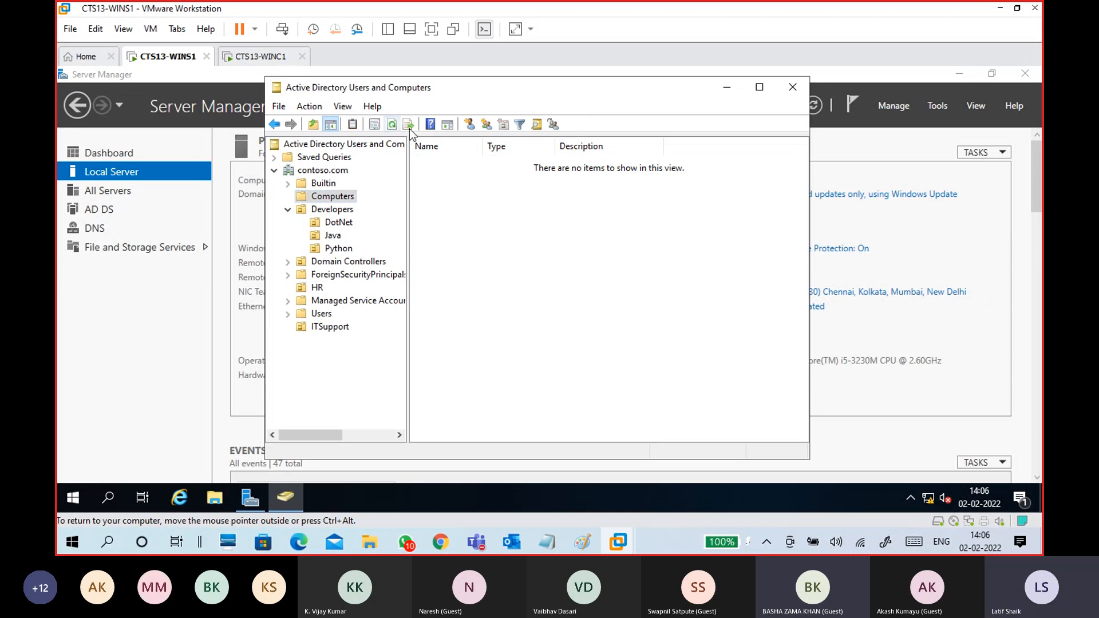
click(392, 125)
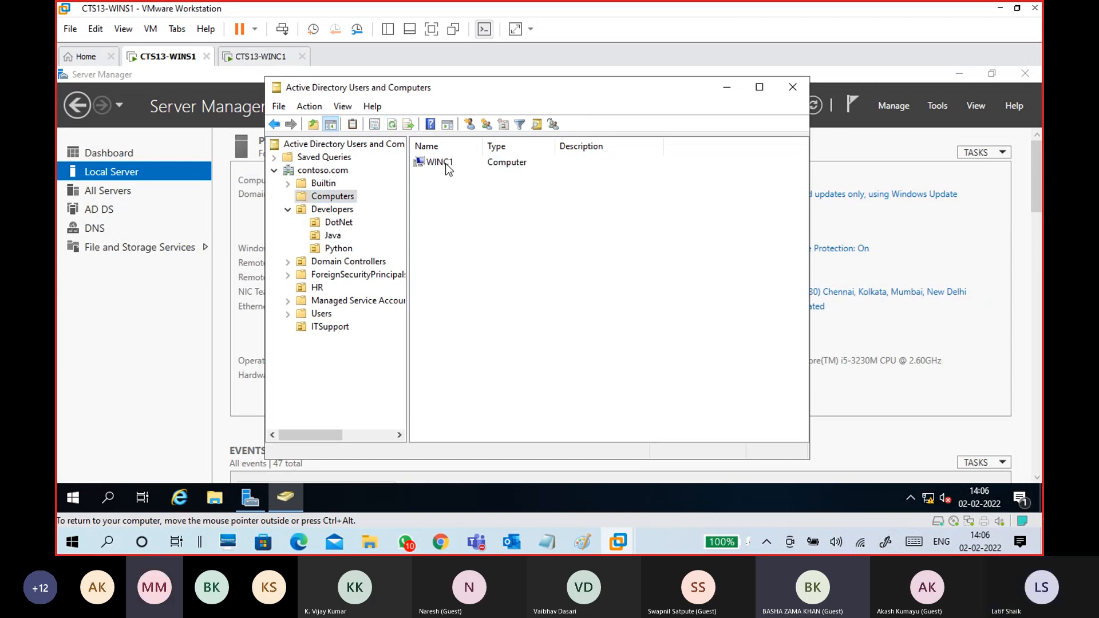
click(448, 166)
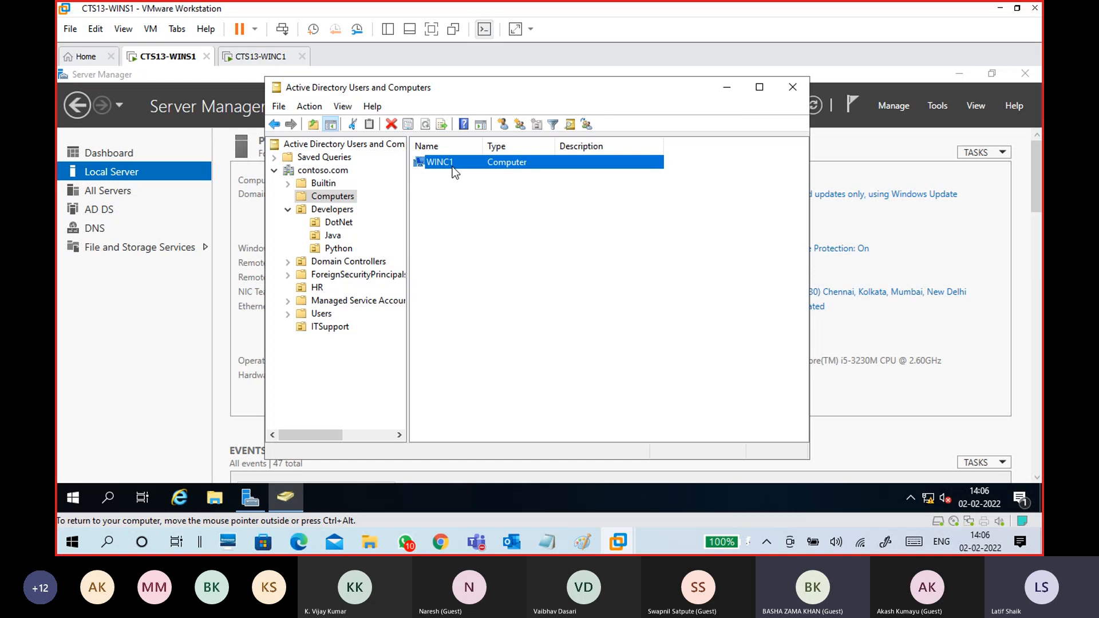
click(261, 58)
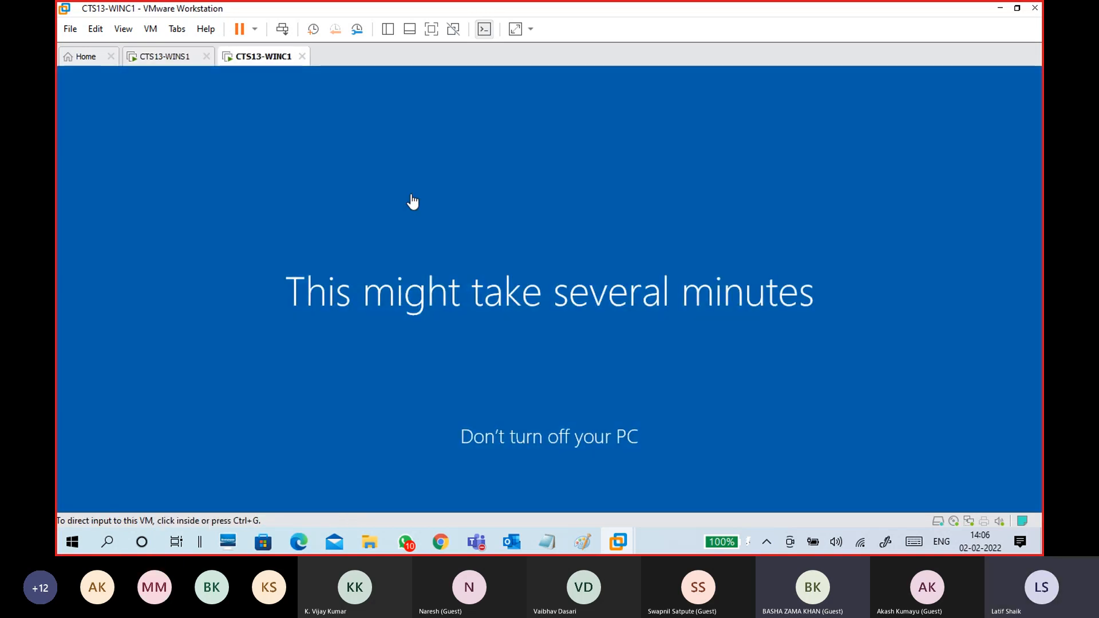
click(164, 57)
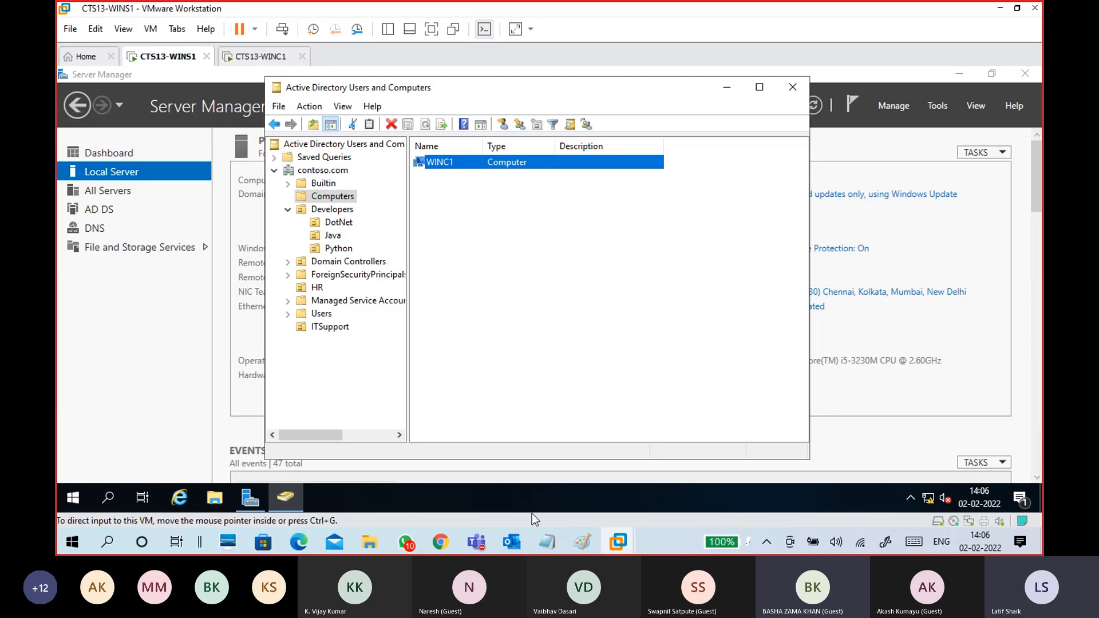
- Bring the Notepad notes back in front on the WINS1 console
mouse_move(547, 542)
click(579, 483)
click(256, 306)
- Change the notes heading to 'Add/join Winc1 to Domain' and minimize Notepad
drag(328, 331, 98, 331)
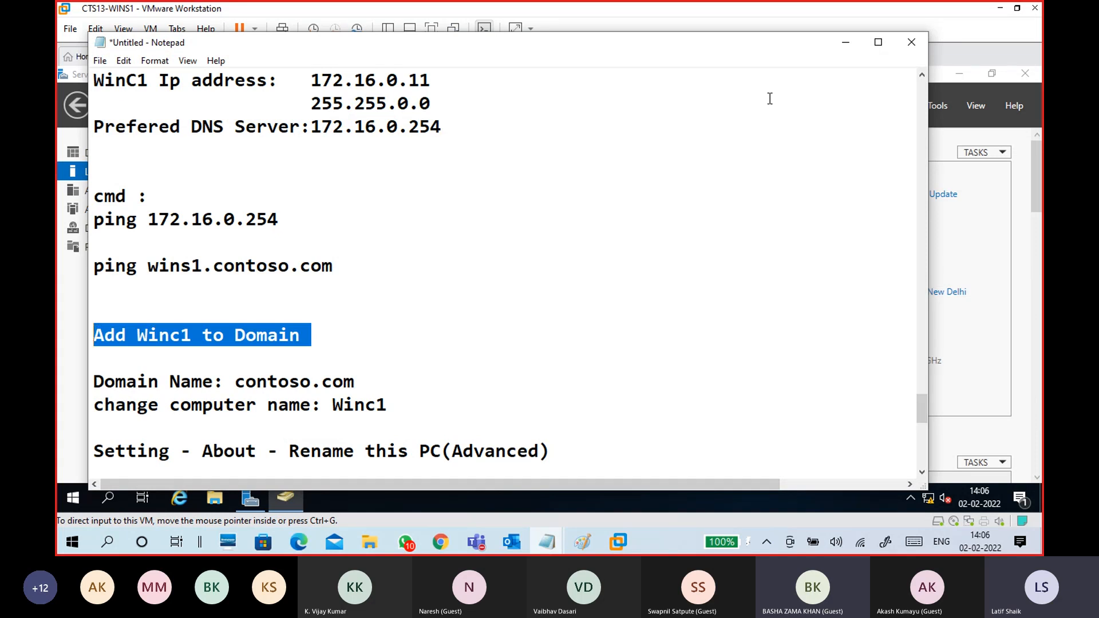
click(161, 338)
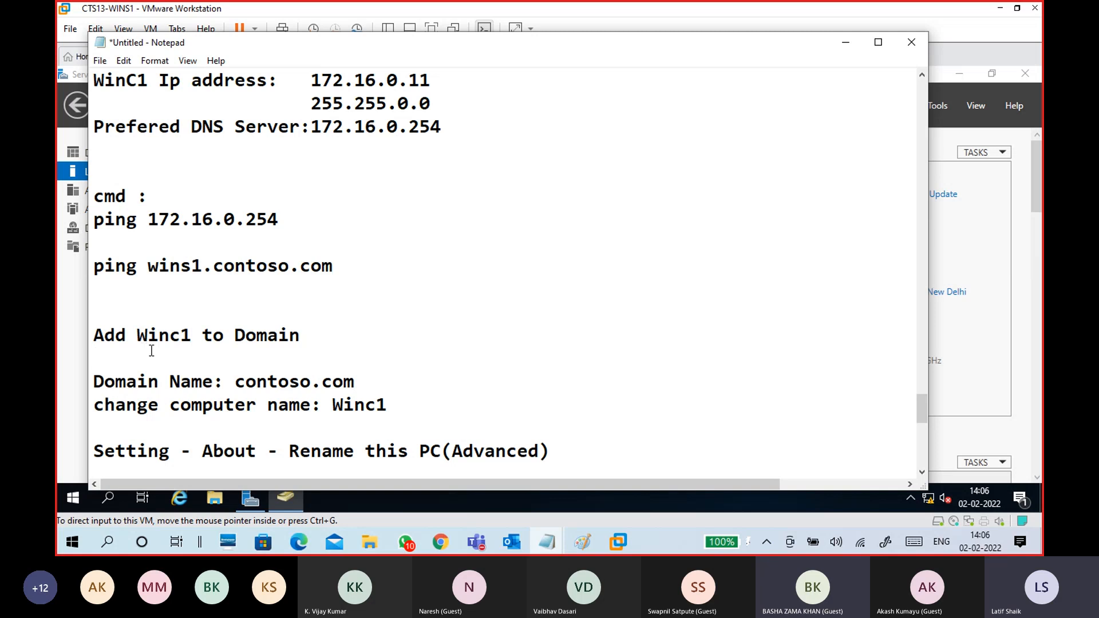
drag(192, 336, 137, 338)
drag(300, 337, 93, 341)
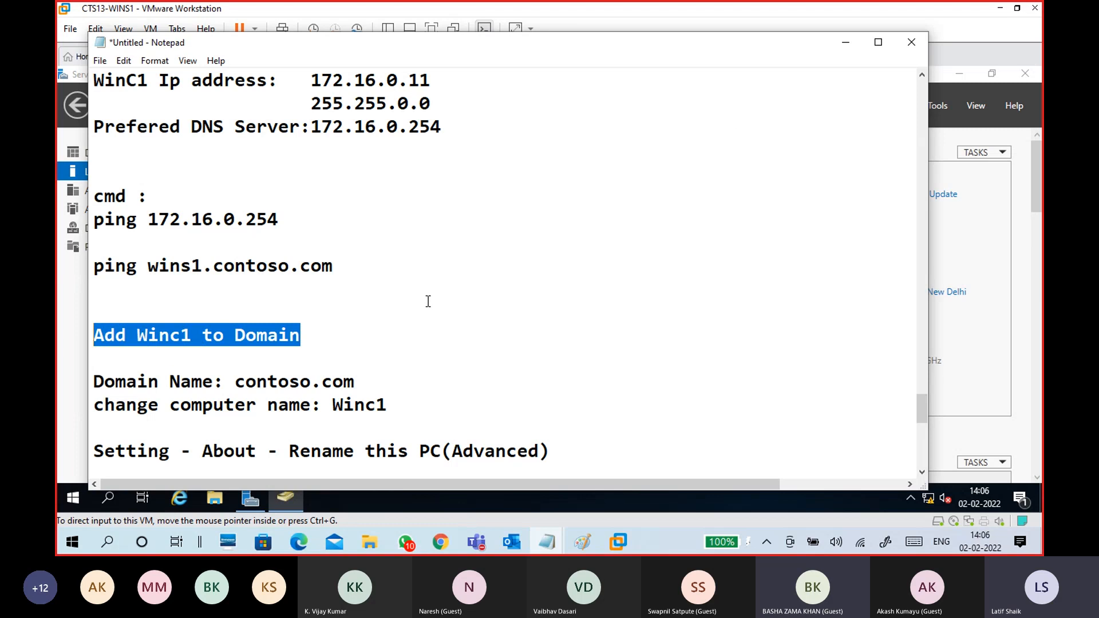
click(136, 333)
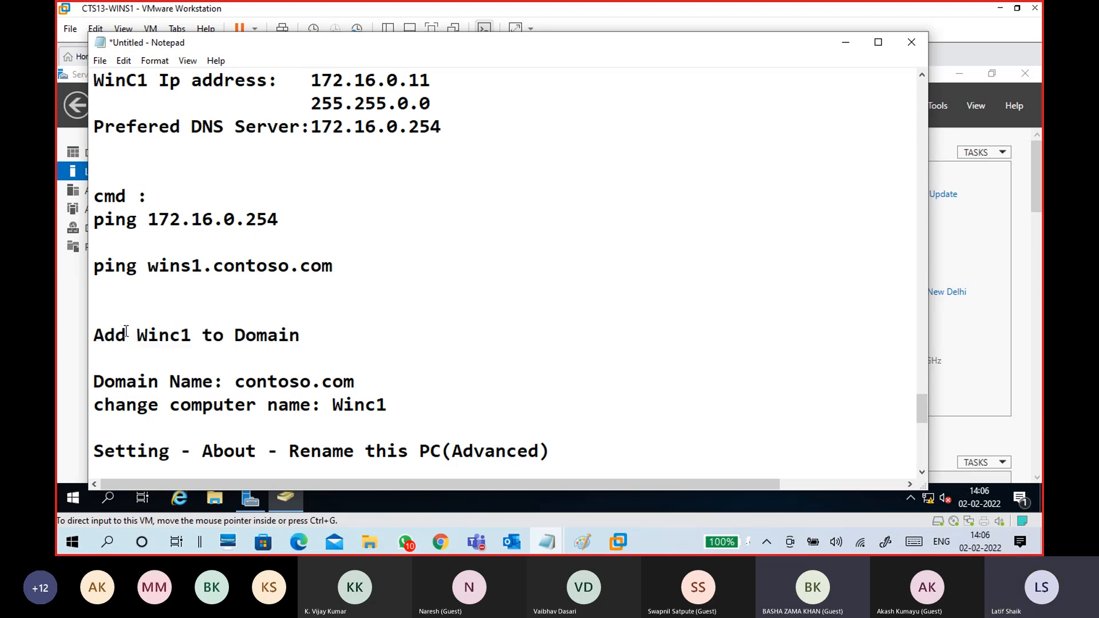
click(126, 335)
text(/join)
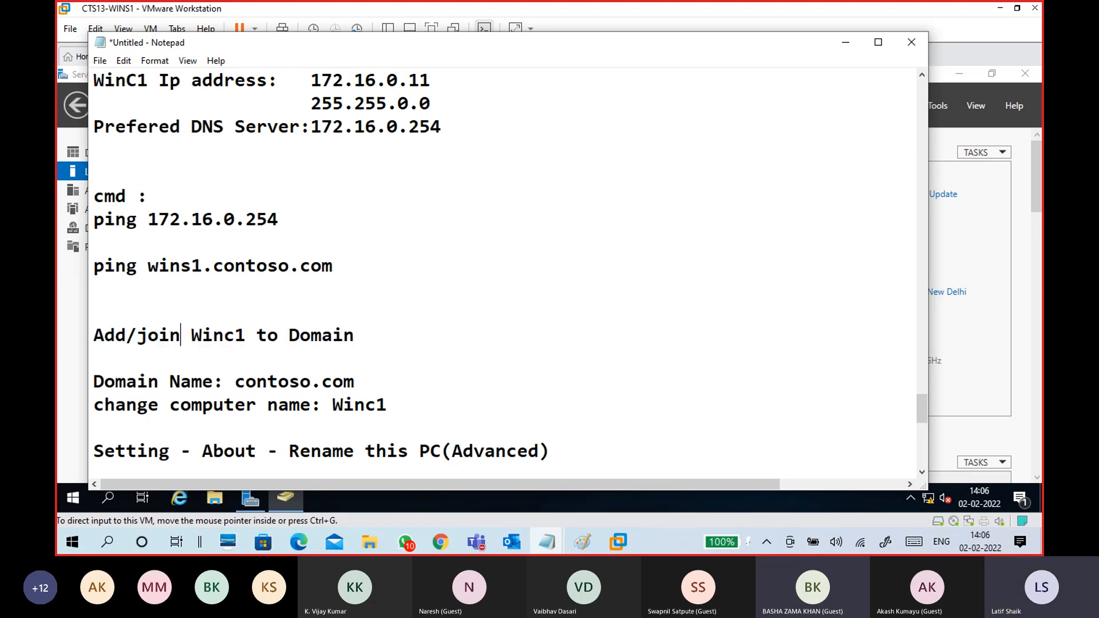
click(846, 42)
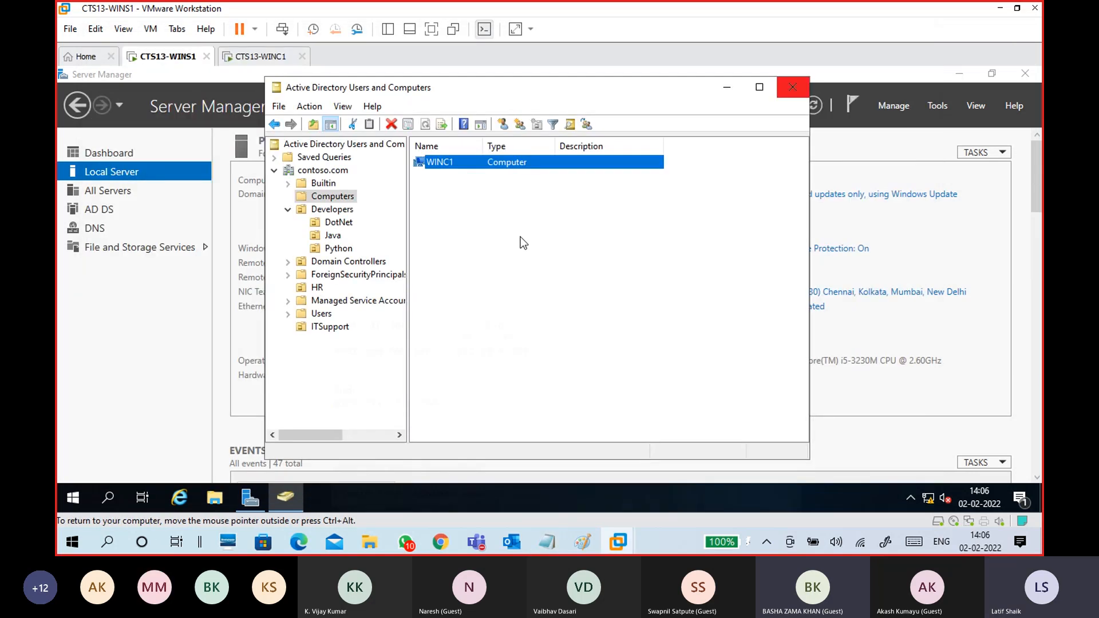
- Switch ADUC from the Computers container to the HR OU showing its single user
click(472, 199)
click(450, 166)
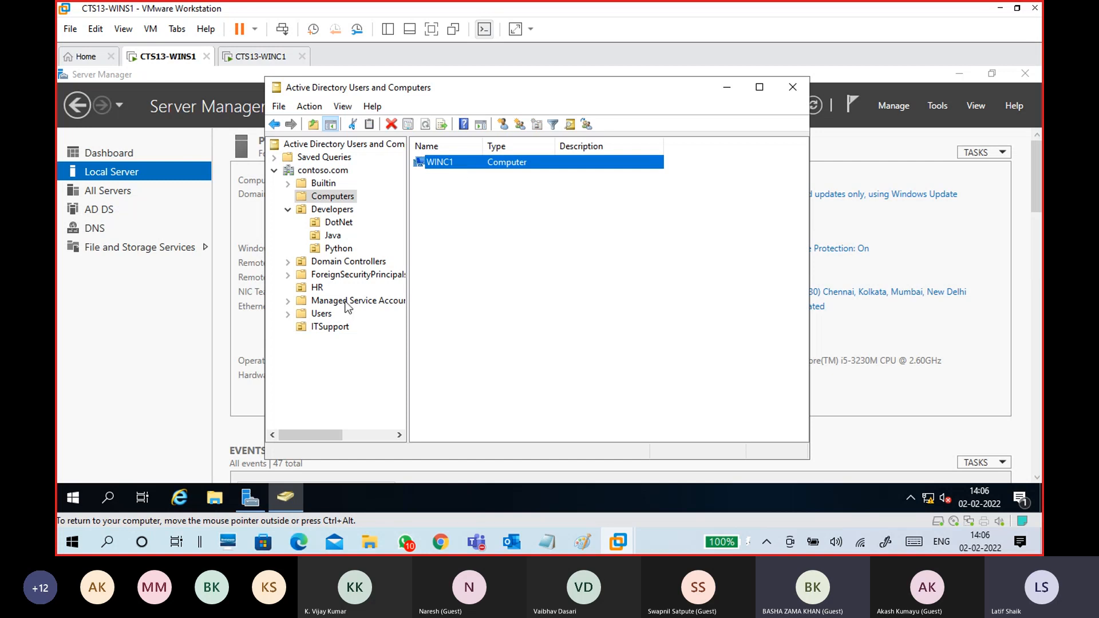
click(317, 288)
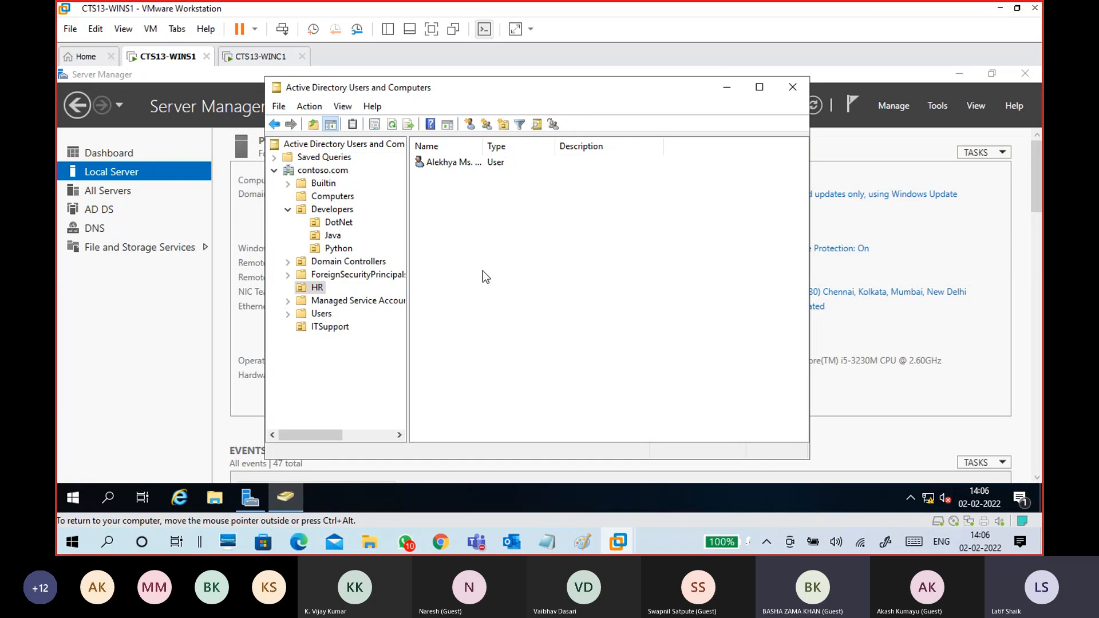
- On the CTS13-WINC1 machine, check the Start menu for the signed-in domain user
click(259, 57)
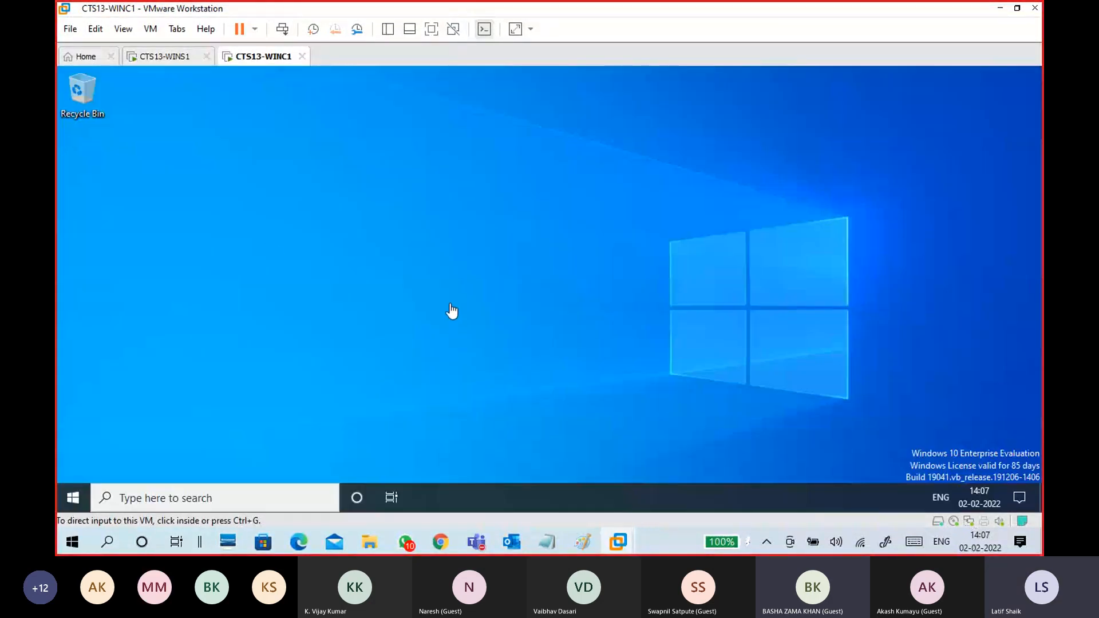
click(453, 312)
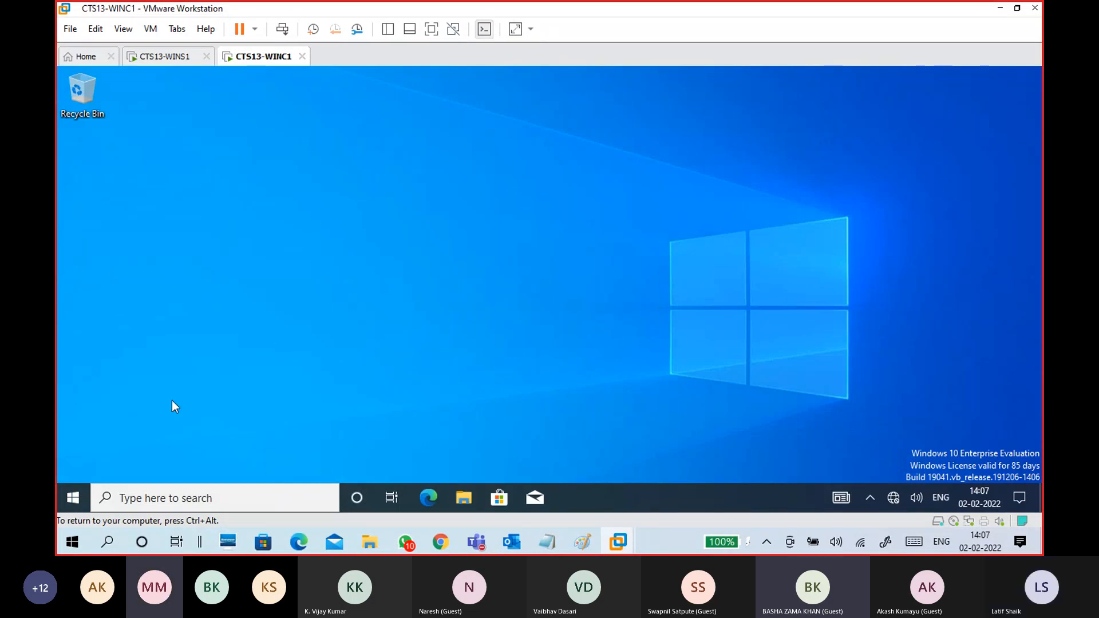
click(75, 496)
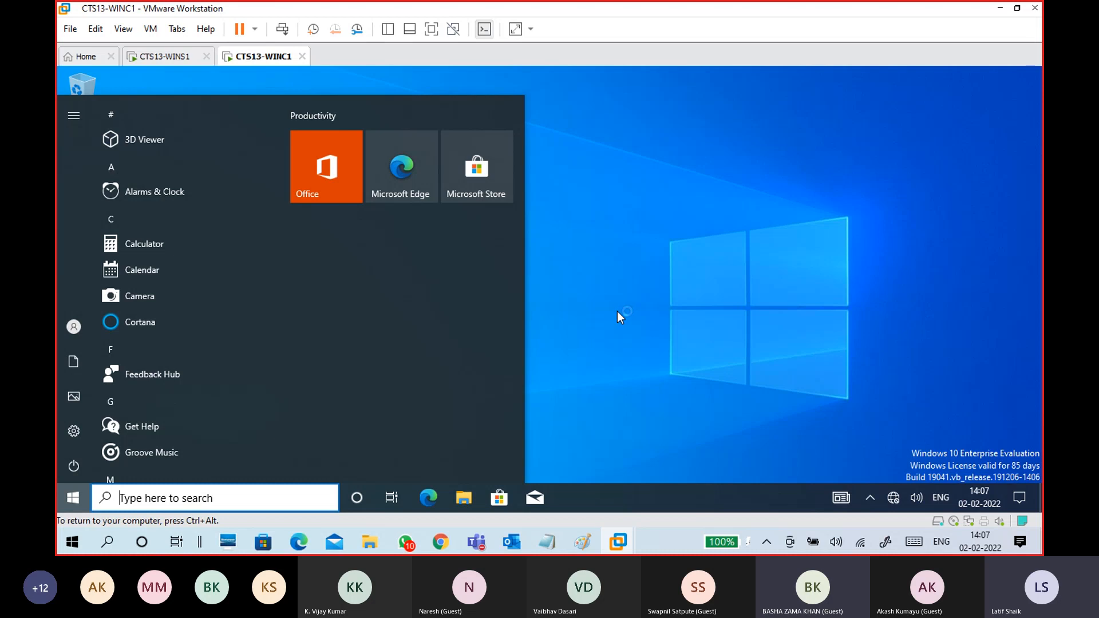
mouse_move(75, 327)
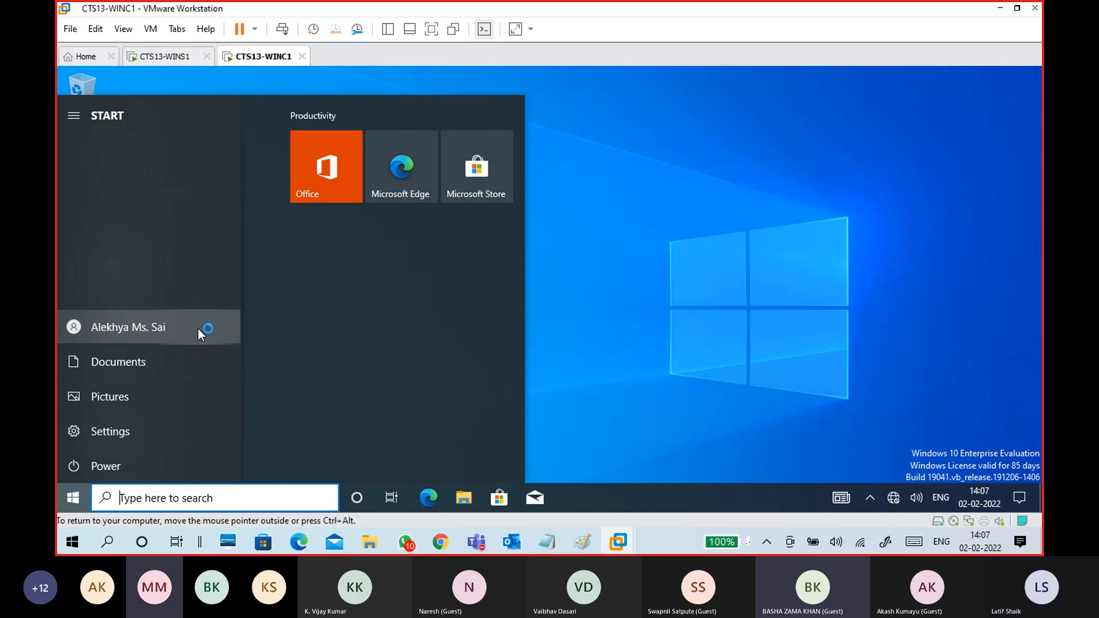
click(627, 255)
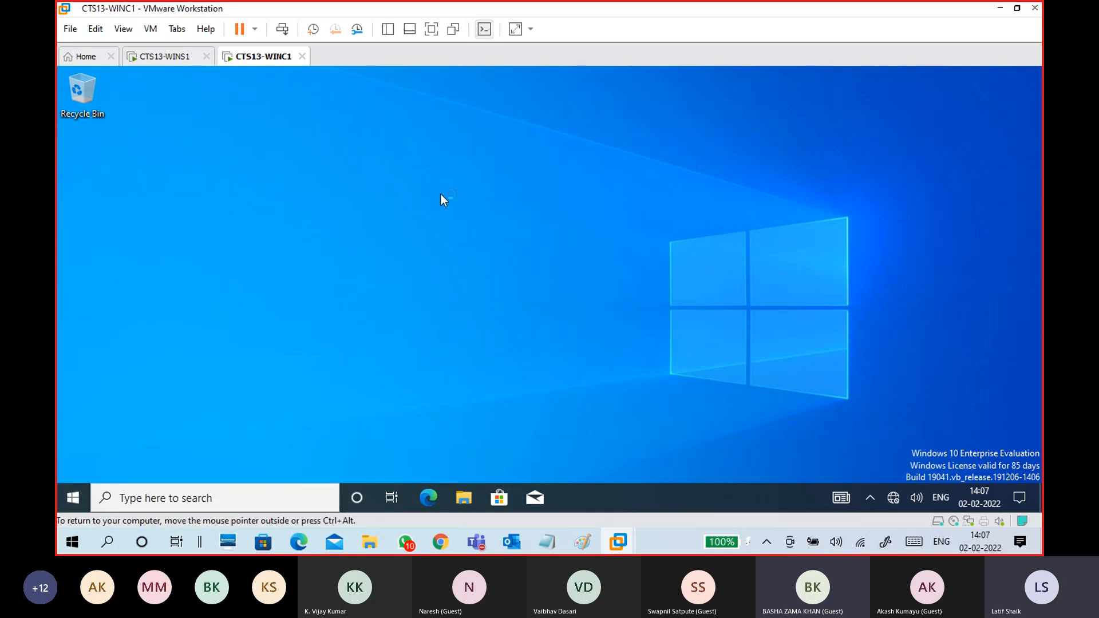
- Select the HR user account on WINS1, then return to the WINC1 desktop
click(155, 57)
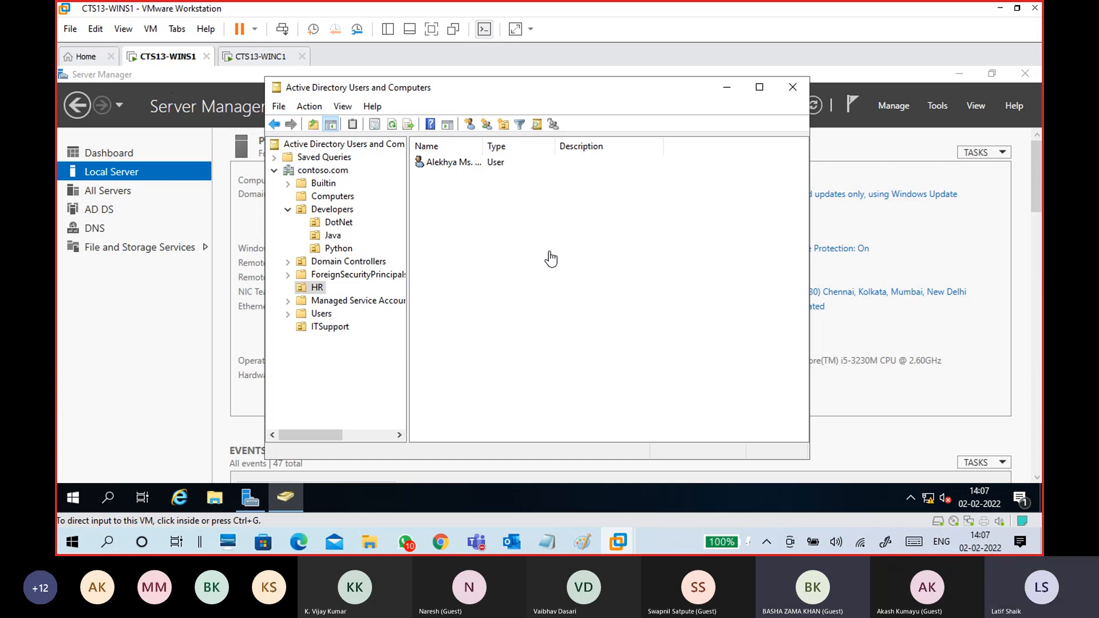
click(271, 63)
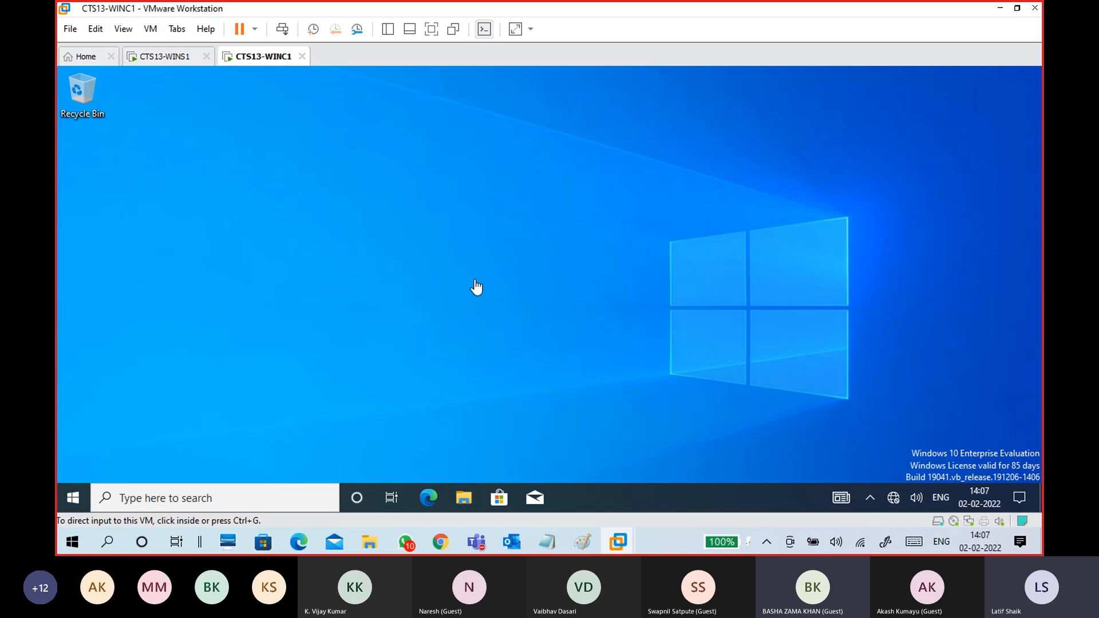
click(172, 57)
click(442, 164)
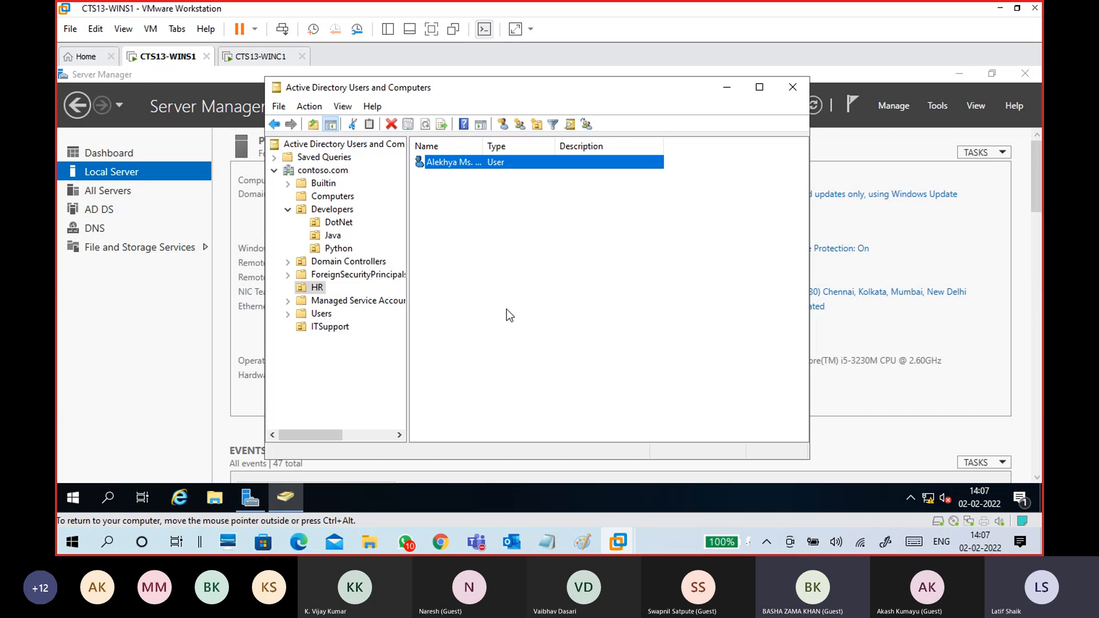
click(265, 58)
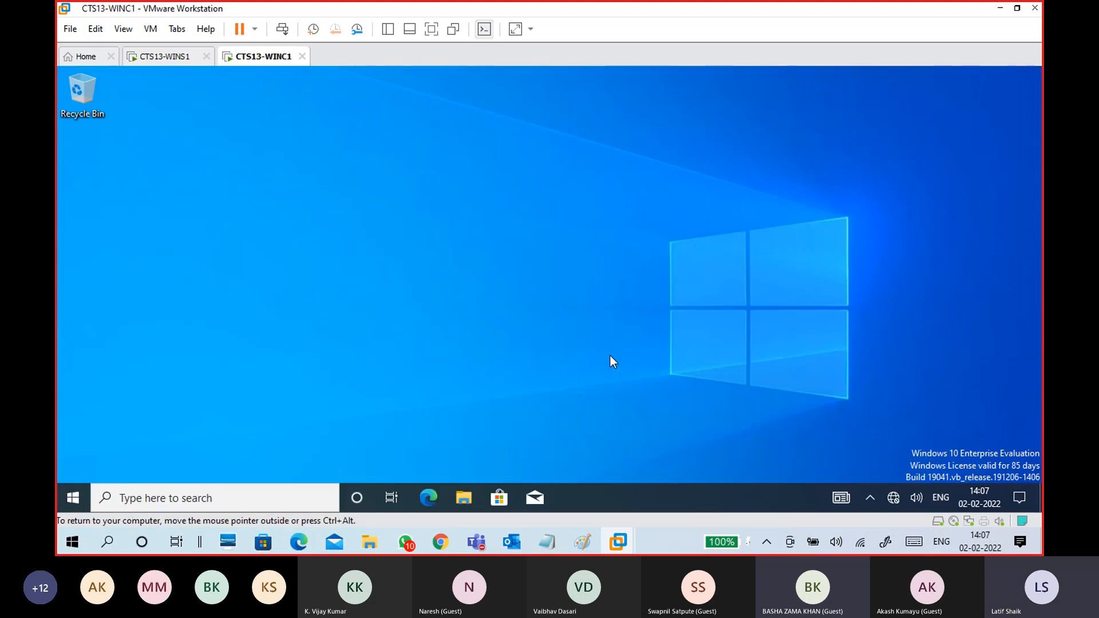
- Below the dashed line in the notes, add a 'winc1:' heading and an 'other user' line
mouse_move(547, 541)
click(600, 473)
scroll(433, 322, down, 4)
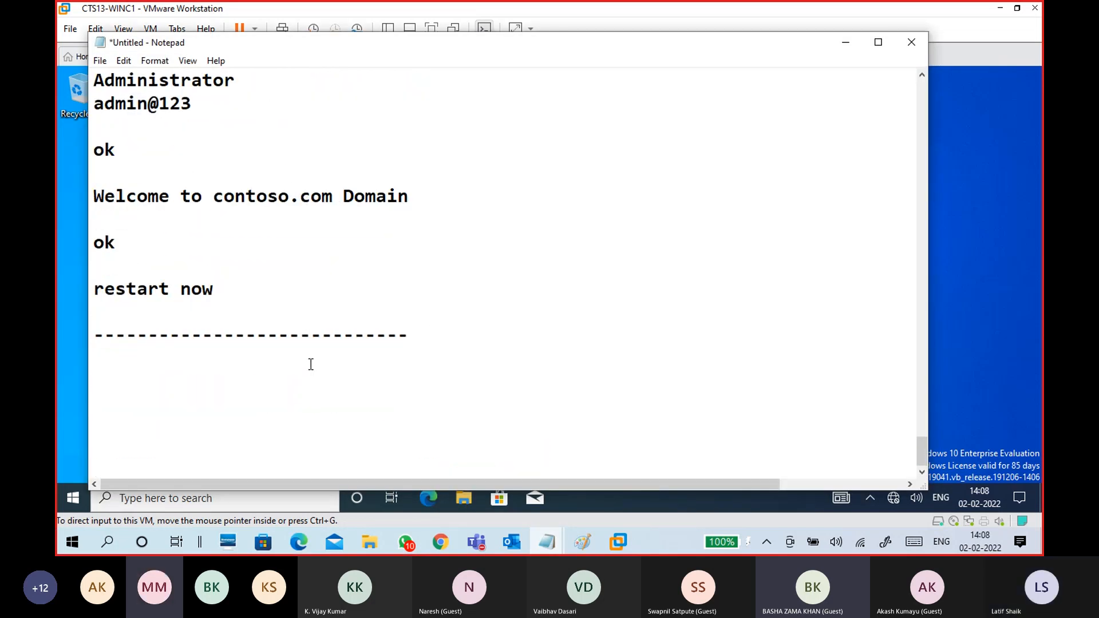
text(win)
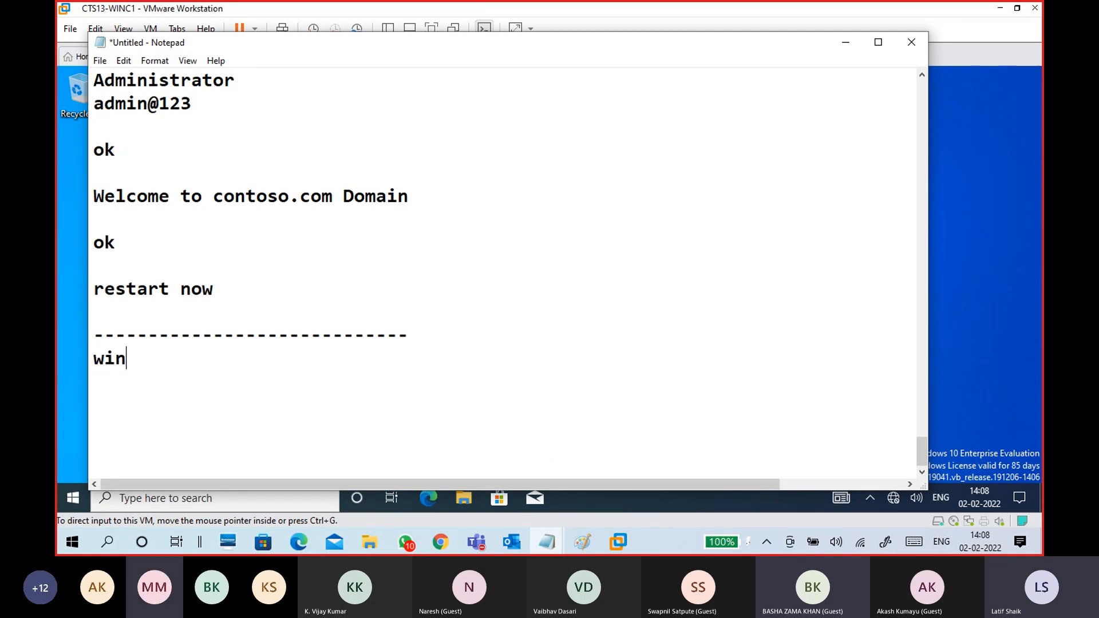
text(c1:)
key(Return)
key(Return)
key(Return)
key(Return)
key(Return)
key(Return)
key(Return)
key(Return)
key(Up)
key(Up)
key(Up)
key(Up)
key(Up)
key(Up)
text(other user)
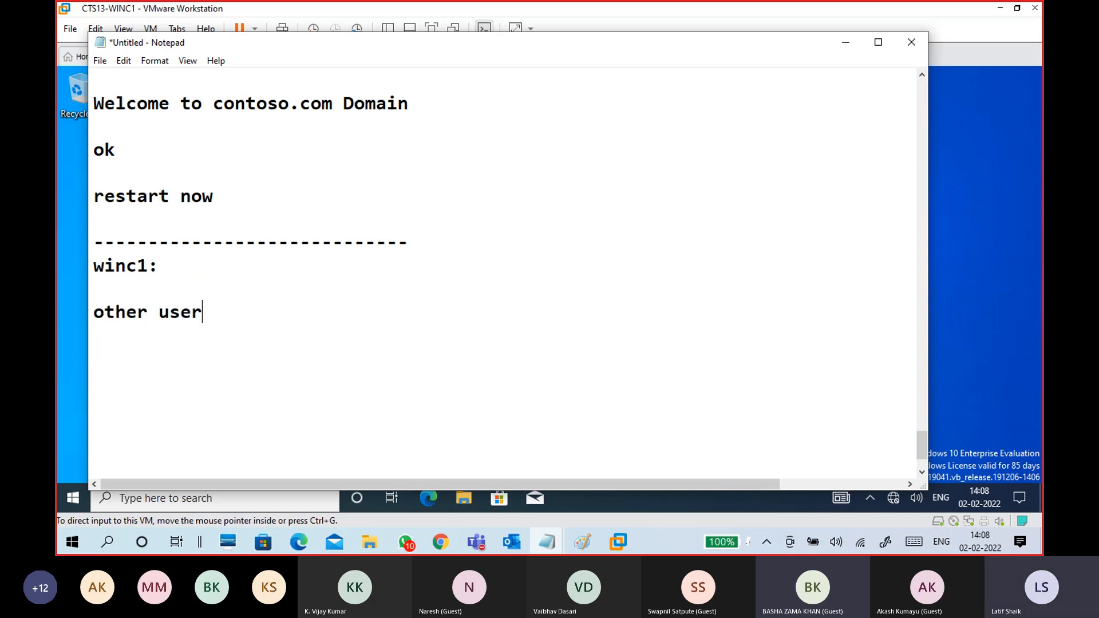
key(Return)
key(Return)
- Add username and password lines with the domain user's credentials, then a closing dashed line
text(username)
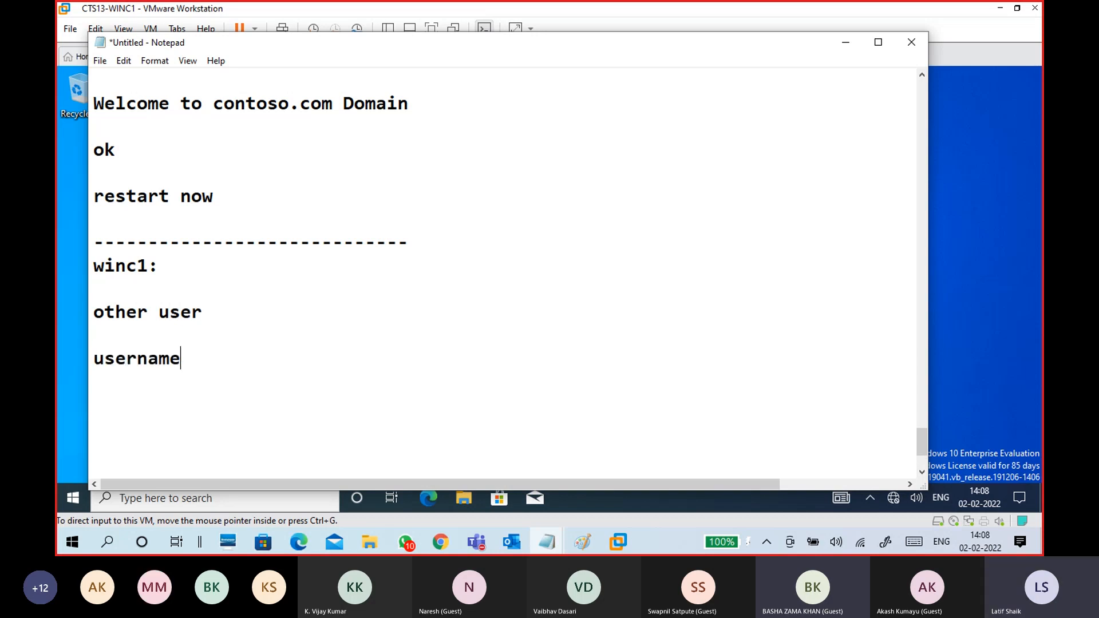
key(Return)
text(password)
click(311, 364)
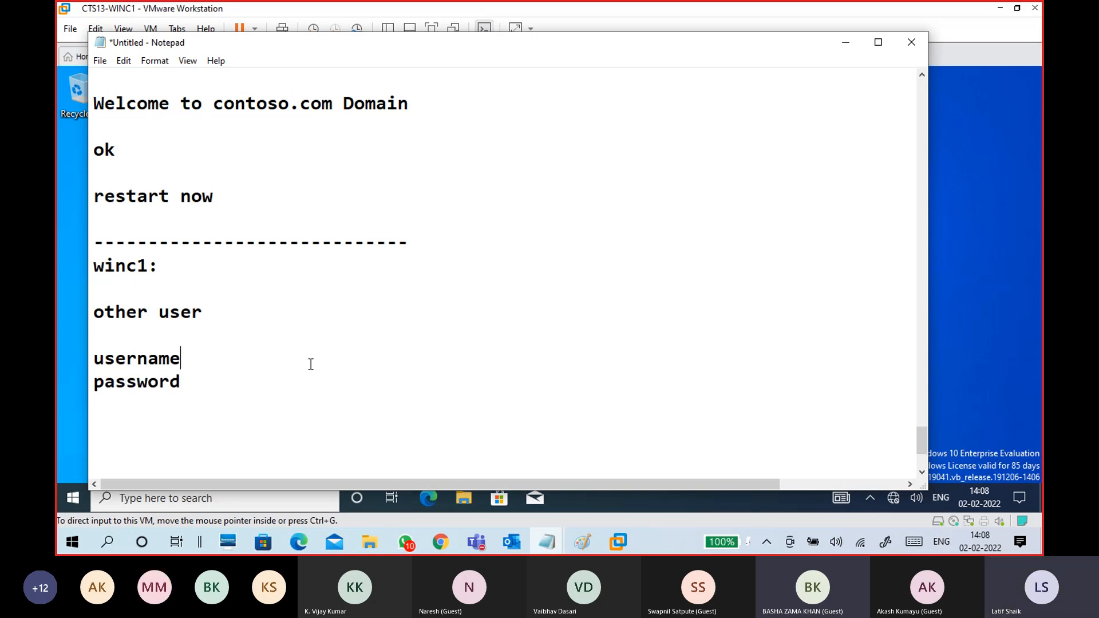
text(:Alekhya)
key(Left)
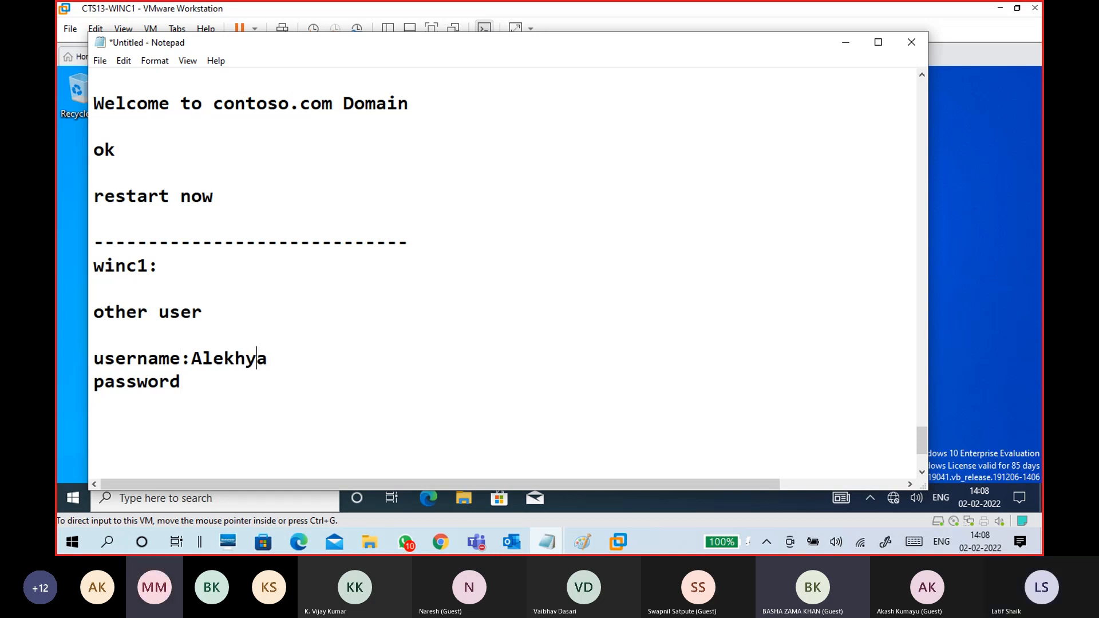
text(:ad)
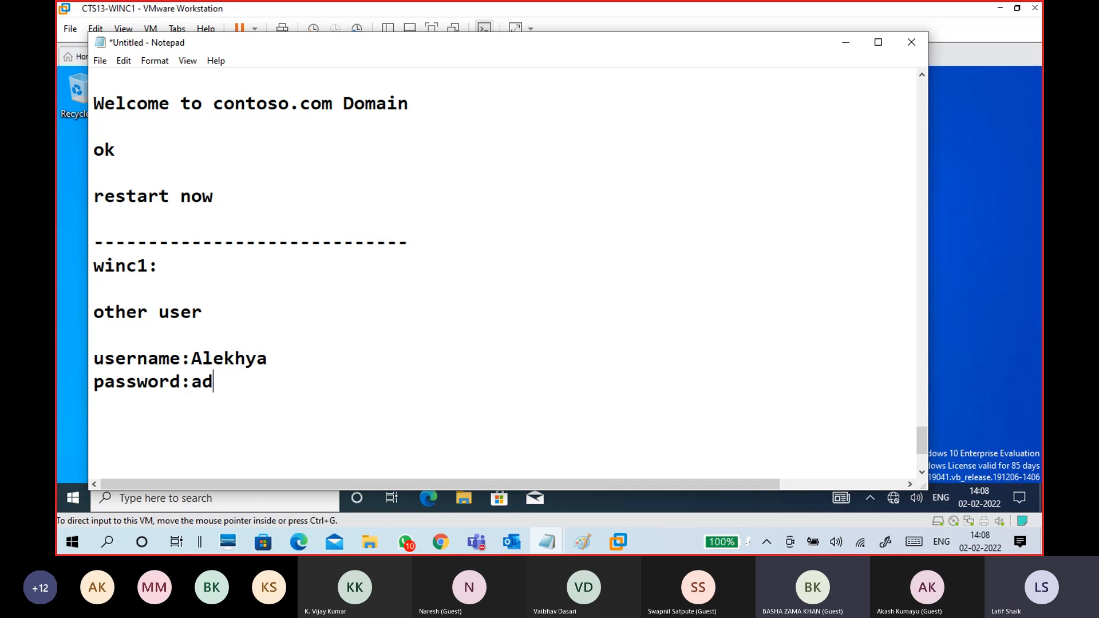
text(min212)
key(BackSpace)
key(BackSpace)
key(BackSpace)
text(@12)
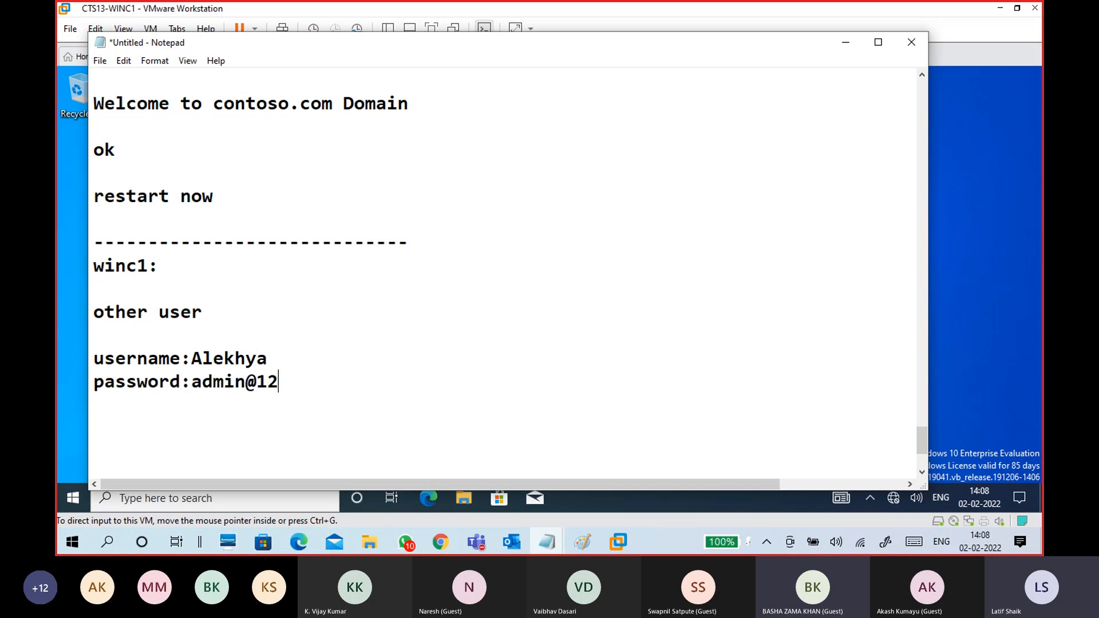
text(3)
key(Return)
key(Return)
key(Return)
key(Return)
key(Return)
key(Return)
key(Return)
key(BackSpace)
key(BackSpace)
key(BackSpace)
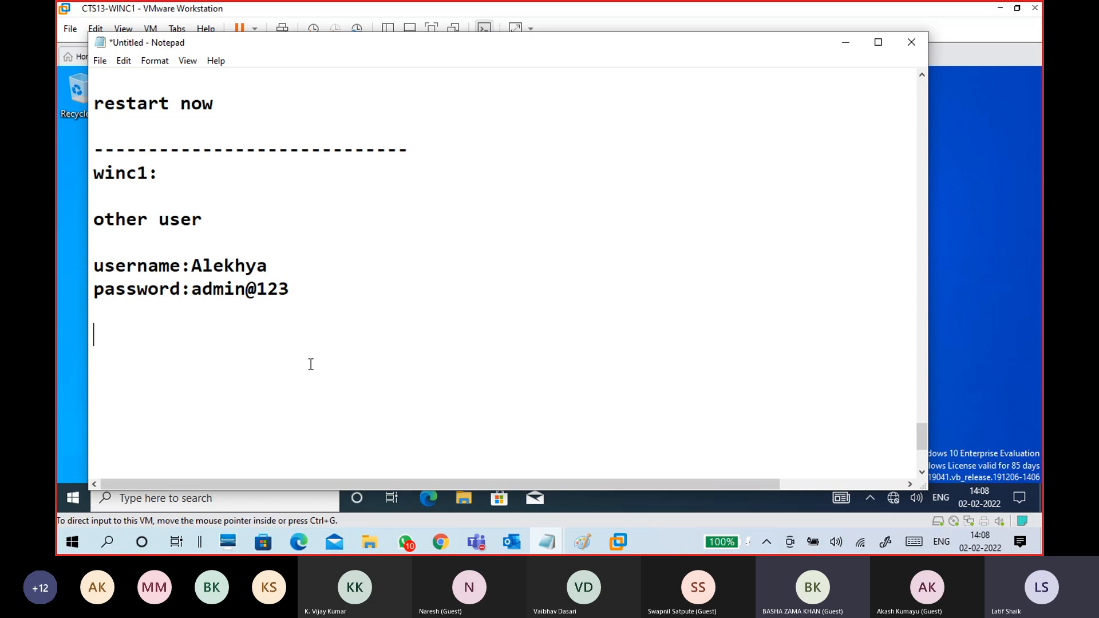
click(305, 310)
text(------------------------------)
- Save the notes as '02-02 win server.txt' in the CTS 13 jan 2022 folder
click(99, 60)
click(107, 125)
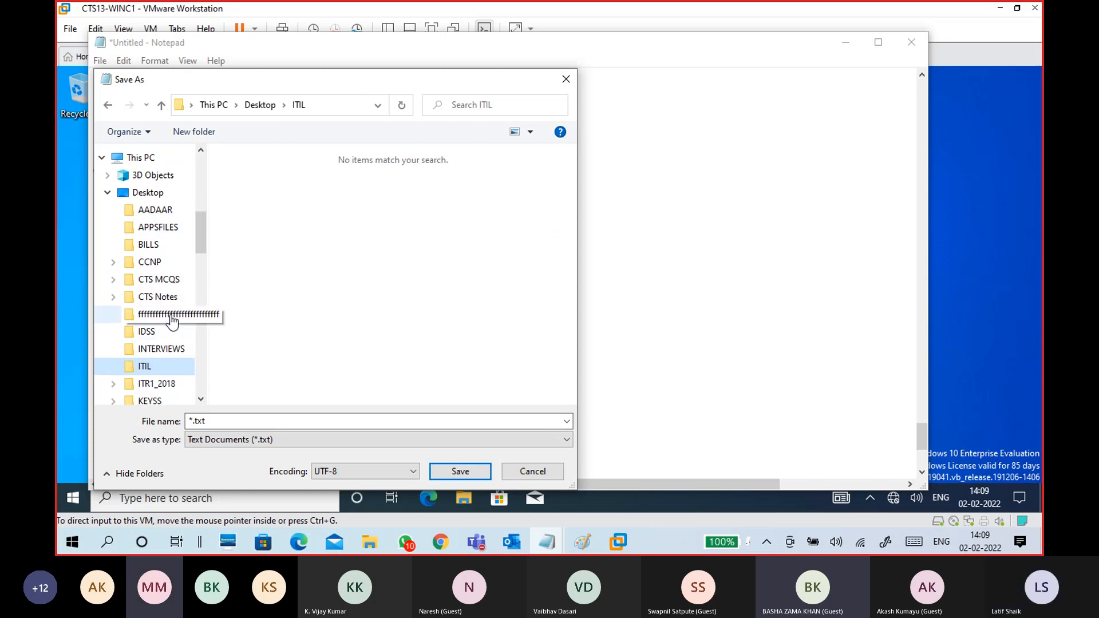
click(108, 193)
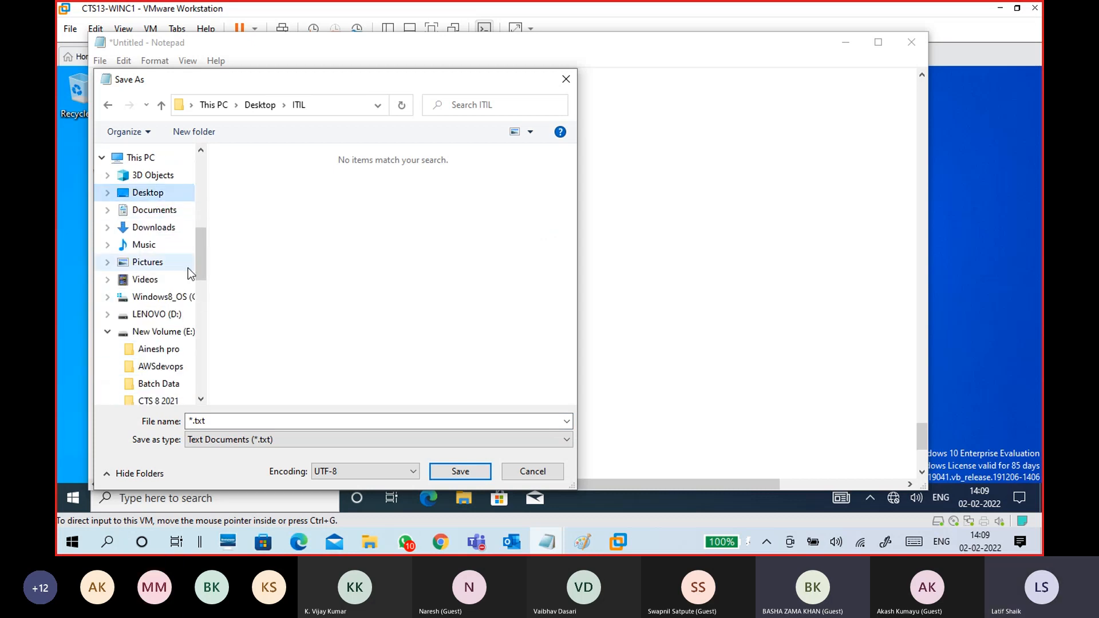
drag(198, 246, 198, 200)
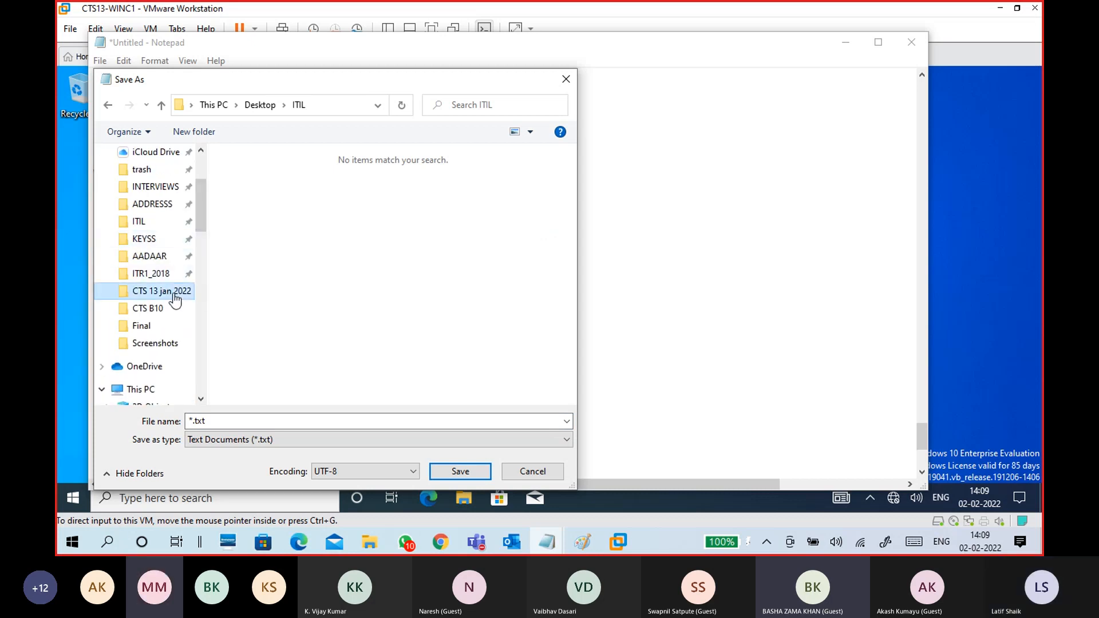
click(175, 286)
click(263, 421)
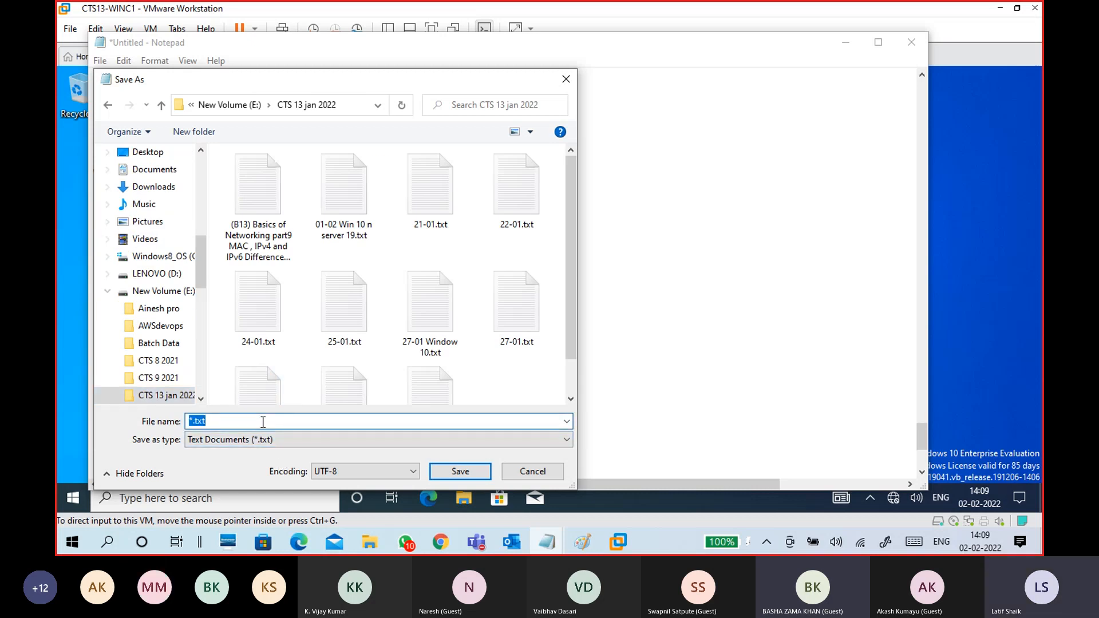
text(02-0)
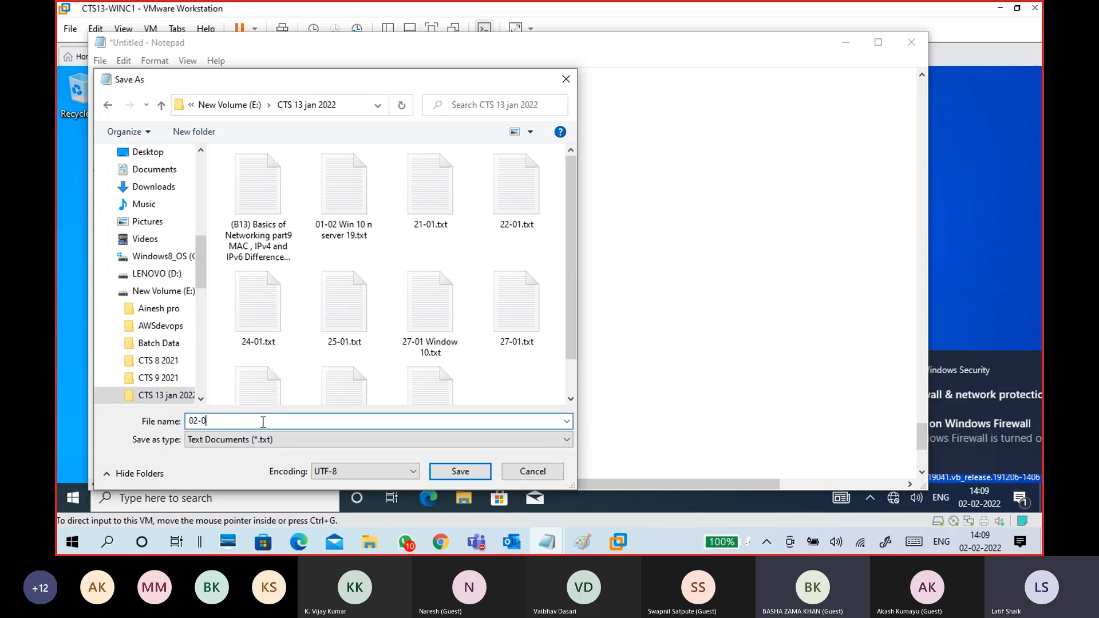
text(2 win server)
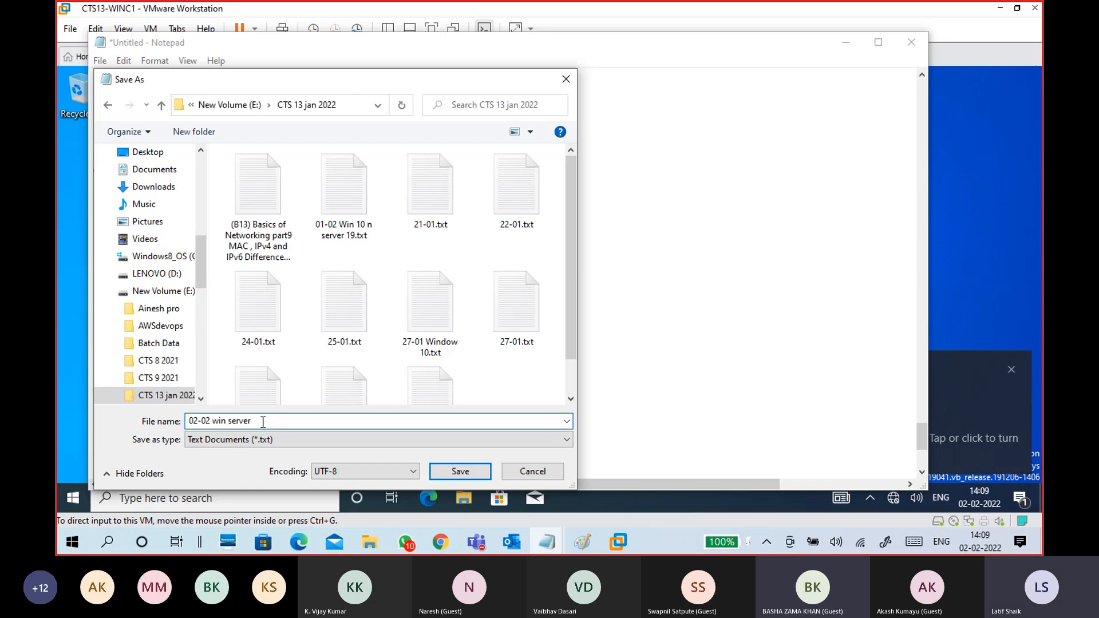
click(461, 476)
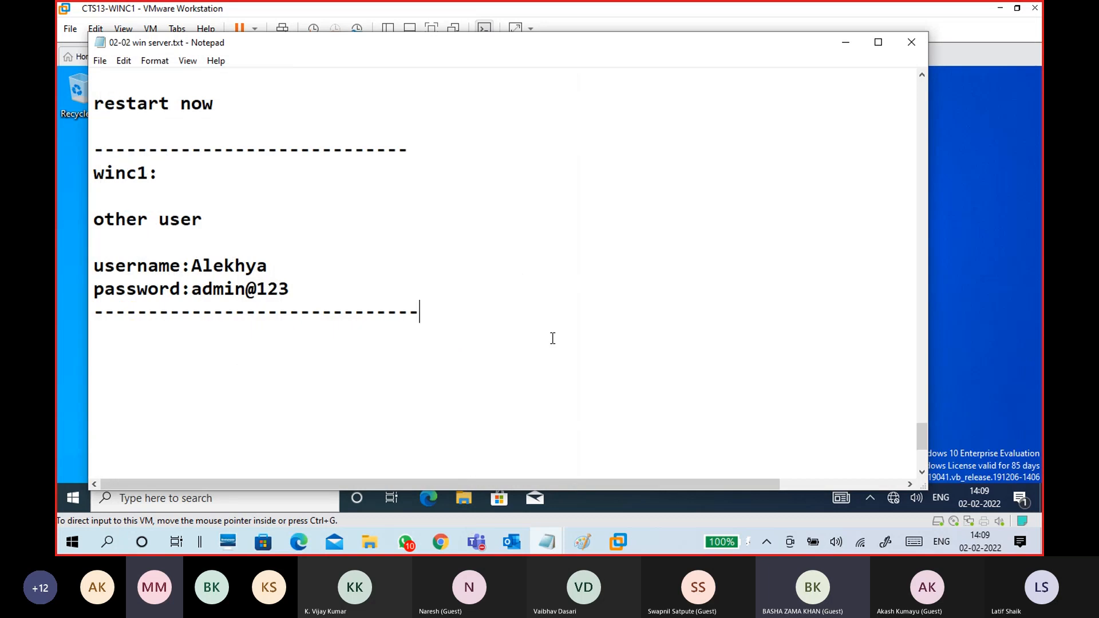
- Switch between the WINS1 and WINC1 machines, then restore the saved notes and scroll through them
click(846, 41)
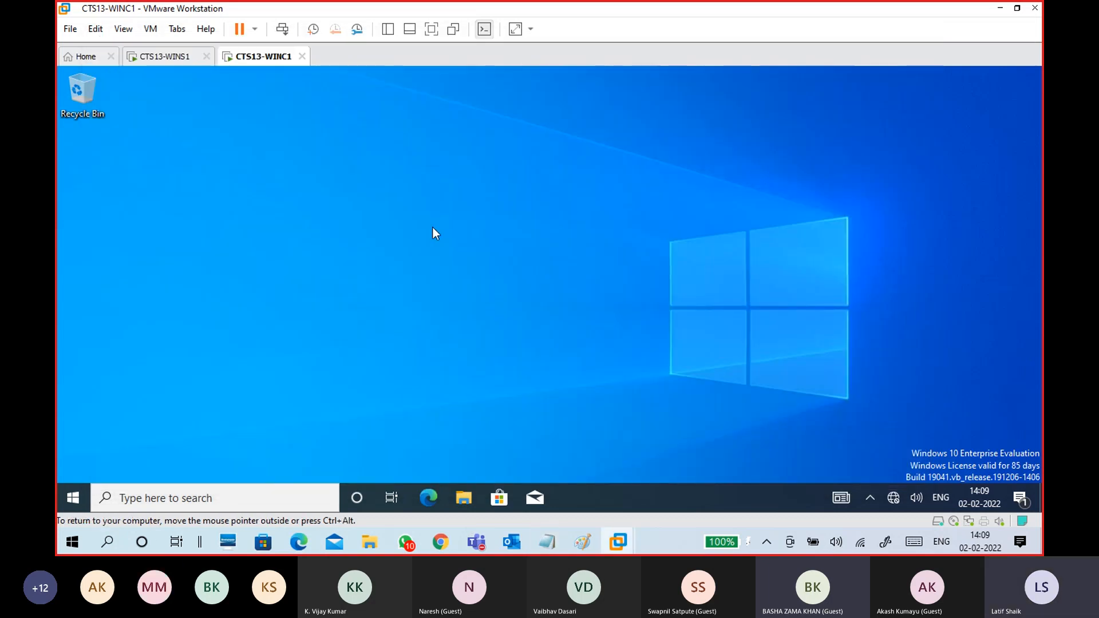
click(166, 56)
click(260, 56)
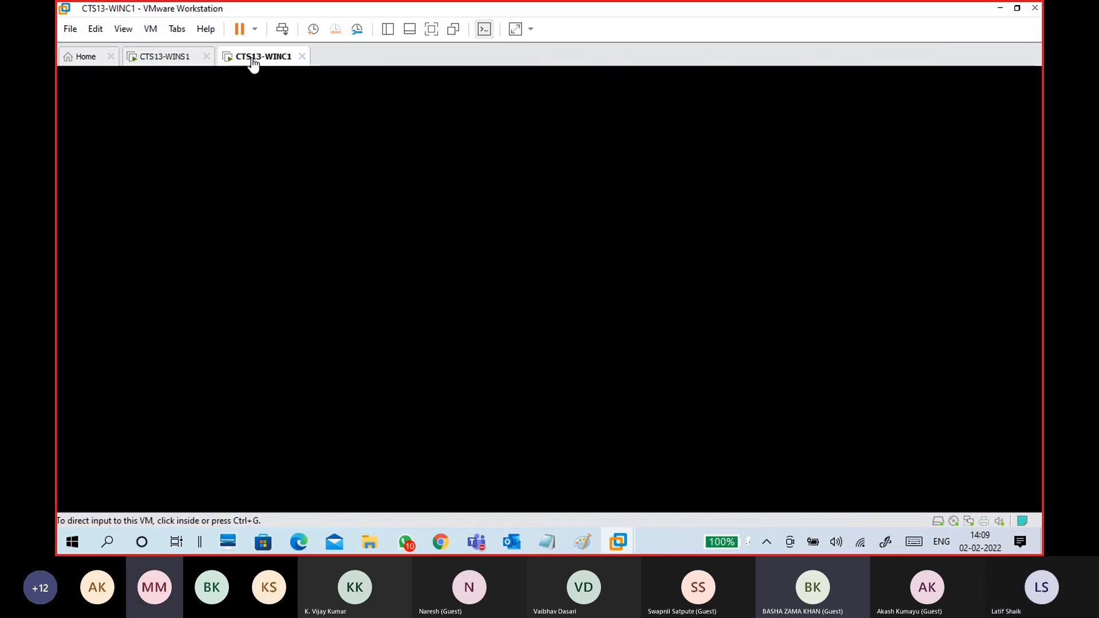
mouse_move(547, 542)
click(636, 458)
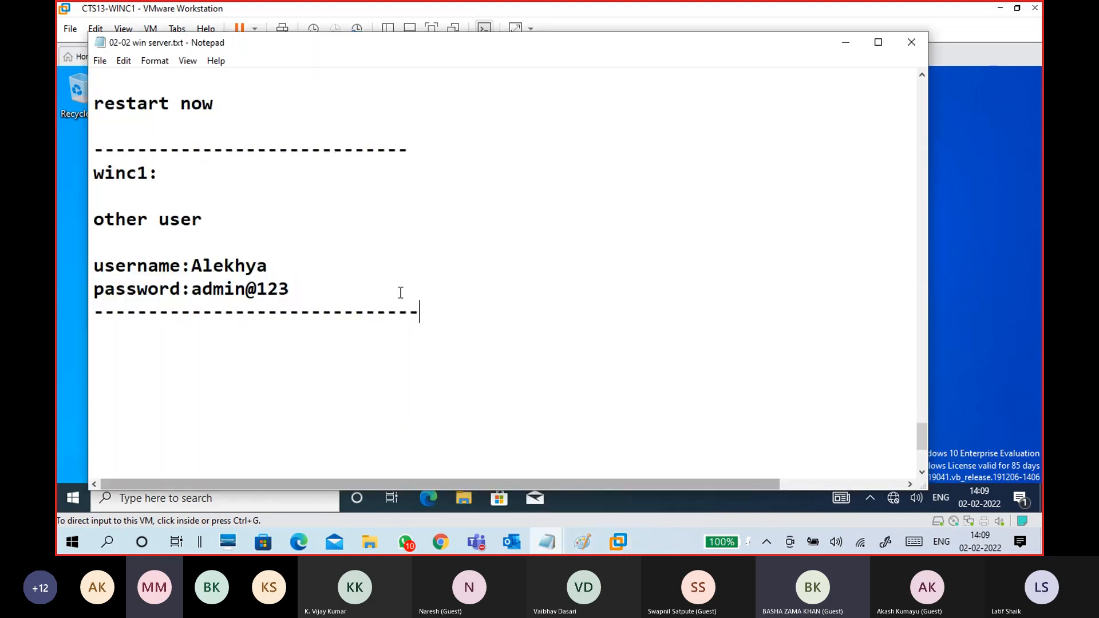
scroll(401, 292, up, 8)
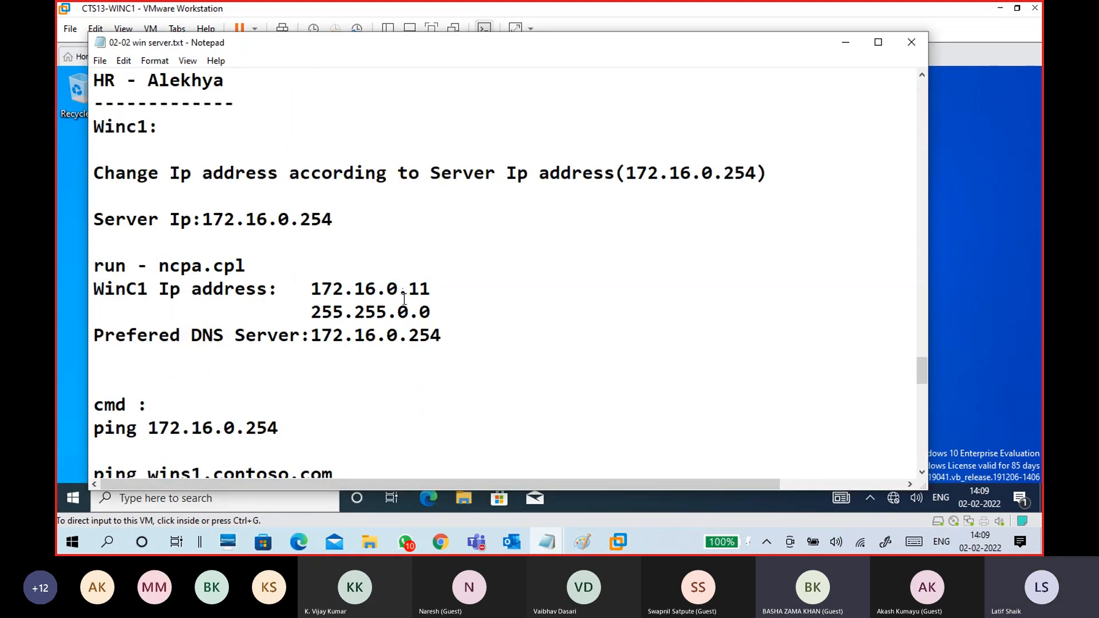
scroll(404, 298, up, 12)
scroll(327, 280, down, 4)
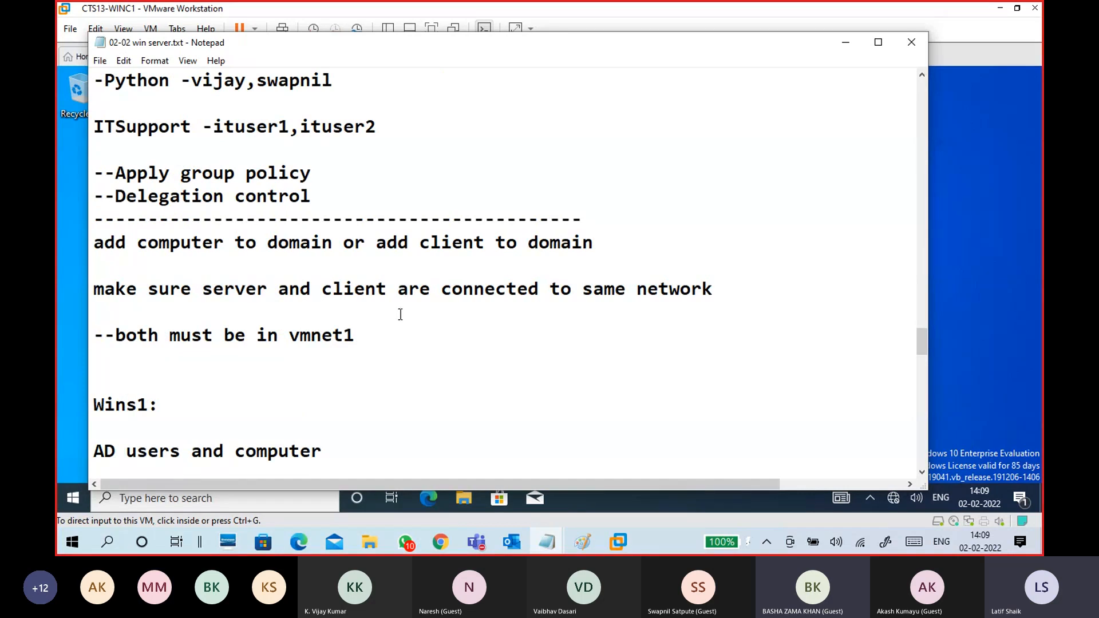
scroll(401, 315, down, 2)
scroll(424, 312, up, 9)
- Highlight the checklist steps: Create a OU, add user, add client to domain, login to computer
drag(257, 224, 101, 232)
drag(197, 248, 83, 243)
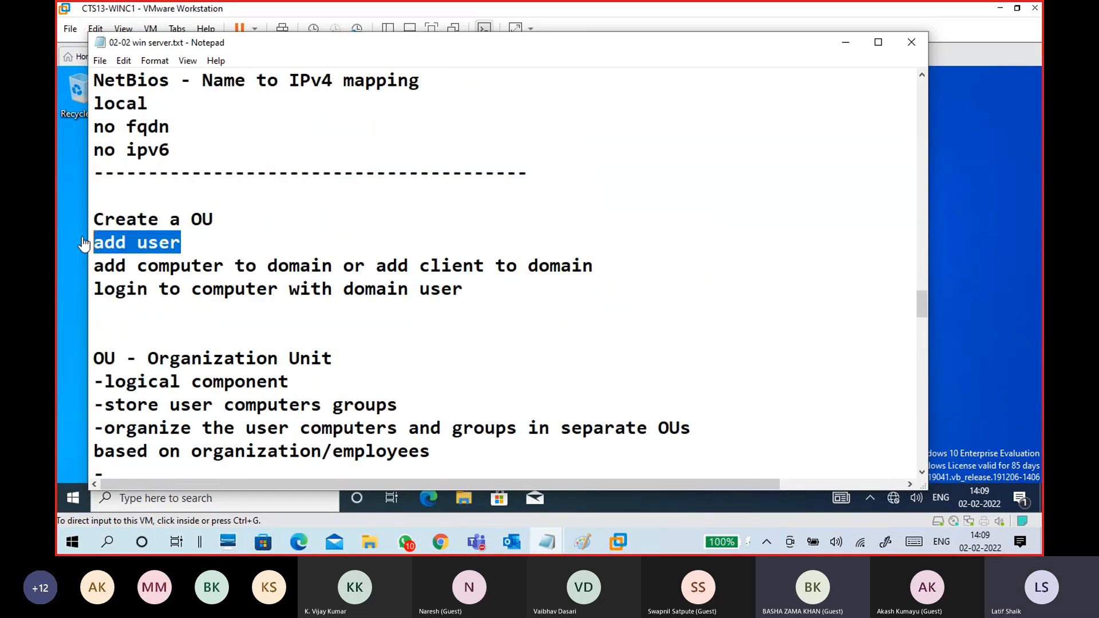
drag(138, 265, 370, 268)
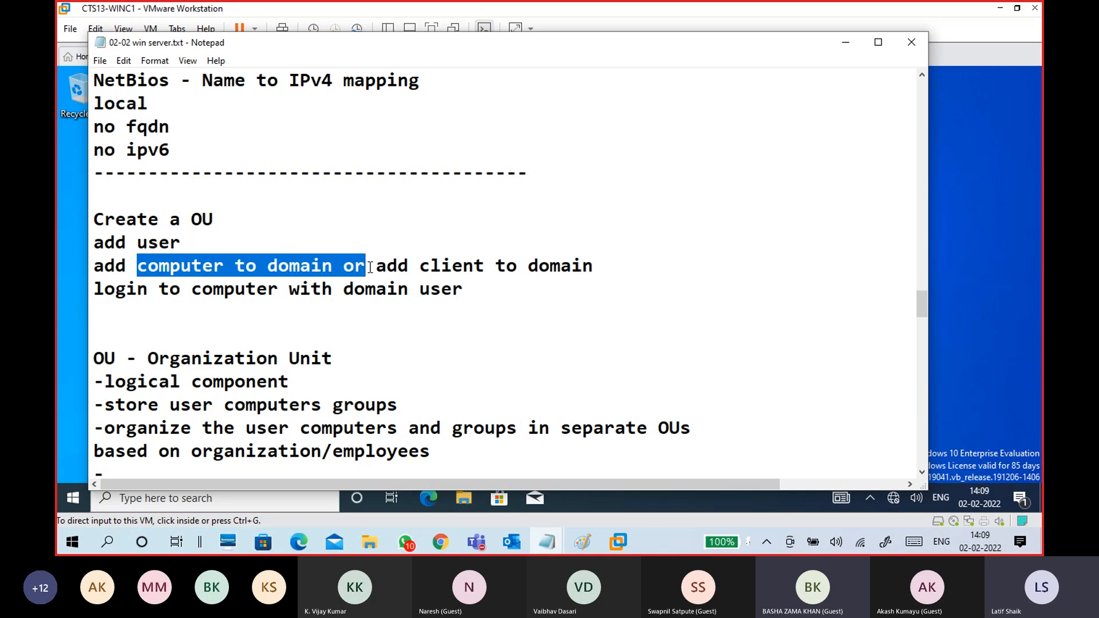
drag(615, 261, 381, 261)
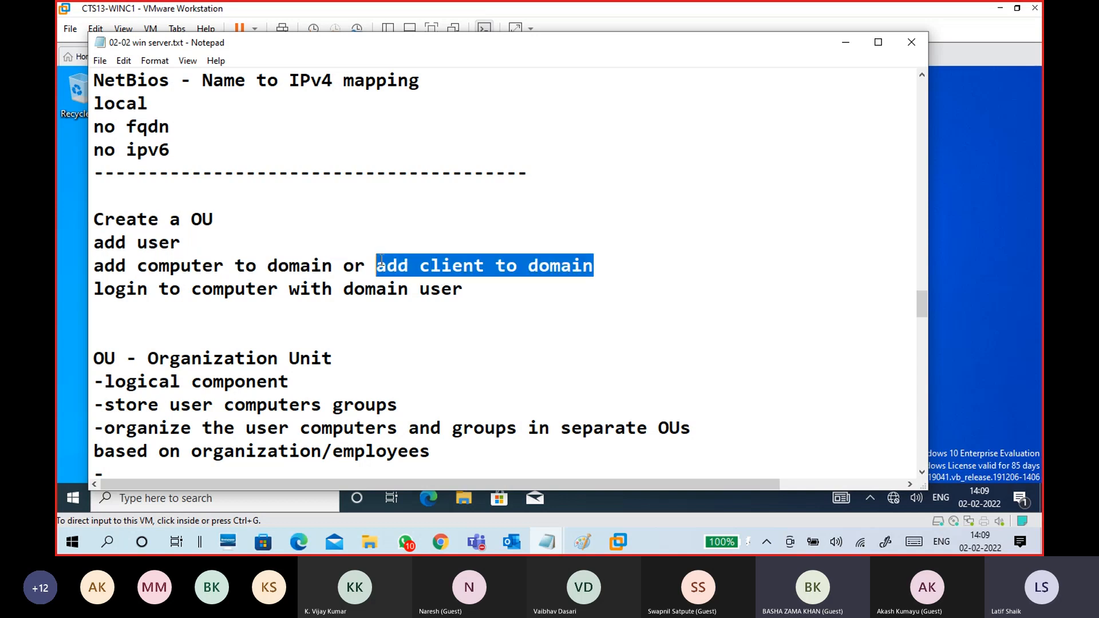
mouse_move(95, 290)
mouse_down()
mouse_move(488, 286)
mouse_move(93, 289)
mouse_up()
click(146, 315)
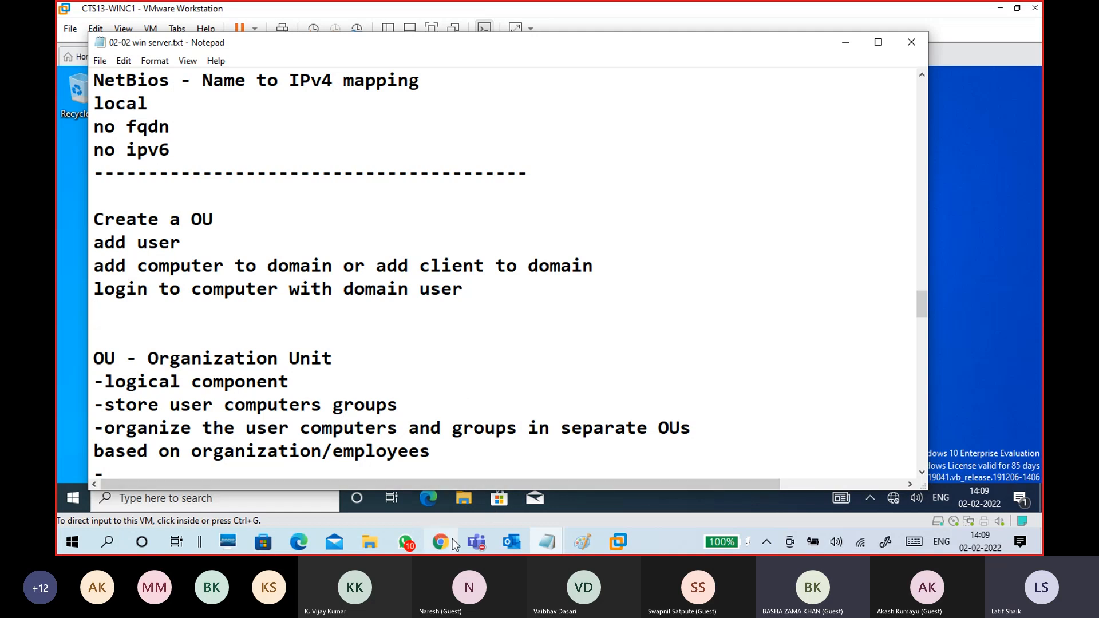
- Bring the CTS Classes Test 1 Teams meeting forward and show its More actions
click(476, 542)
click(466, 487)
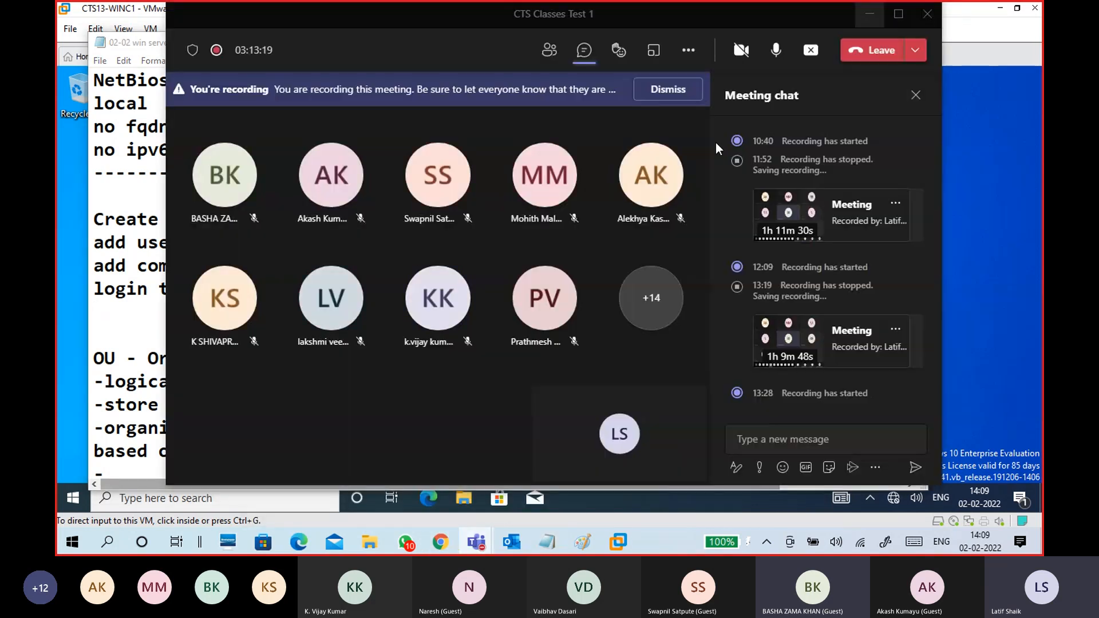
click(689, 50)
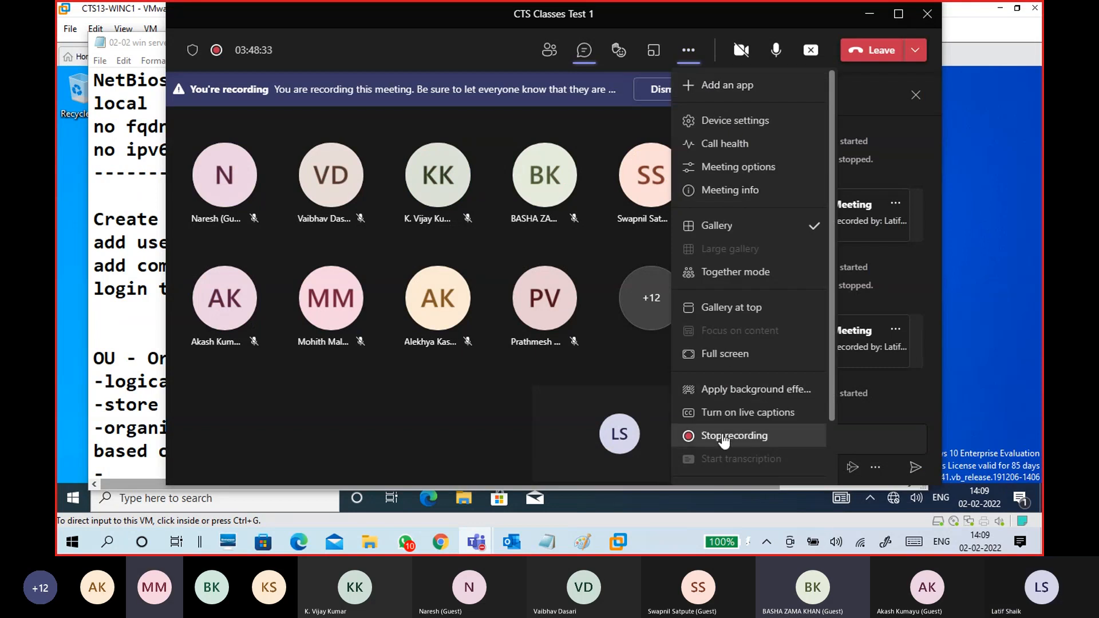